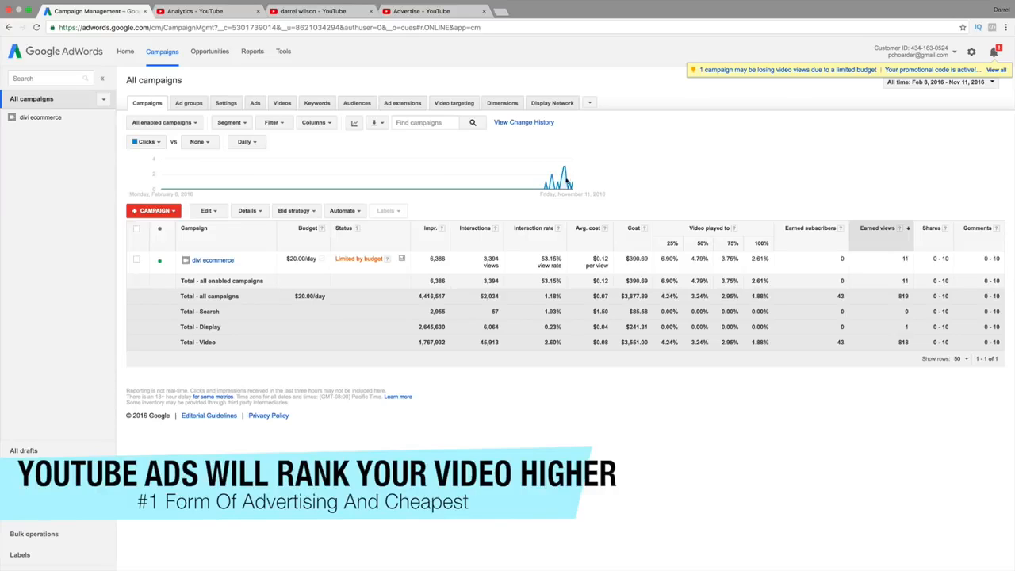
- Review the traffic sources report of the eCommerce website video in YouTube Analytics, including the YouTube advertising row
click(195, 11)
scroll(353, 286, up, 5)
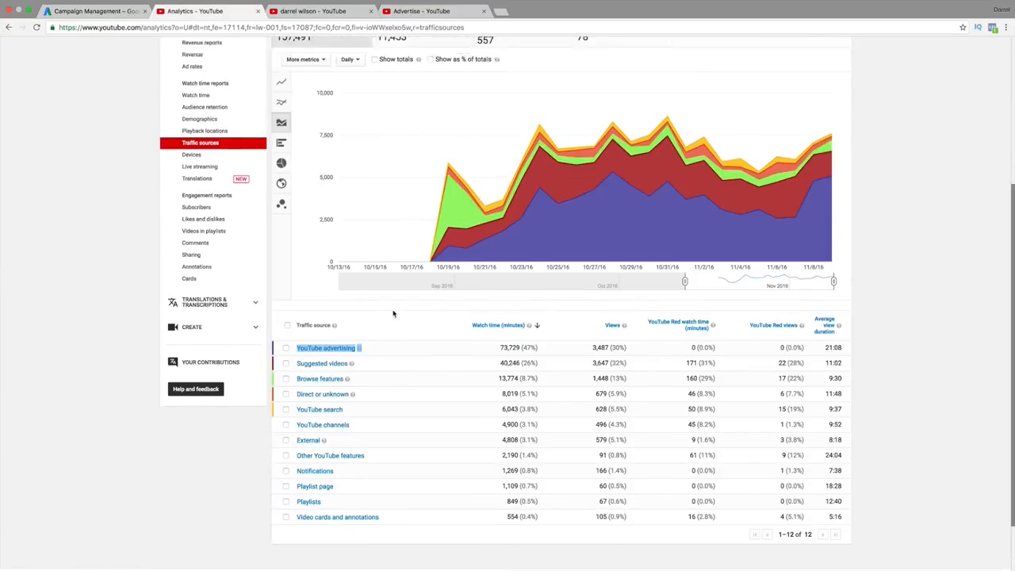
scroll(453, 113, down, 4)
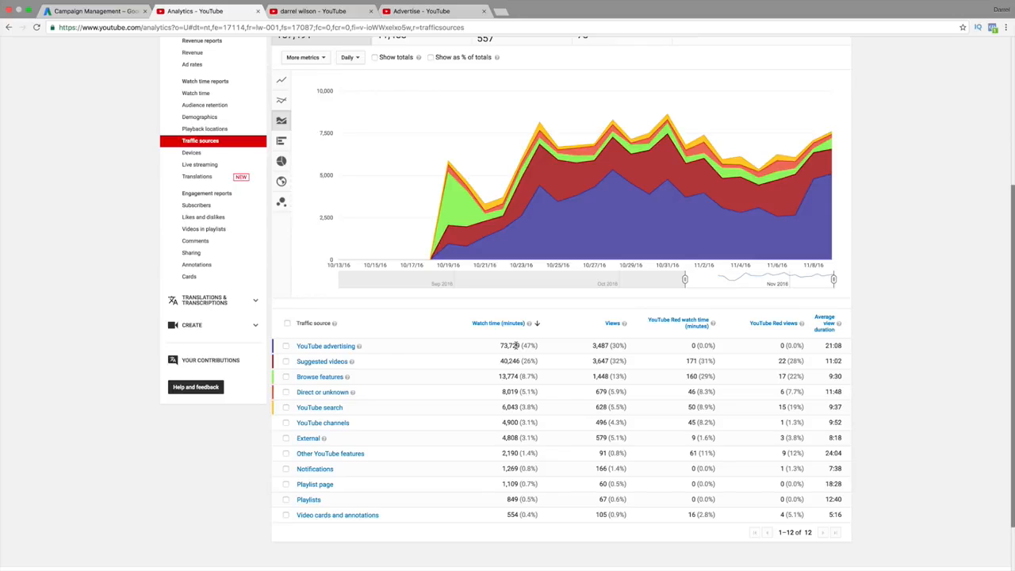
scroll(513, 345, up, 5)
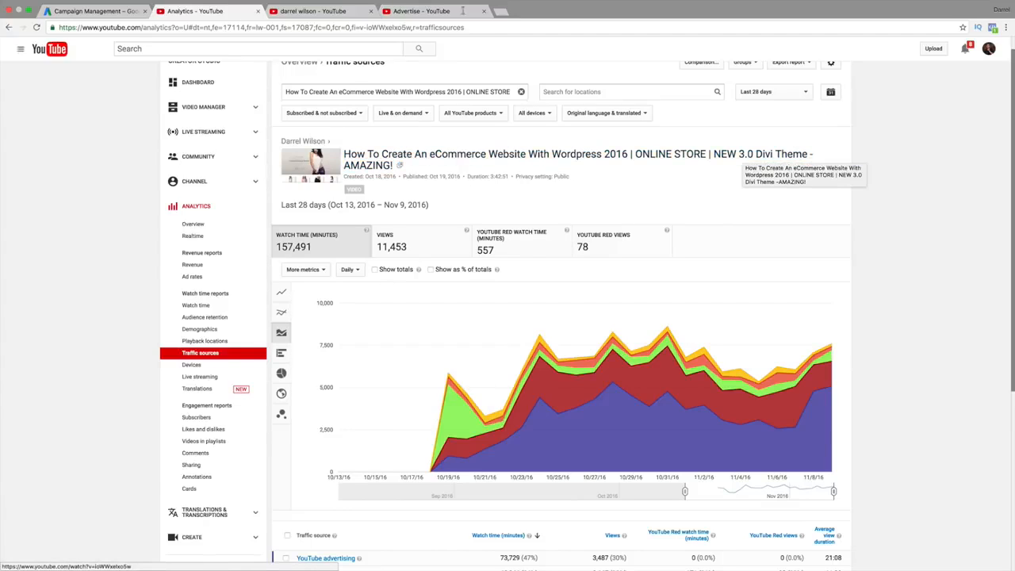
- Search YouTube for "create an ecommerce website with divi theme", replacing the existing search term
click(345, 20)
triple_click(302, 48)
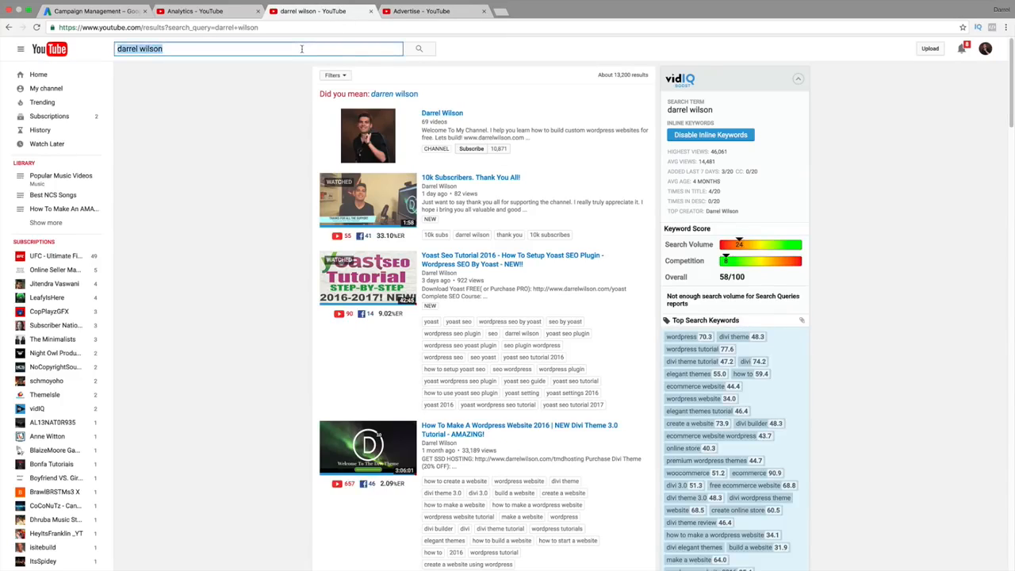
key(BackSpace)
right_click(294, 45)
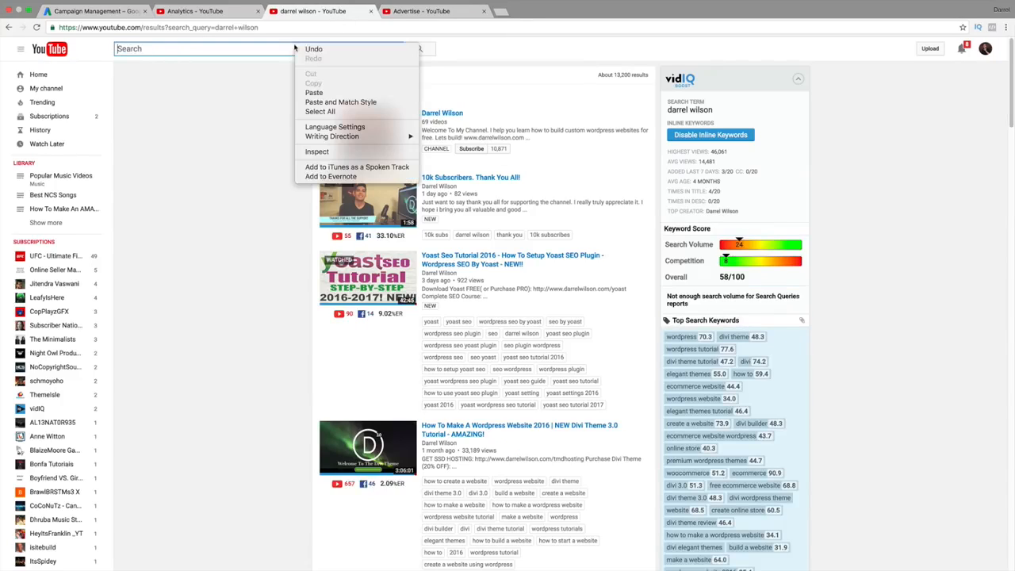
click(316, 93)
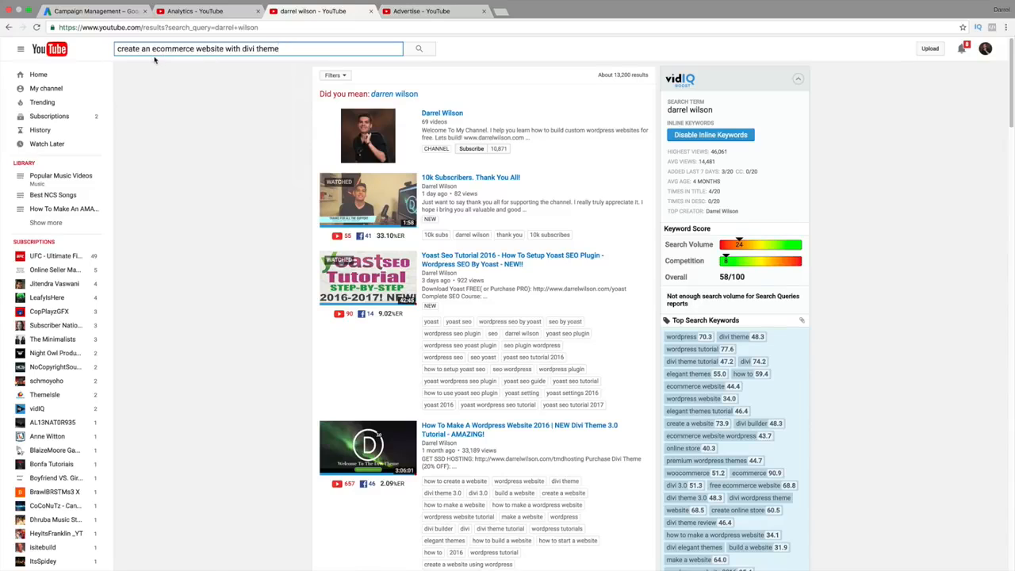
drag(119, 48, 294, 49)
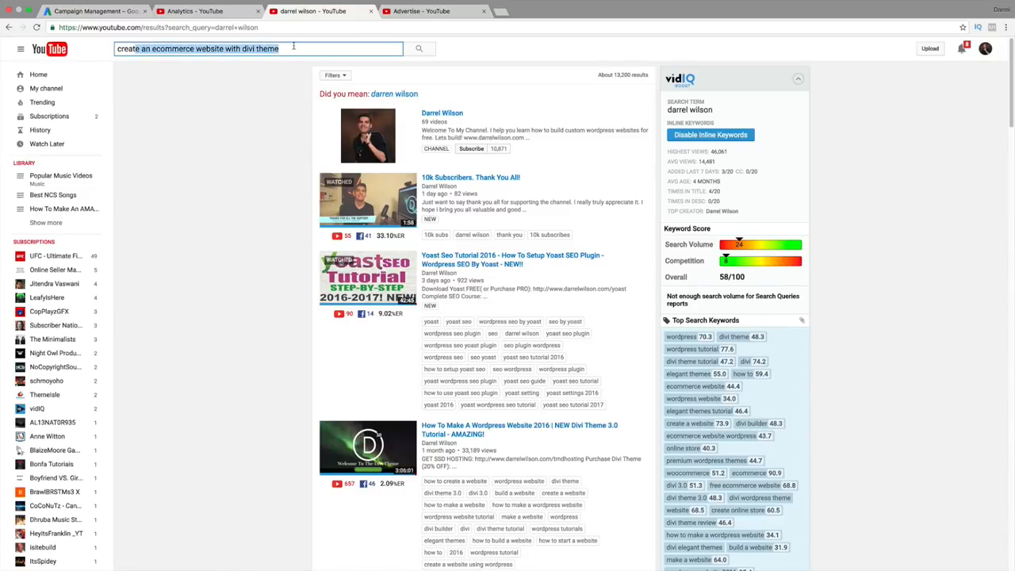
click(419, 49)
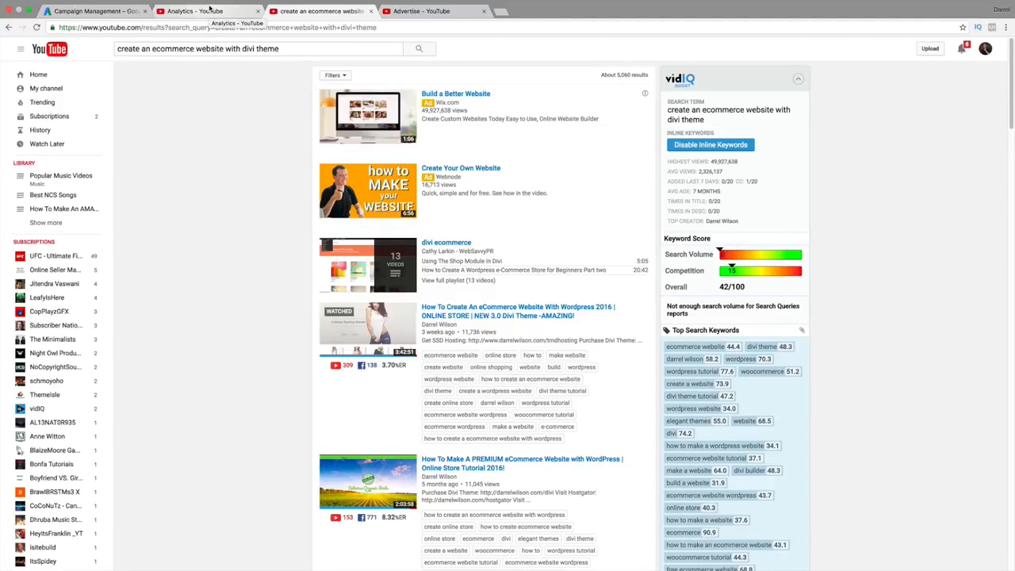
- Open the video "How To Create An eCommerce Website With Wordpress 2016", pause the playing ad and examine the video's statistics
click(497, 314)
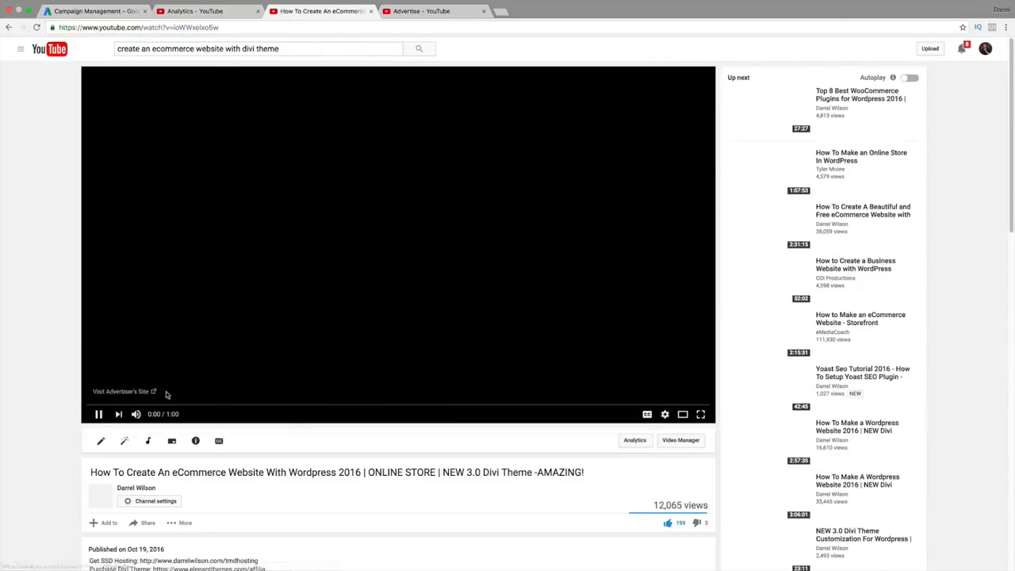
click(98, 417)
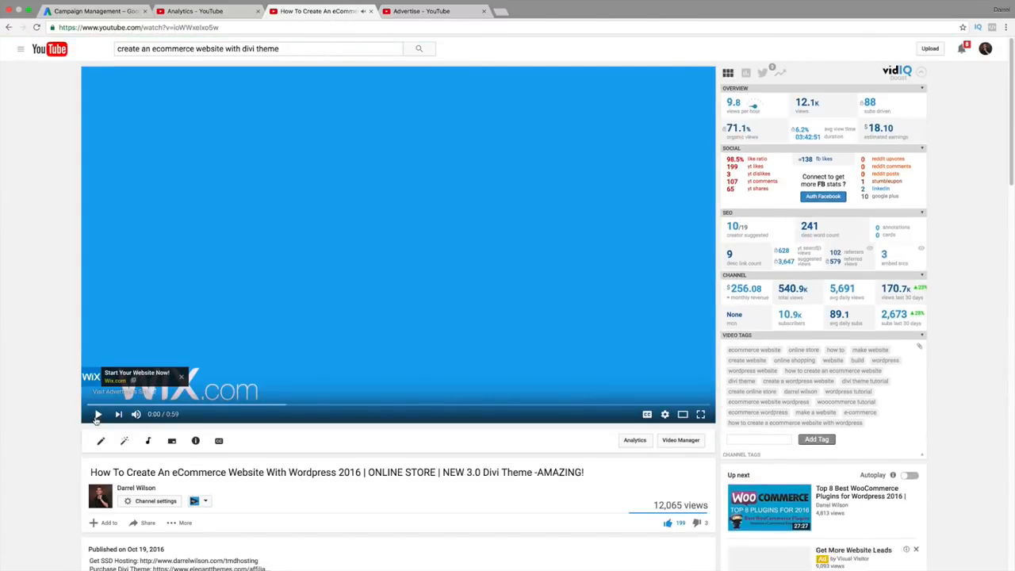
scroll(95, 418, down, 2)
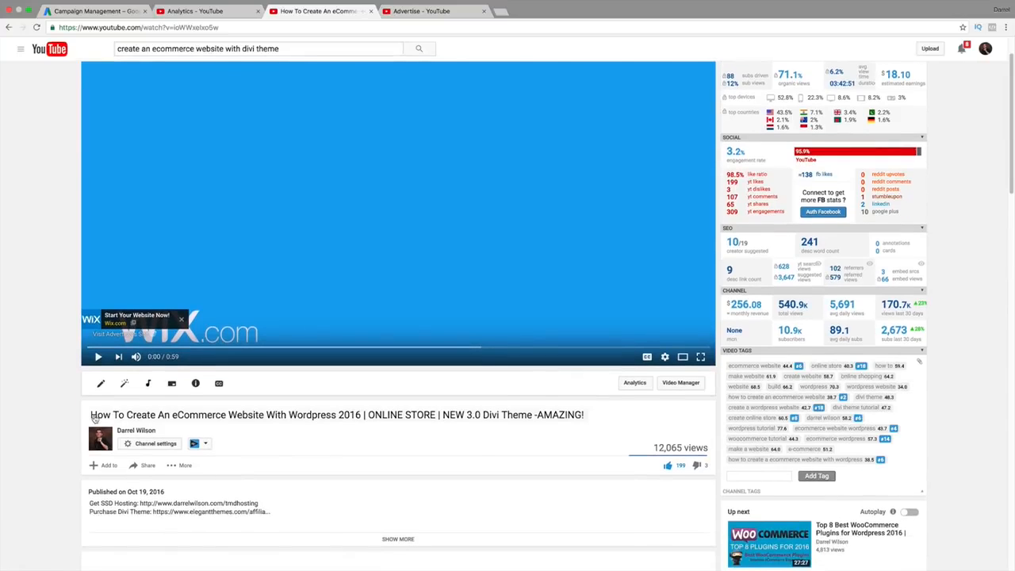
scroll(93, 418, down, 3)
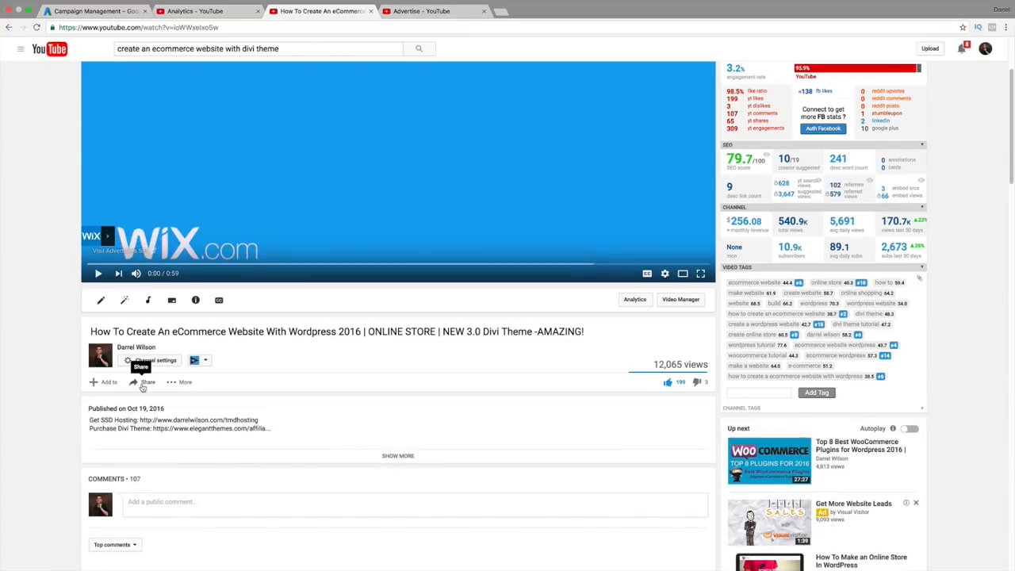
click(424, 11)
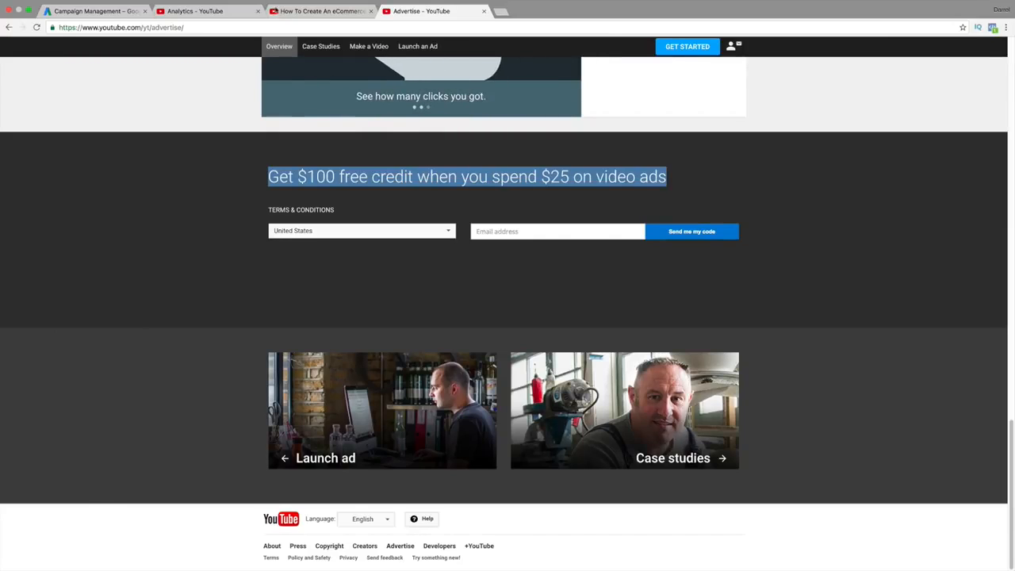
click(295, 11)
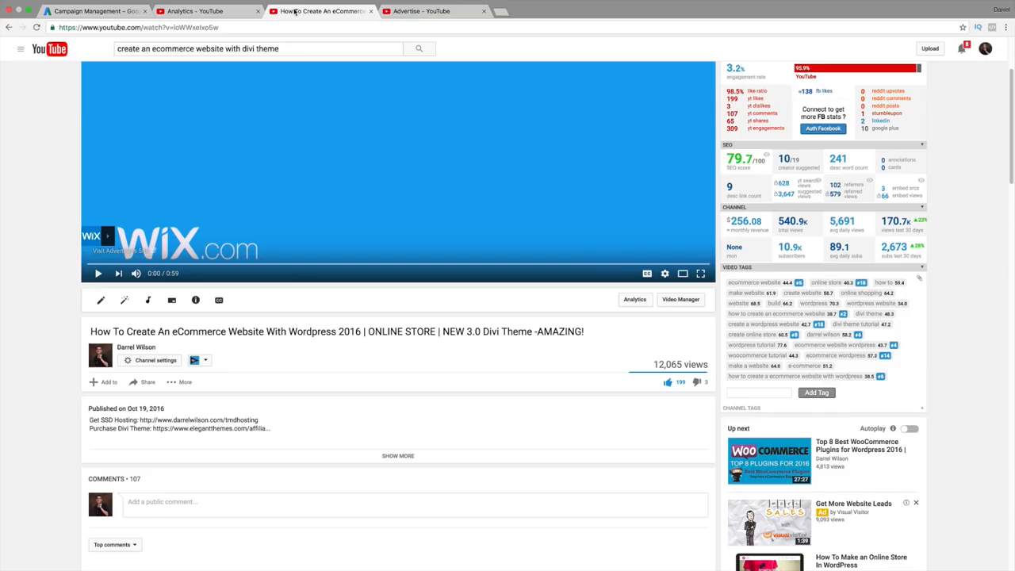
click(216, 11)
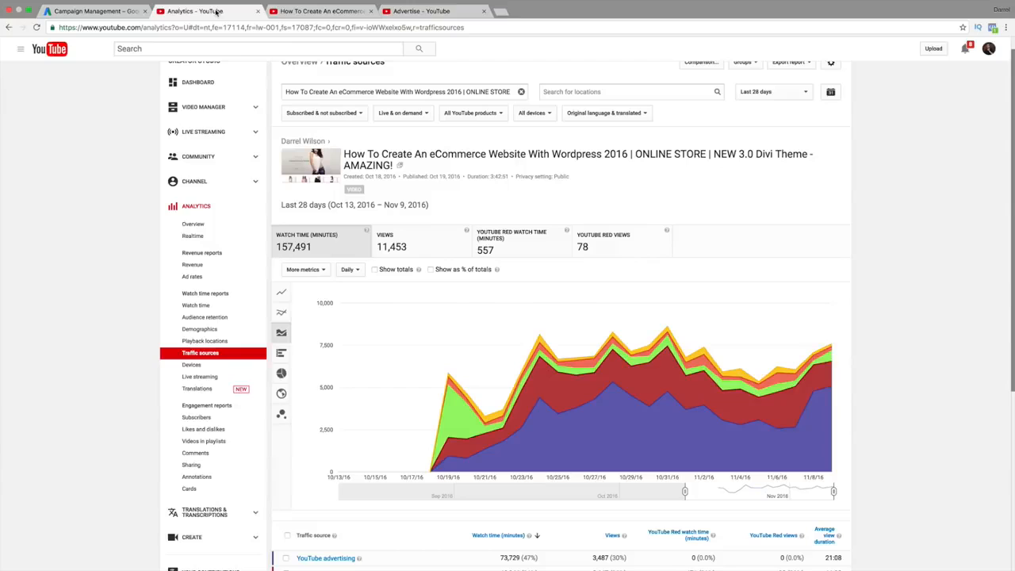
click(115, 11)
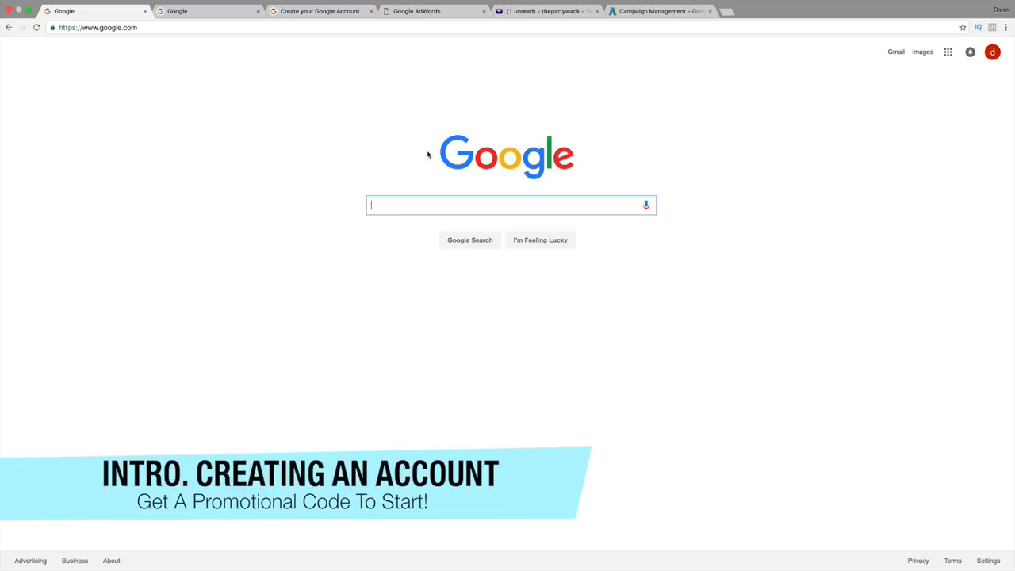
- Search Google for "youtube advertising" and open the "Advertise - YouTube" result
text(youtube advertising)
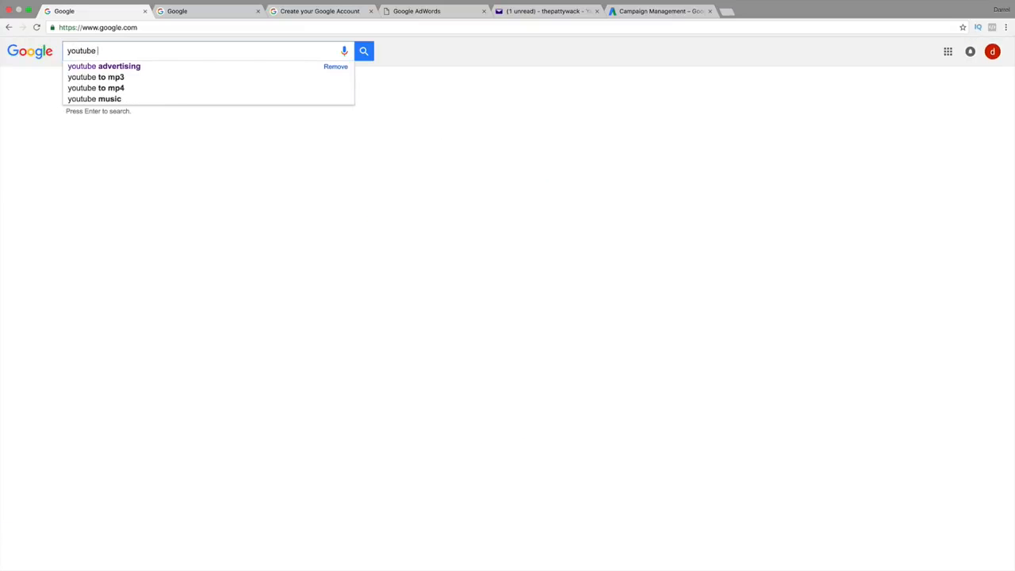
key(Return)
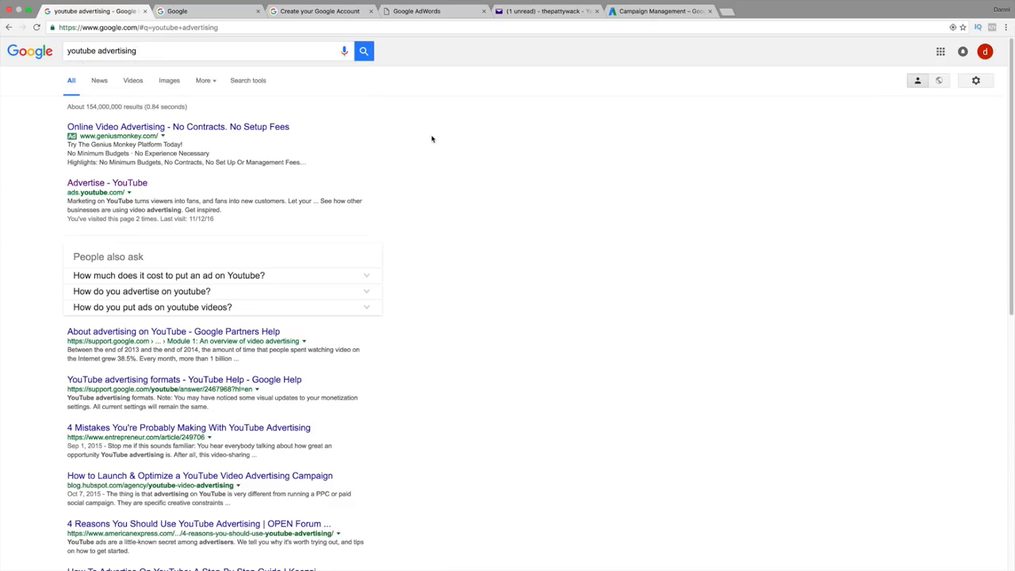
click(136, 183)
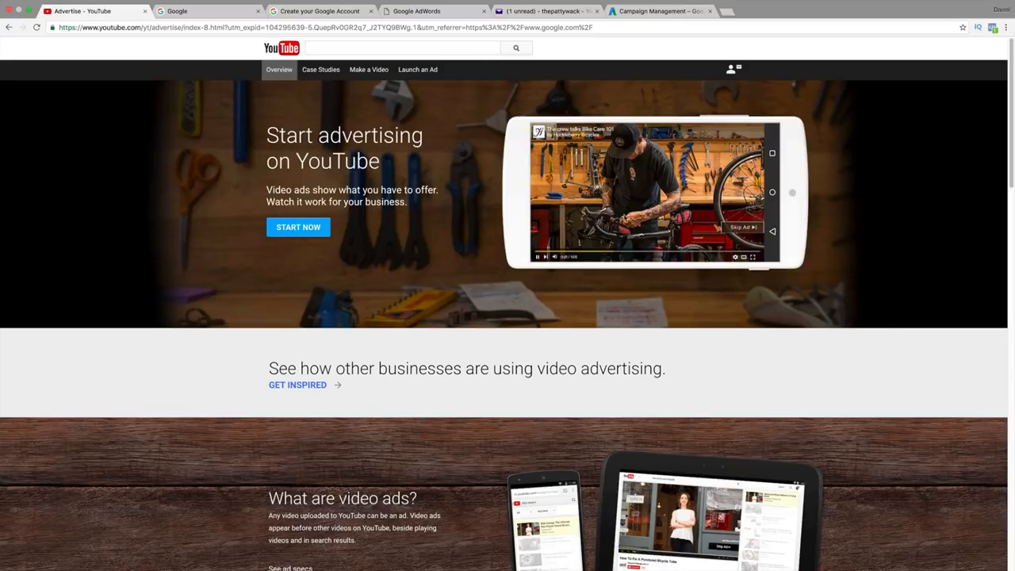
- Enter the email address in the $100 free credit offer for the United States and request the promotional code
drag(1011, 120, 1012, 474)
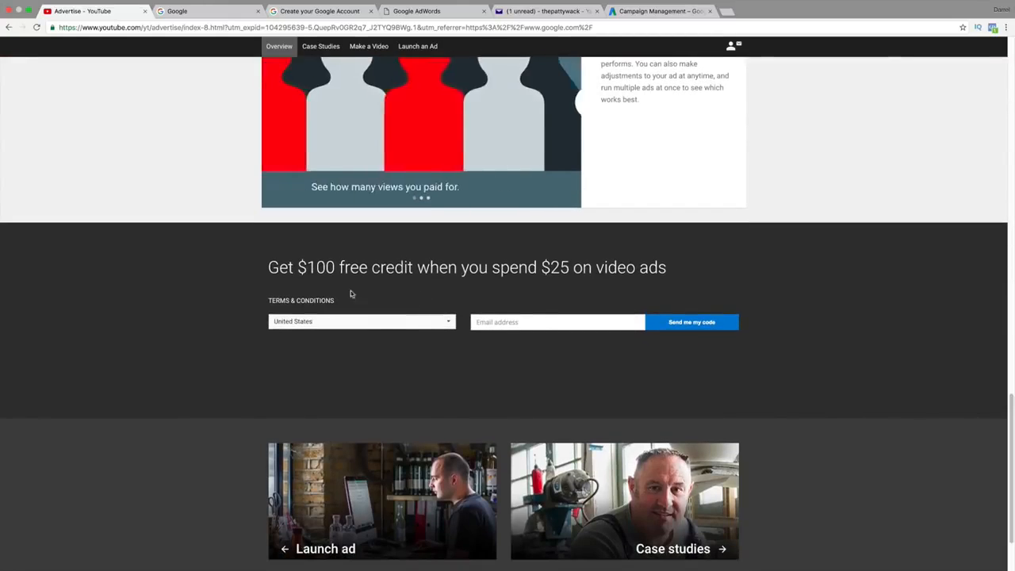
drag(269, 267, 670, 268)
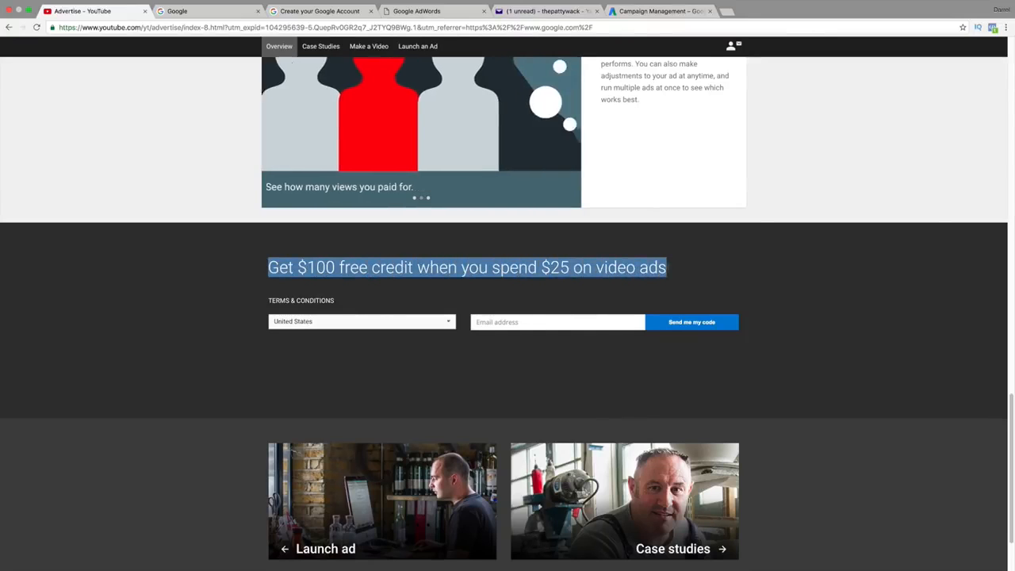
click(560, 325)
text(p)
key(Down)
key(Return)
click(680, 325)
- Enter the two CAPTCHA words shown in the image and submit the promotional code request
click(592, 363)
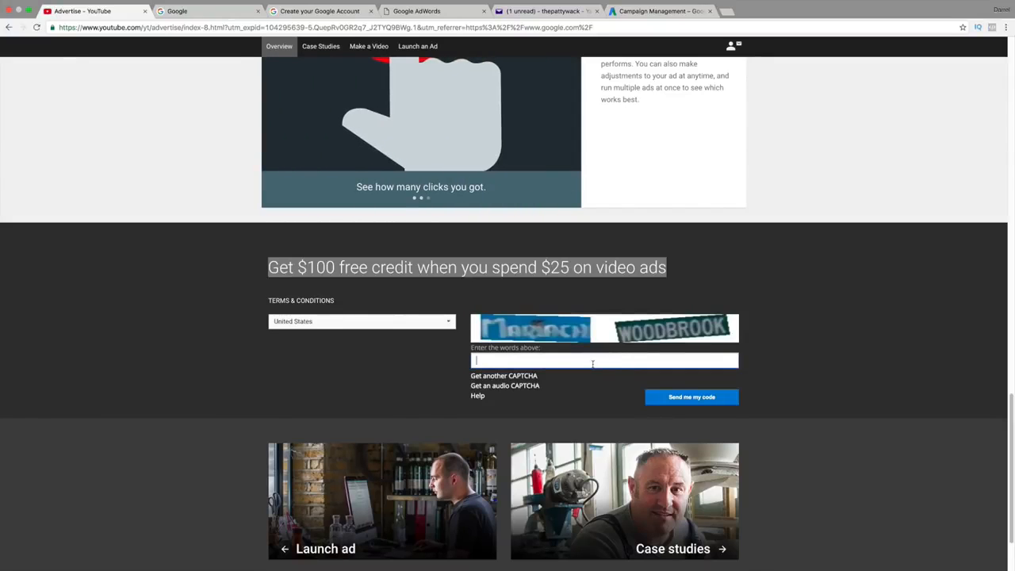
text(mar)
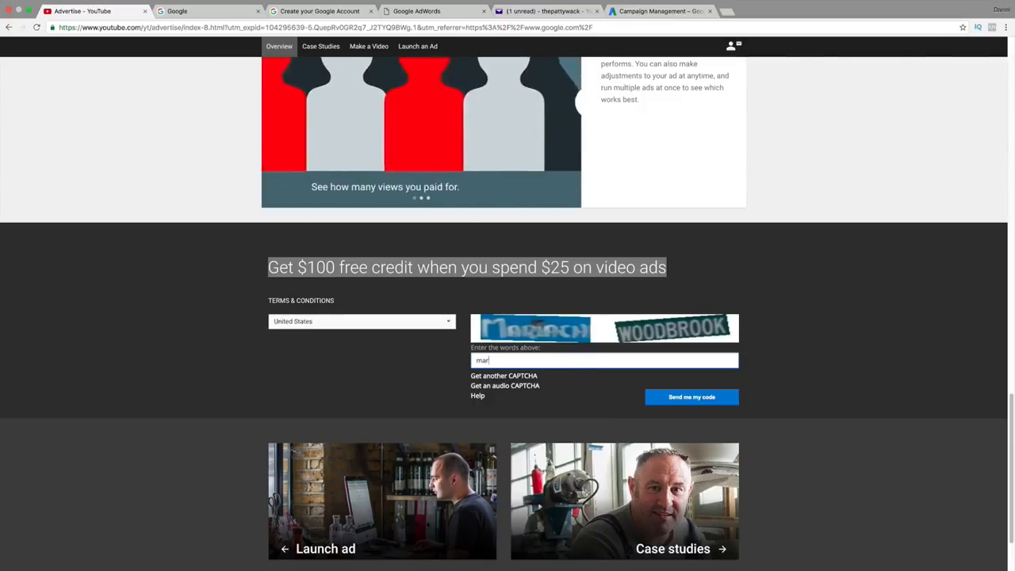
text(iach)
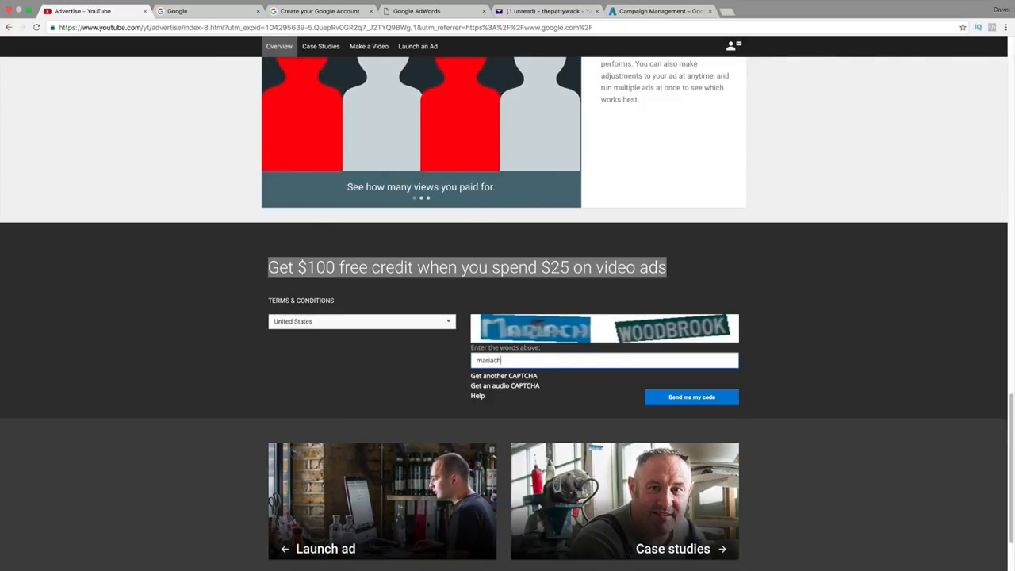
text( woodbrook)
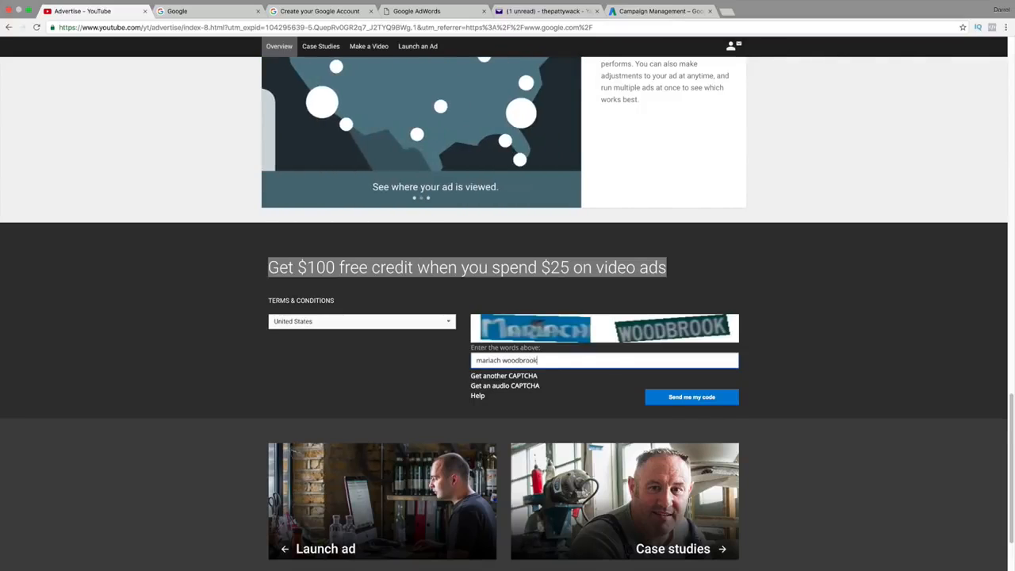
click(714, 396)
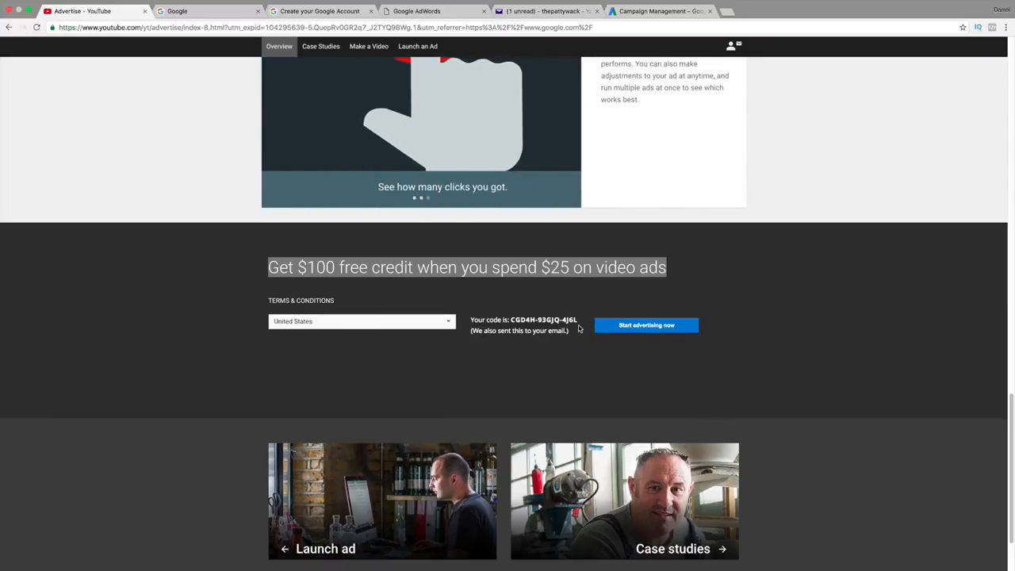
- Copy the promotional code issued under the $100 free credit offer
drag(578, 320, 511, 319)
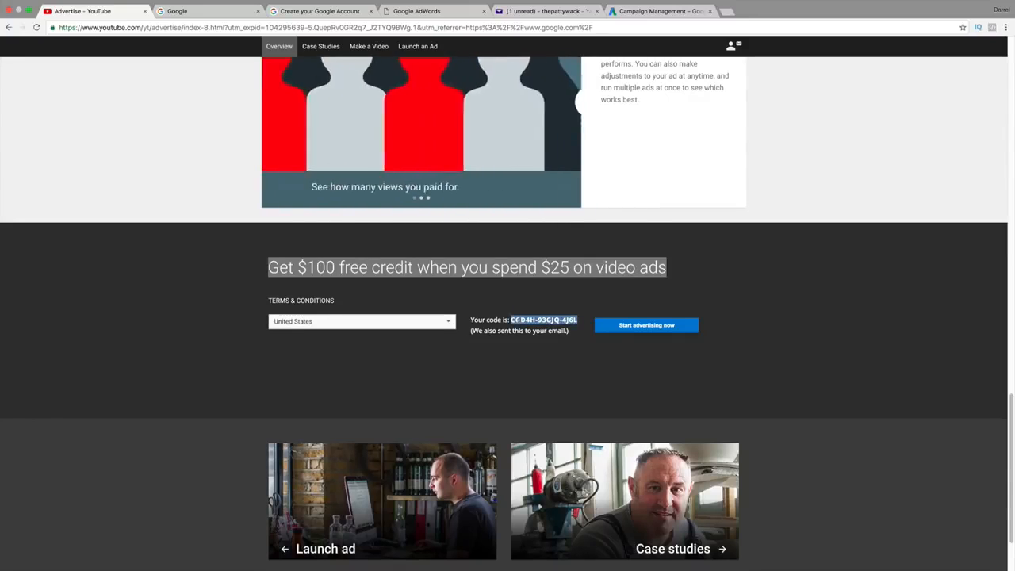
right_click(516, 320)
click(534, 338)
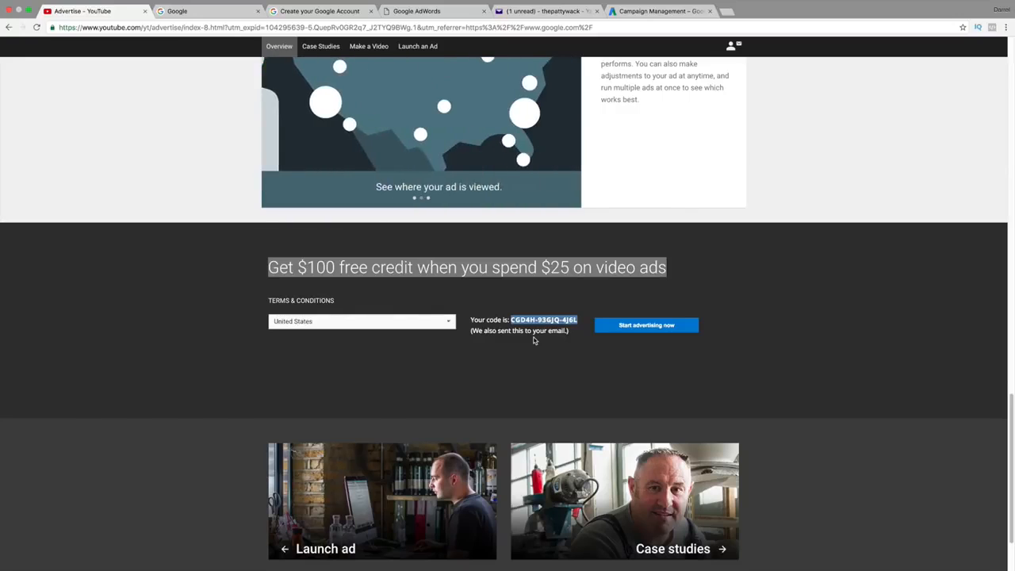
- Search for "google adwords" in the other Google tab and open the official Google AdWords site
click(186, 11)
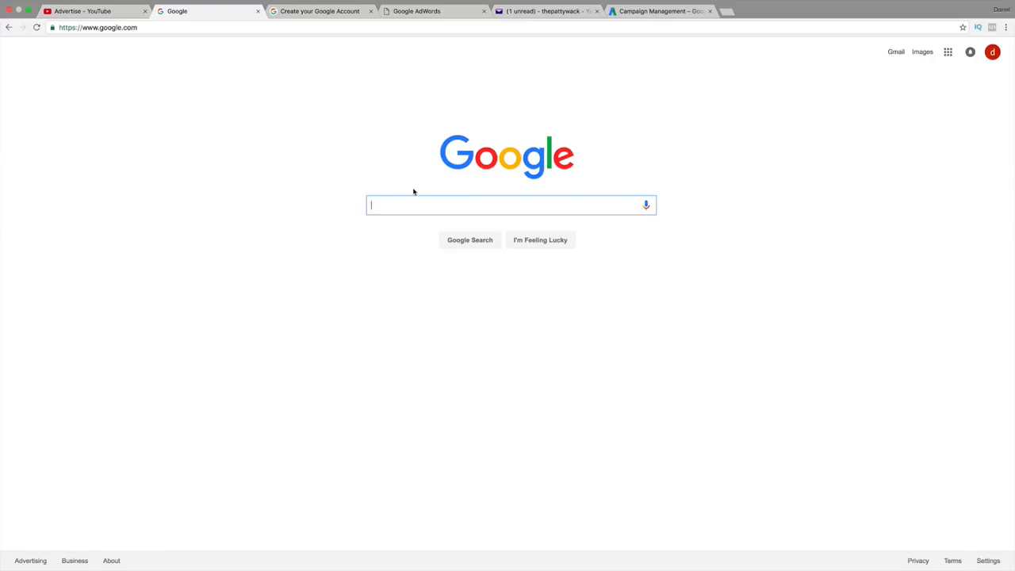
text(google adwords)
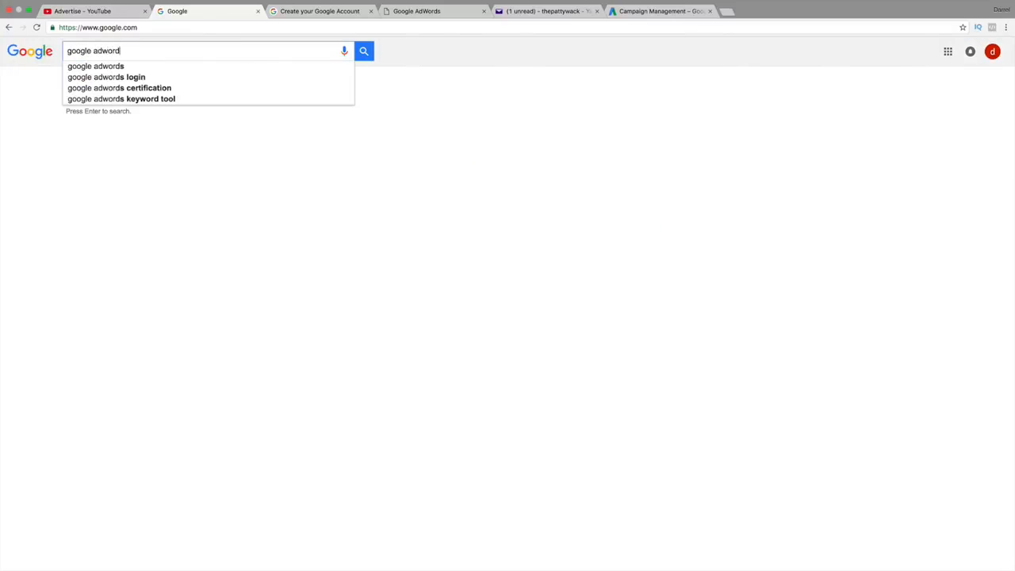
key(Return)
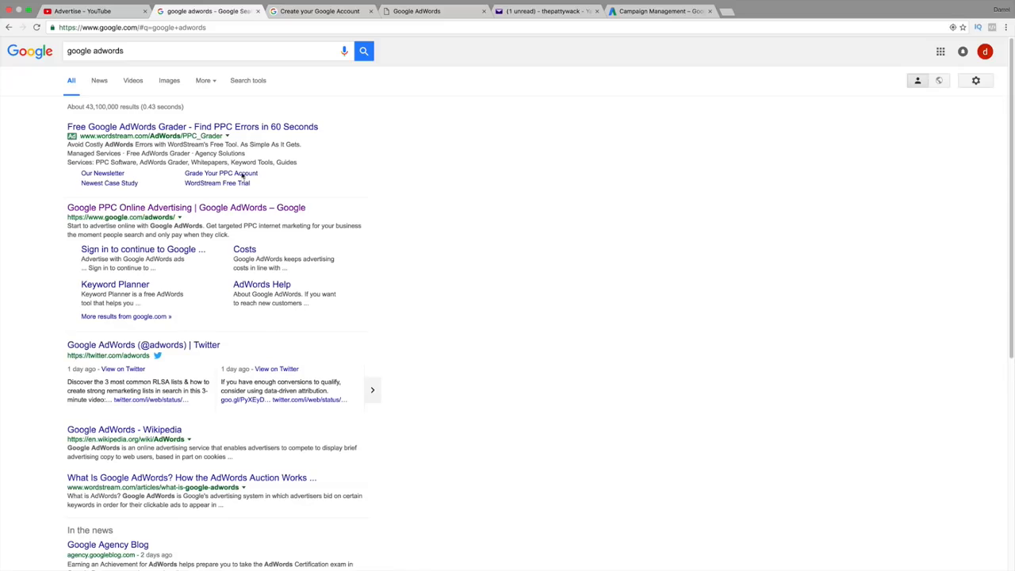
click(163, 207)
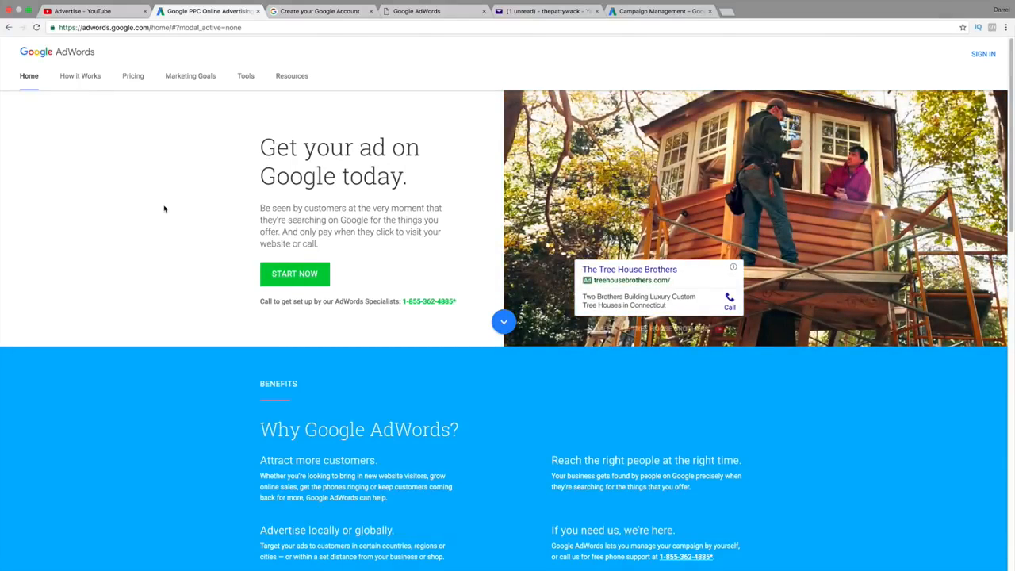
- Start the AdWords sign-up and clear the prefilled email address on the welcome form
click(283, 274)
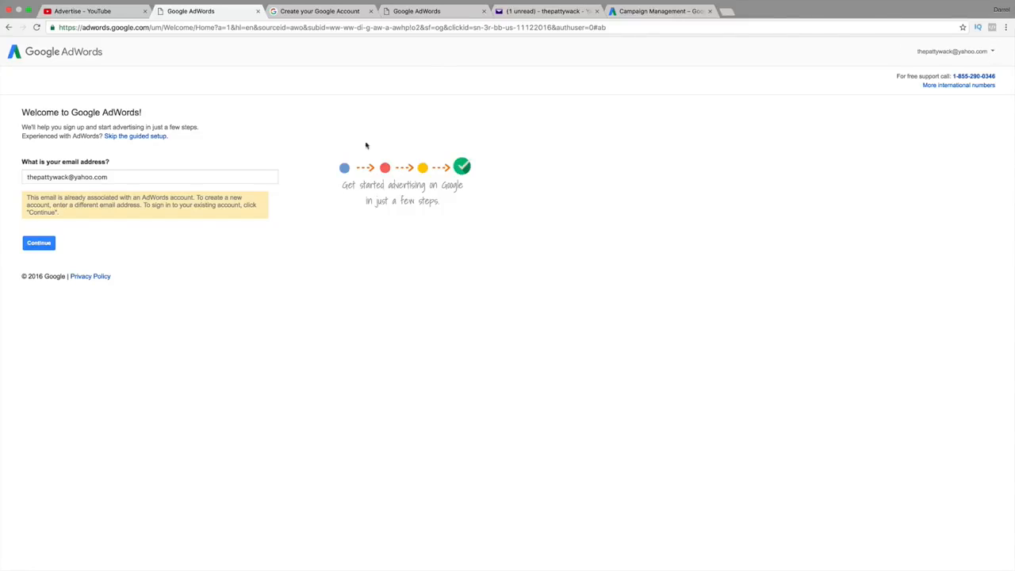
click(112, 180)
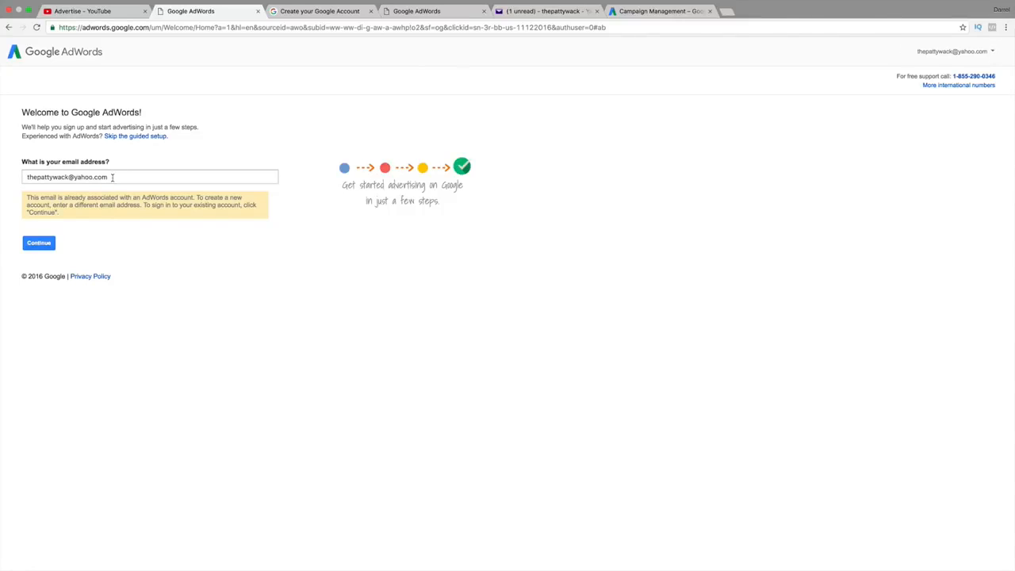
triple_click(111, 178)
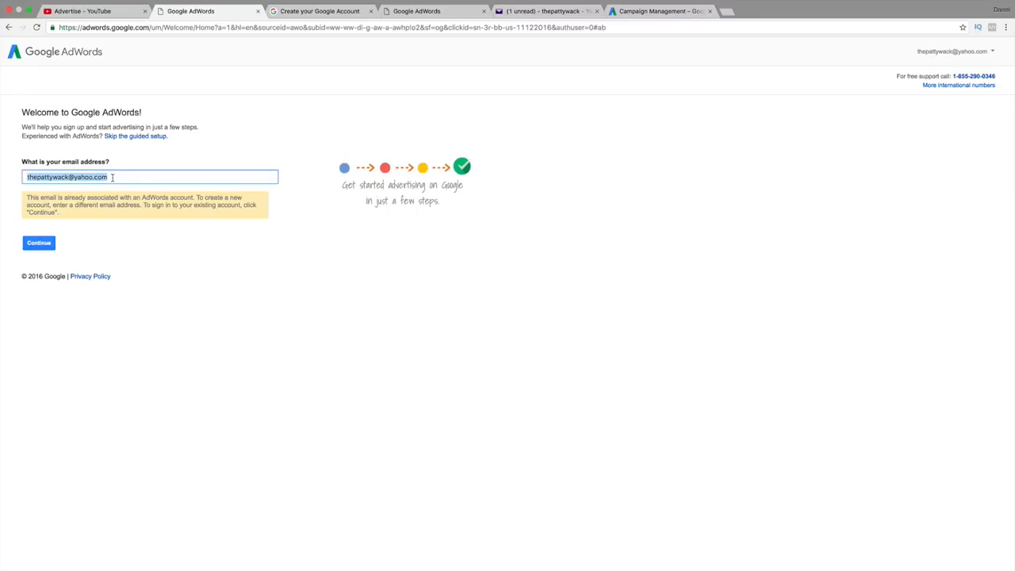
key(BackSpace)
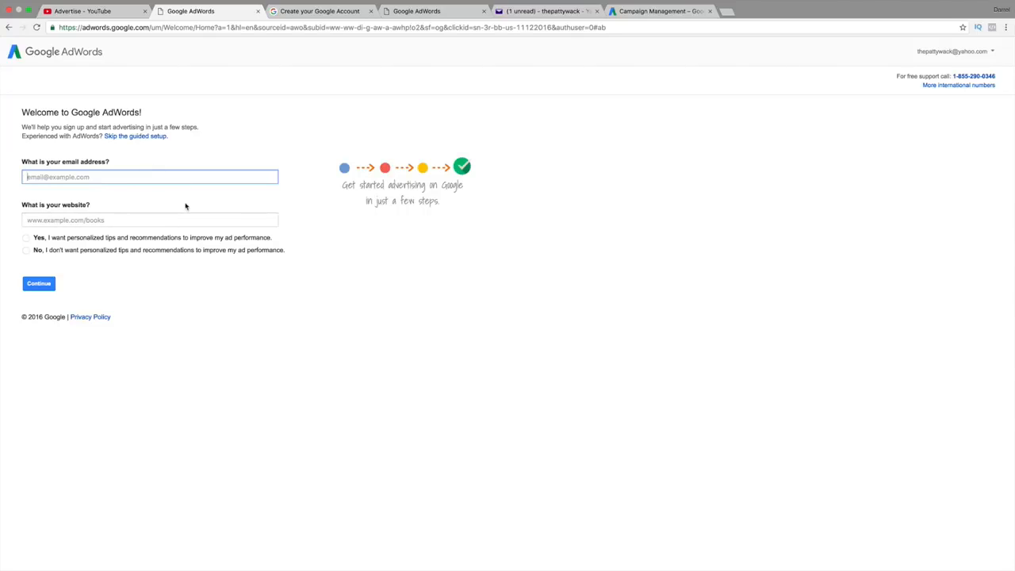
- Review the Google Account creation form, highlighting its email address entry
click(300, 12)
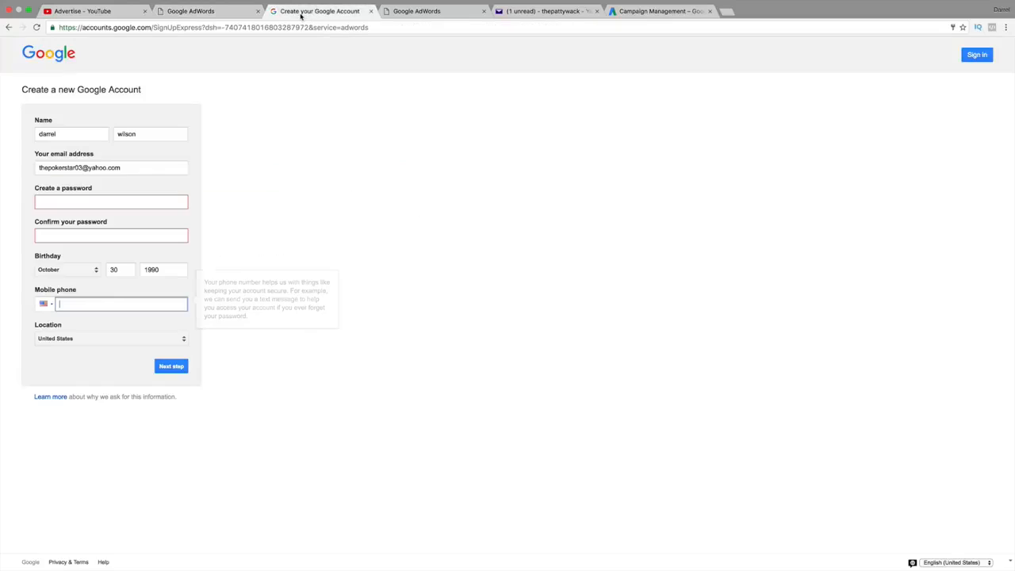
drag(145, 90, 33, 101)
drag(136, 168, 35, 169)
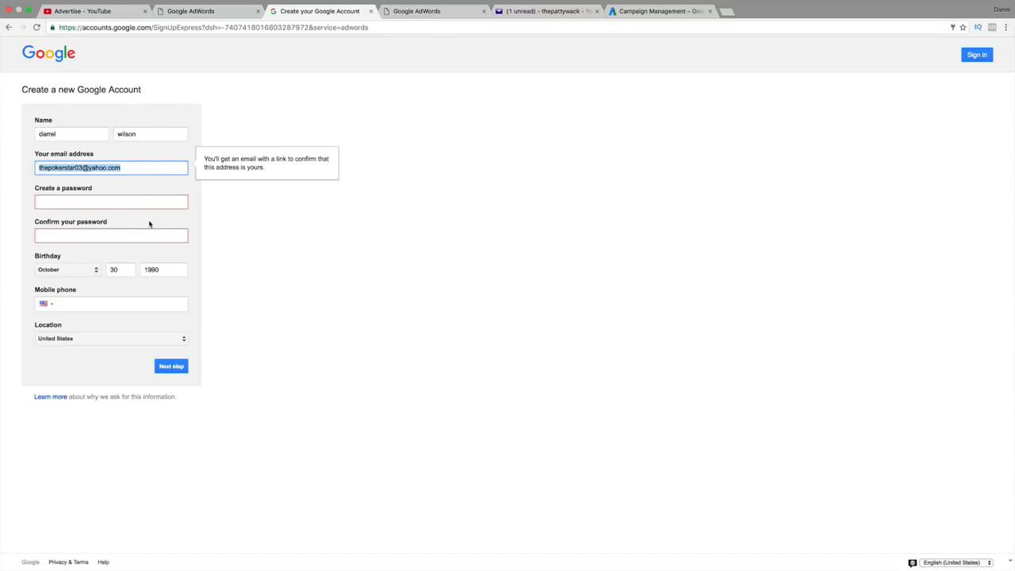
- Review the email confirmation notice, the AdWords verification message in Yahoo Mail and the new account's Campaign Management page
click(428, 11)
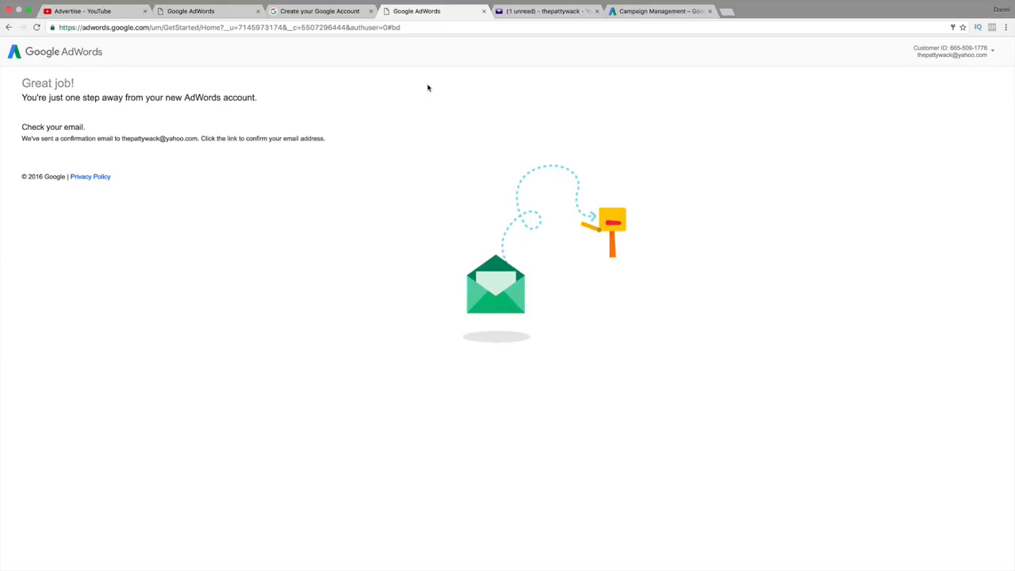
click(522, 12)
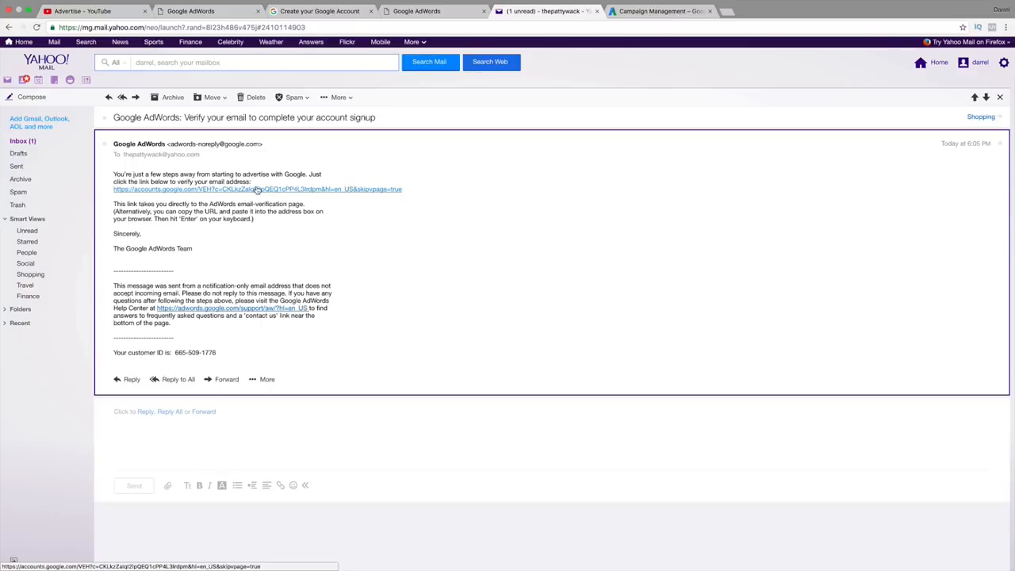
click(632, 14)
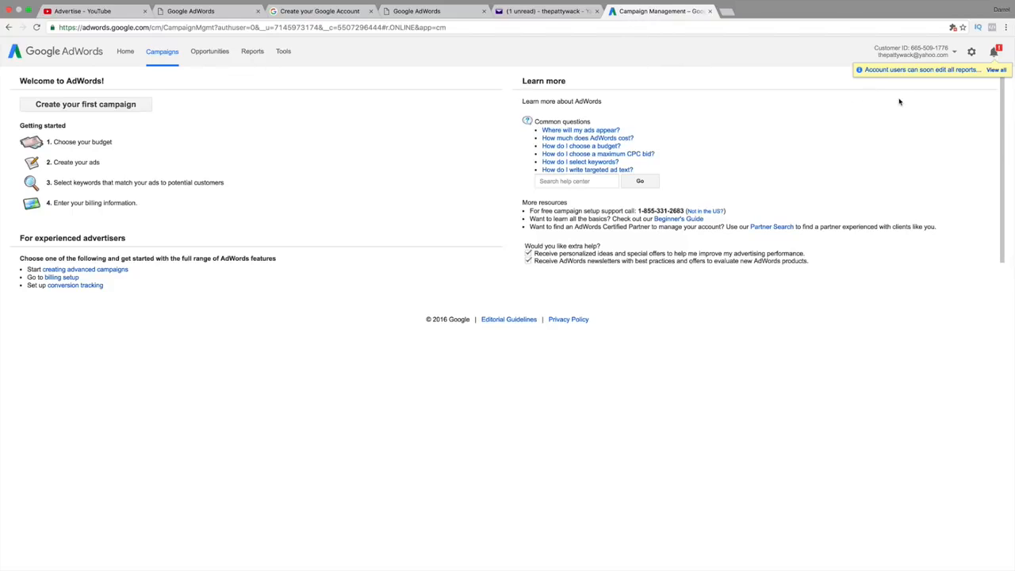
- Open the new account's billing setup, continue with United States as the billing country and review the billing details form
click(971, 53)
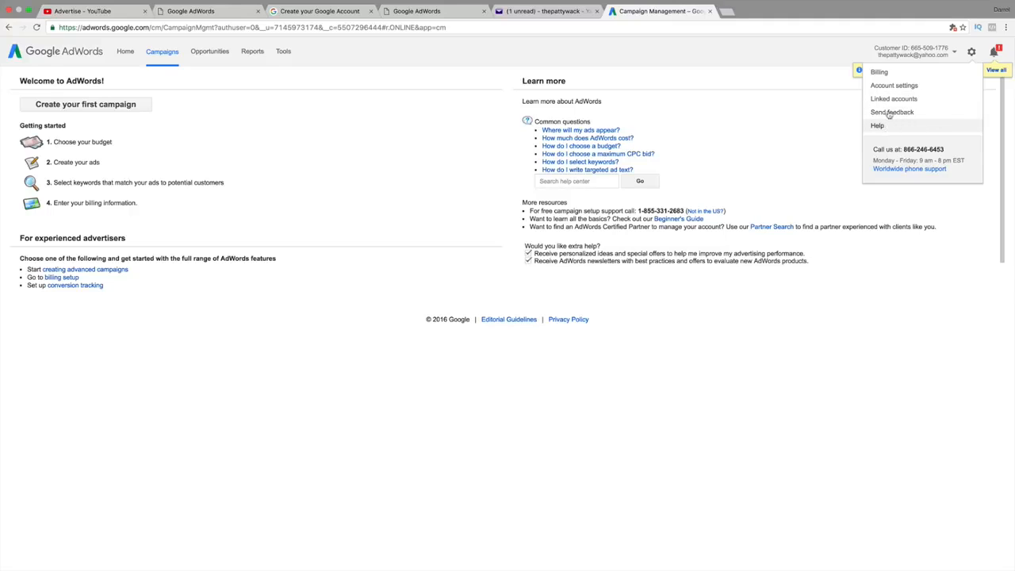
click(885, 73)
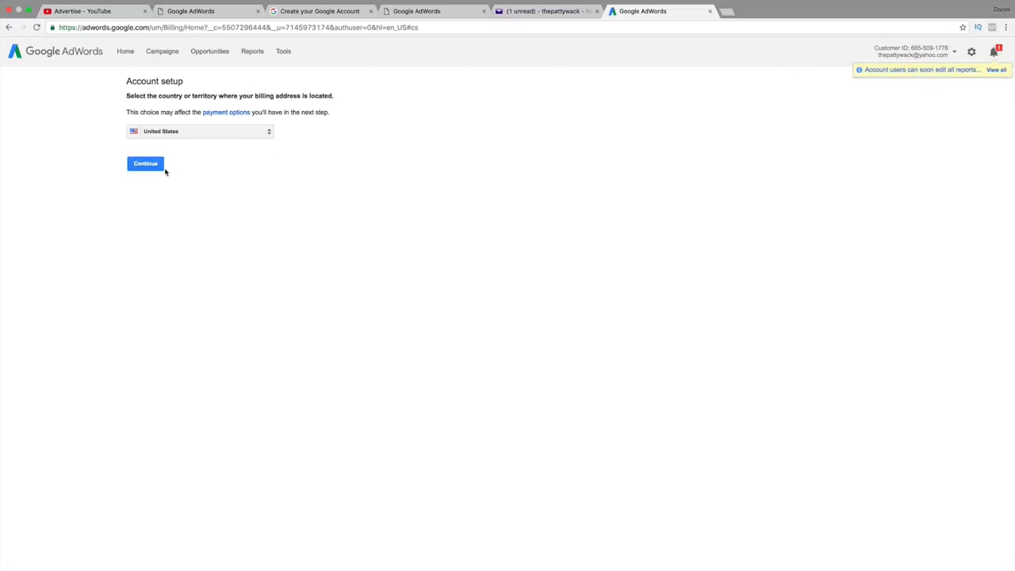
click(162, 166)
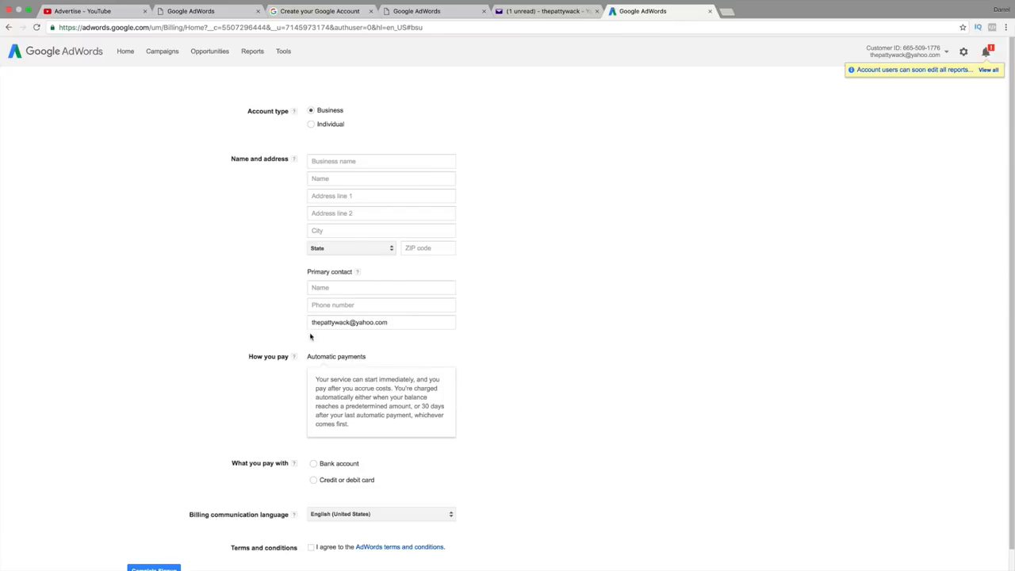
scroll(306, 341, down, 1)
scroll(322, 346, up, 1)
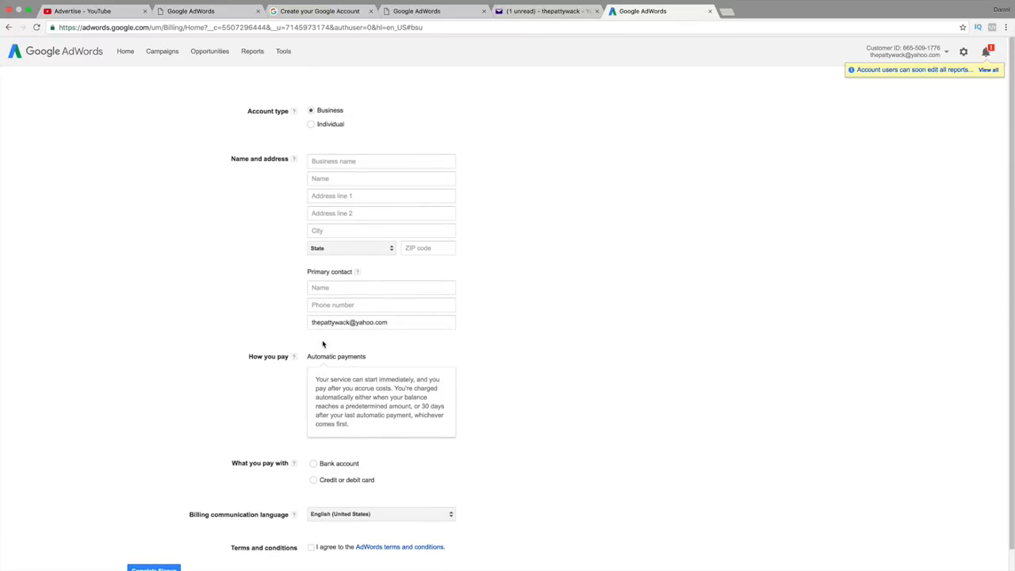
- Sign out of the new AdWords account and sign in to the first listed Google account with its password
click(948, 53)
click(924, 123)
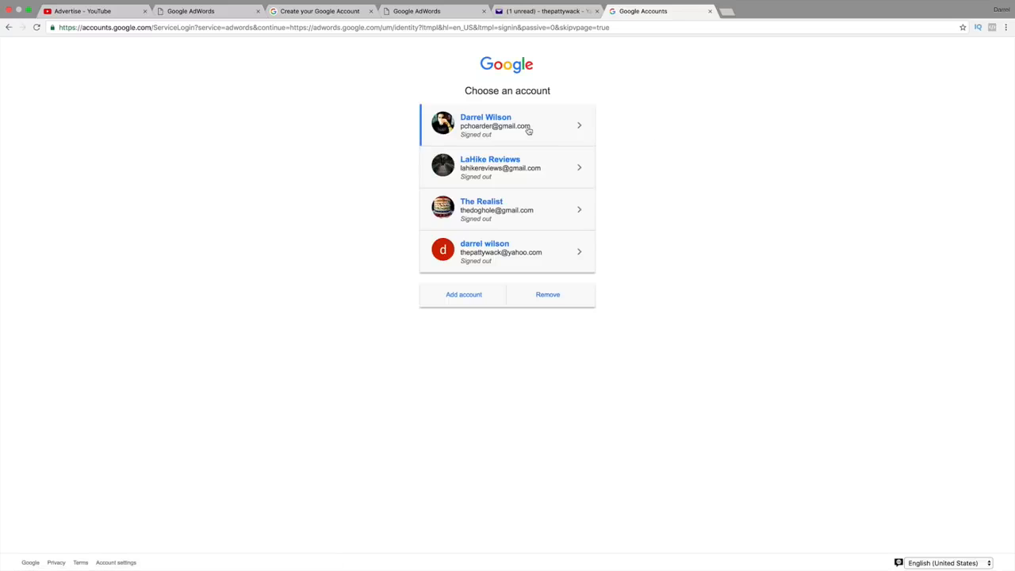
click(558, 129)
text(••••••••••)
key(Return)
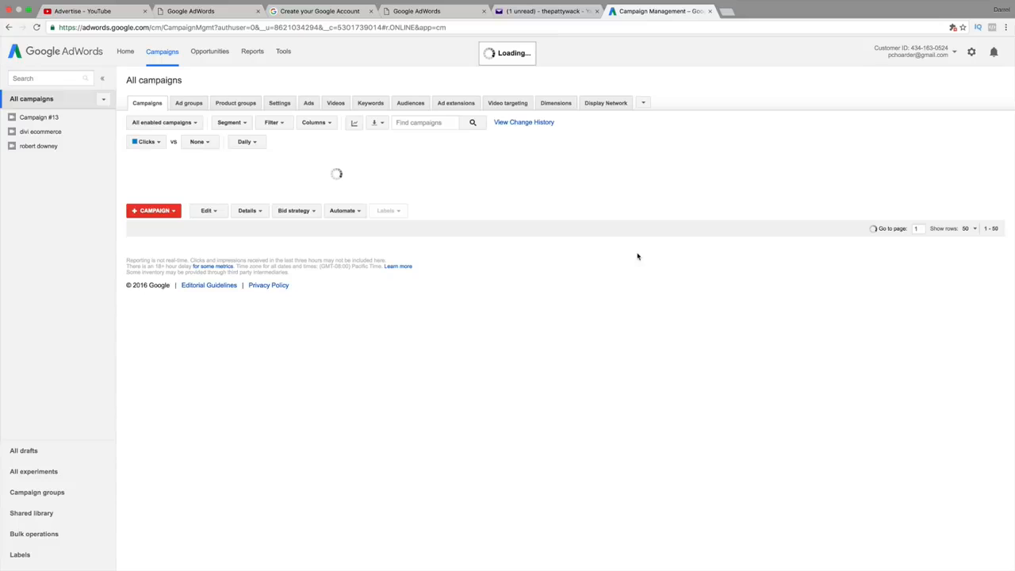
- Open the promotional codes page from the account's billing transaction history and bring up the entry field for adding a code
click(971, 53)
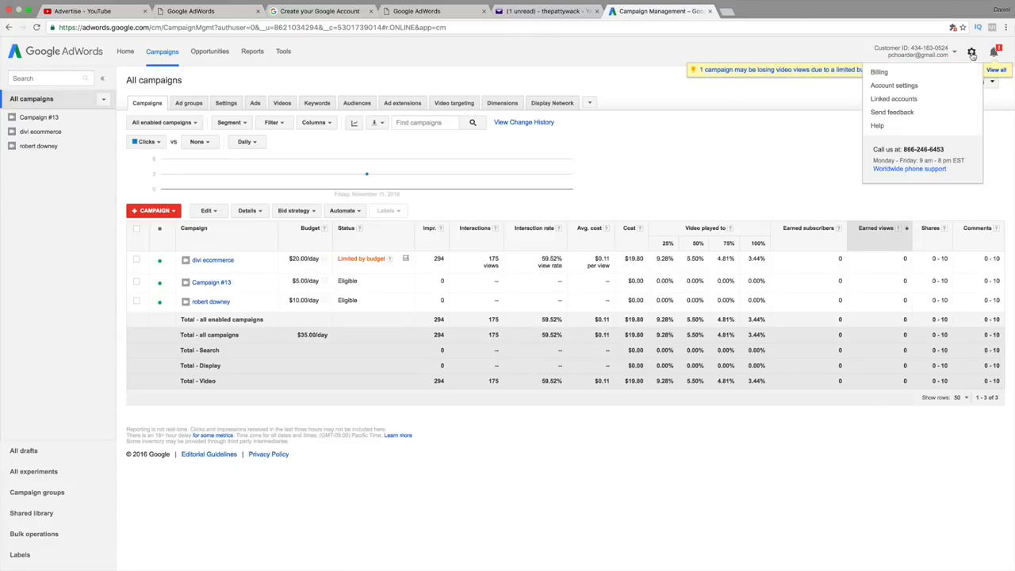
click(932, 76)
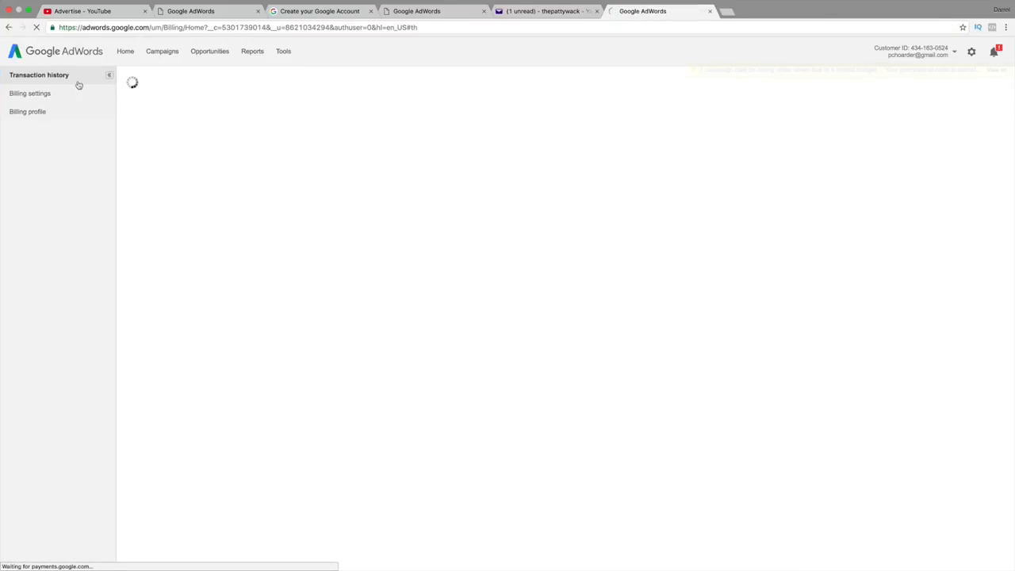
click(46, 81)
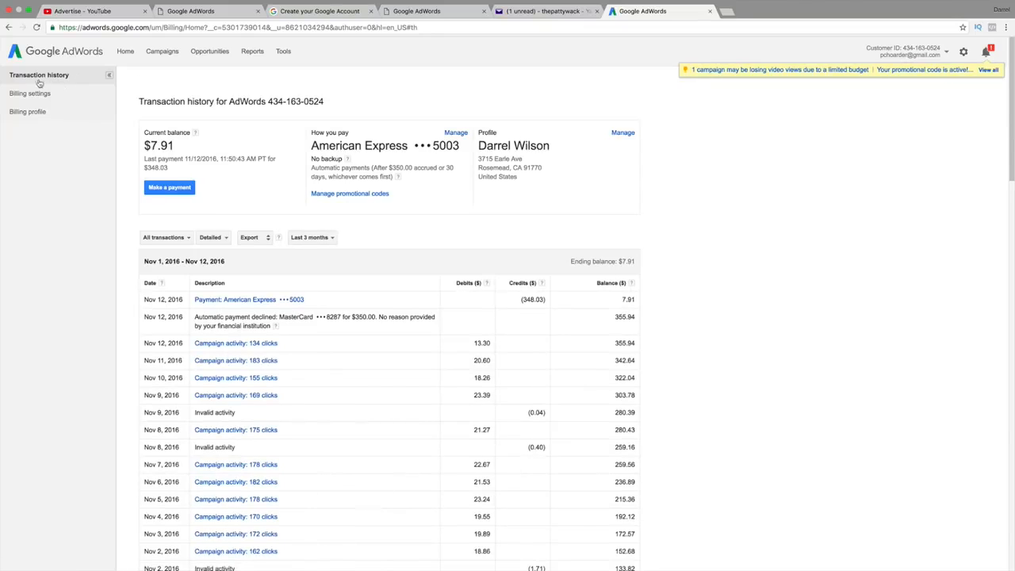
click(348, 195)
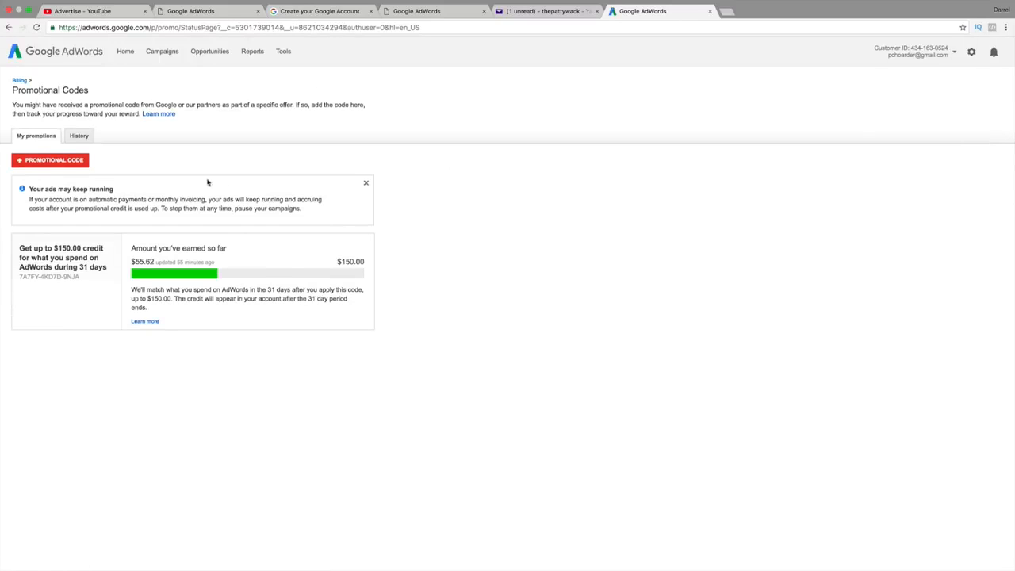
click(61, 161)
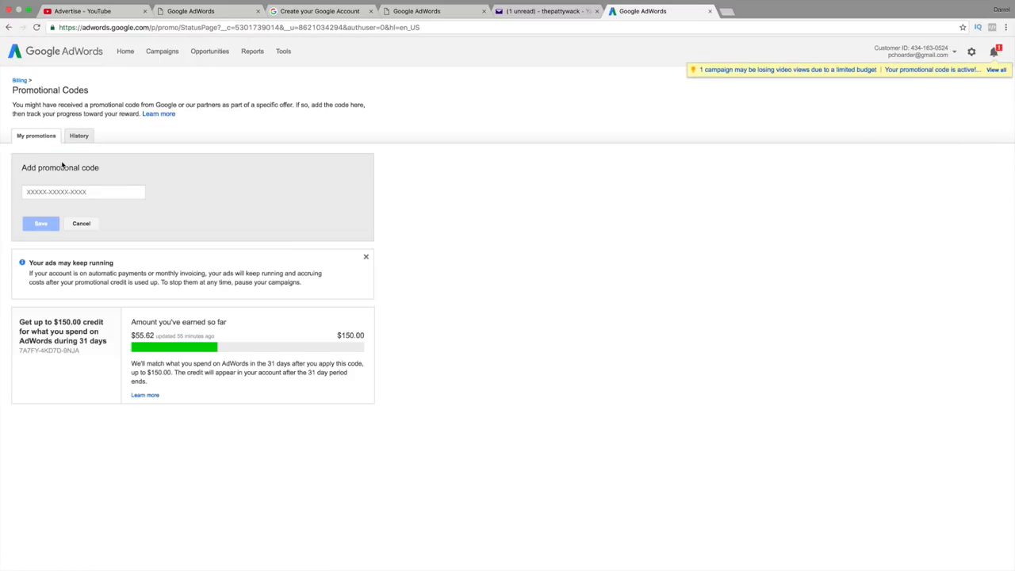
click(85, 195)
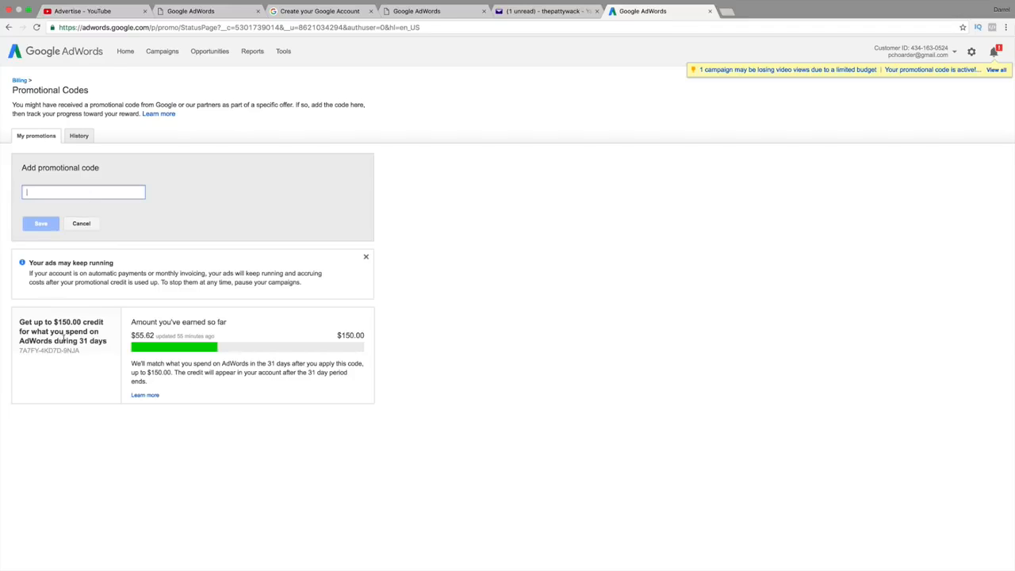
- Examine the promotion offering up to $150.00 credit for AdWords spending during 31 days
click(98, 320)
drag(99, 321, 29, 320)
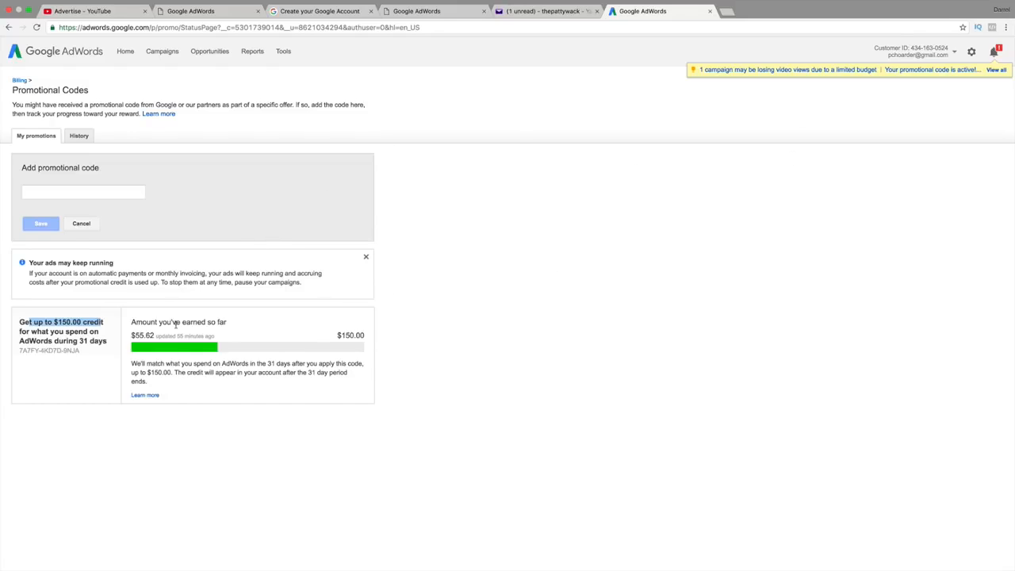
click(72, 388)
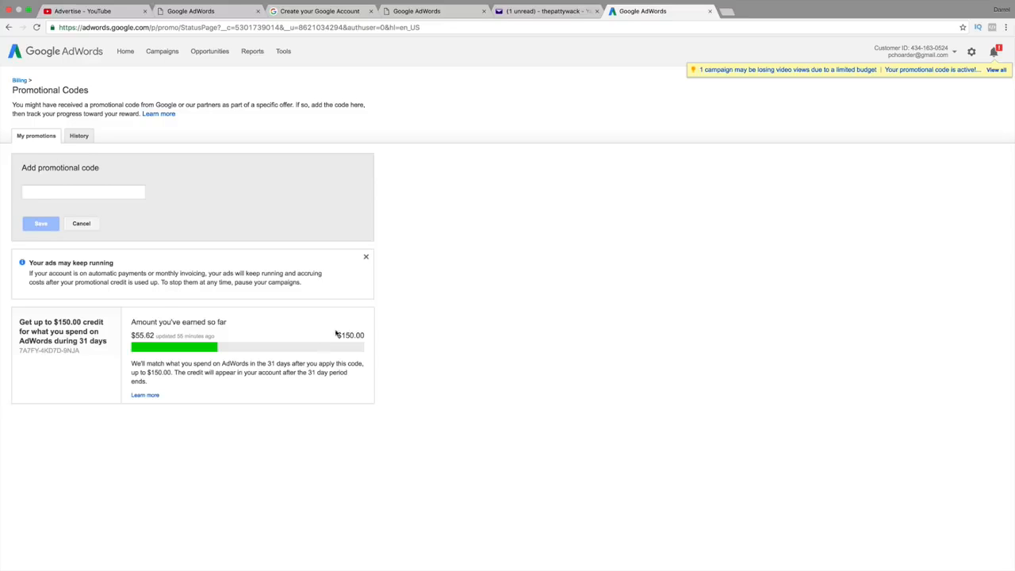
- Look at the AdWords help and contact options, then close them
click(964, 52)
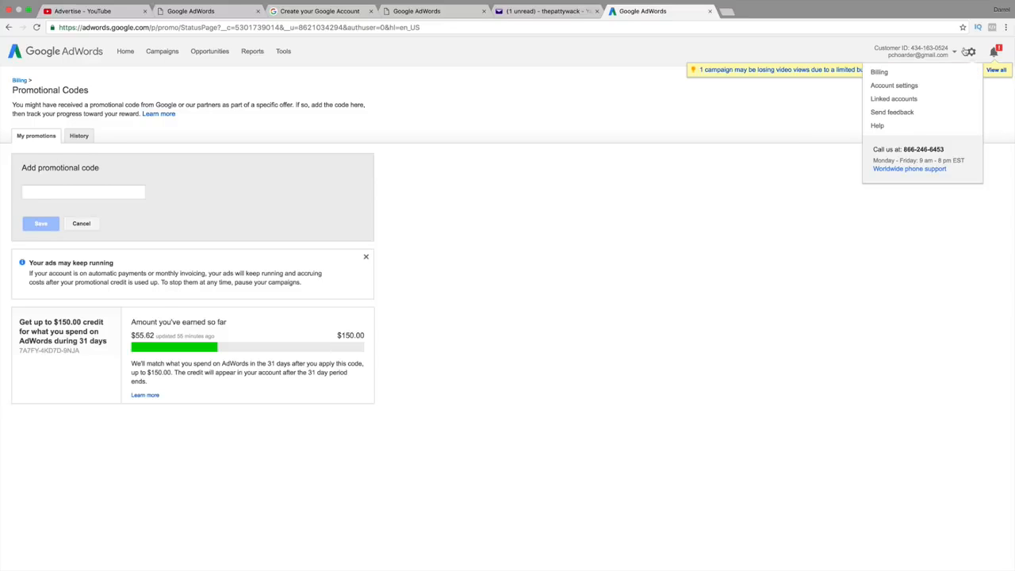
click(902, 128)
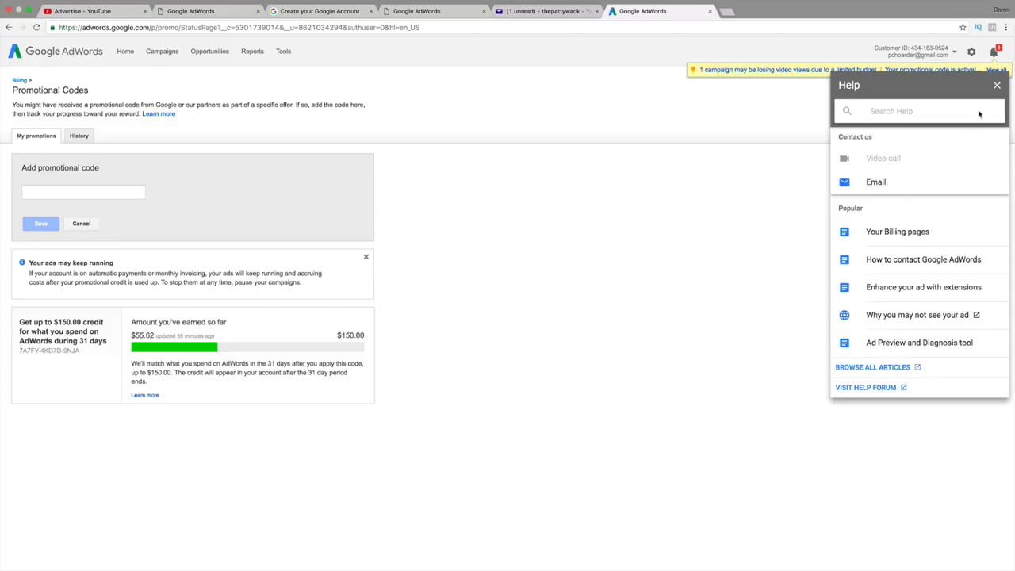
click(583, 206)
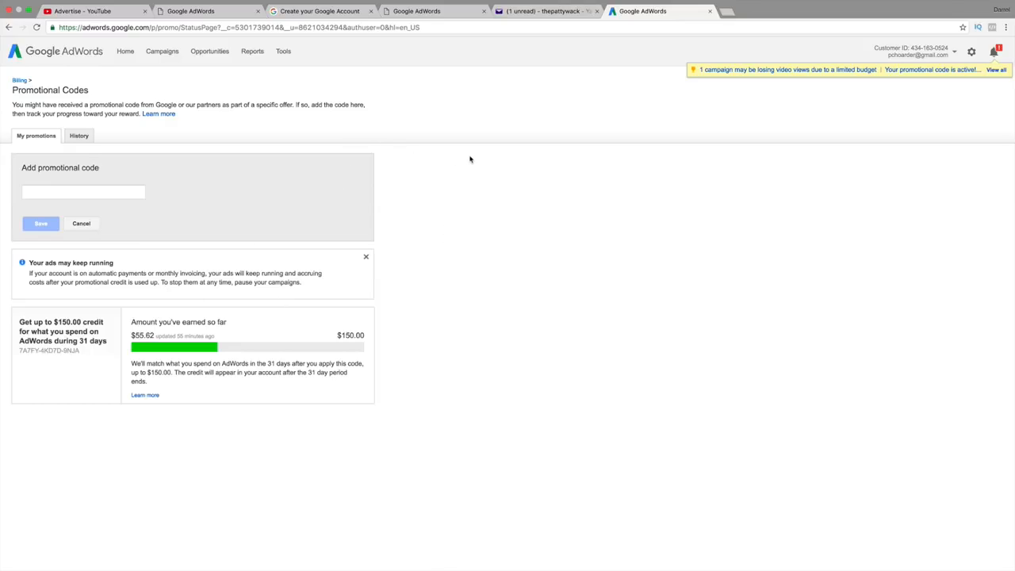
- Move the AdWords tab to the front, return to the Campaigns page and close all other browser tabs
drag(646, 11, 96, 11)
click(162, 52)
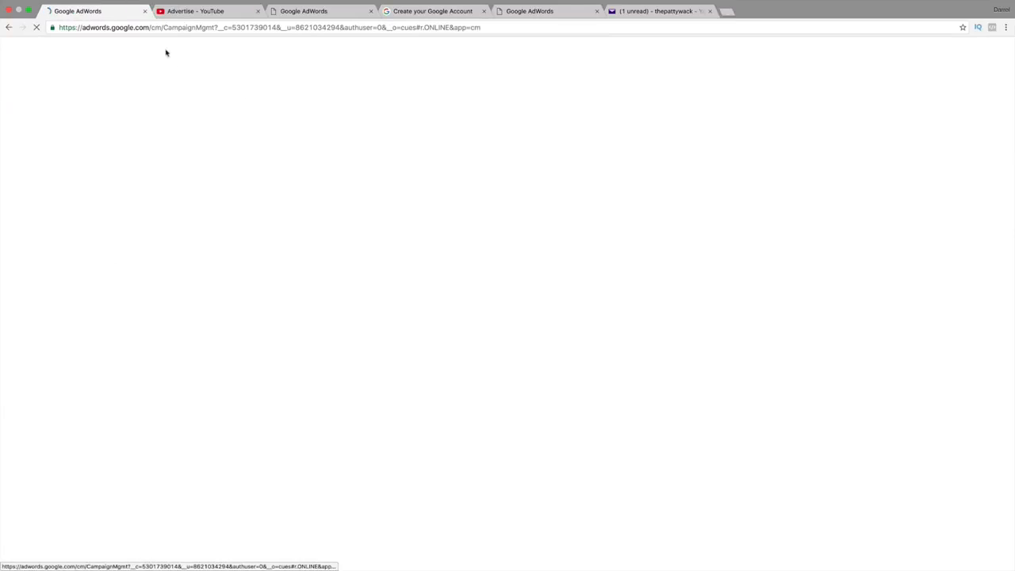
click(258, 11)
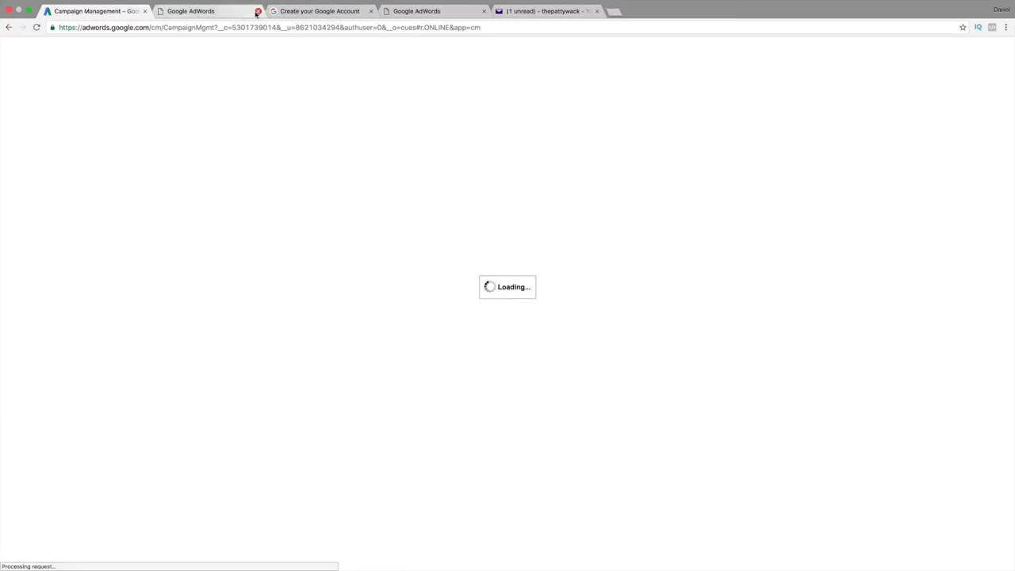
click(258, 11)
click(258, 11)
click(258, 11)
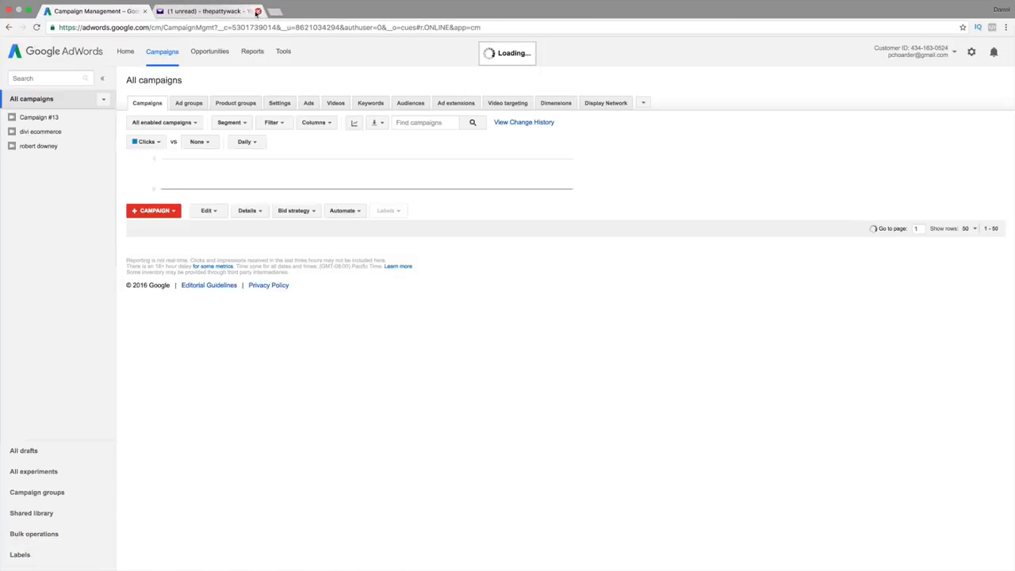
click(258, 11)
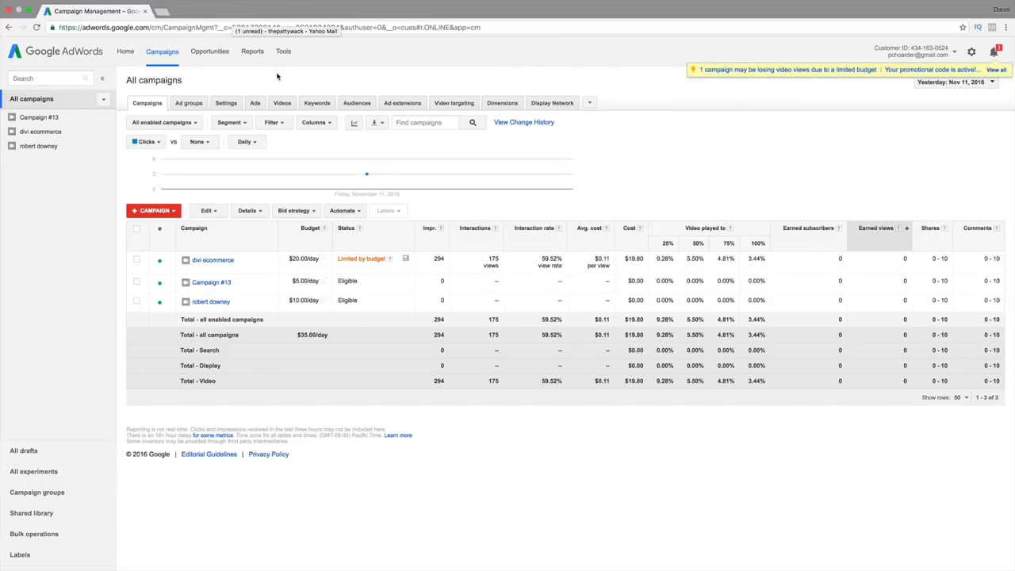
- Add the newly registered Yahoo-based Google account to the session by signing in with its password
click(954, 51)
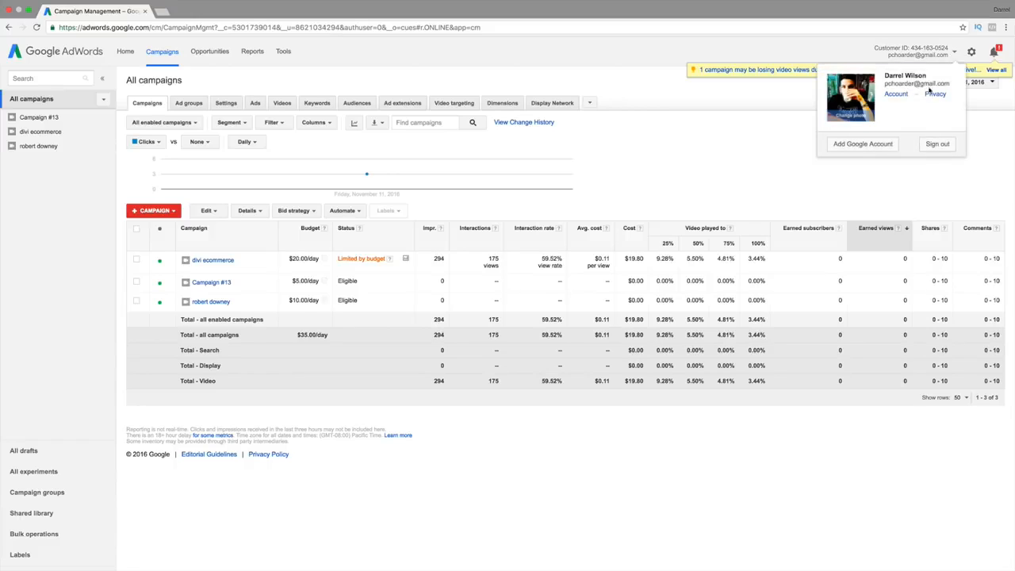
click(880, 146)
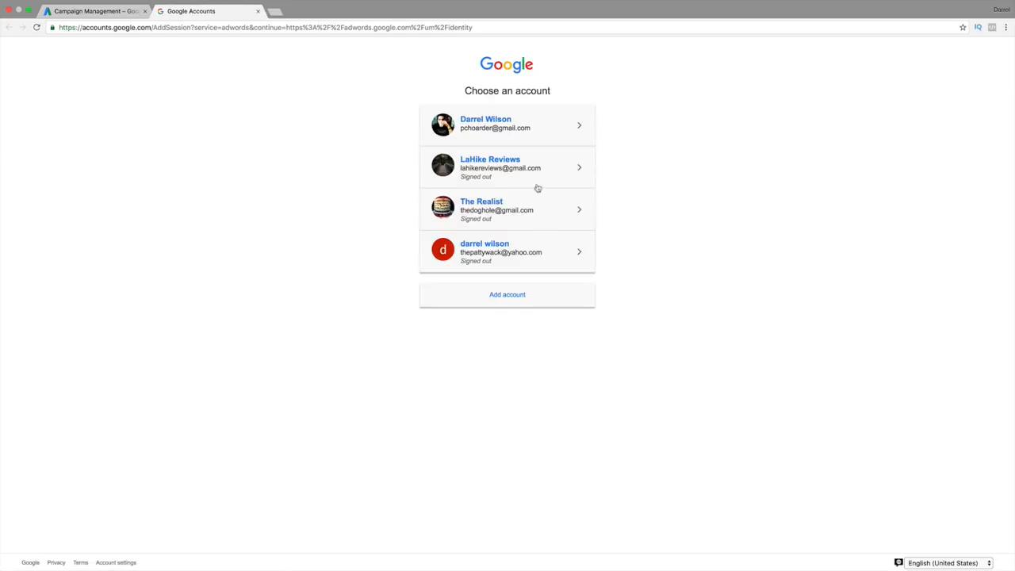
click(521, 246)
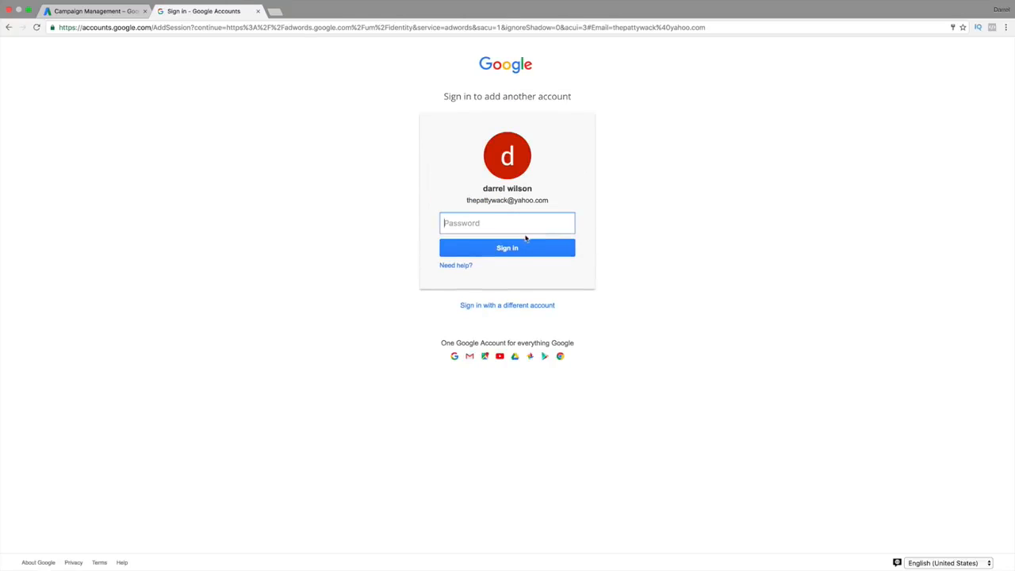
click(525, 225)
text(*****)
- Close the existing account's campaign tab, keeping only the newly added account's AdWords page open
click(117, 12)
click(182, 11)
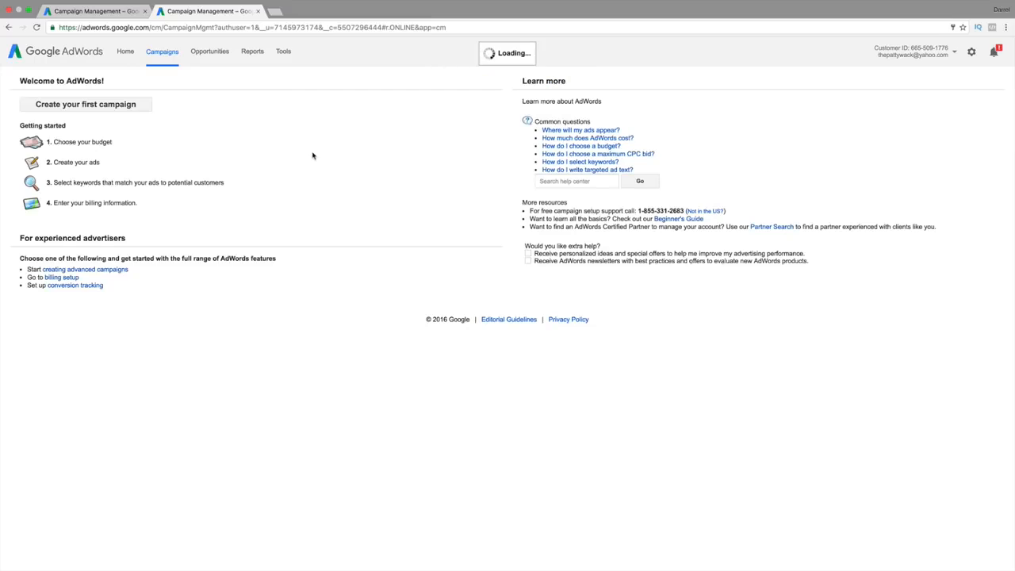
click(145, 11)
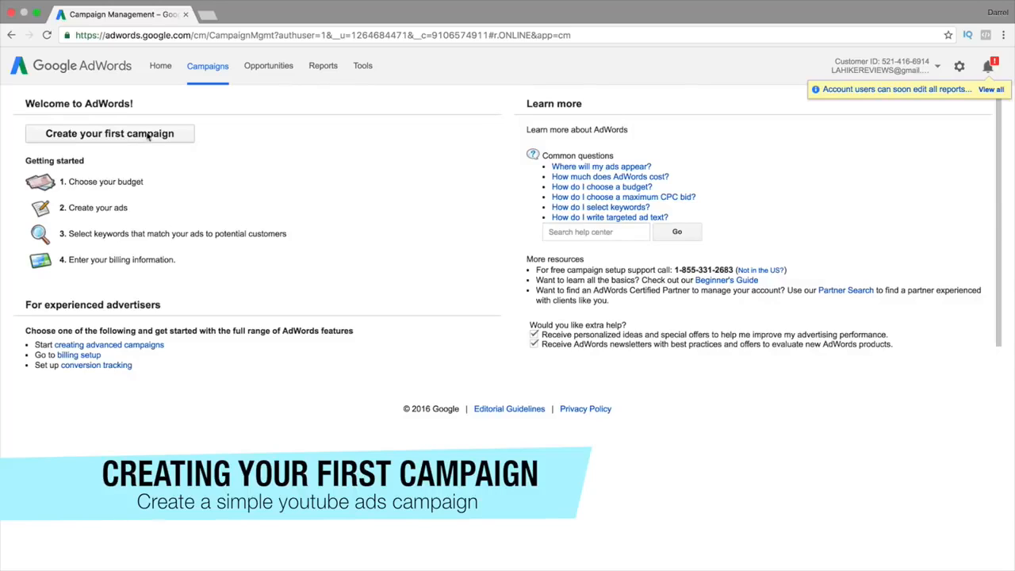
- Start creating the first campaign and set its type to Video
click(156, 137)
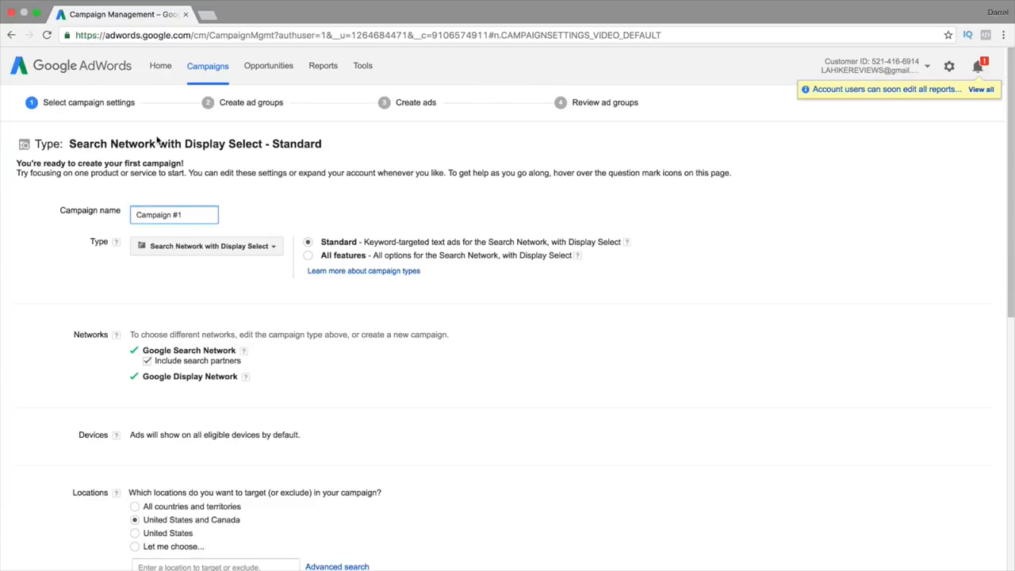
click(234, 248)
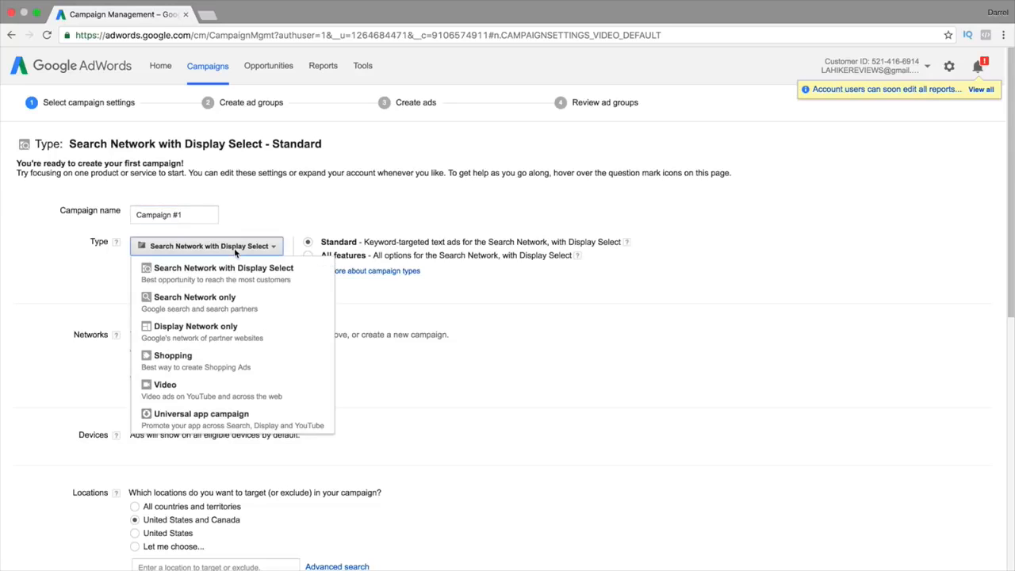
click(230, 388)
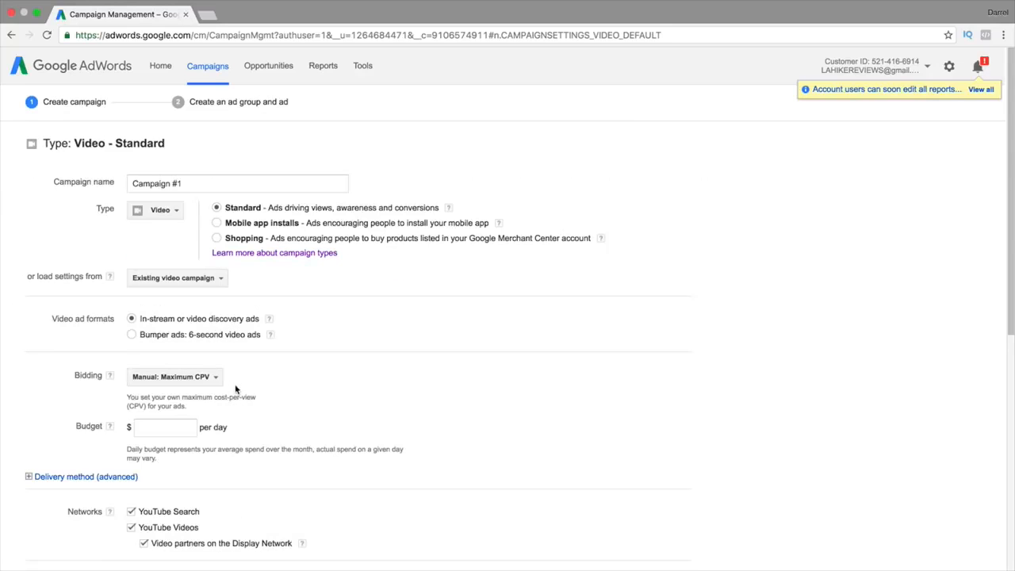
- Name the video campaign Wordpress
click(223, 190)
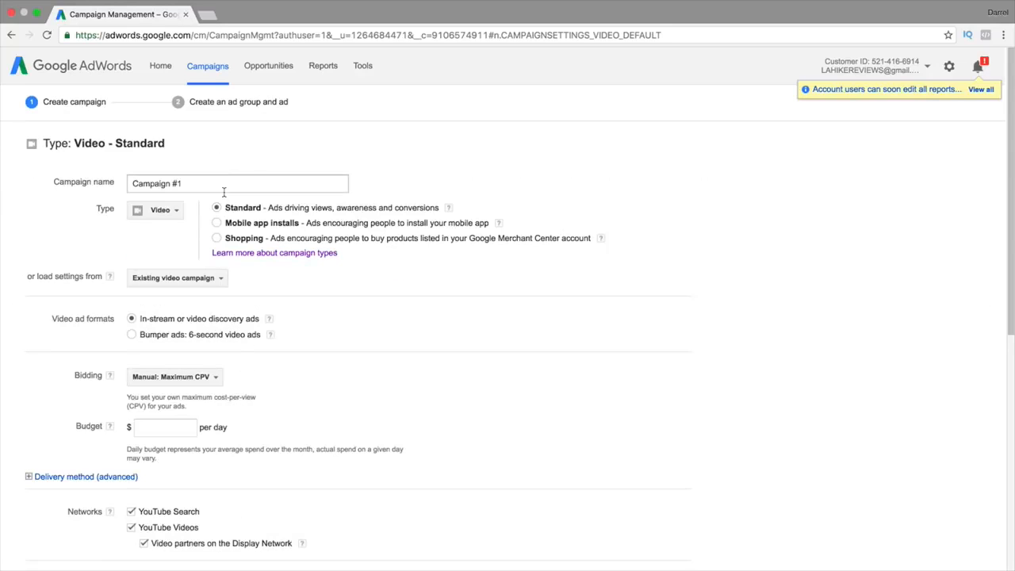
triple_click(223, 187)
text(Wordpress)
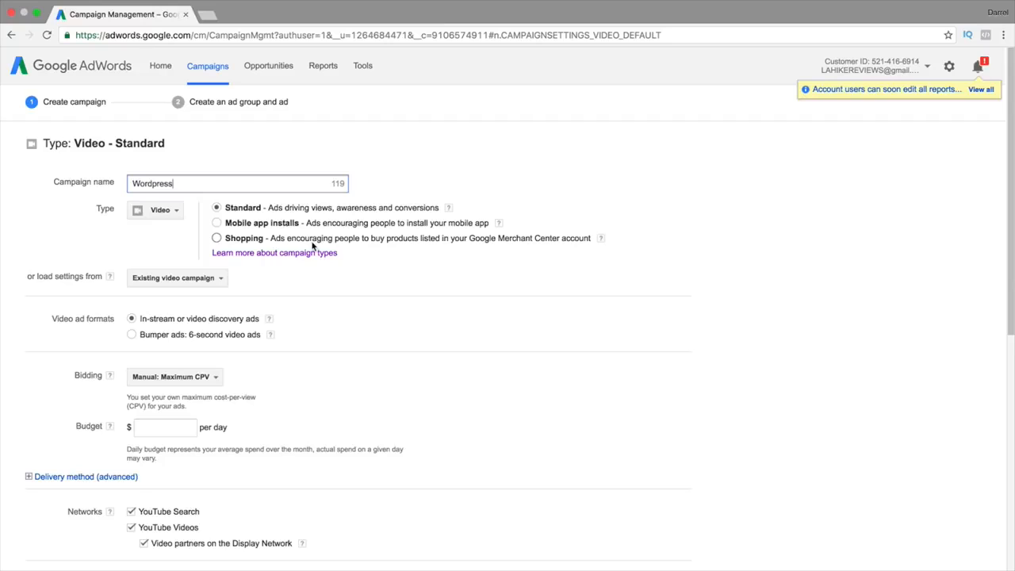
scroll(314, 247, down, 1)
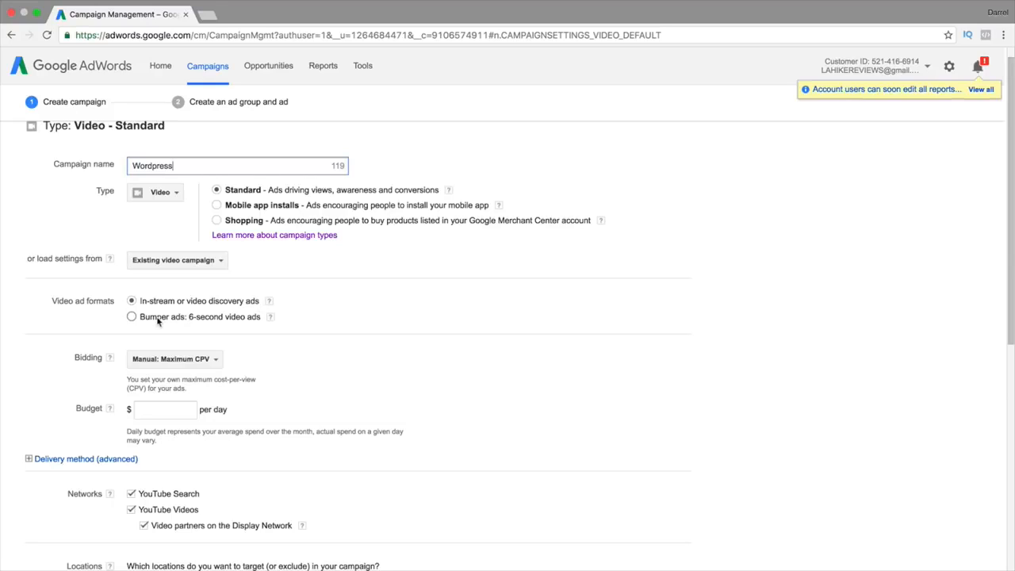
- Open YouTube in a new tab, pause the 2016 Wordpress website tutorial on its in-stream ad, and return to the campaign settings
click(208, 15)
text(you)
key(Return)
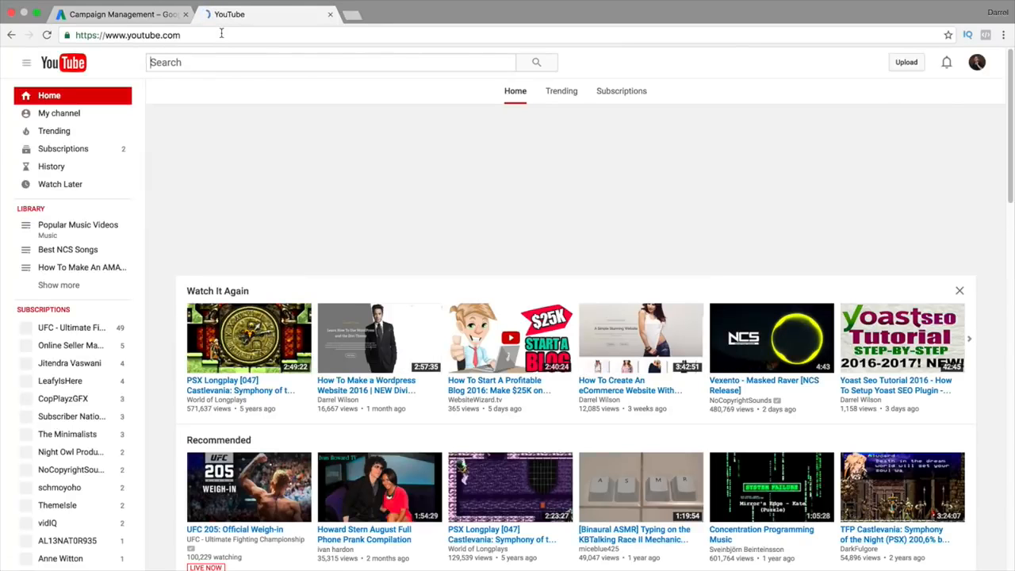
click(363, 327)
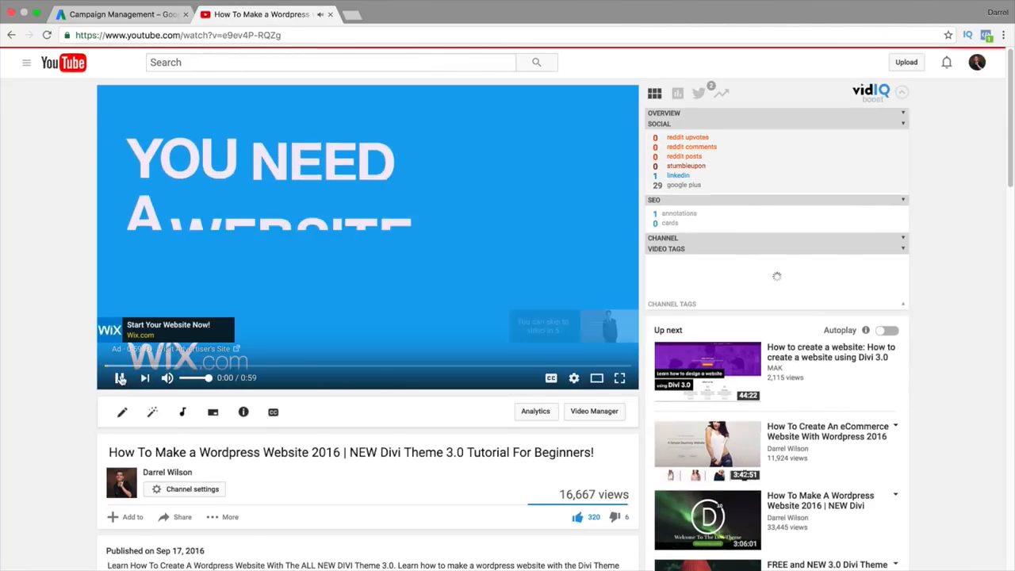
click(120, 378)
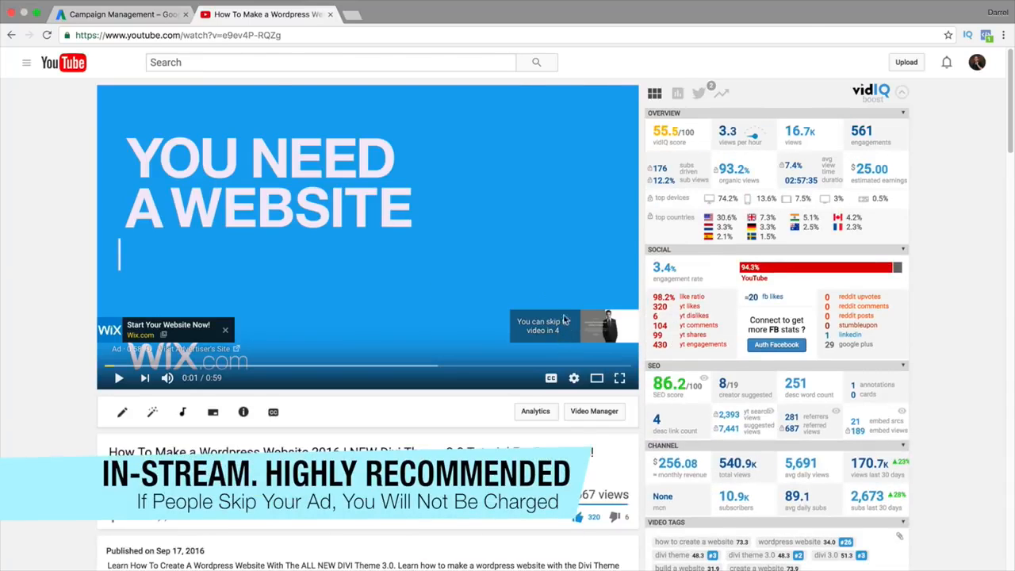
click(141, 16)
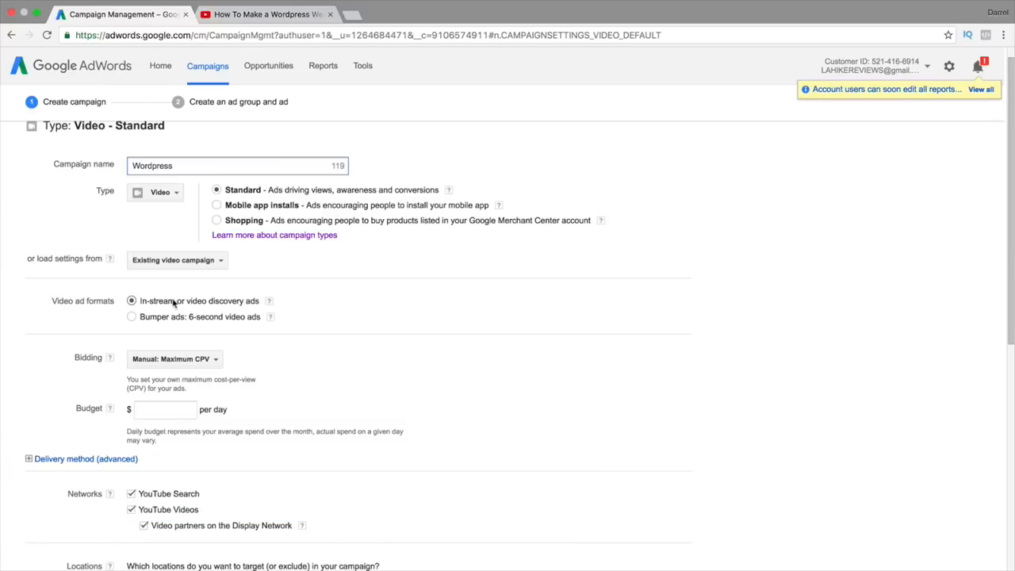
- Play the in-stream ad on YouTube until it can be skipped, pause it, and return to the campaign settings
click(262, 14)
click(398, 240)
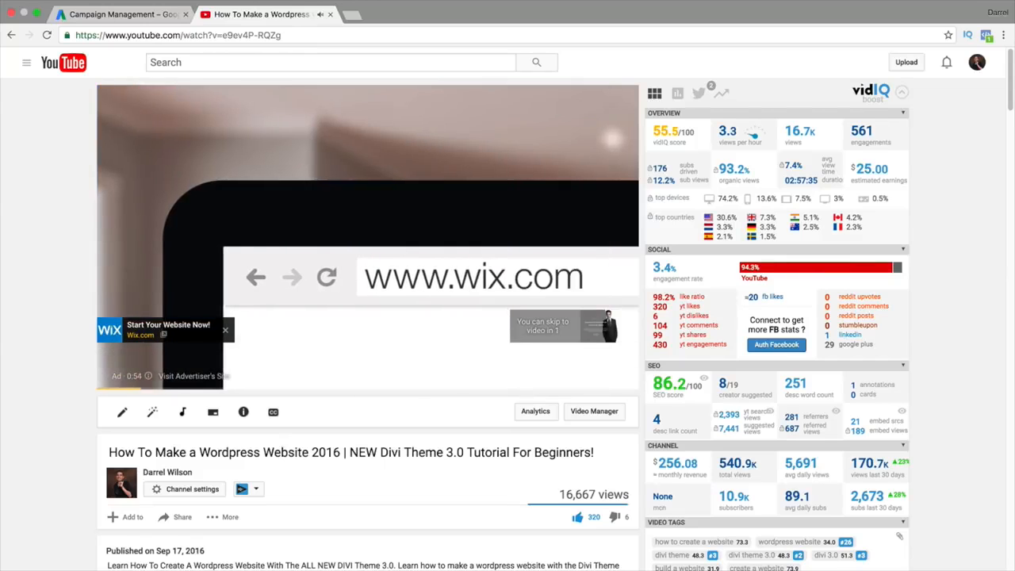
click(513, 225)
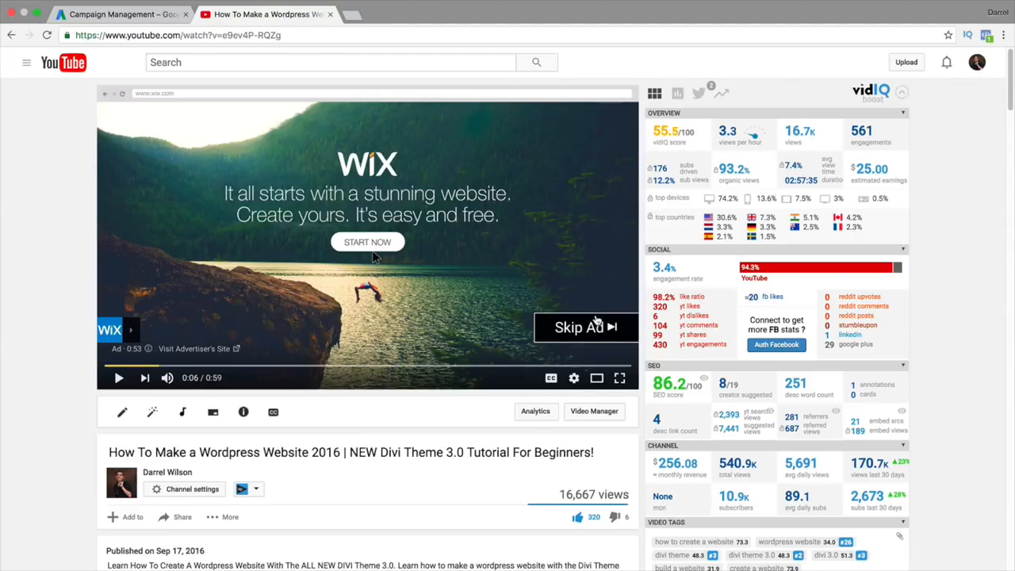
click(151, 10)
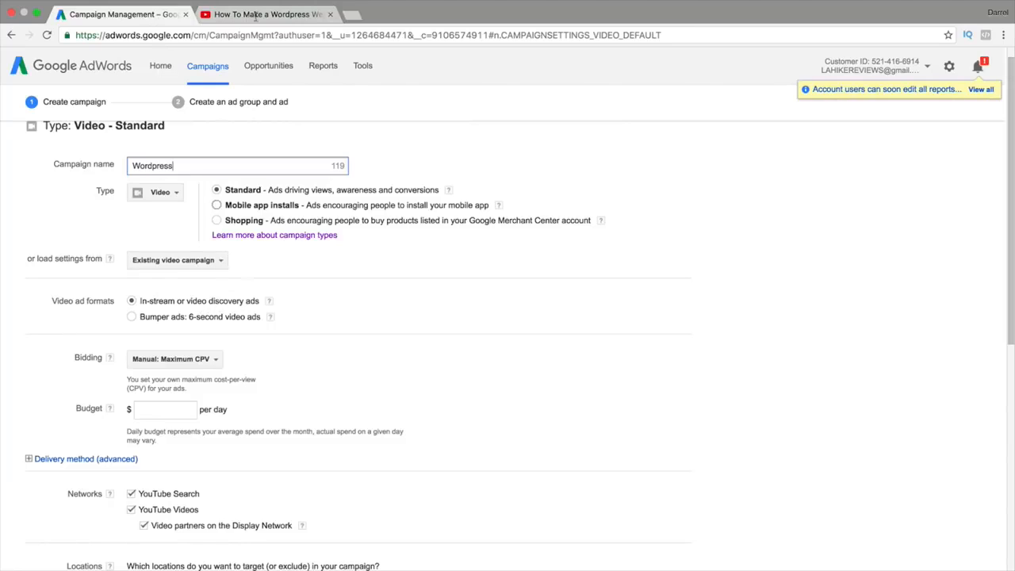
- Examine the discovery ad among the video's suggestions on YouTube, dismiss it, and return to the campaign settings
click(260, 30)
scroll(560, 185, down, 10)
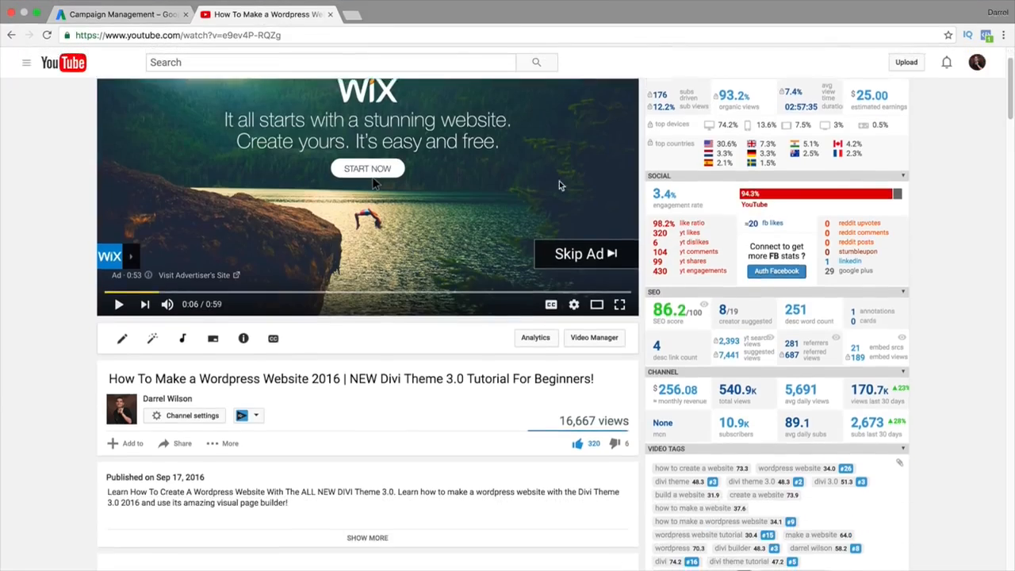
scroll(621, 201, down, 15)
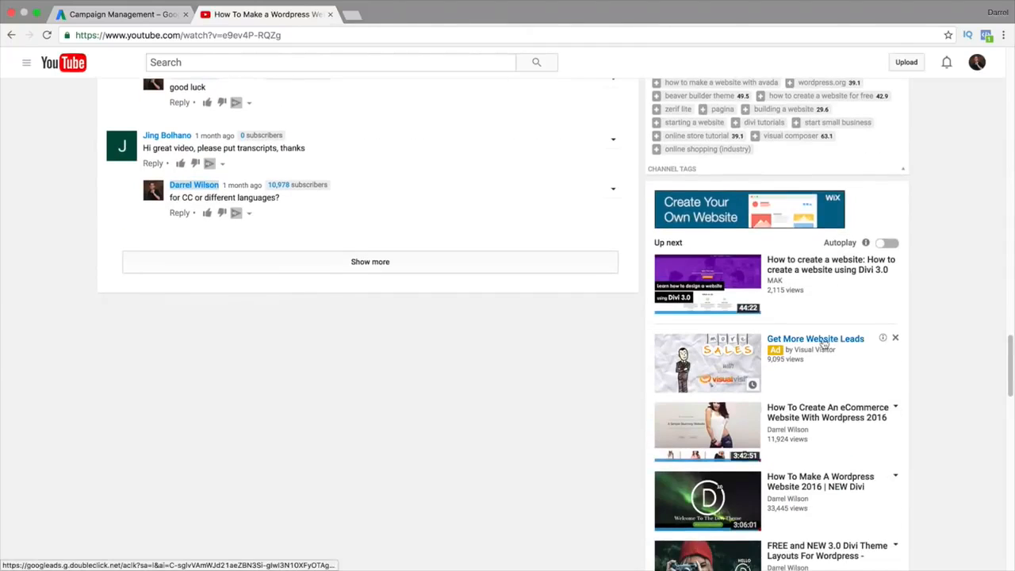
click(896, 340)
scroll(1010, 358, up, 1)
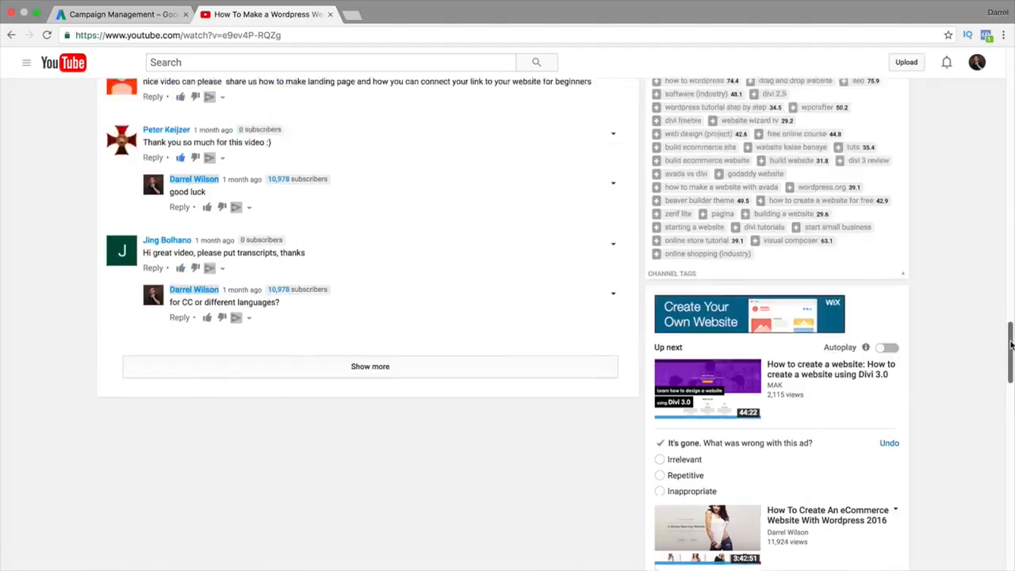
scroll(1010, 358, up, 15)
click(85, 16)
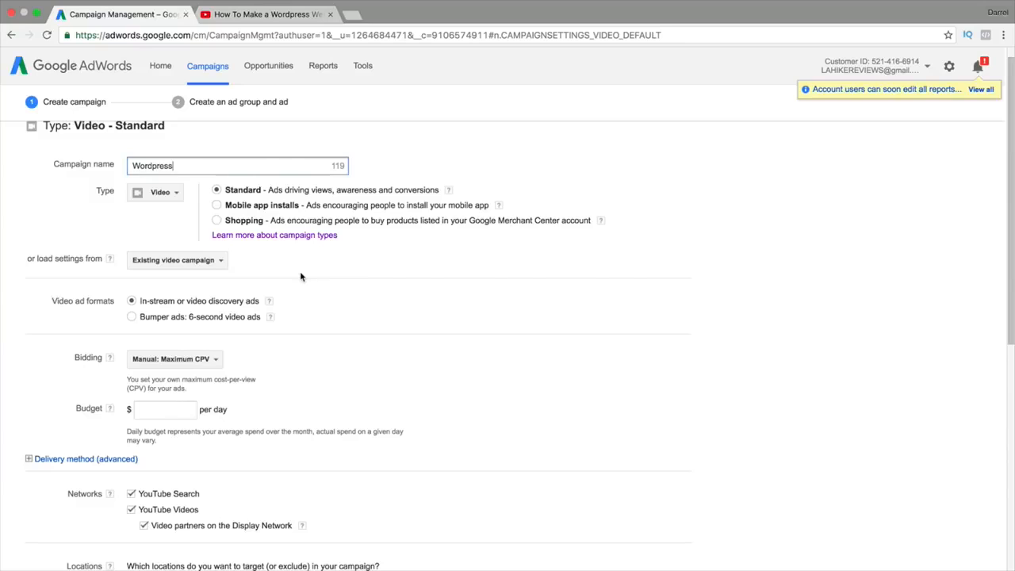
- Try the 6-second bumper ad format, restore In-stream or video discovery ads, and check the YouTube ad's advertiser link
click(176, 321)
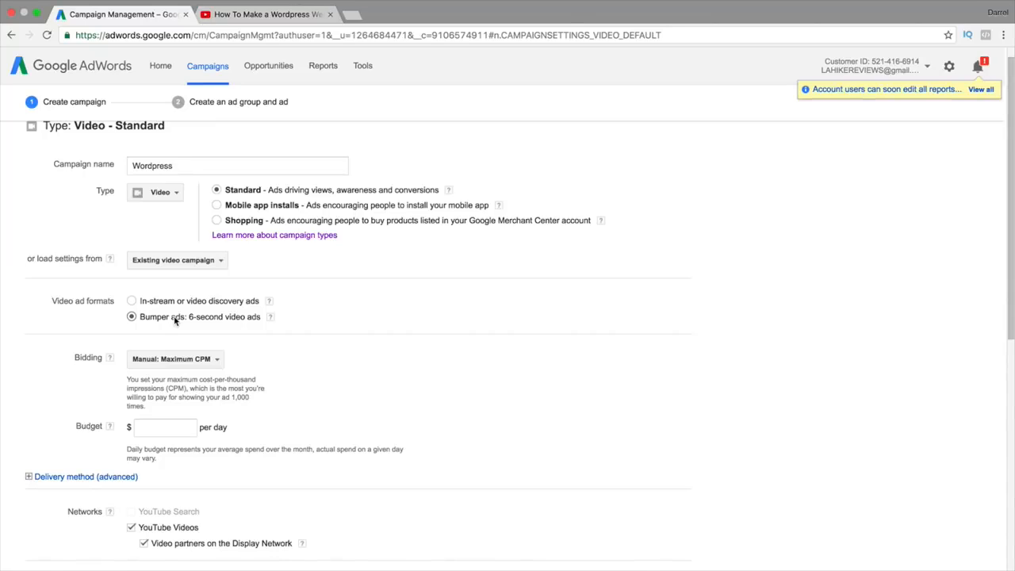
click(173, 302)
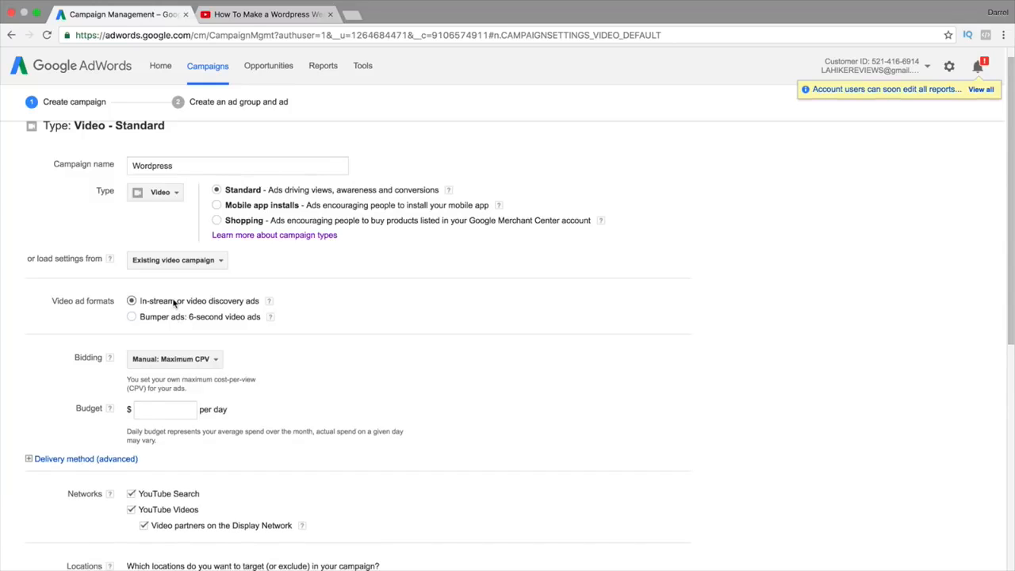
click(230, 14)
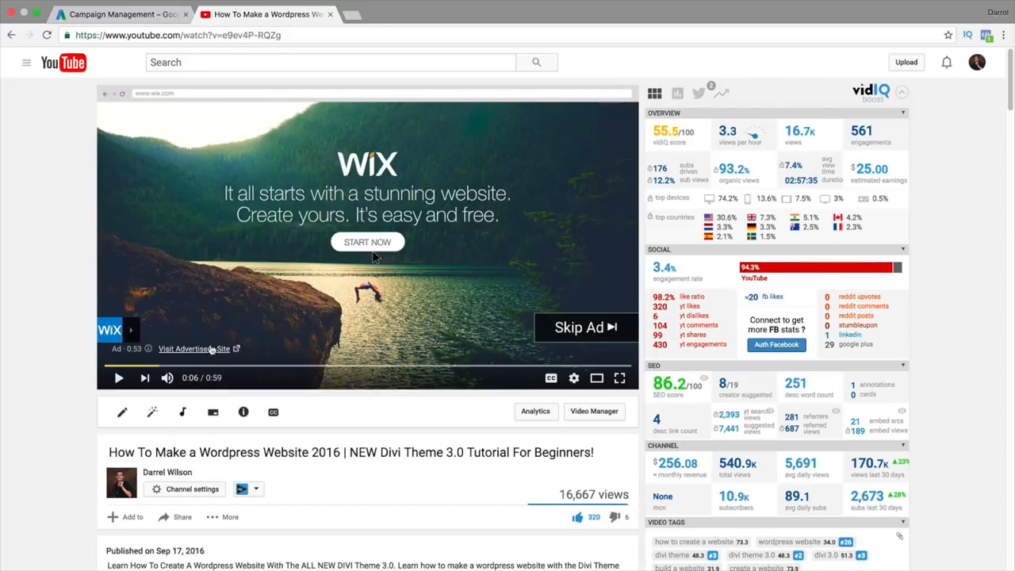
click(142, 15)
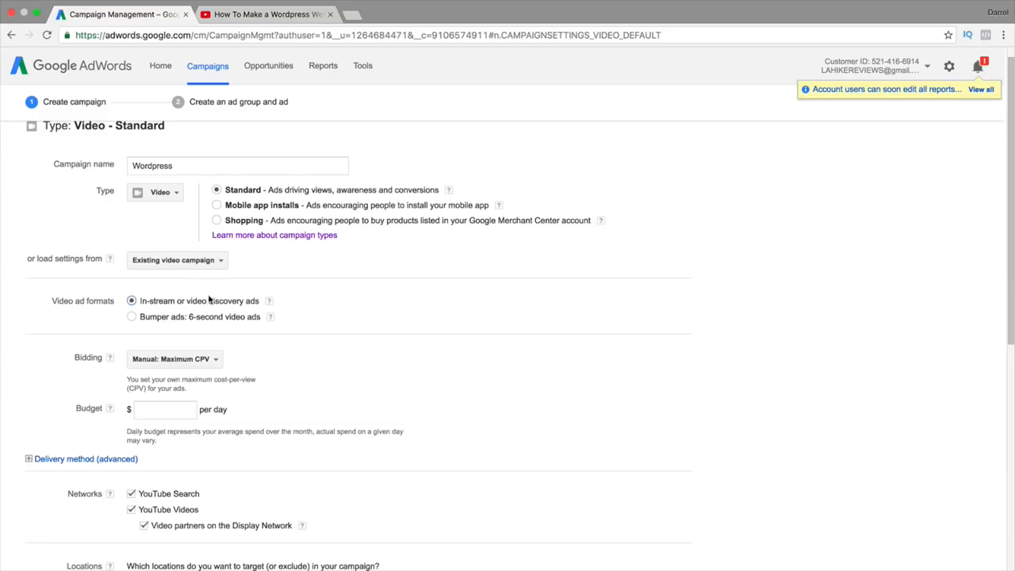
- Keep manual Maximum CPV bidding and set the campaign budget to $5.00 per day
scroll(237, 314, down, 1)
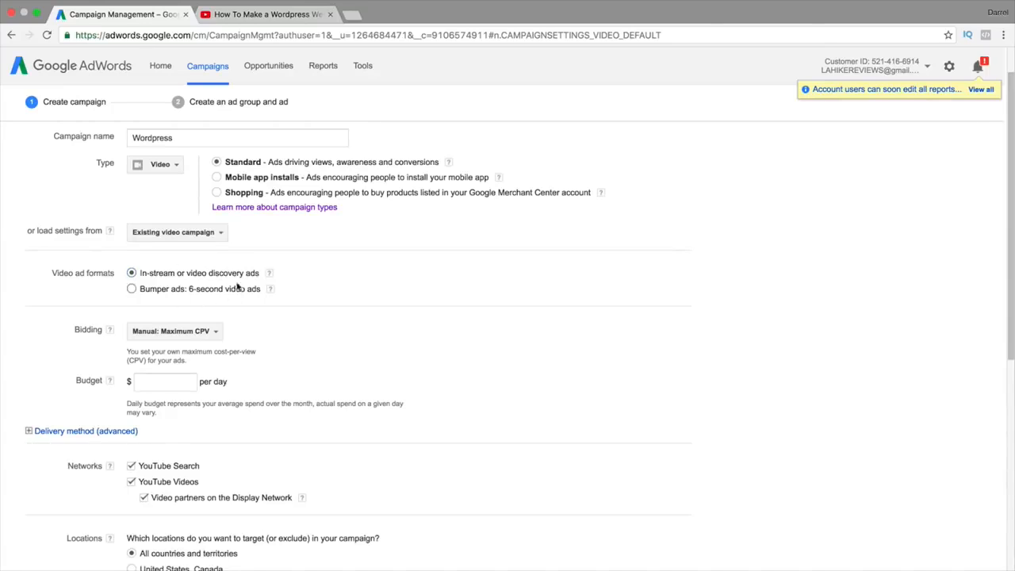
scroll(185, 337, down, 2)
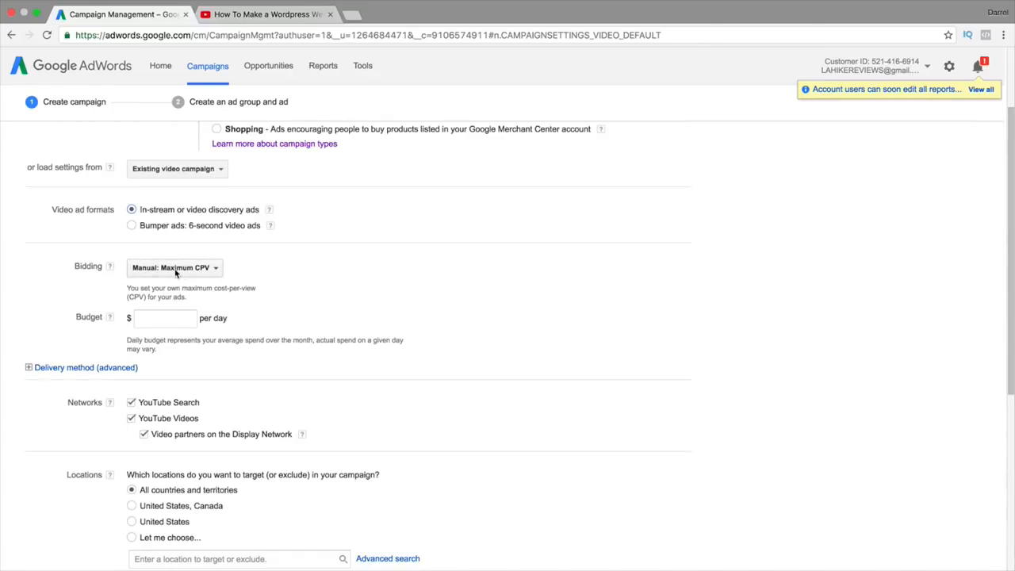
click(174, 270)
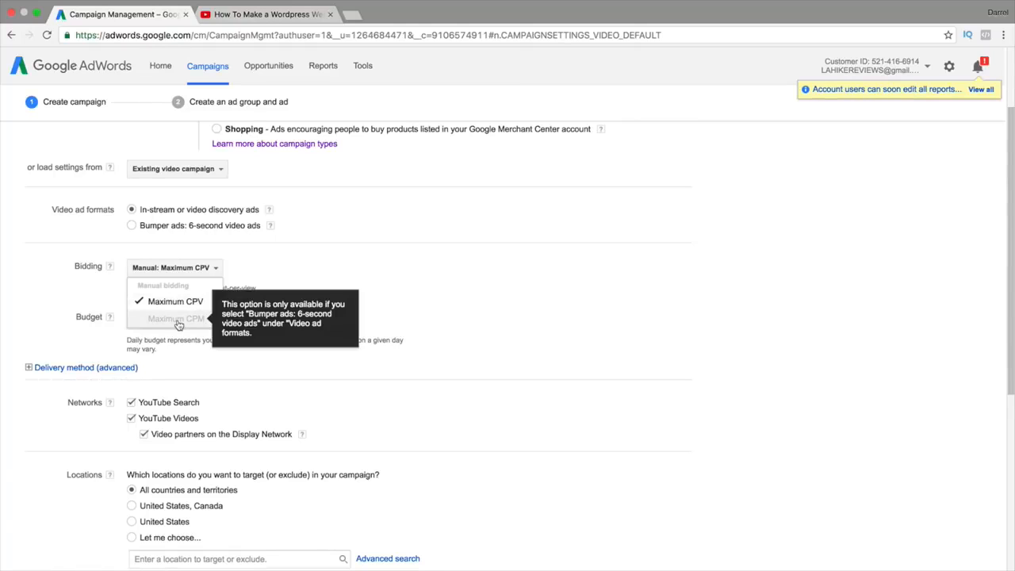
click(176, 301)
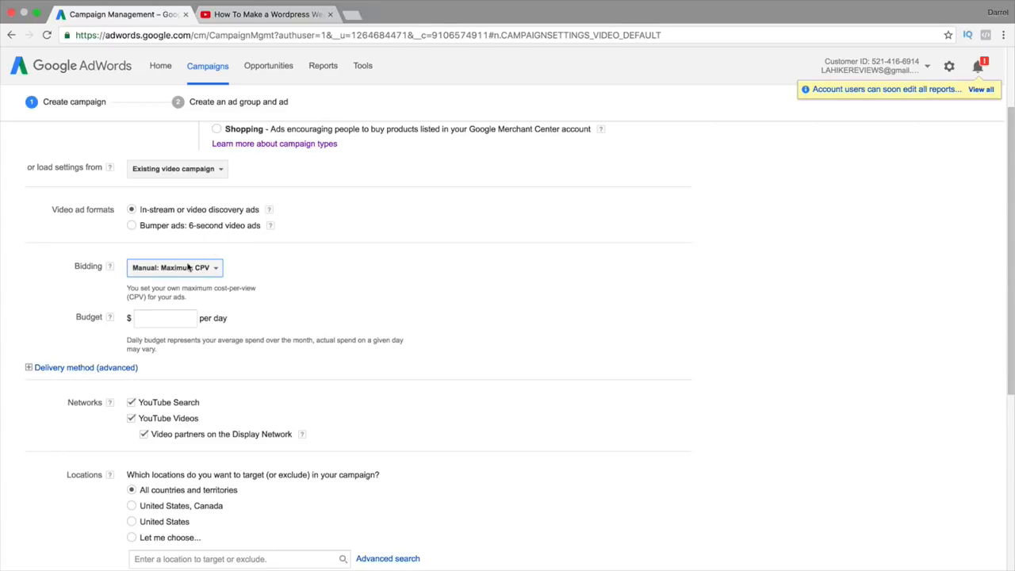
click(177, 318)
text(5.00)
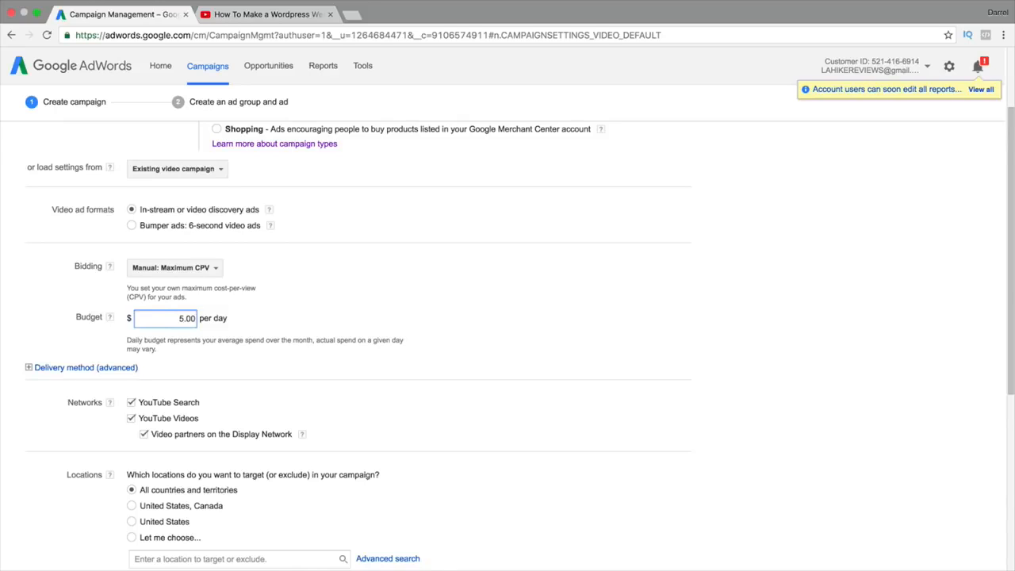
click(232, 341)
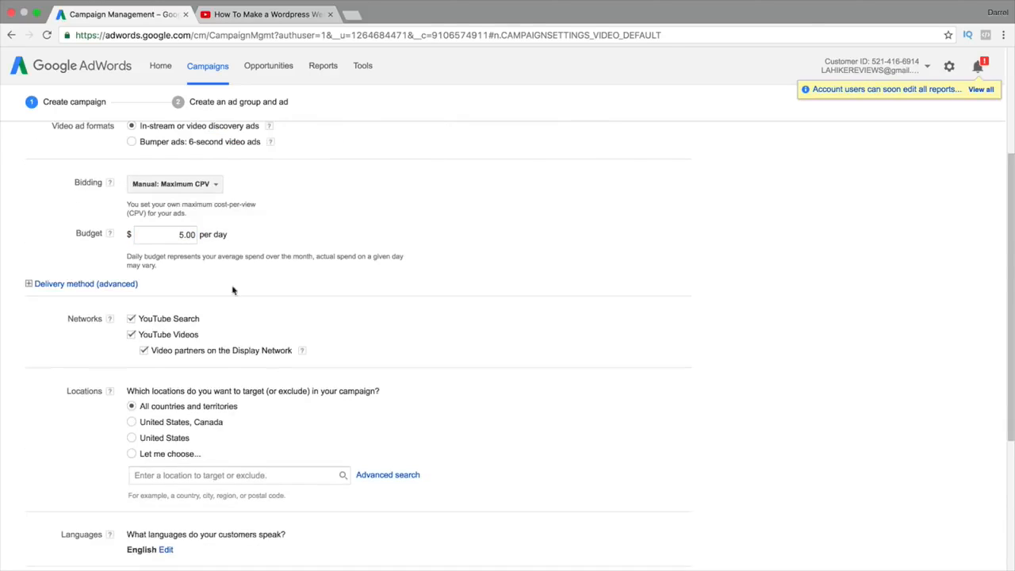
- Expand the advanced delivery method options and compare Standard with Accelerated delivery
click(79, 284)
scroll(344, 288, down, 1)
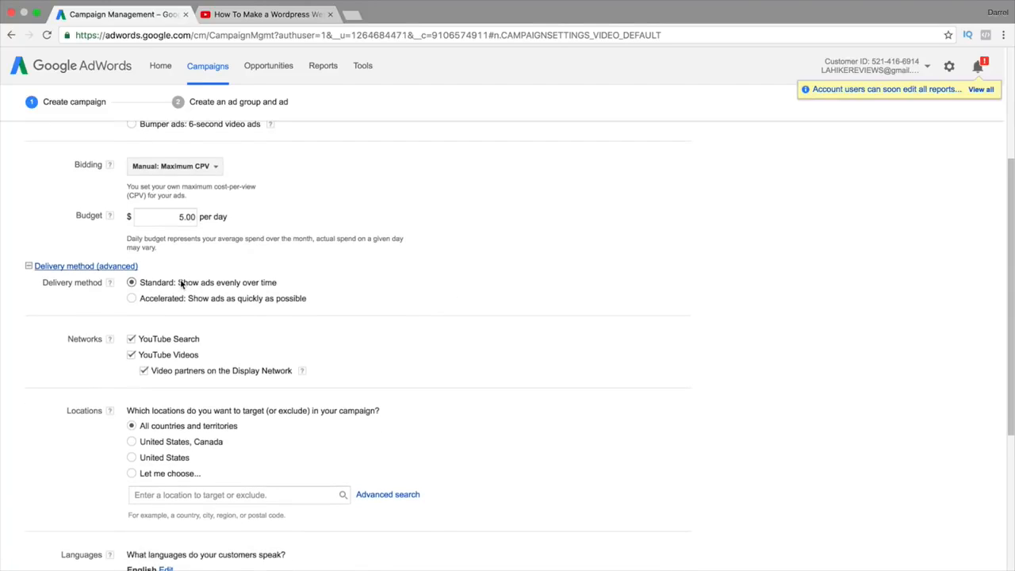
drag(180, 284, 271, 285)
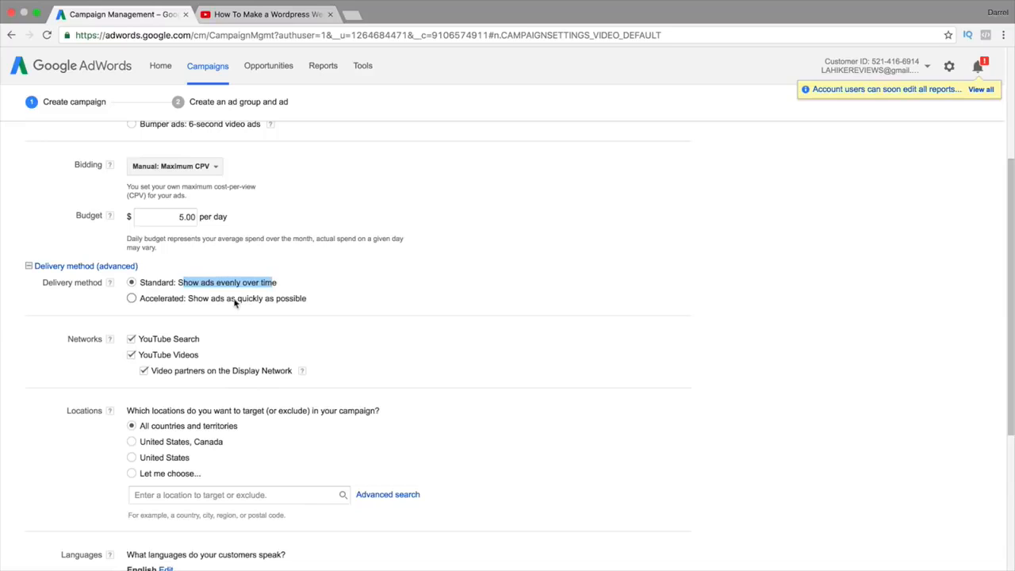
drag(165, 300, 259, 301)
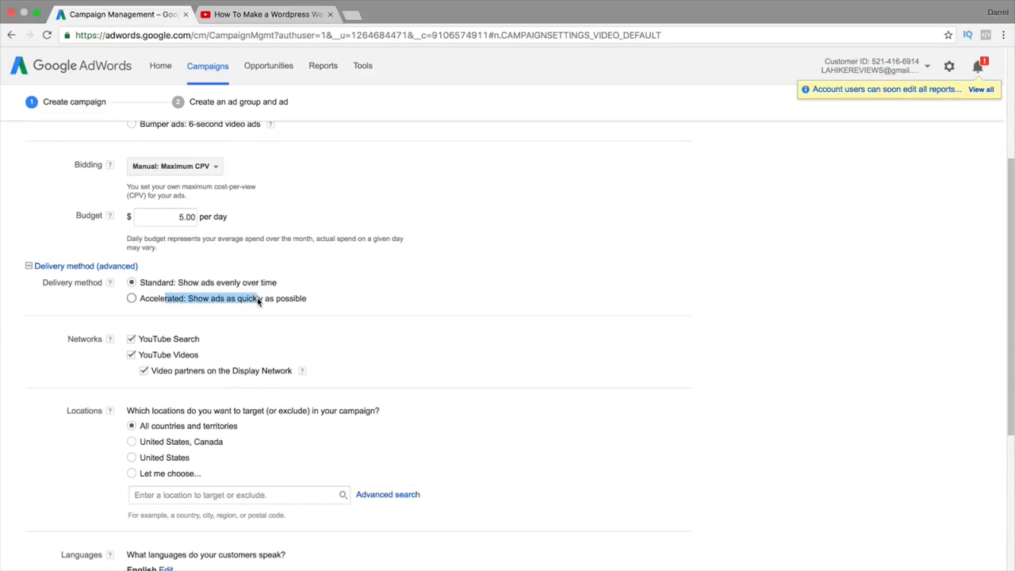
click(331, 293)
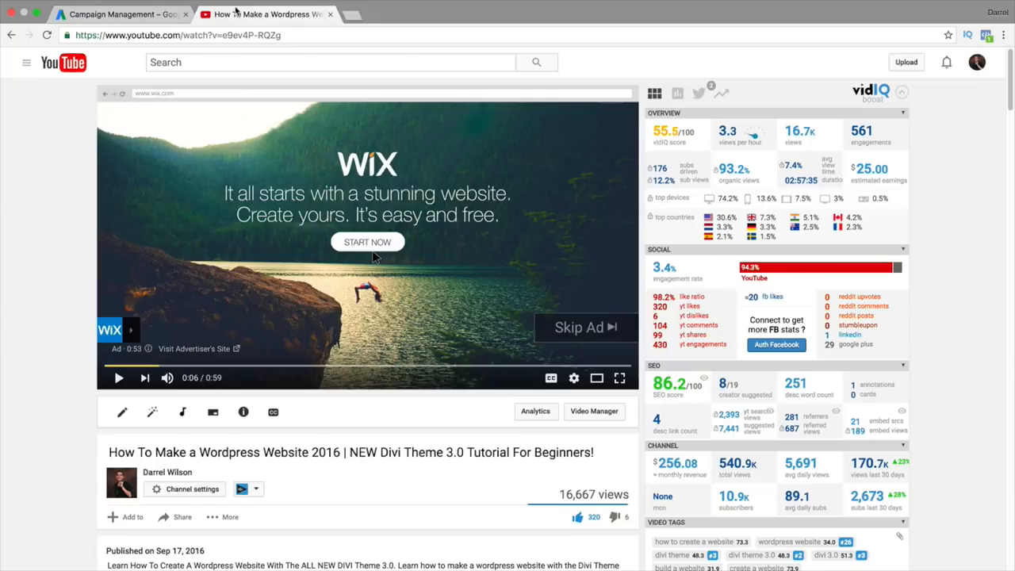
- Review the YouTube ad example again, then read the campaign's help on video partners on the Display Network
click(227, 13)
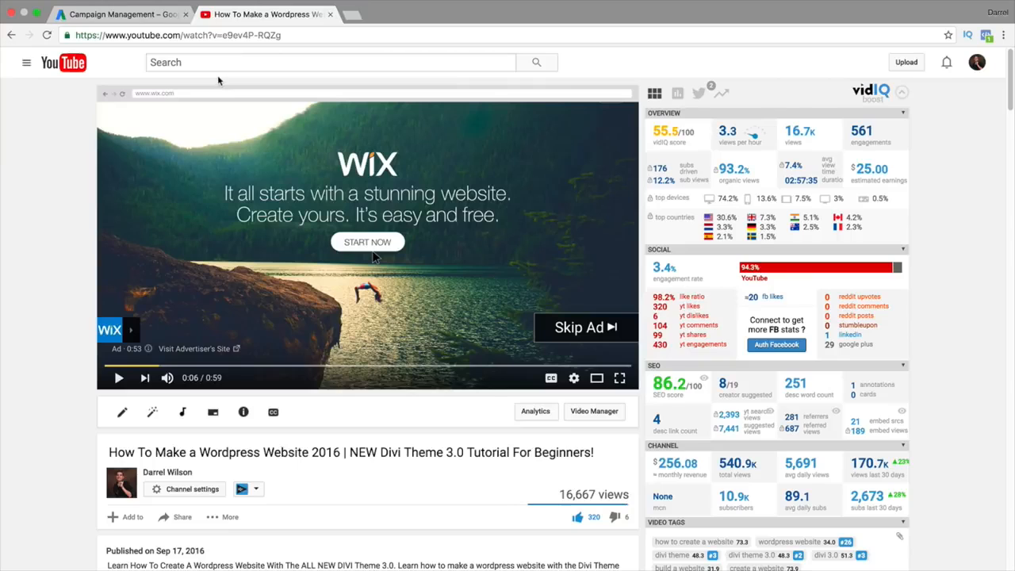
click(127, 14)
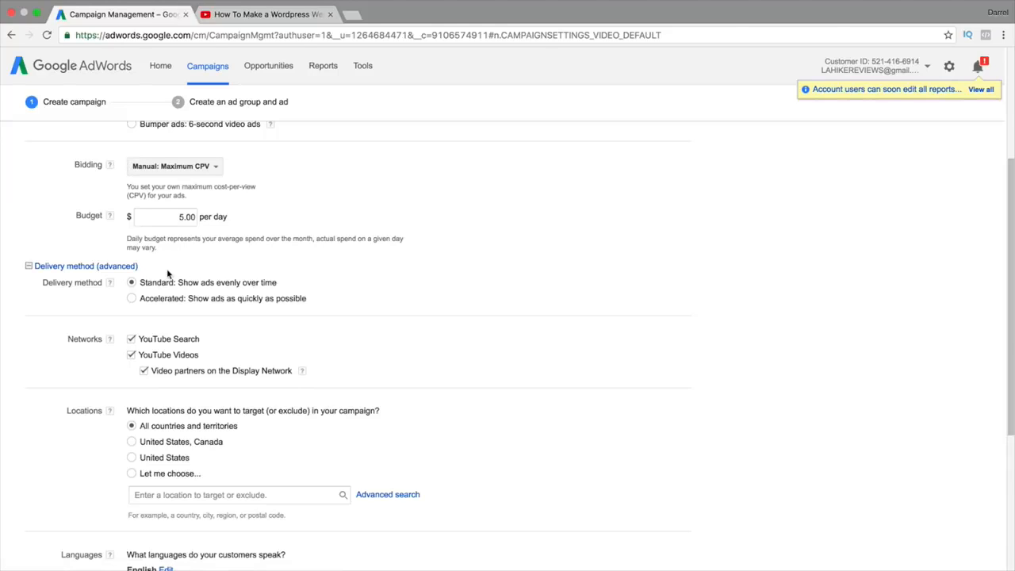
scroll(169, 277, down, 2)
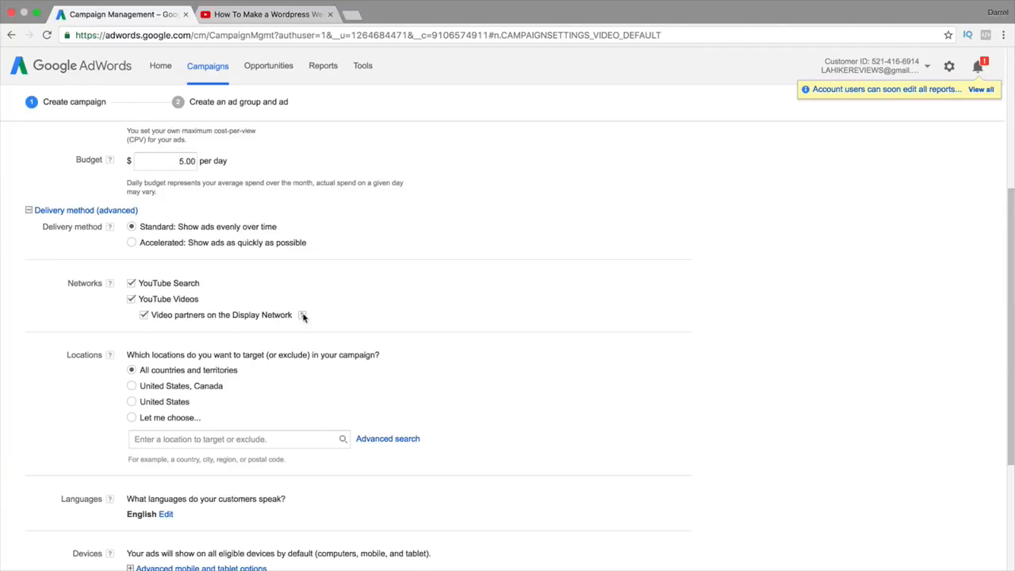
mouse_move(302, 316)
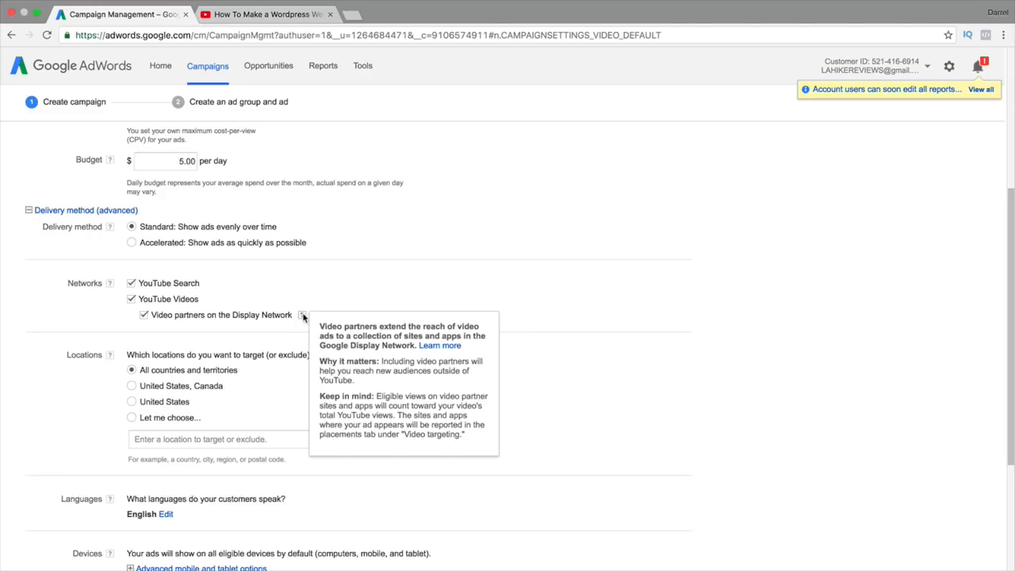
- Exclude video partners on the Display Network from the networks and set the target location to United States
click(143, 315)
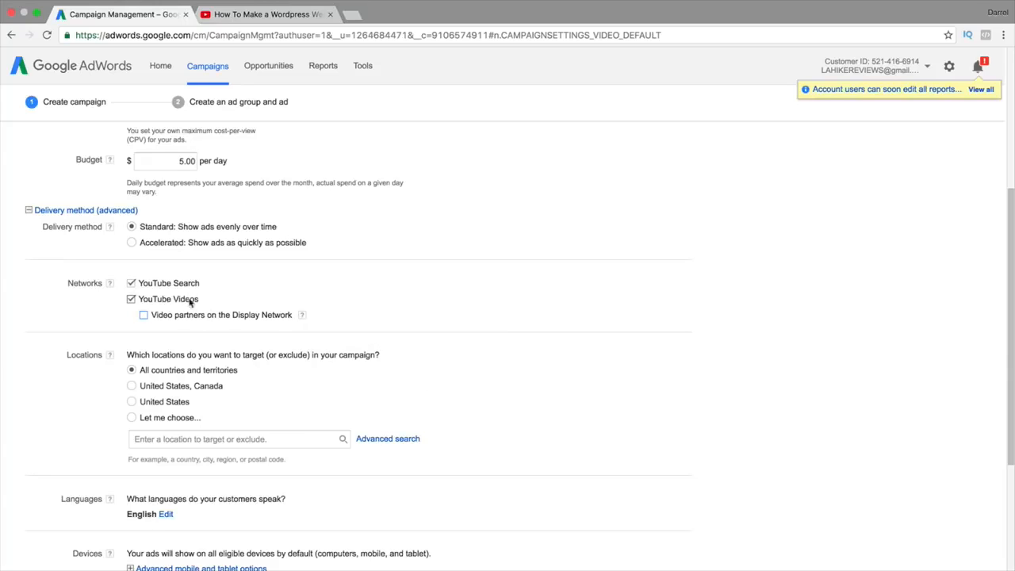
scroll(233, 282, down, 2)
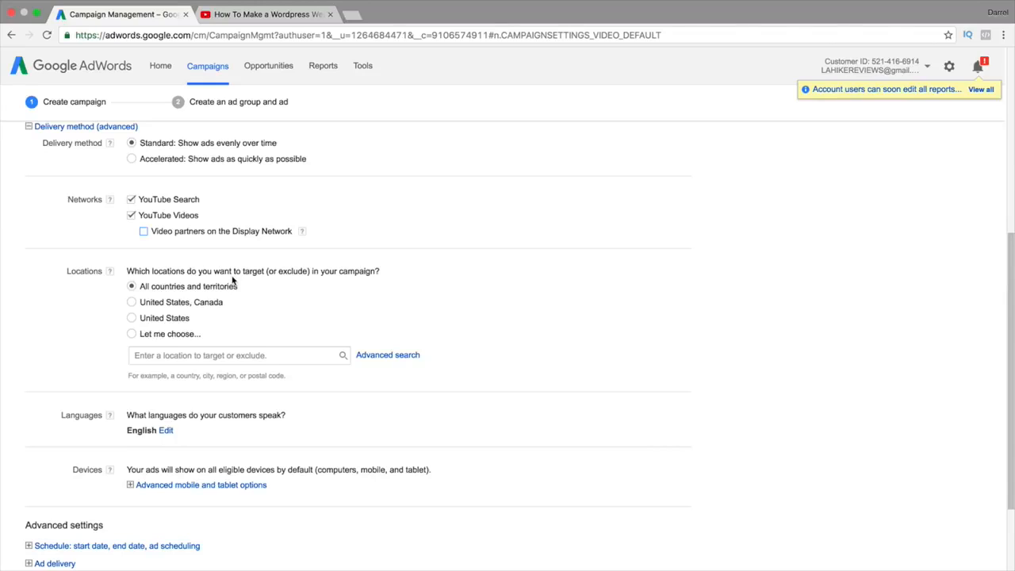
click(132, 317)
- Search the custom locations for India, then add the cities of Los Angeles and Pasadena, California, as targeted locations
click(225, 357)
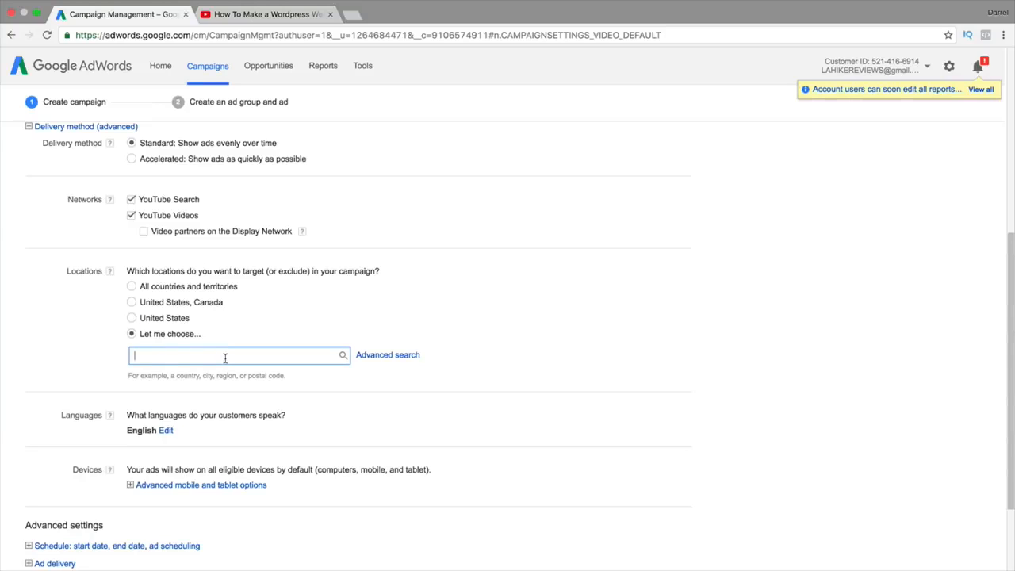
text(india)
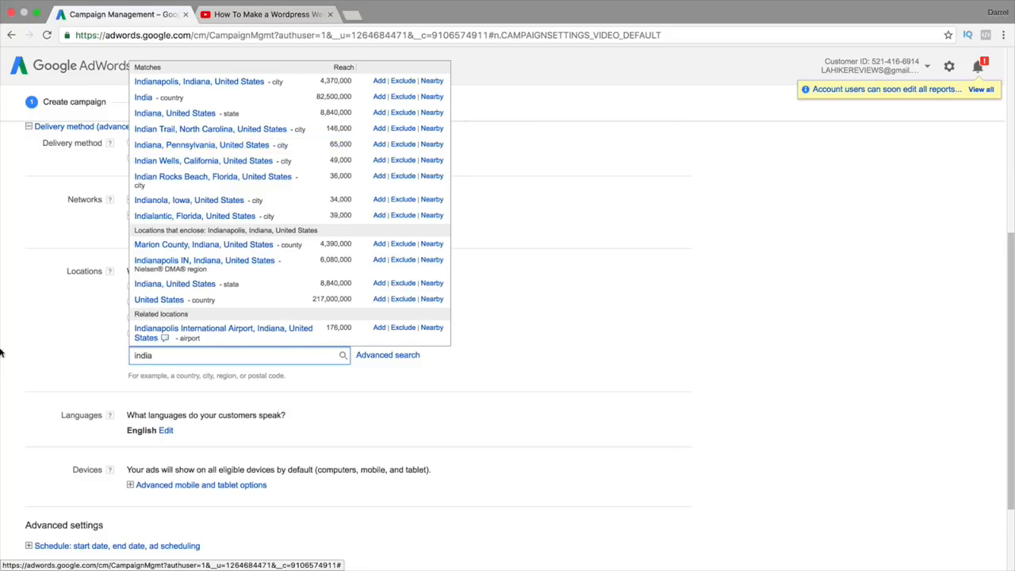
double_click(208, 355)
text(los angeles)
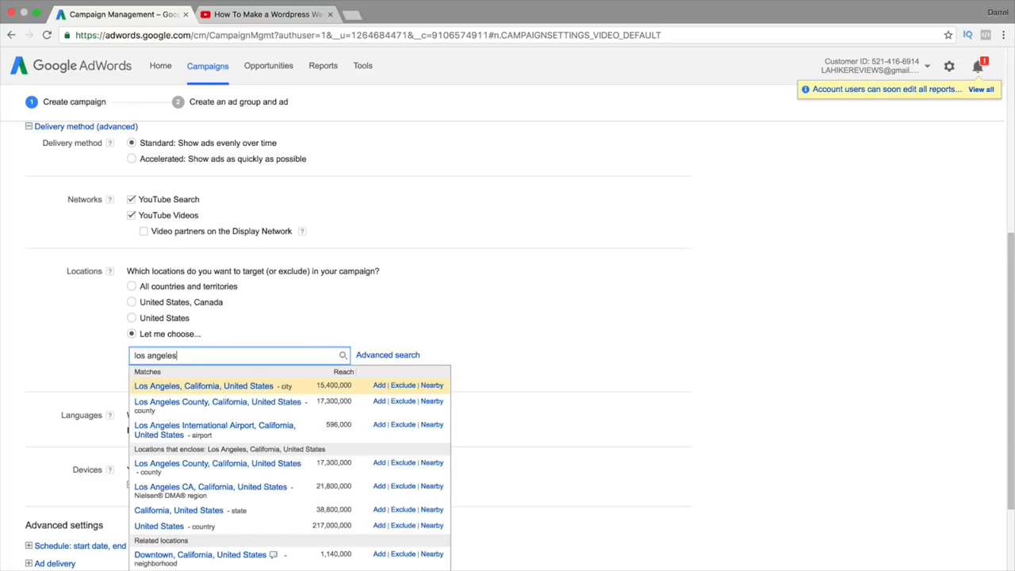
click(231, 386)
click(230, 383)
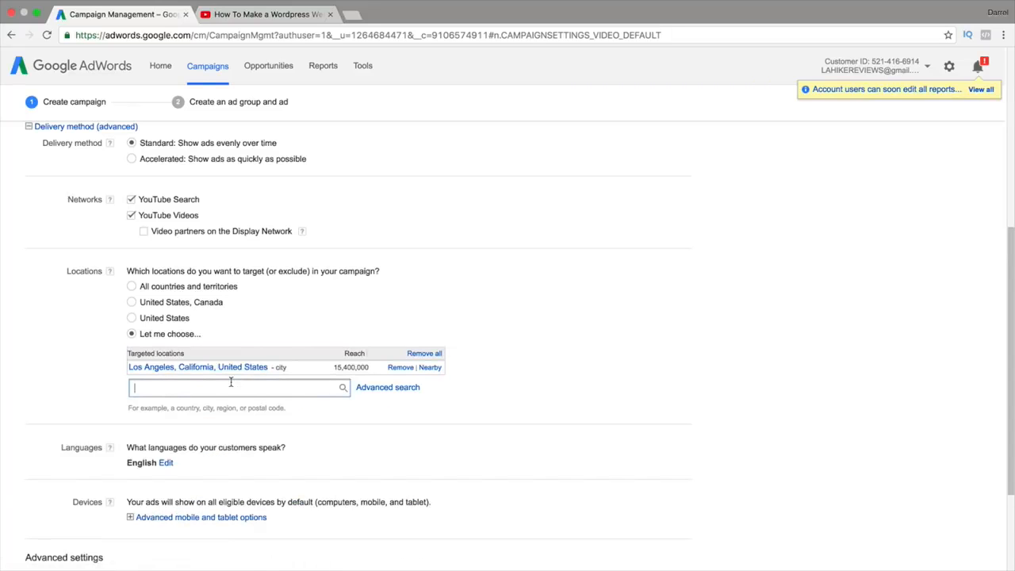
text(pasadena)
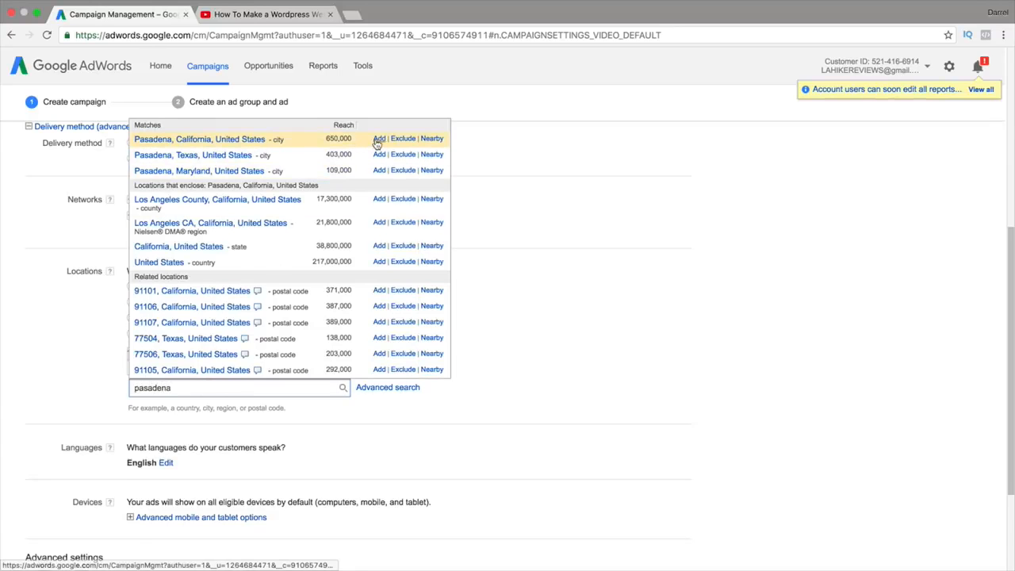
click(378, 138)
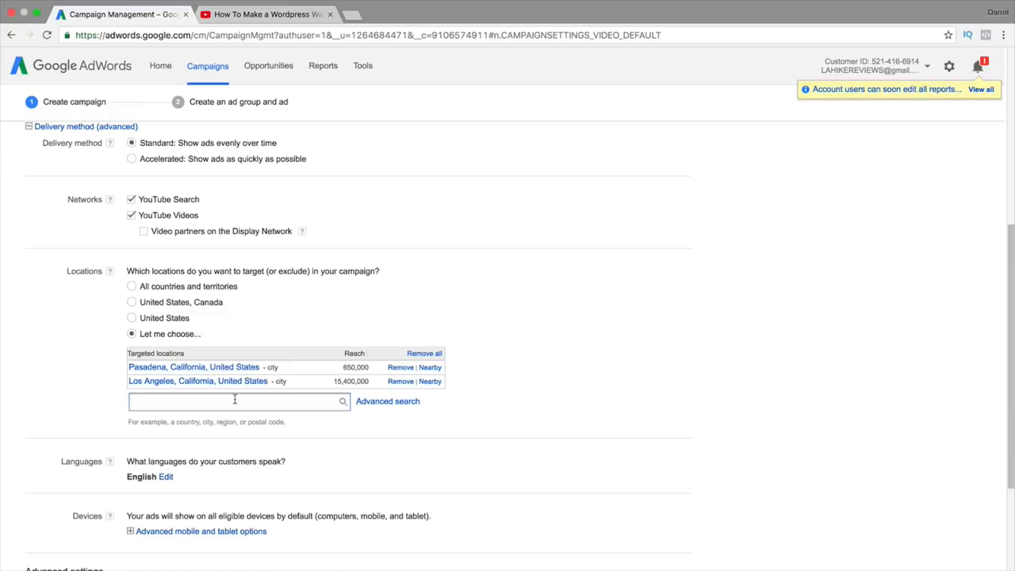
- Exclude the city of Sacramento, California, from the targeting and search the locations for "washin"
text(sacra)
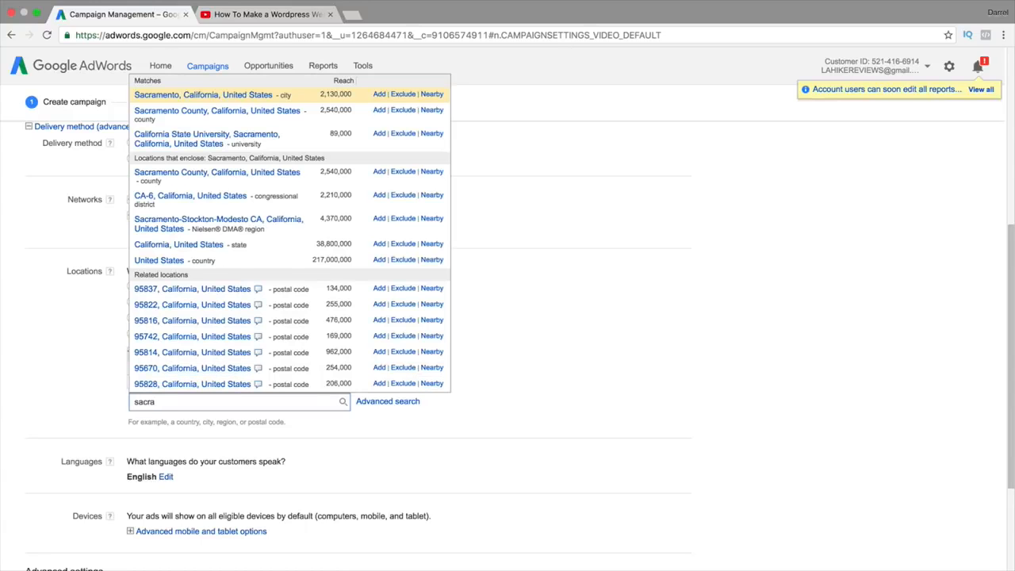
click(409, 96)
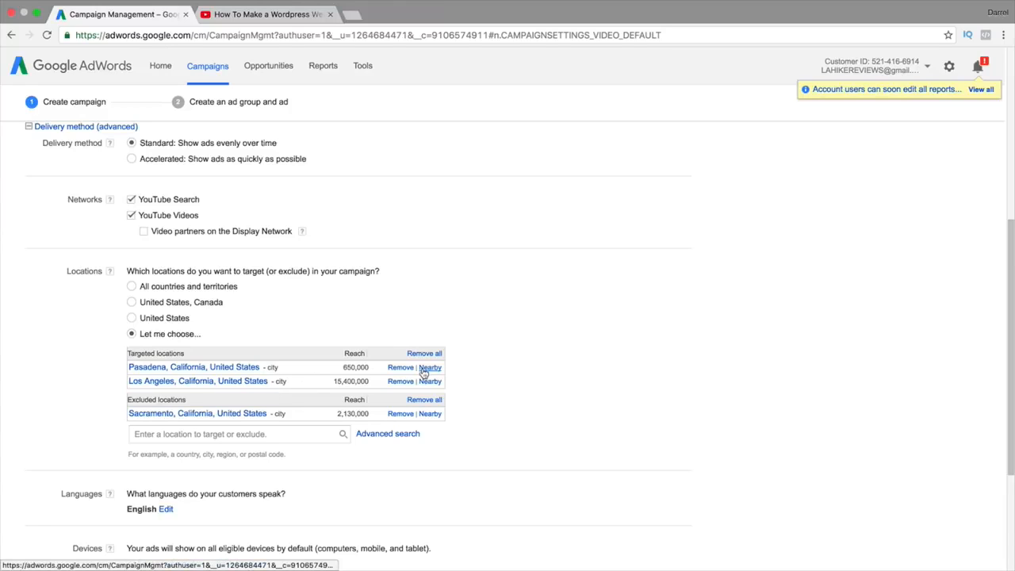
click(308, 436)
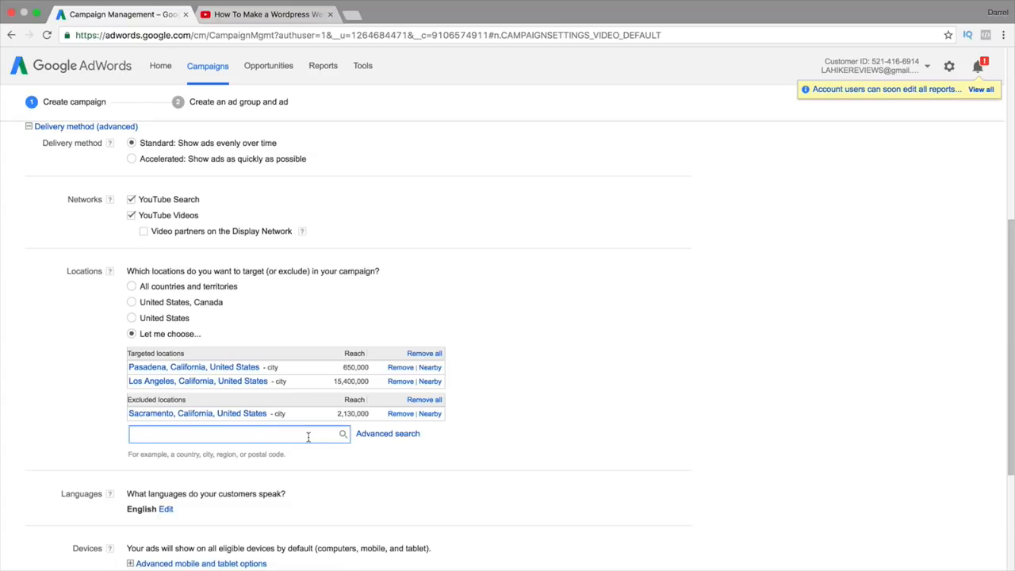
text(washin)
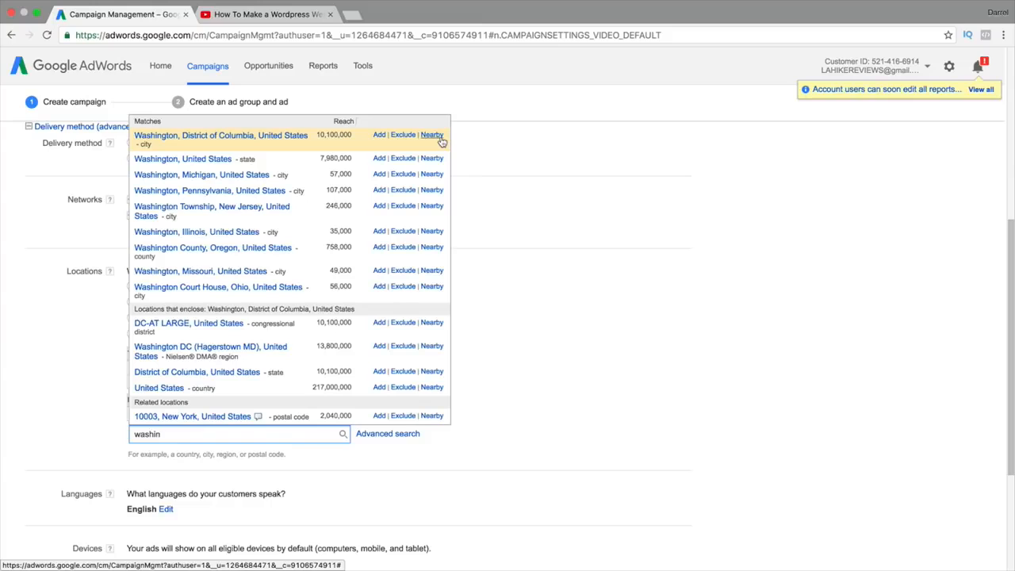
click(499, 385)
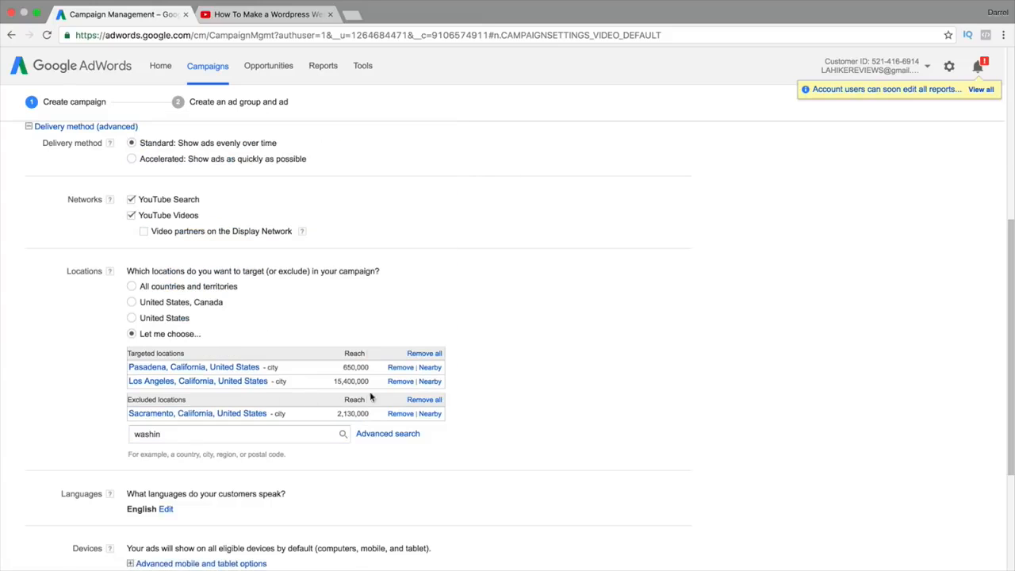
- Remove all custom targeted and excluded locations, clear the location search and target the United States
click(424, 353)
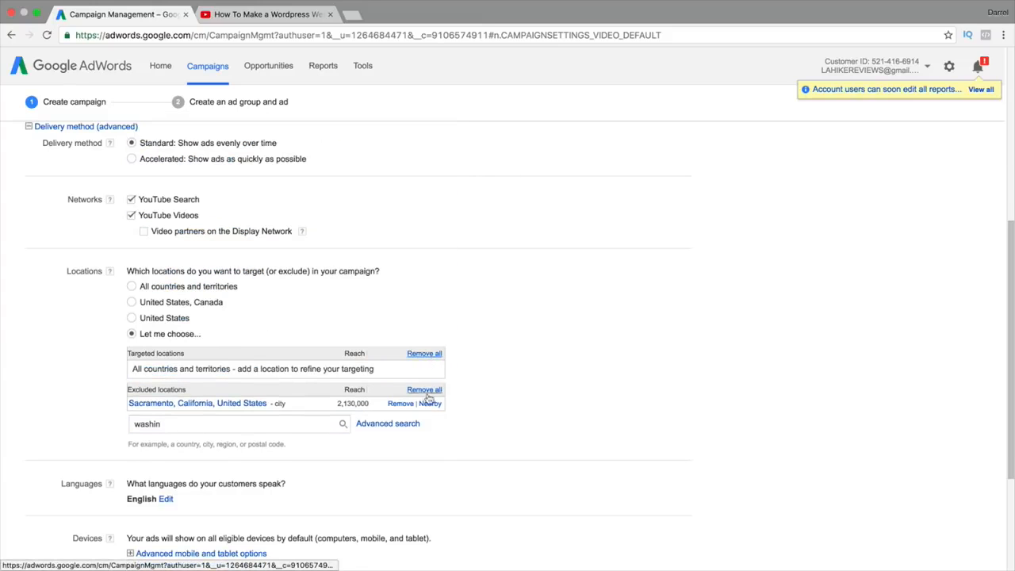
click(424, 390)
click(132, 318)
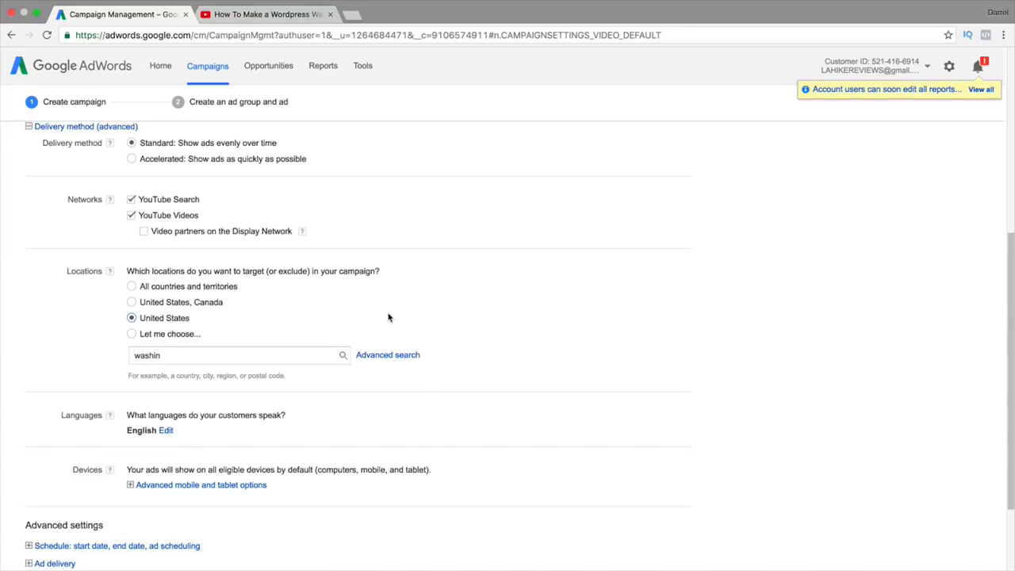
click(198, 335)
key(BackSpace)
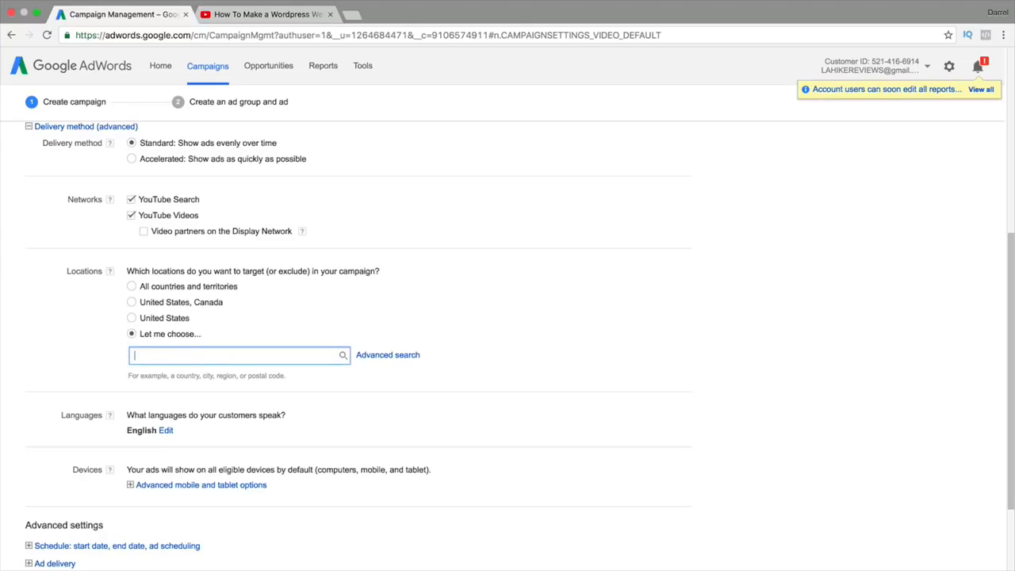
click(135, 316)
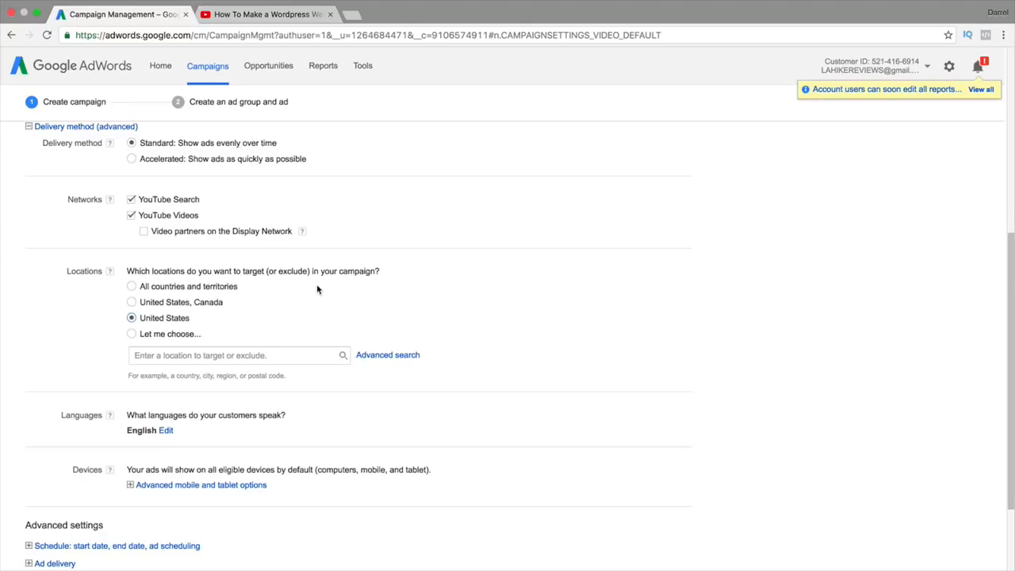
- Try adding Spanish and Chinese (simplified) to the customer languages, then restore English only and collapse the language options
scroll(316, 286, down, 3)
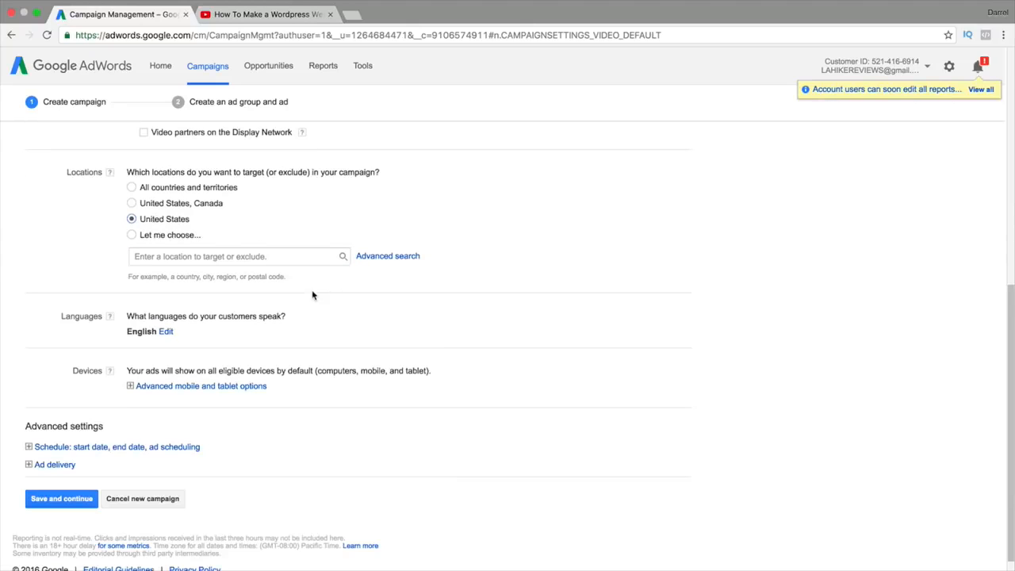
click(166, 332)
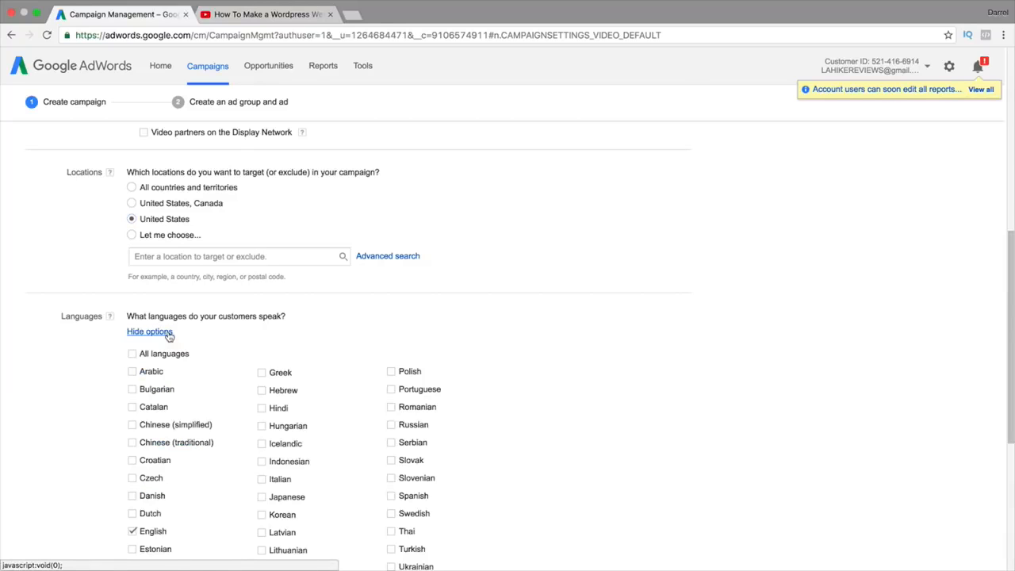
scroll(169, 334, down, 2)
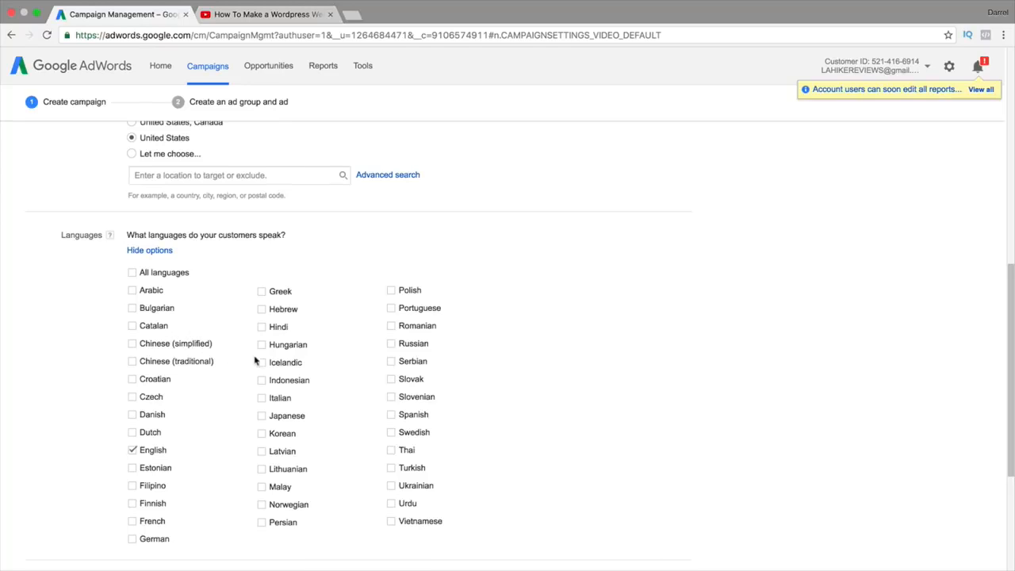
click(391, 414)
click(146, 343)
click(133, 345)
click(391, 413)
click(148, 250)
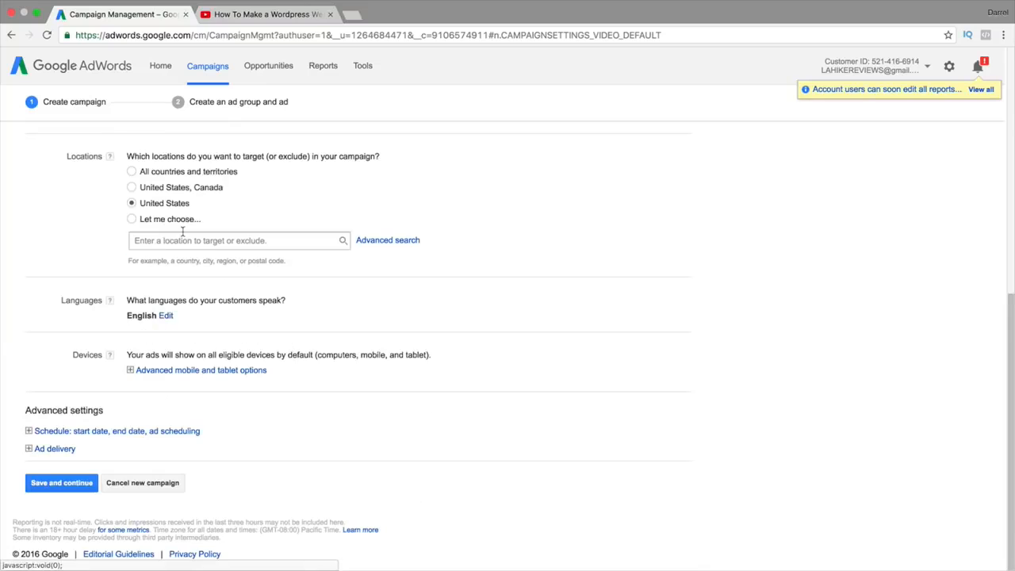
- Open the advanced mobile and tablet options for editing, browse the operating system choices and restore all available operating systems
click(229, 371)
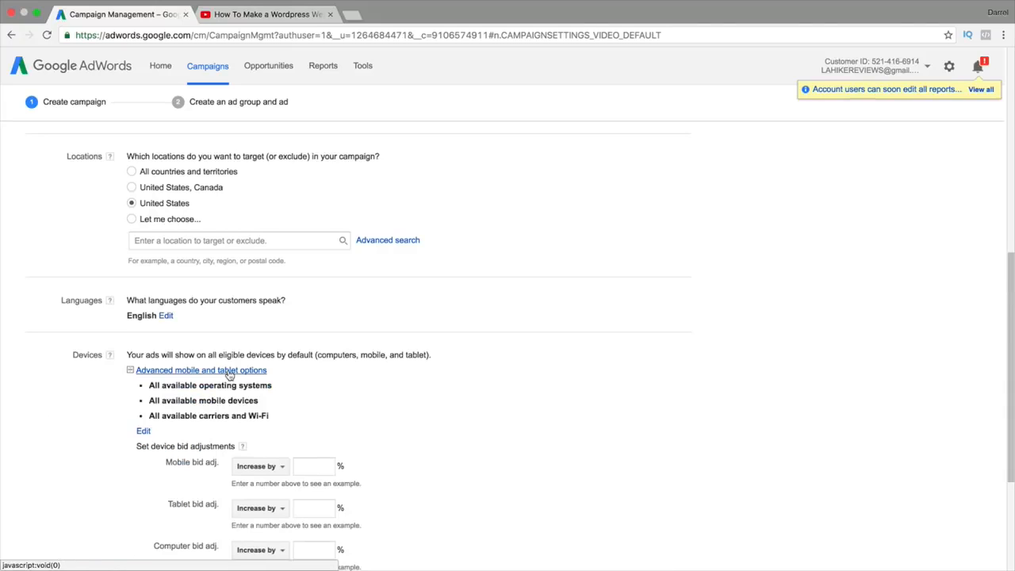
drag(159, 385, 274, 386)
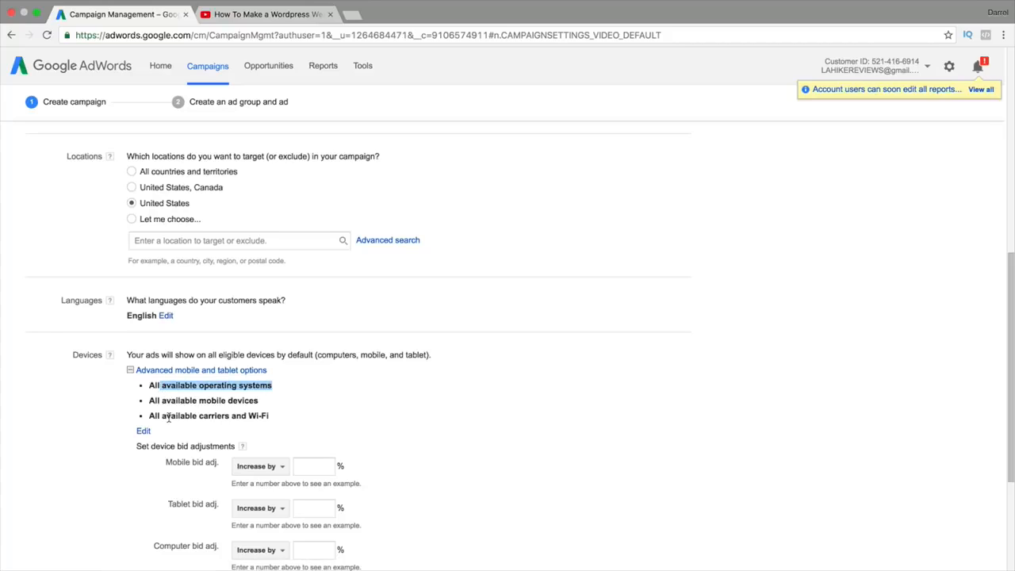
drag(171, 415, 294, 417)
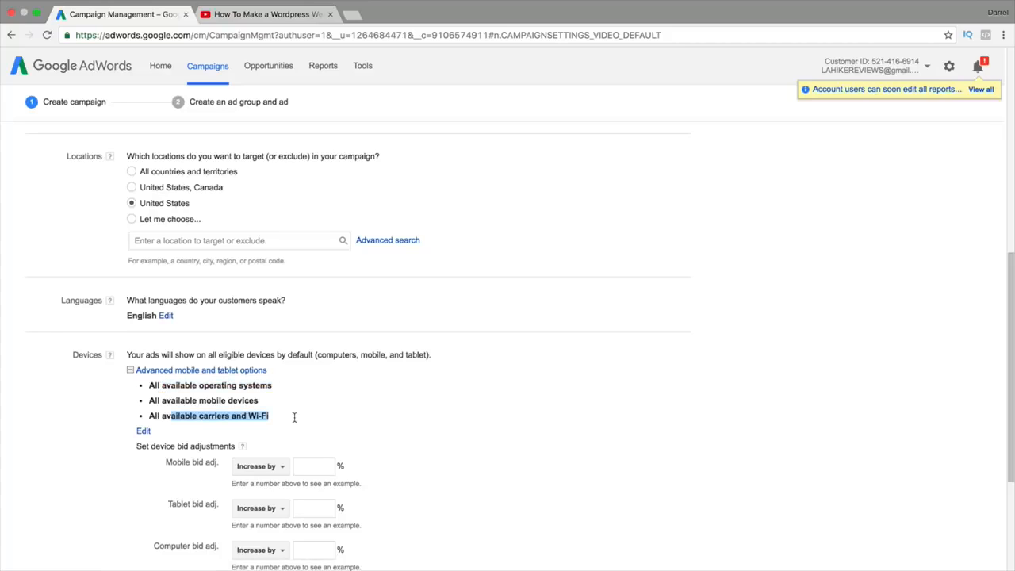
click(143, 430)
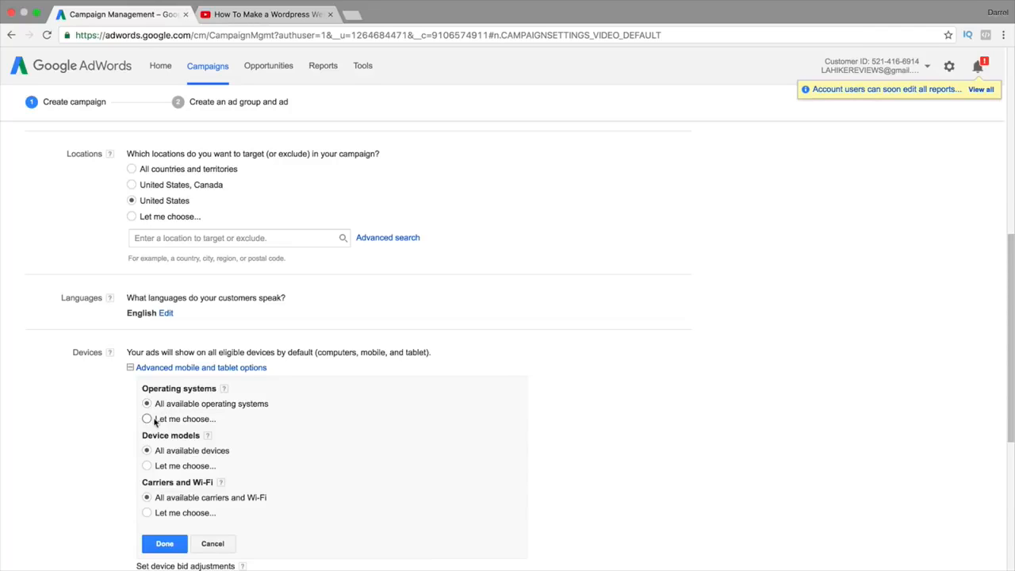
click(147, 419)
scroll(208, 473, down, 1)
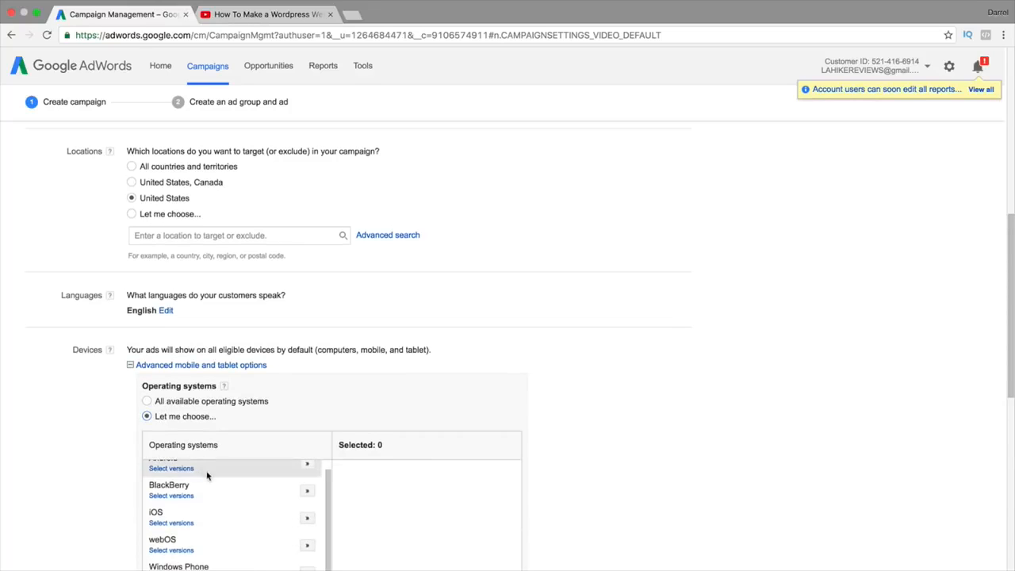
scroll(86, 489, down, 3)
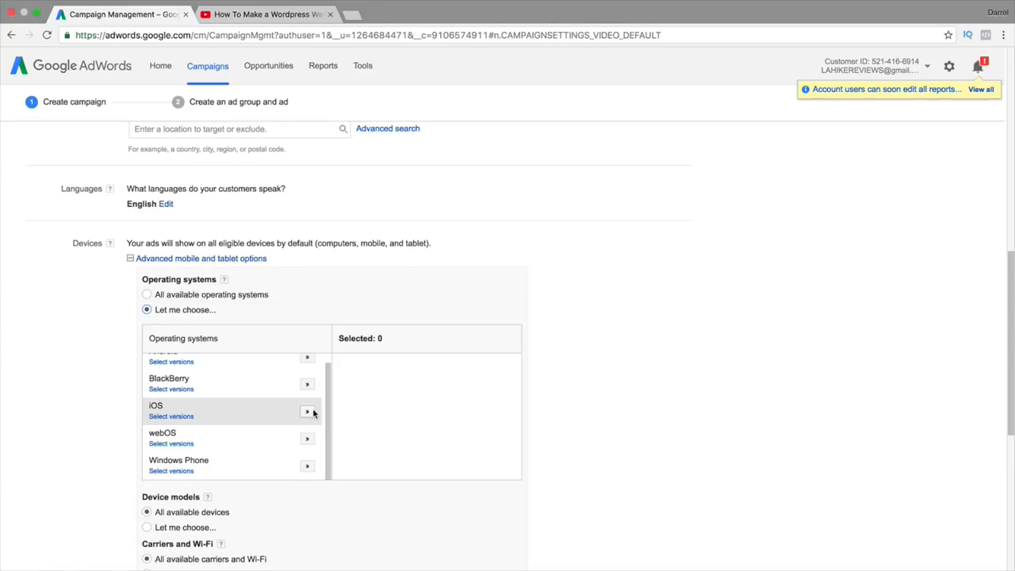
click(146, 294)
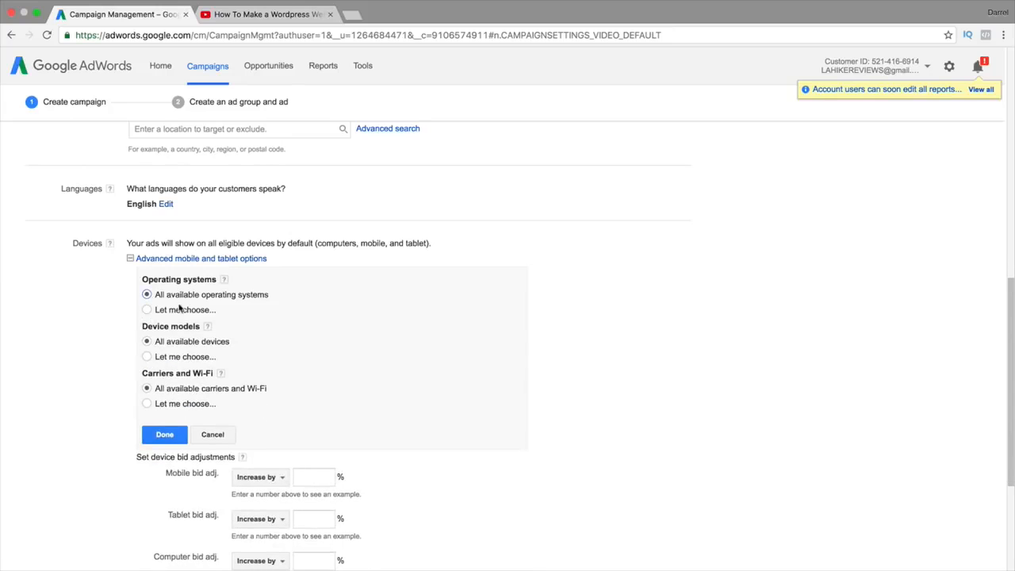
- Browse the Apple device models under iOS, then restore targeting of all available devices
click(147, 356)
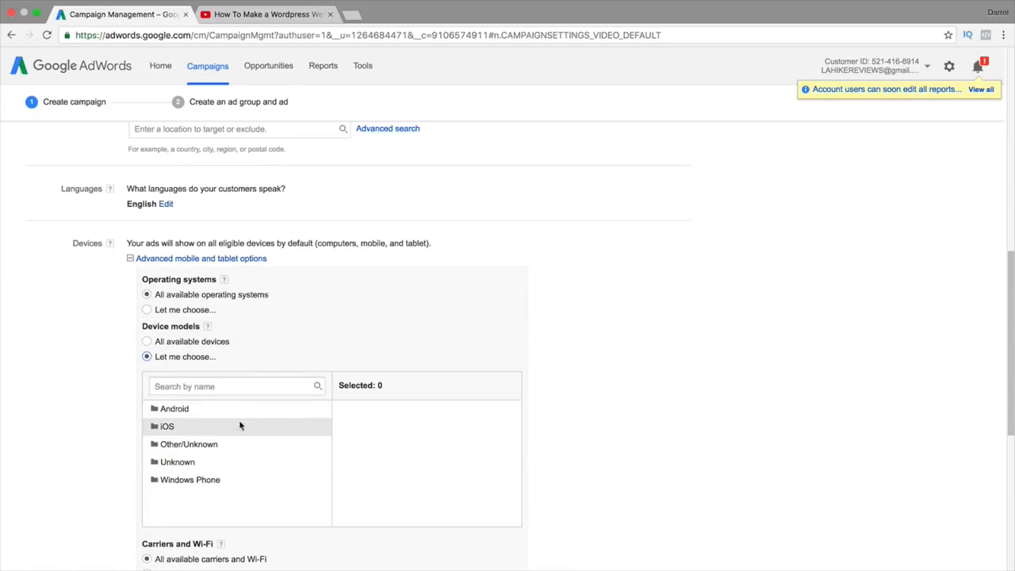
click(166, 426)
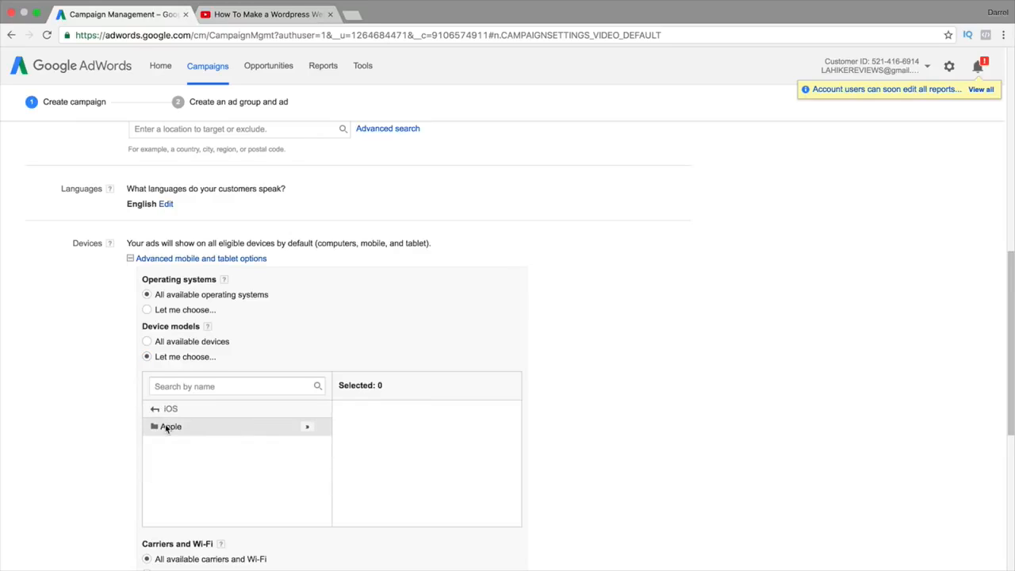
click(168, 427)
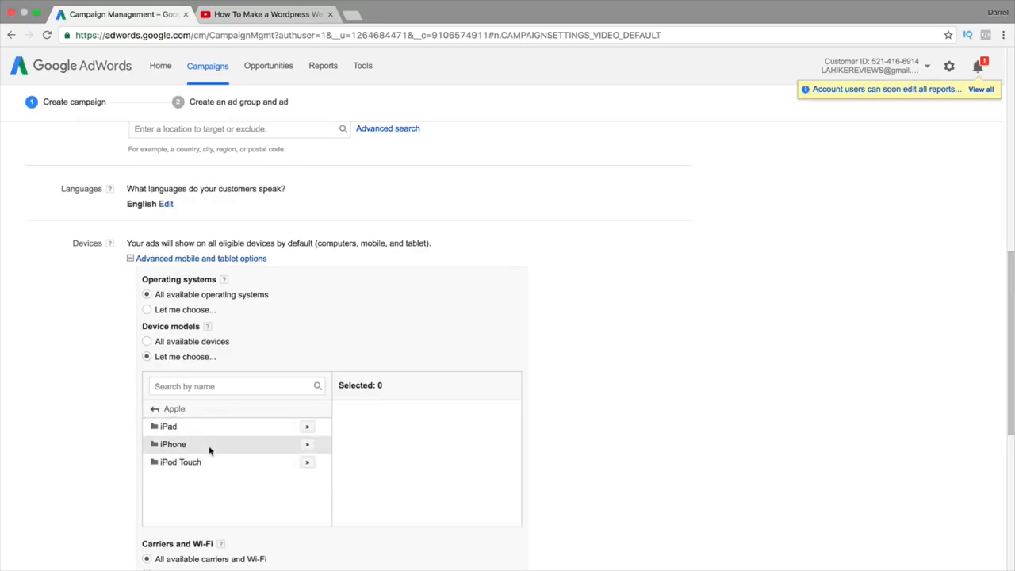
click(147, 342)
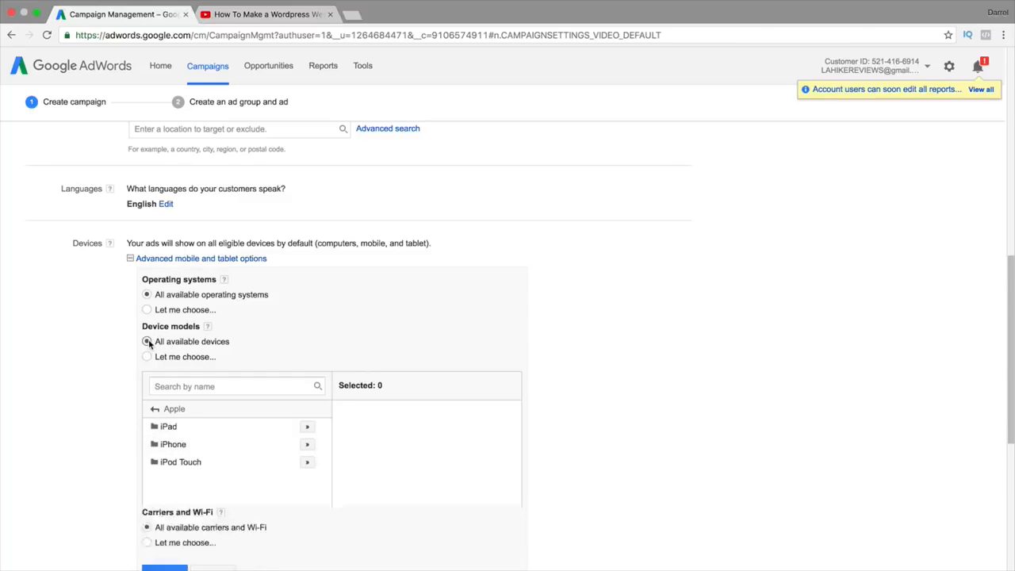
- Browse the United States carriers under Carriers and Wi-Fi, then restore all available carriers and collapse the advanced mobile and tablet options
click(147, 404)
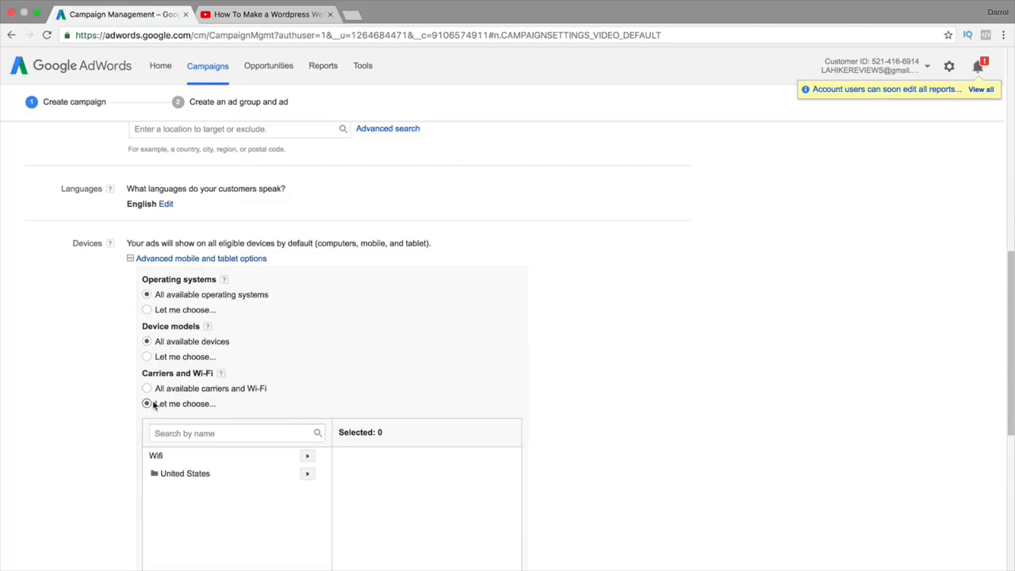
scroll(170, 428, down, 1)
click(192, 450)
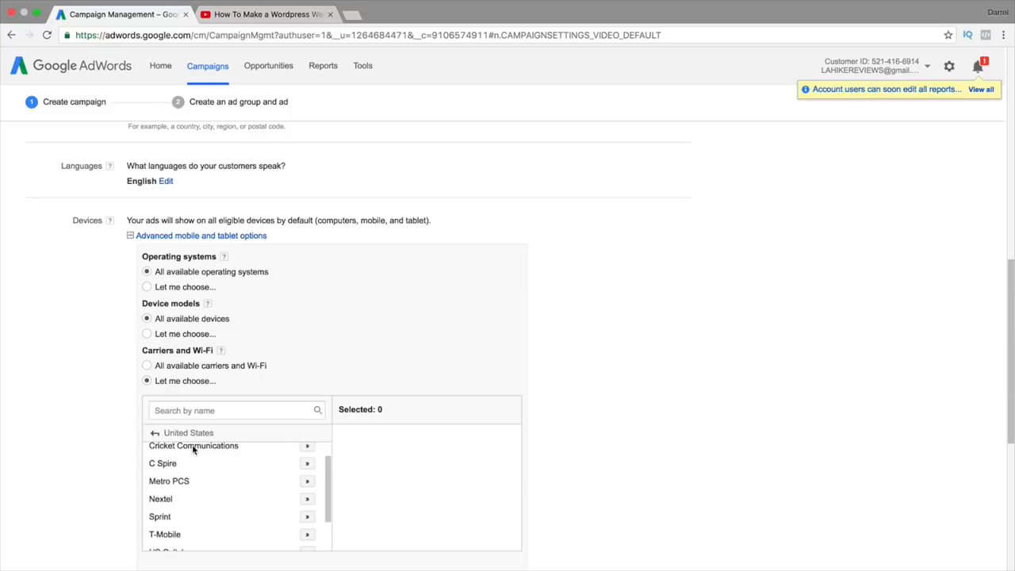
scroll(198, 510, down, 1)
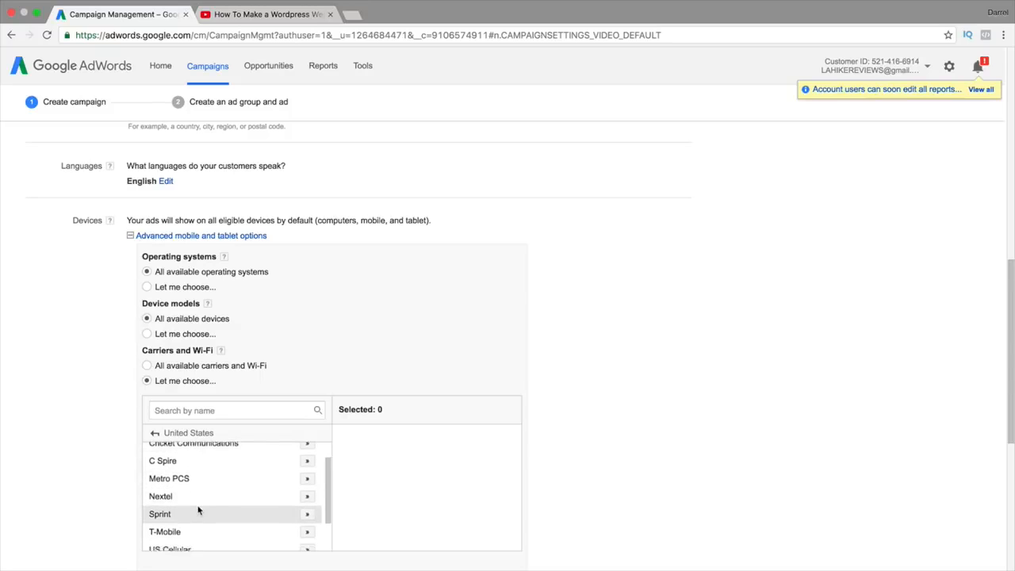
scroll(198, 510, down, 3)
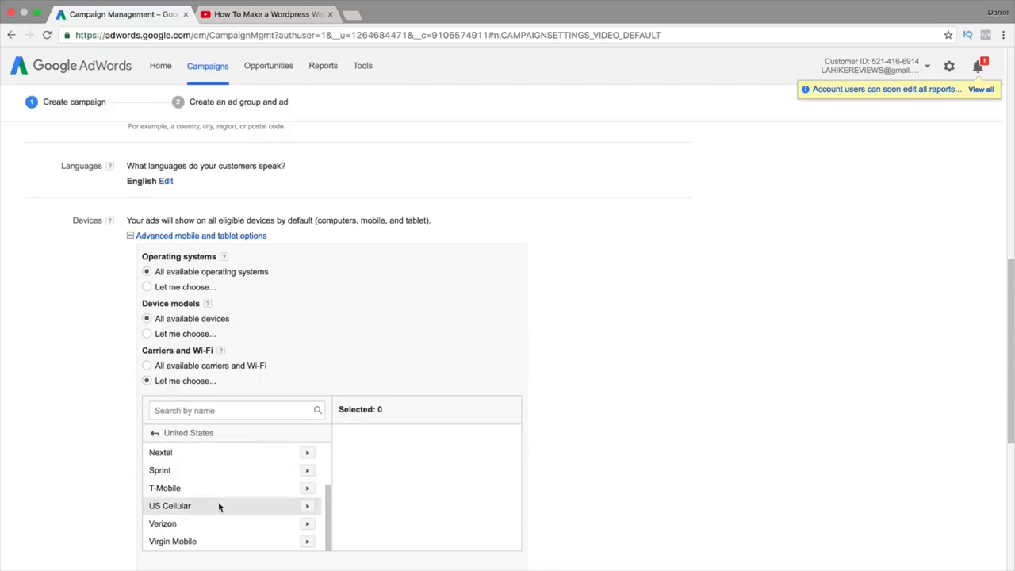
scroll(218, 505, down, 1)
click(147, 348)
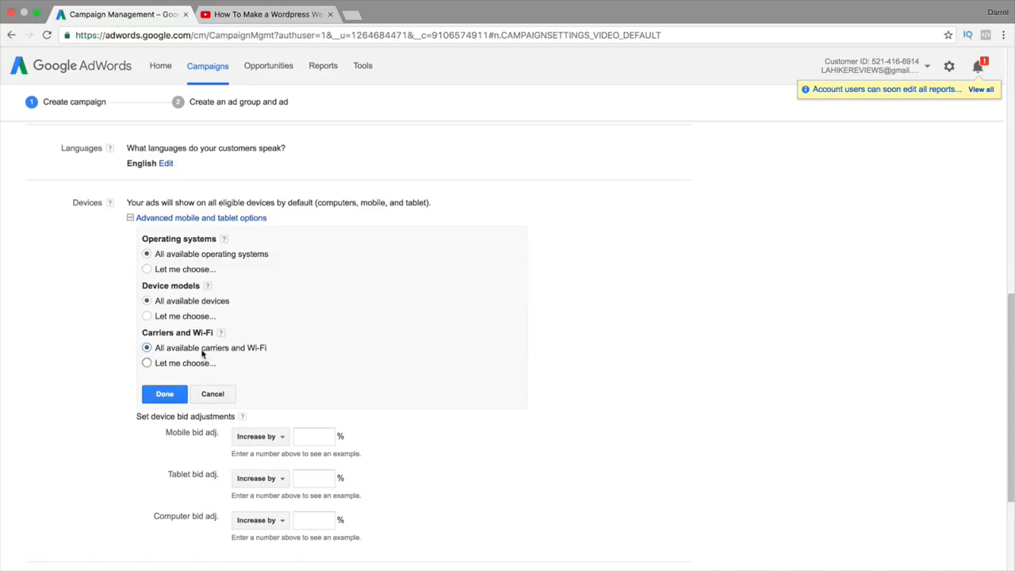
click(199, 219)
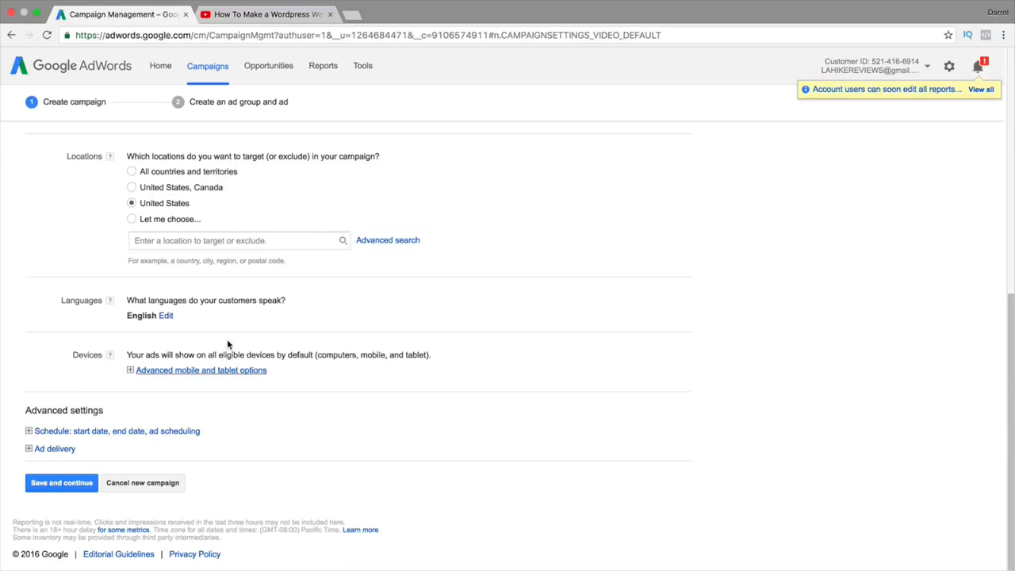
- Create a custom ad schedule for Monday through Sunday, 12:00 AM to 12:00 AM, and collapse the schedule settings
click(145, 433)
scroll(252, 428, down, 3)
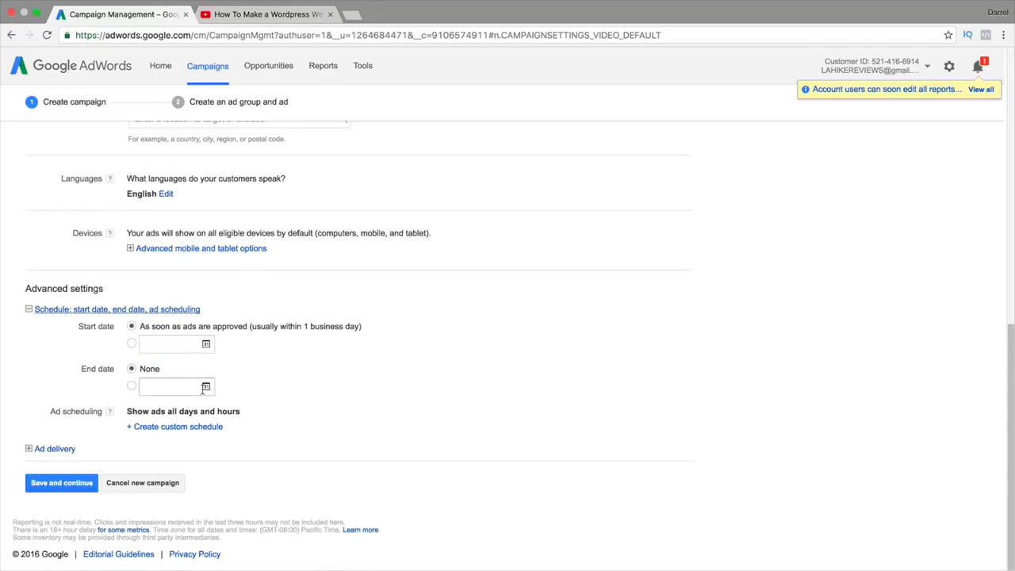
click(208, 429)
scroll(294, 426, down, 3)
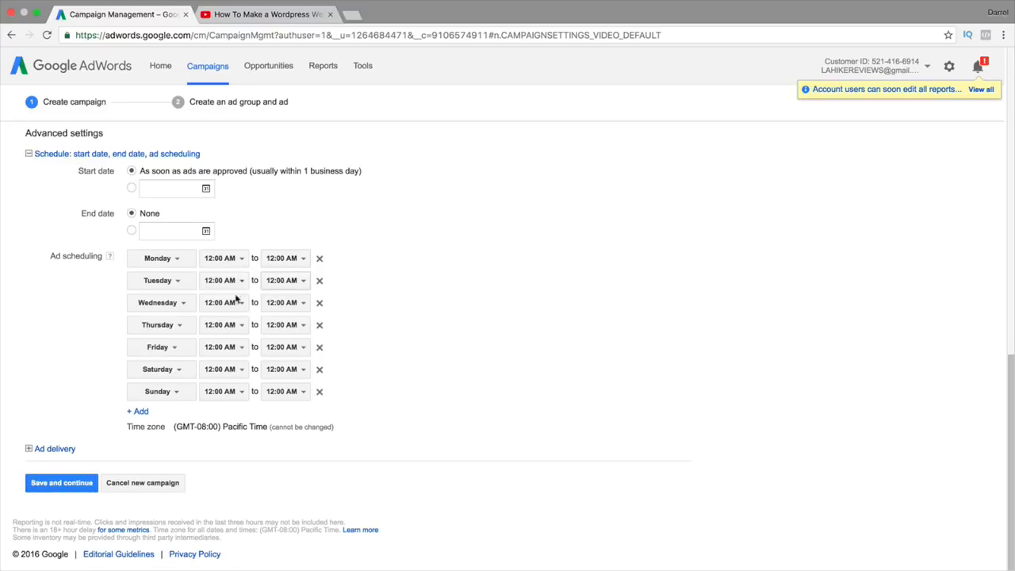
click(185, 153)
- Check the in-stream ad on the YouTube video page, then set the campaign's ad rotation to Rotate evenly in the ad delivery settings
click(49, 449)
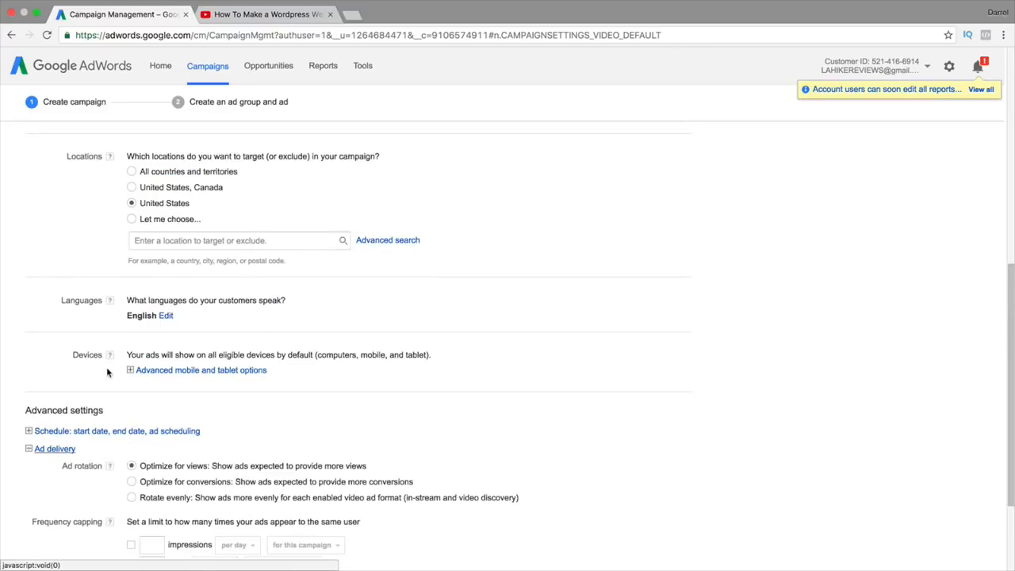
scroll(108, 371, down, 2)
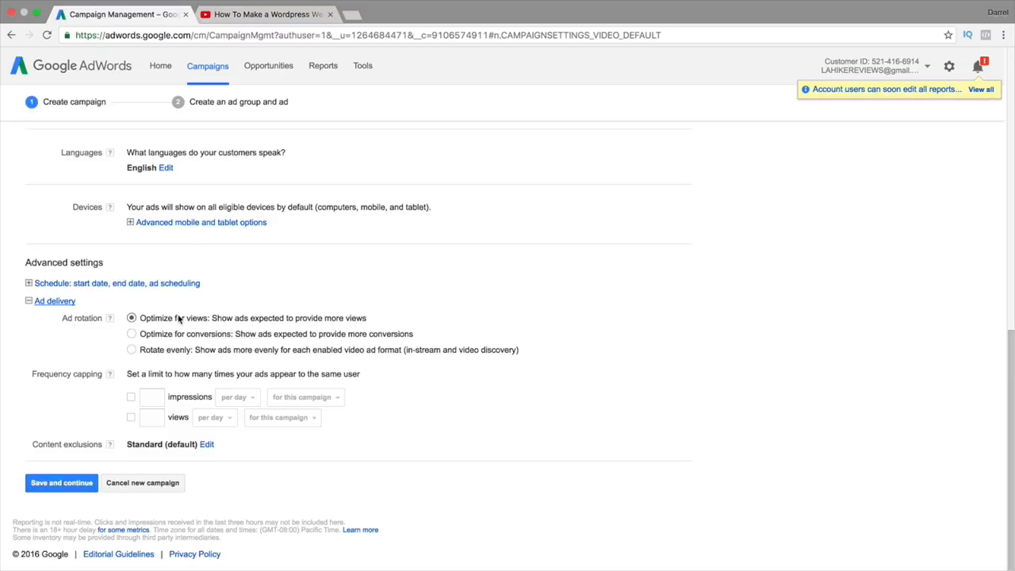
click(213, 14)
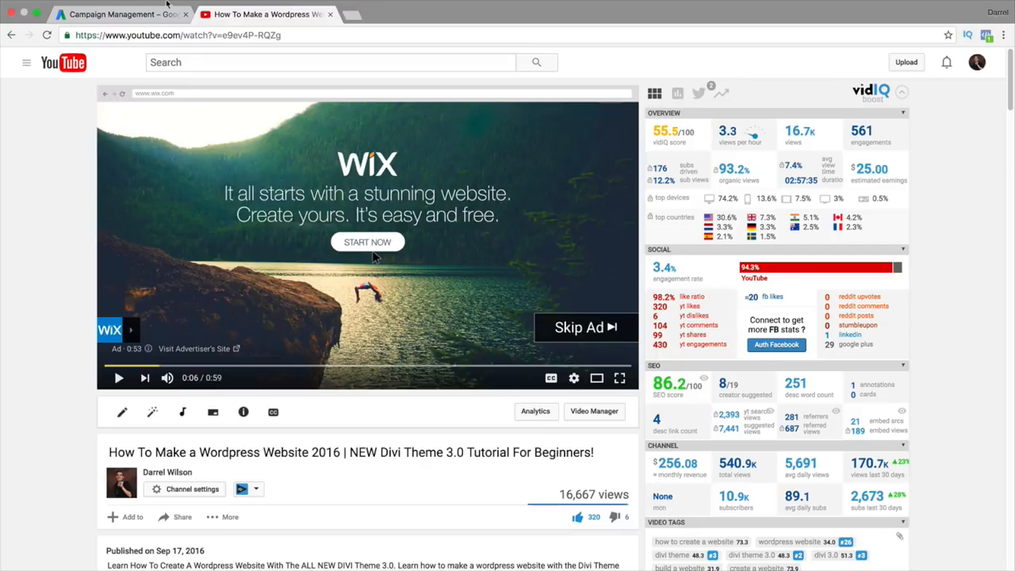
click(119, 14)
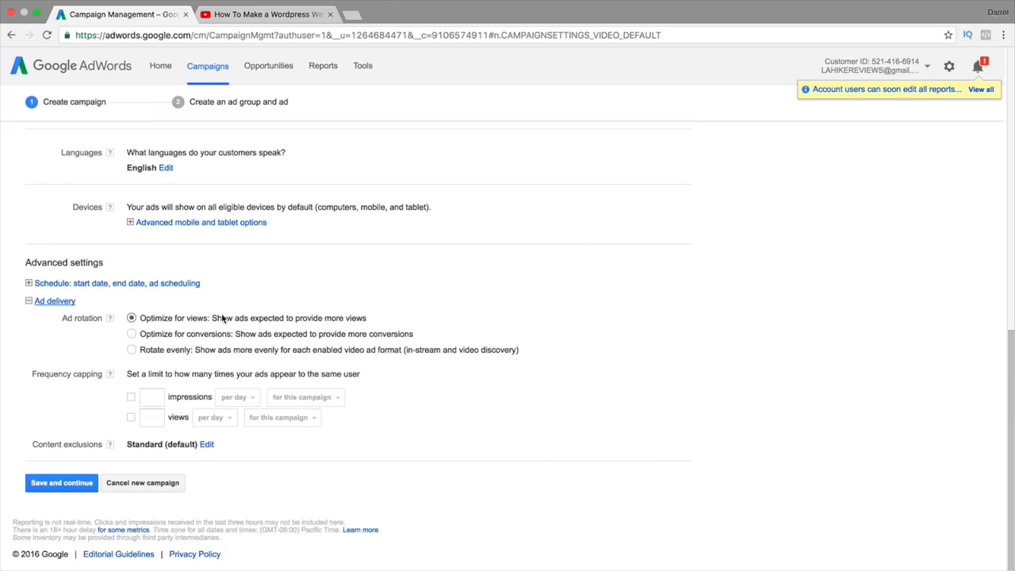
click(132, 350)
- Review the content exclusions settings, including the mature audiences label, and leave them without saving
mouse_move(109, 376)
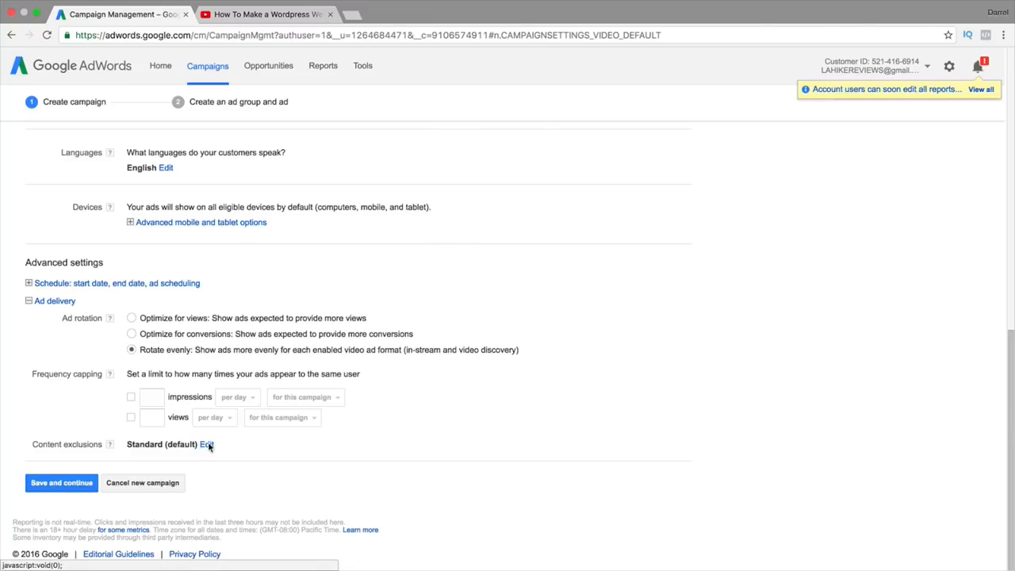
click(207, 445)
drag(425, 312, 340, 313)
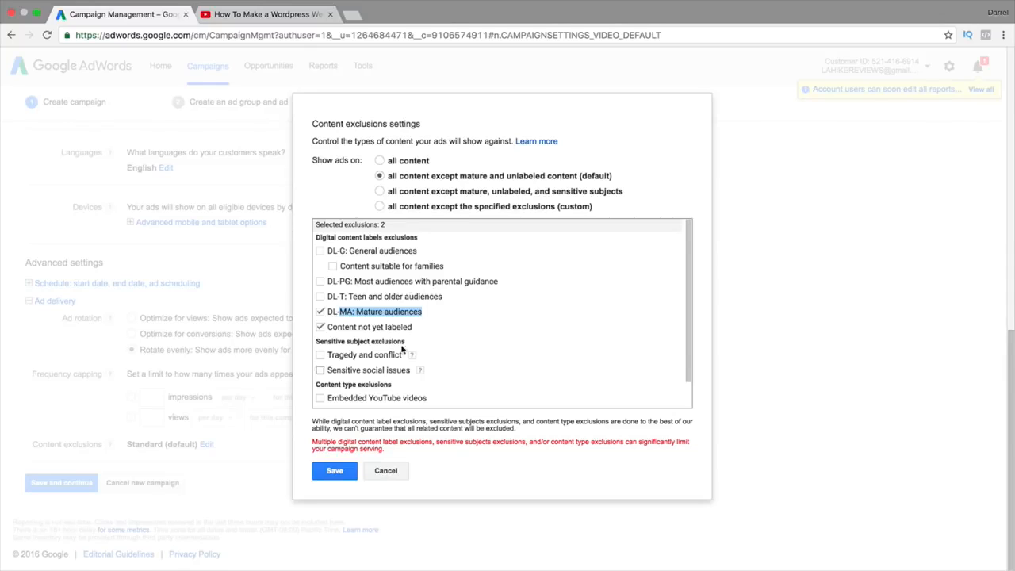
click(386, 471)
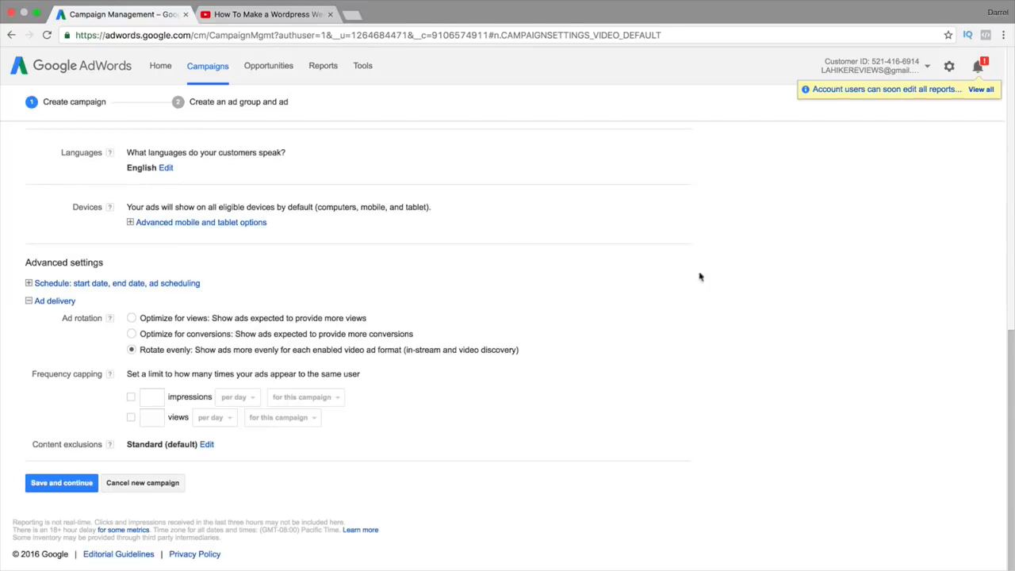
- Save the campaign settings, continue to the ad group setup and name the ad group divi theme
click(79, 485)
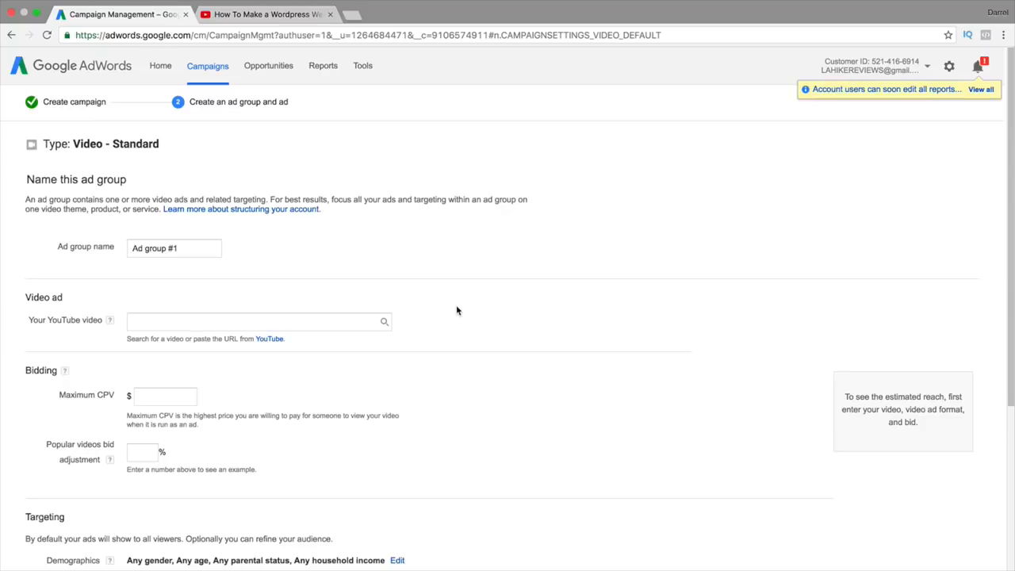
scroll(456, 310, down, 3)
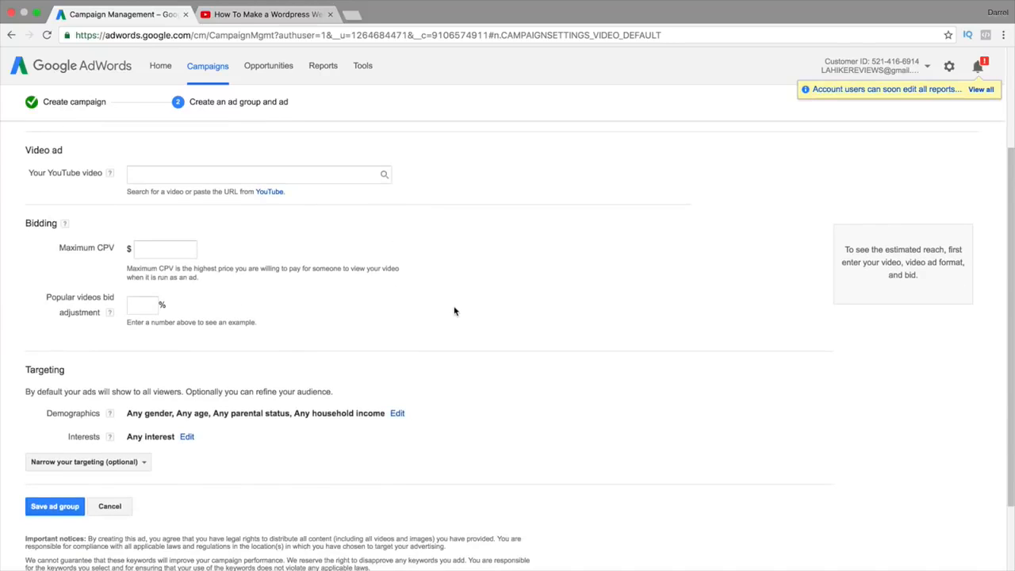
scroll(455, 310, up, 2)
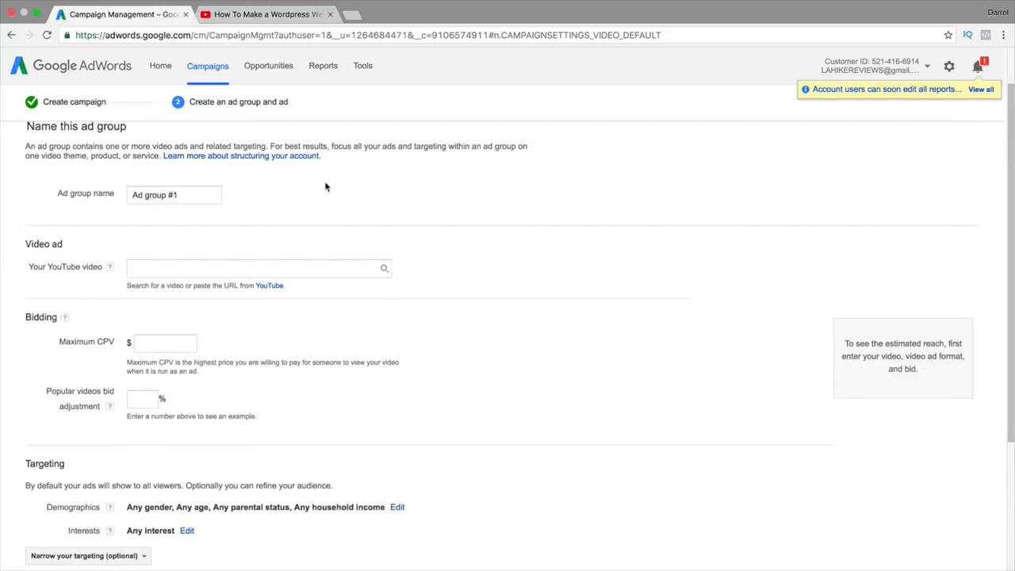
click(191, 198)
key(super+a)
text(divi theme)
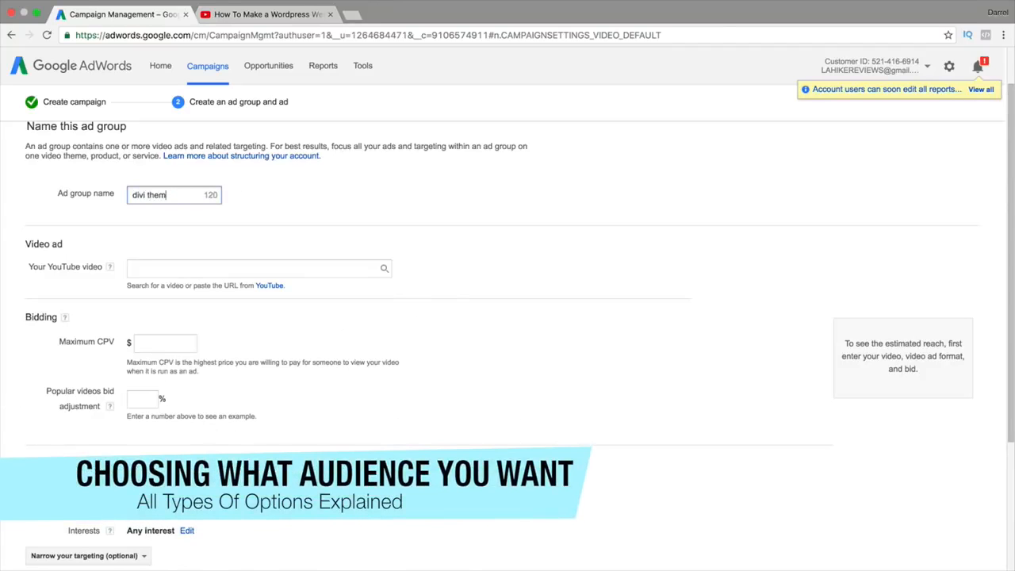
- Copy the address of the open YouTube video, How To Make a Wordpress Website 2016, and paste it as the ad group's video
click(193, 272)
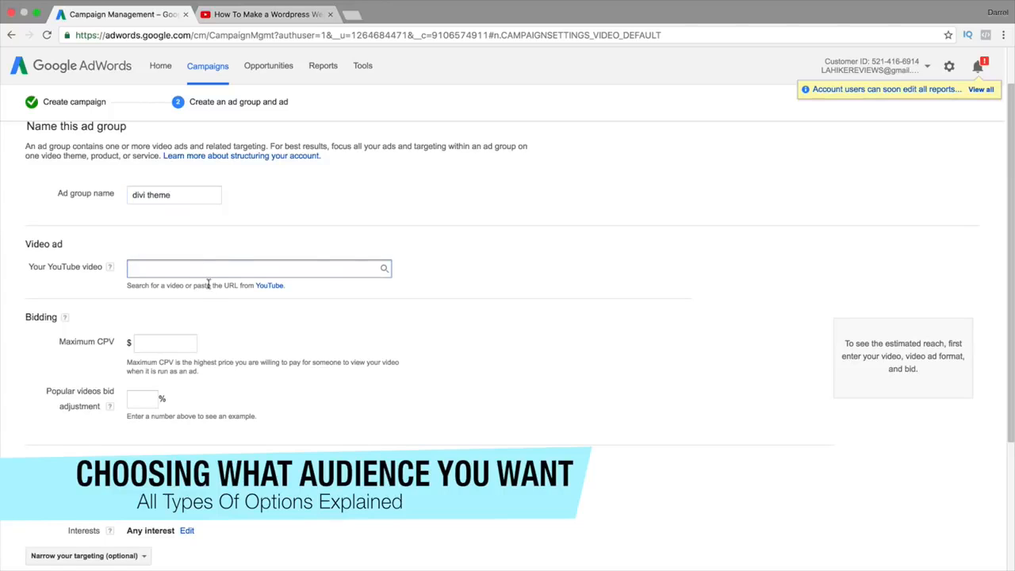
click(274, 15)
double_click(244, 36)
triple_click(245, 37)
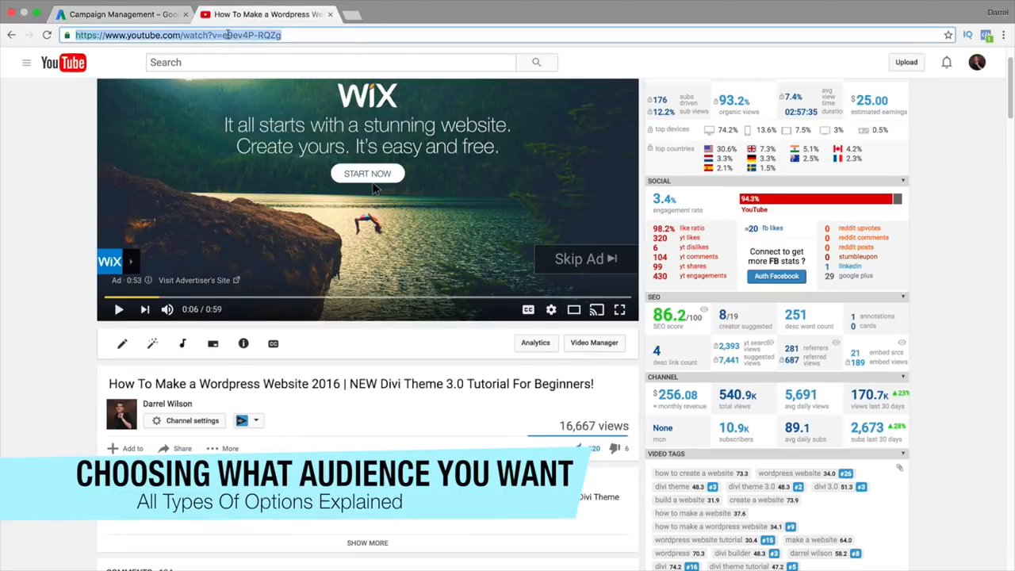
right_click(229, 35)
click(249, 52)
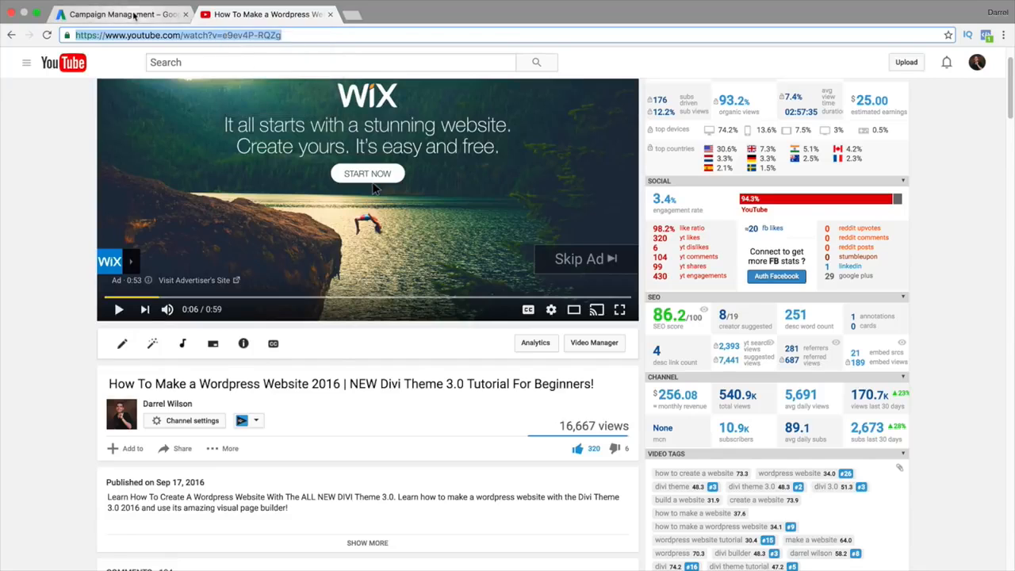
click(119, 14)
right_click(148, 270)
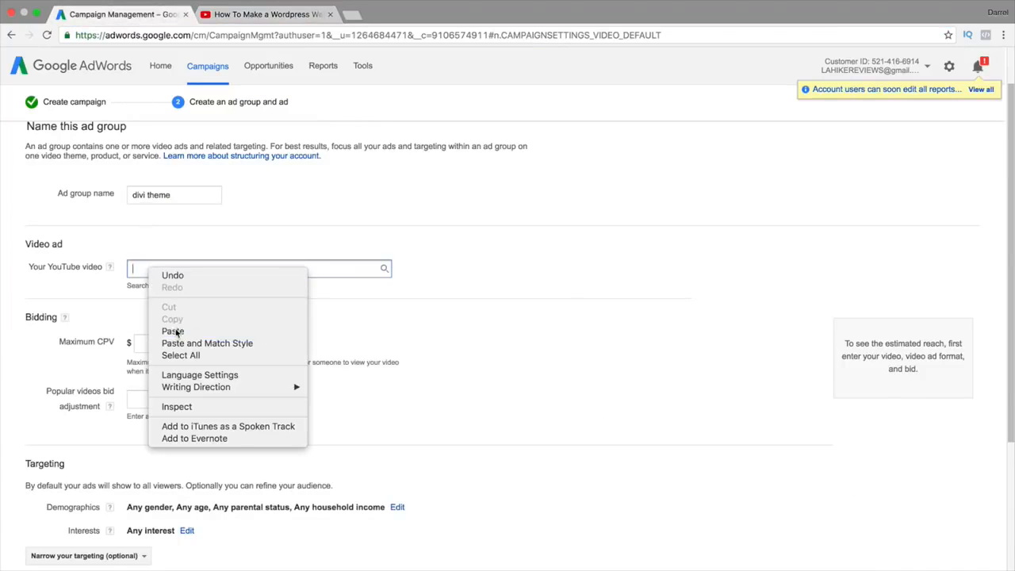
click(172, 331)
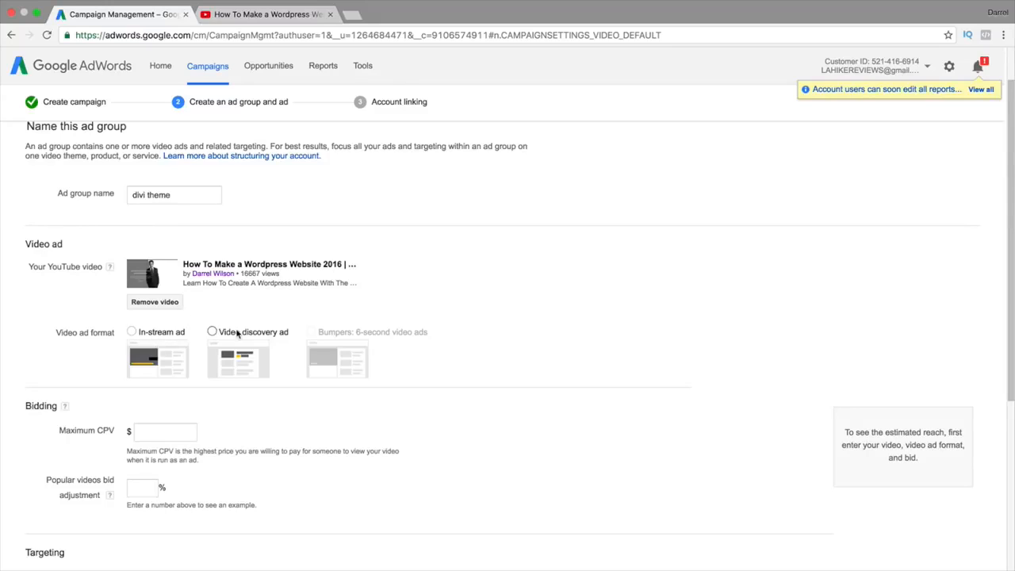
- Examine where in-stream and discovery ads appear on the YouTube video page, including the suggested videos, and return to AdWords
click(238, 14)
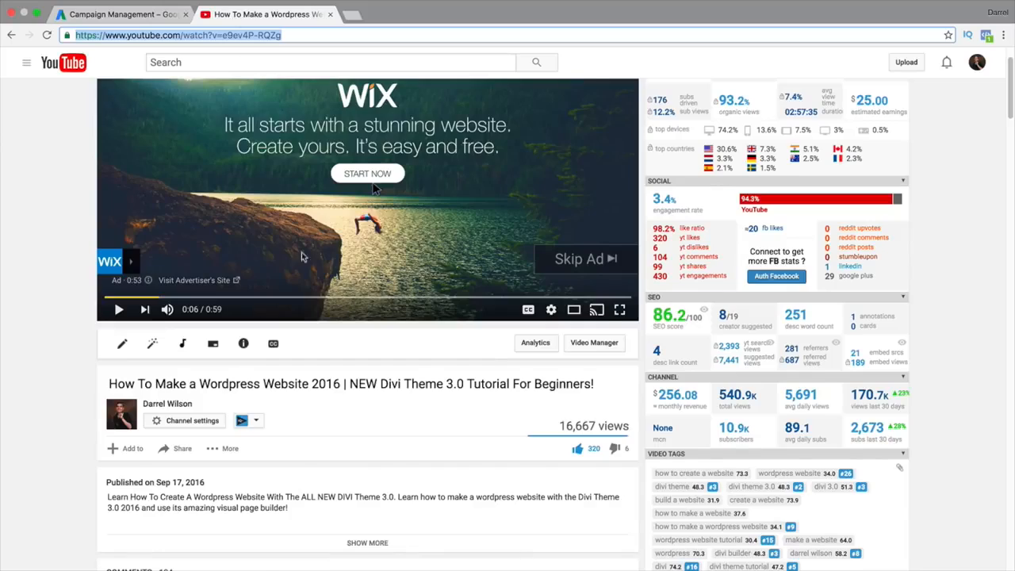
click(411, 265)
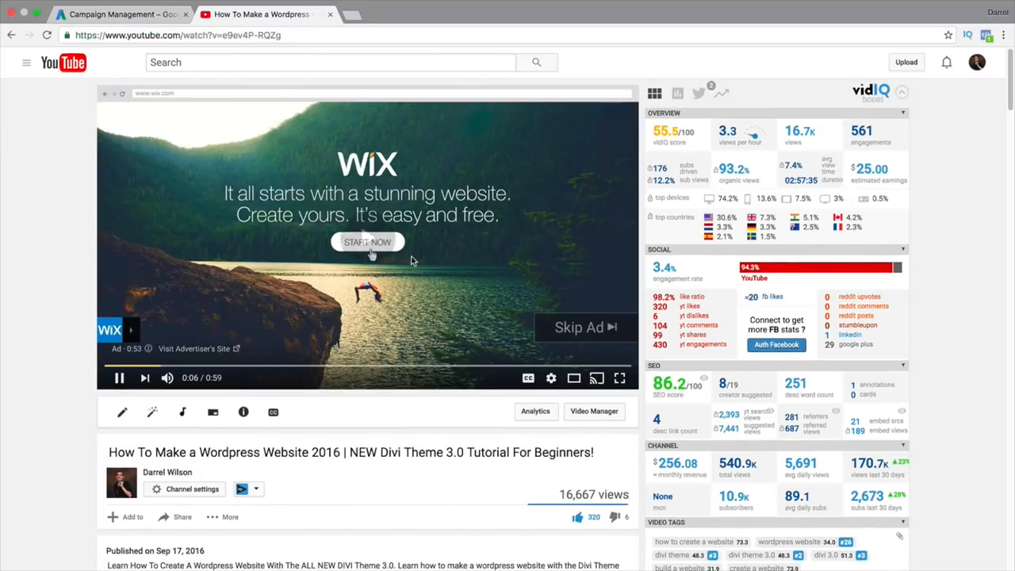
scroll(858, 256, down, 20)
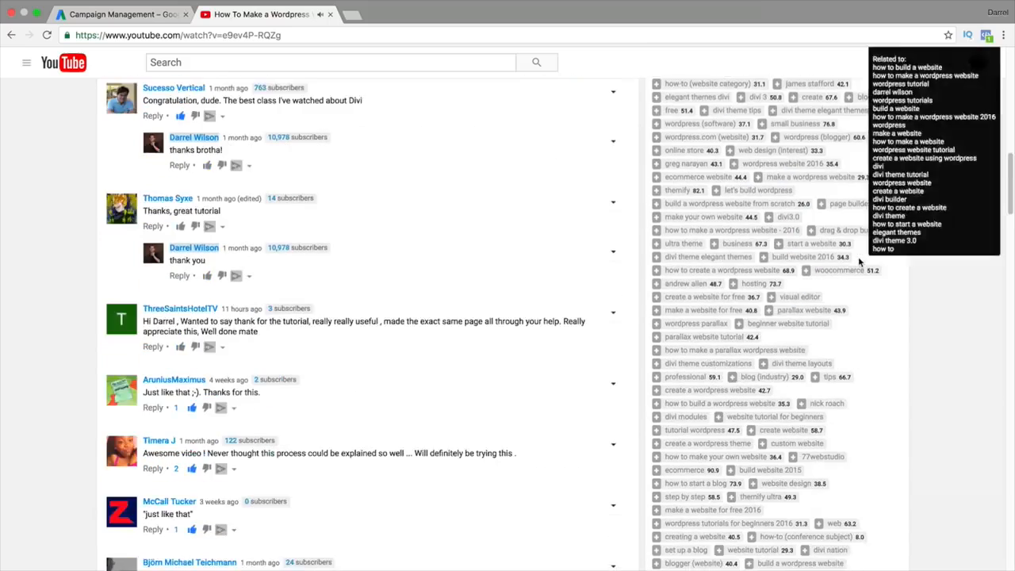
scroll(858, 256, down, 10)
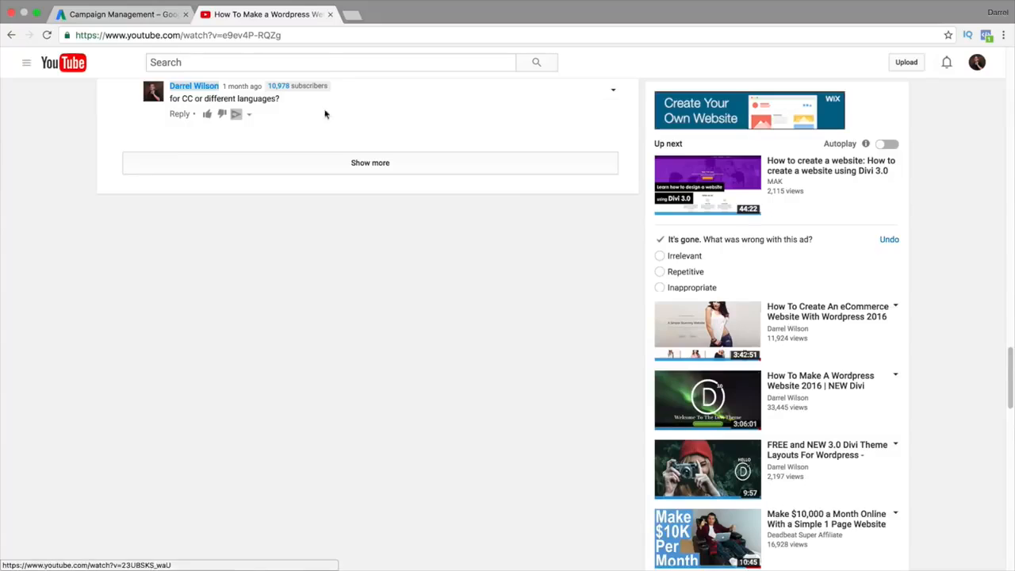
click(126, 16)
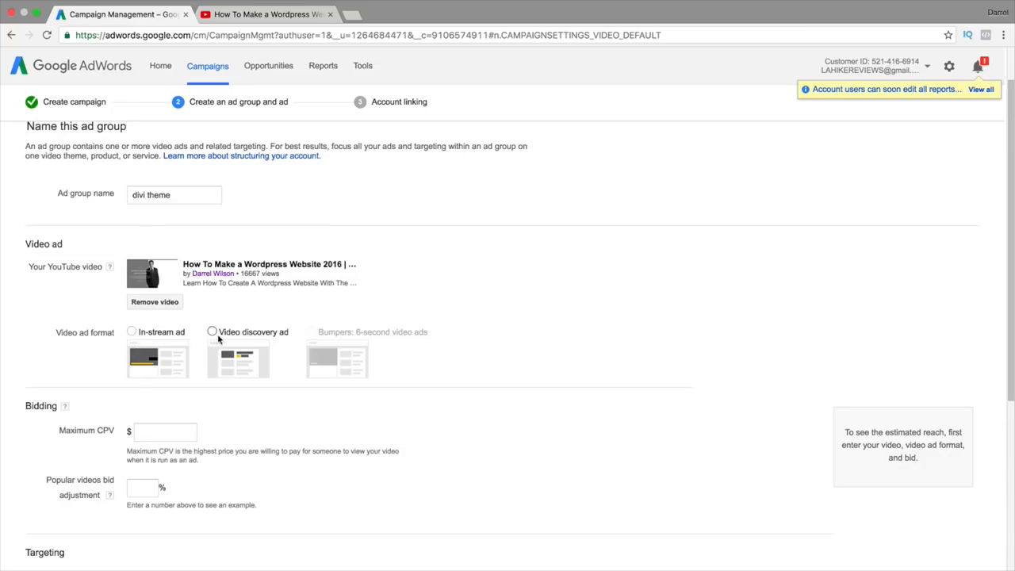
click(132, 332)
scroll(143, 349, down, 3)
click(153, 358)
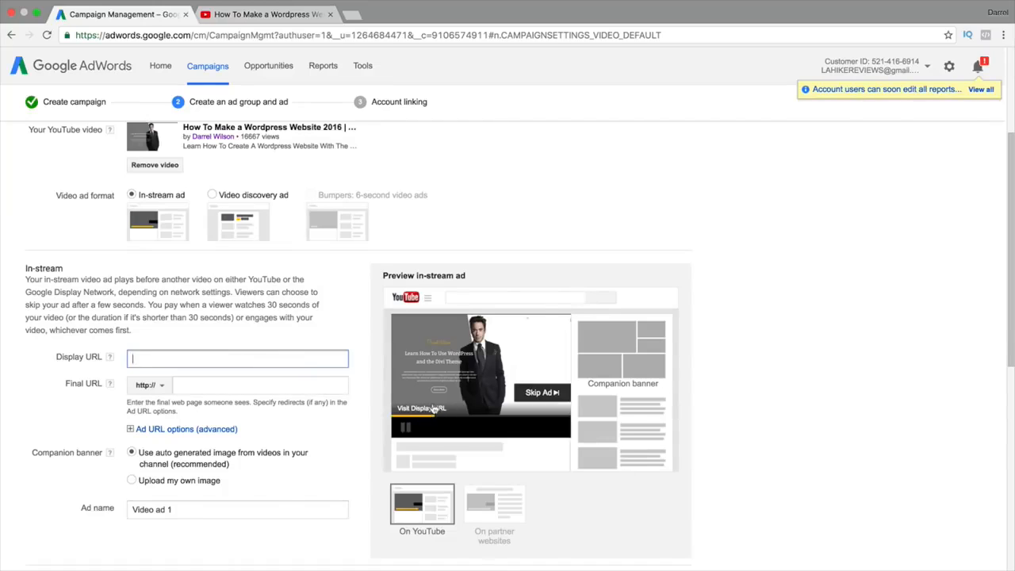
scroll(436, 404, down, 1)
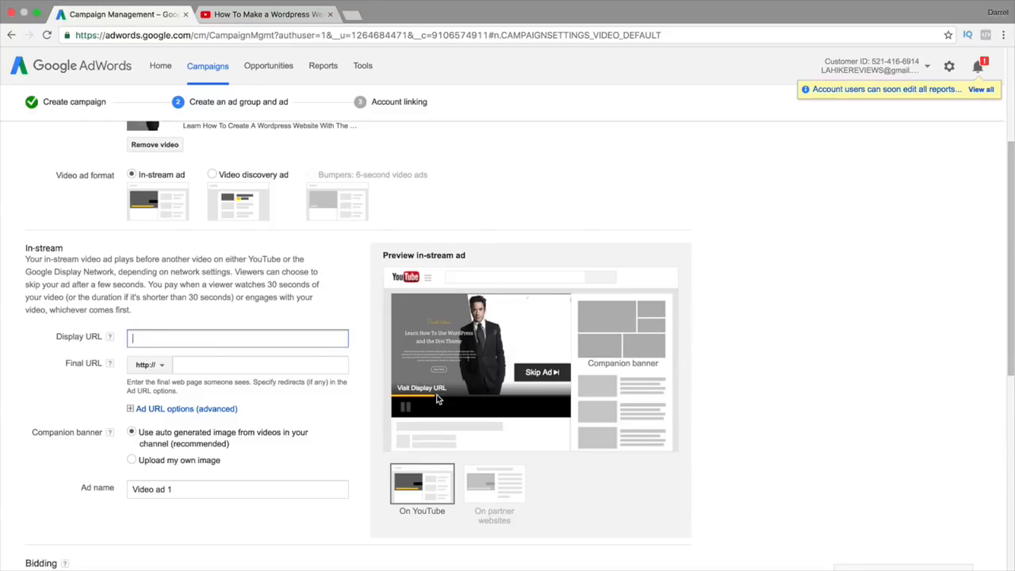
text(www.darrelwilson.com/)
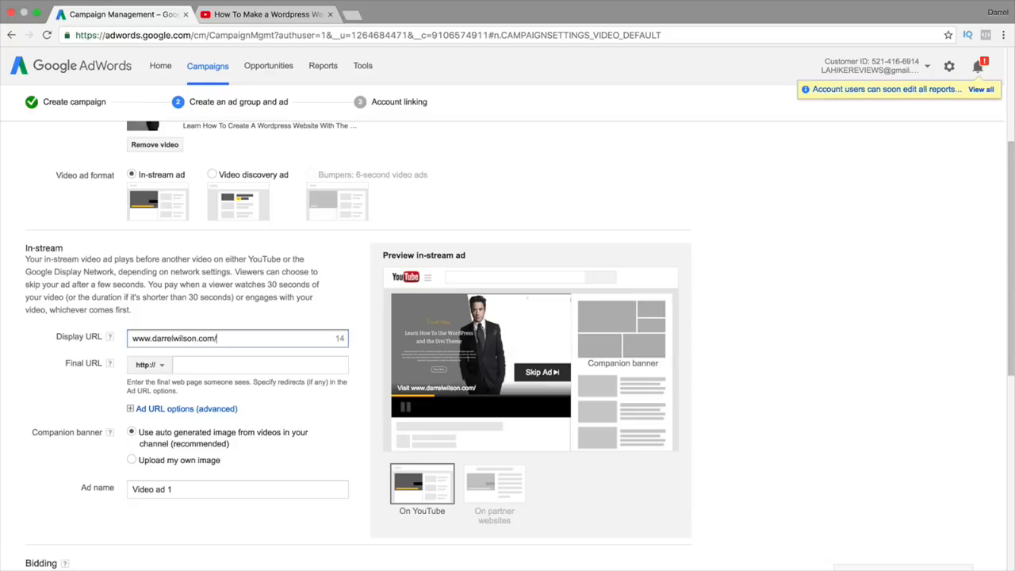
text(ecommerce)
key(Tab)
click(269, 365)
key(super+a)
key(BackSpace)
right_click(231, 365)
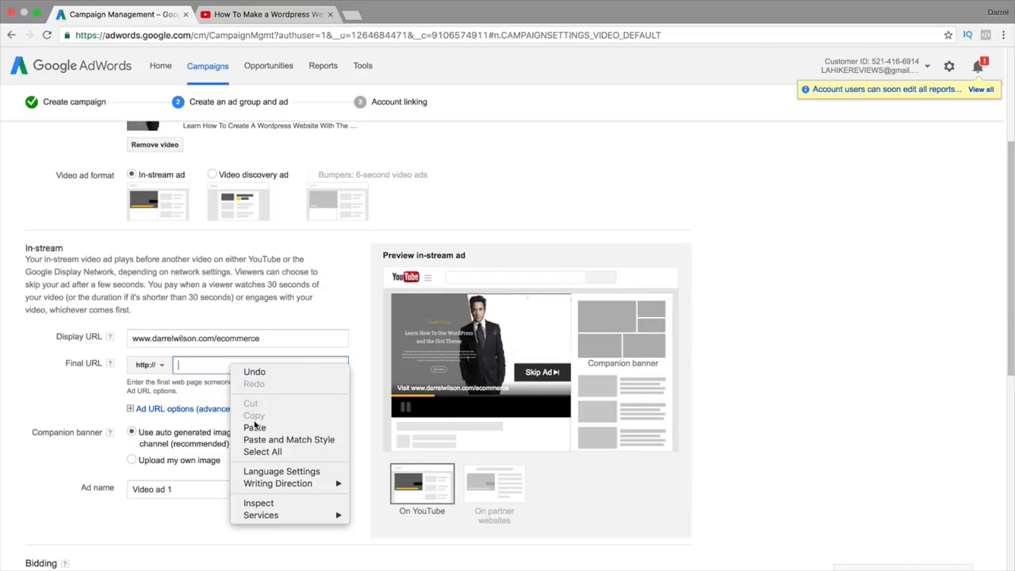
click(255, 425)
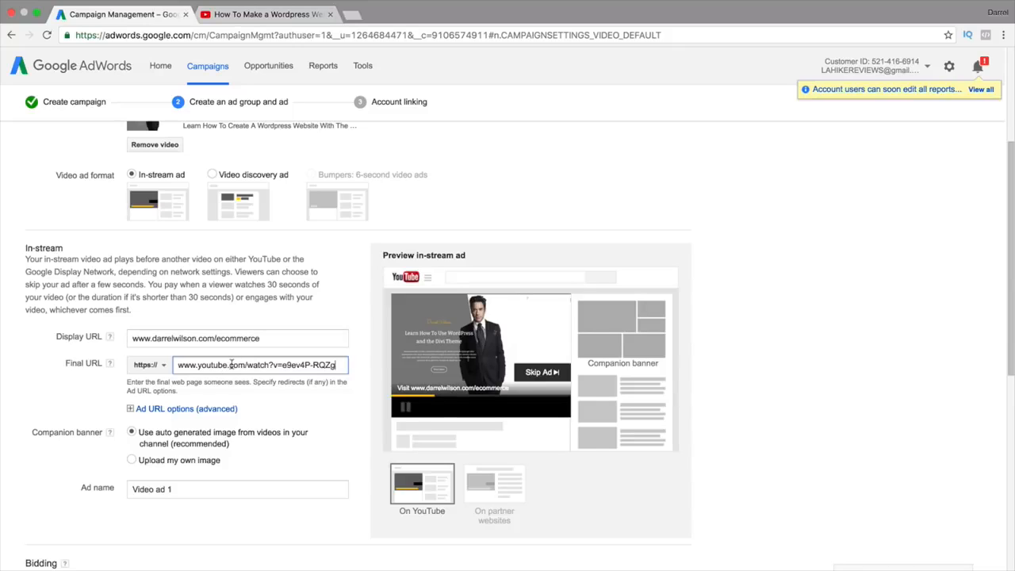
scroll(242, 366, down, 2)
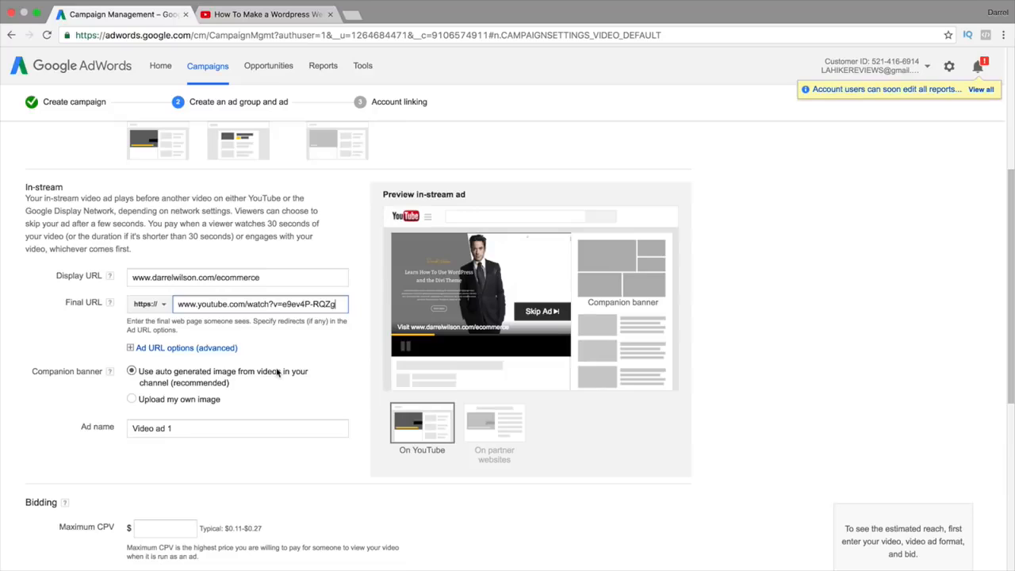
- Keep the companion banner on the auto-generated image and name the ad wordpress tutorial
click(131, 399)
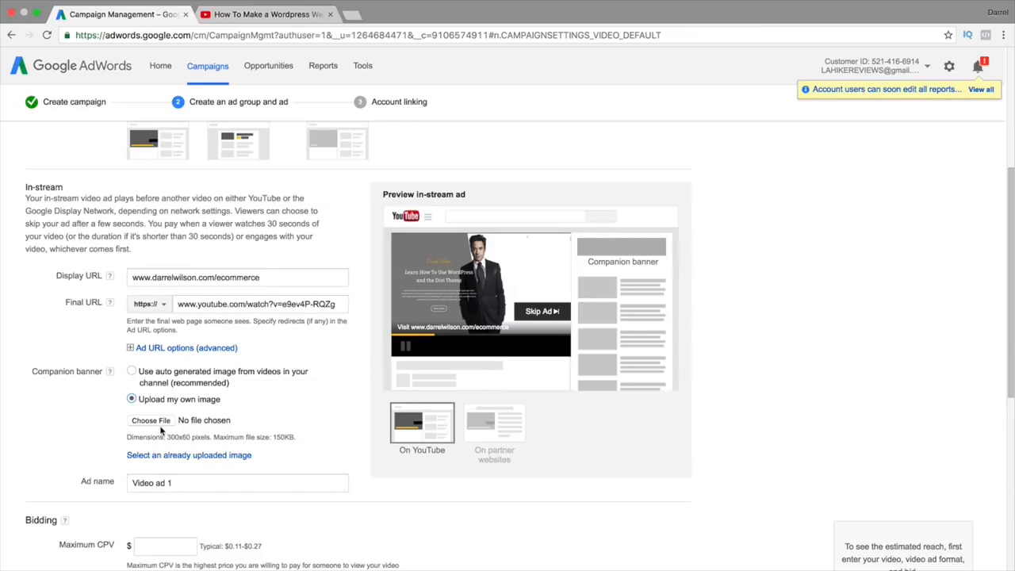
click(138, 382)
scroll(190, 373, down, 3)
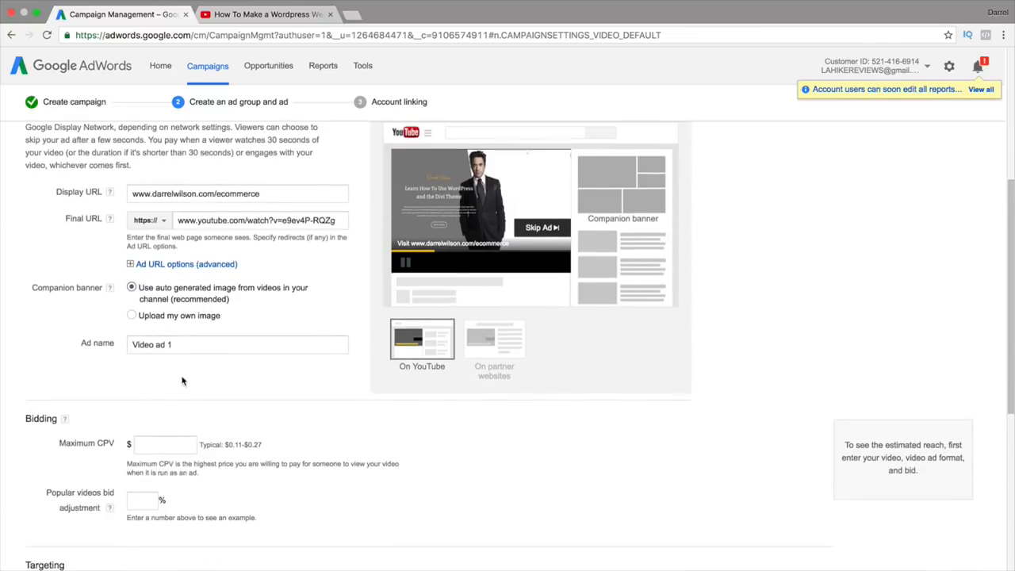
drag(204, 346, 52, 344)
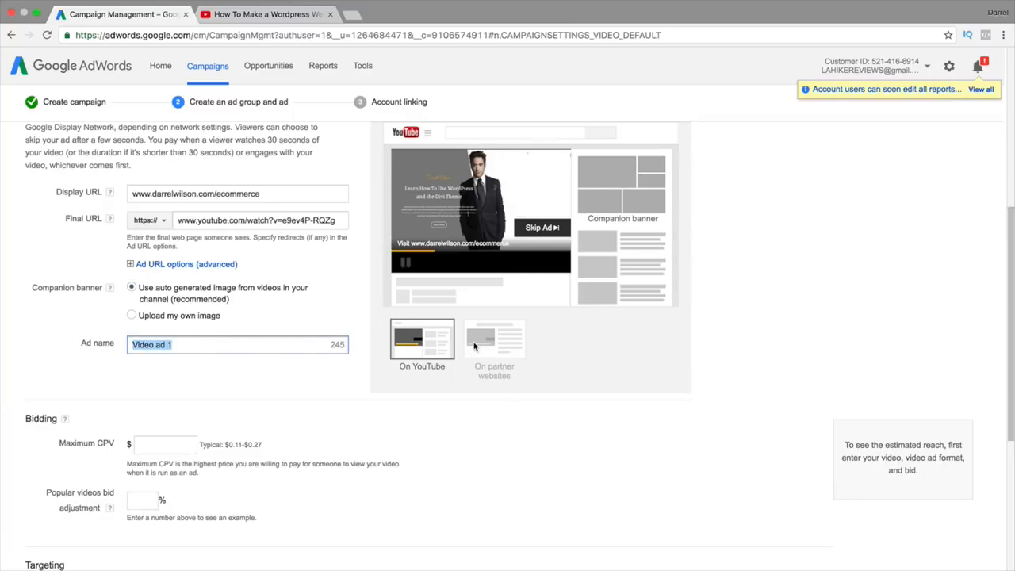
mouse_move(474, 346)
text(wordpress tutpor)
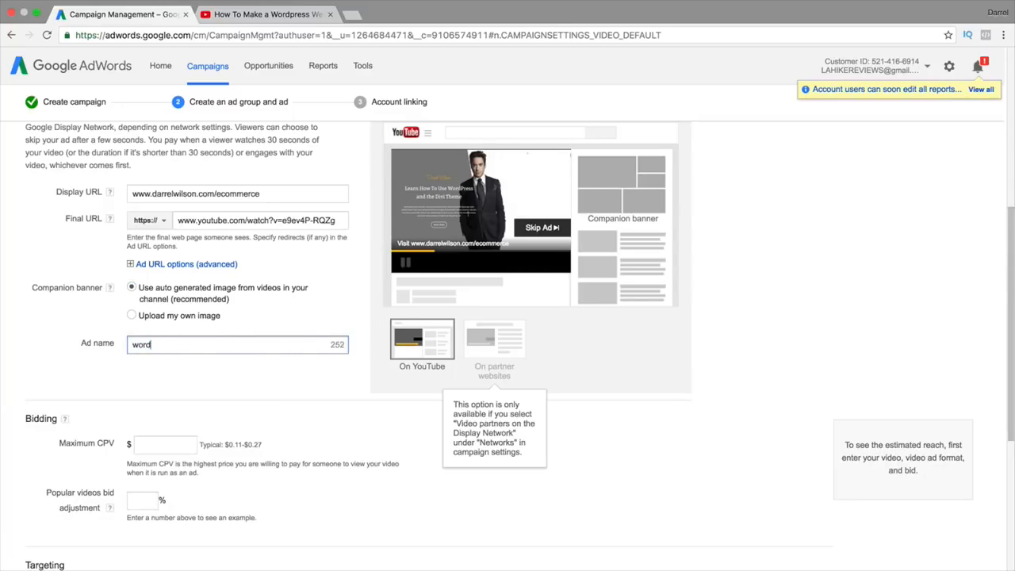
key(BackSpace)
key(BackSpace)
key(BackSpace)
key(BackSpace)
text(torial)
- Set the ad group's maximum CPV bid to $0.10
key(Tab)
scroll(474, 343, down, 2)
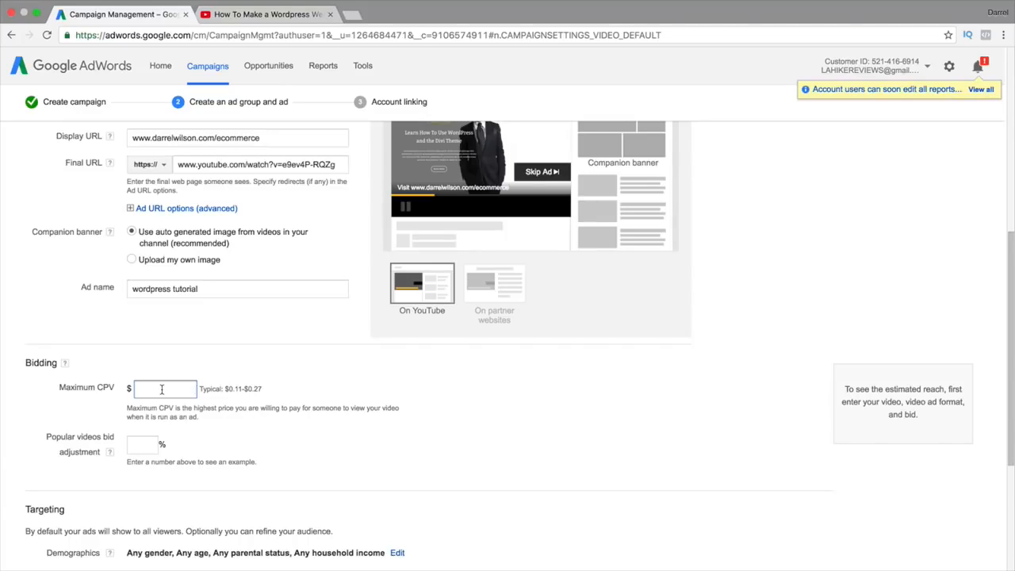
text(0.10)
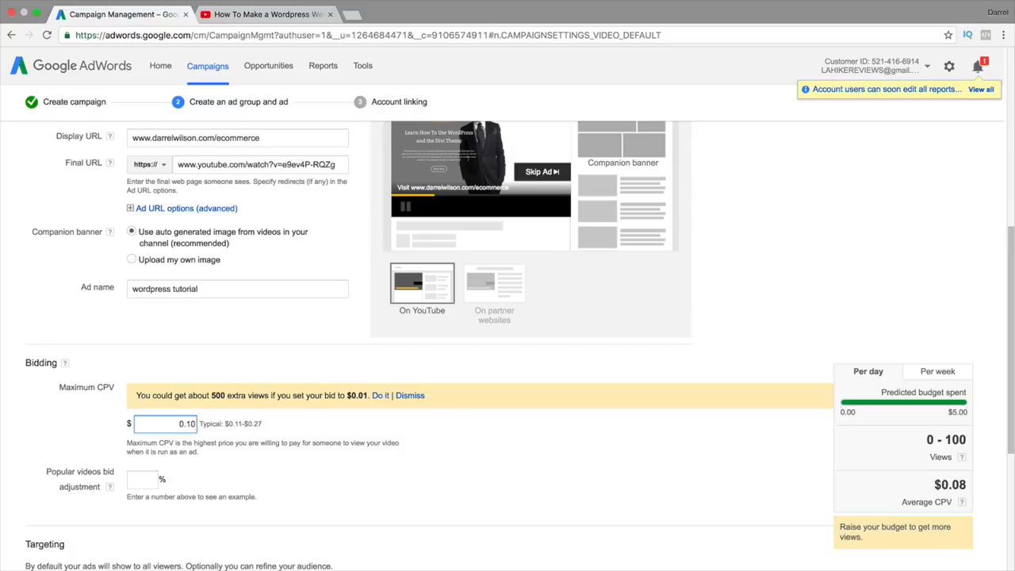
- Try a popular videos bid adjustment of 10%, check the example bid, and clear the adjustment
scroll(128, 231, down, 5)
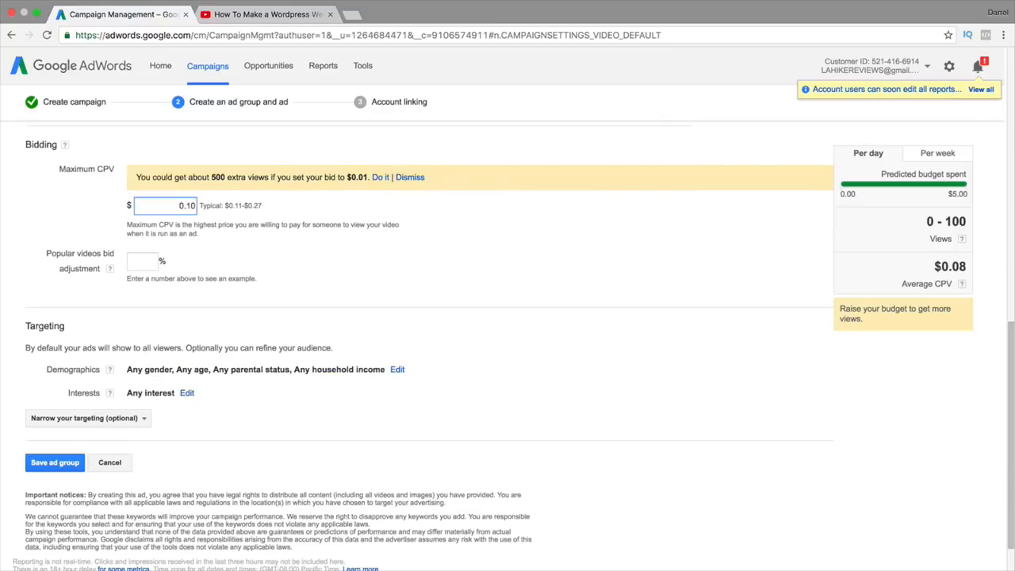
click(145, 261)
text(10)
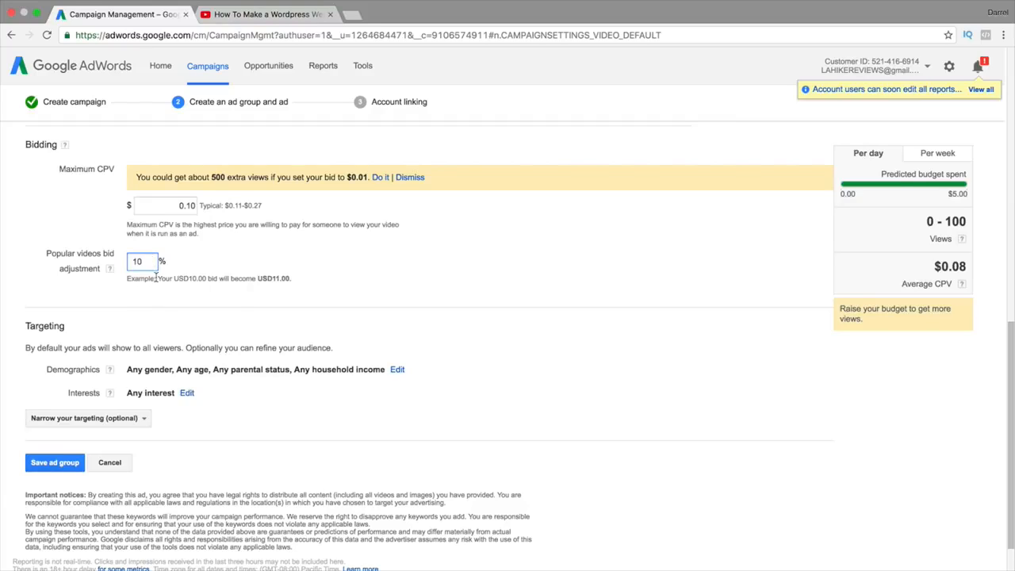
drag(159, 278, 298, 276)
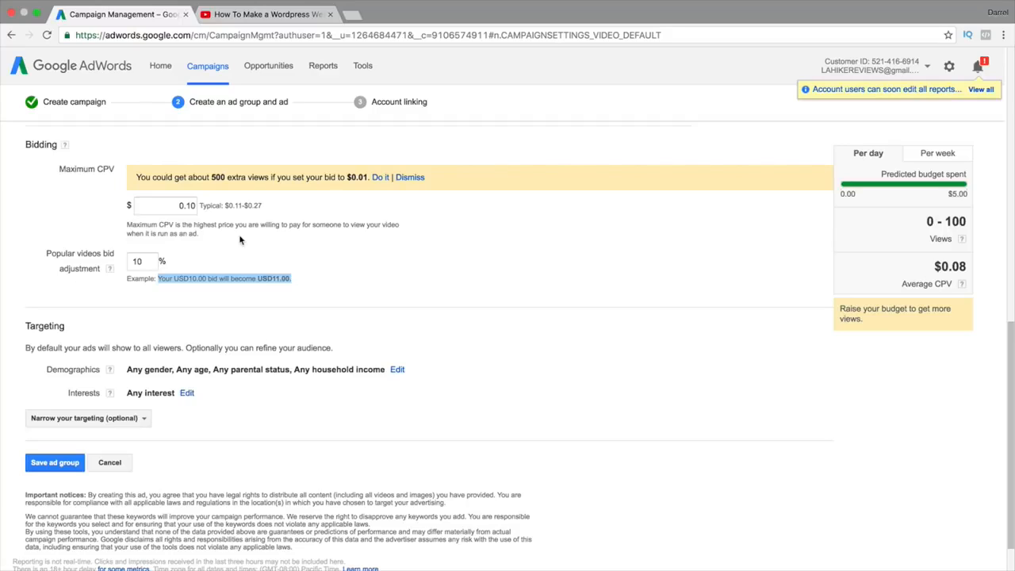
double_click(139, 261)
key(BackSpace)
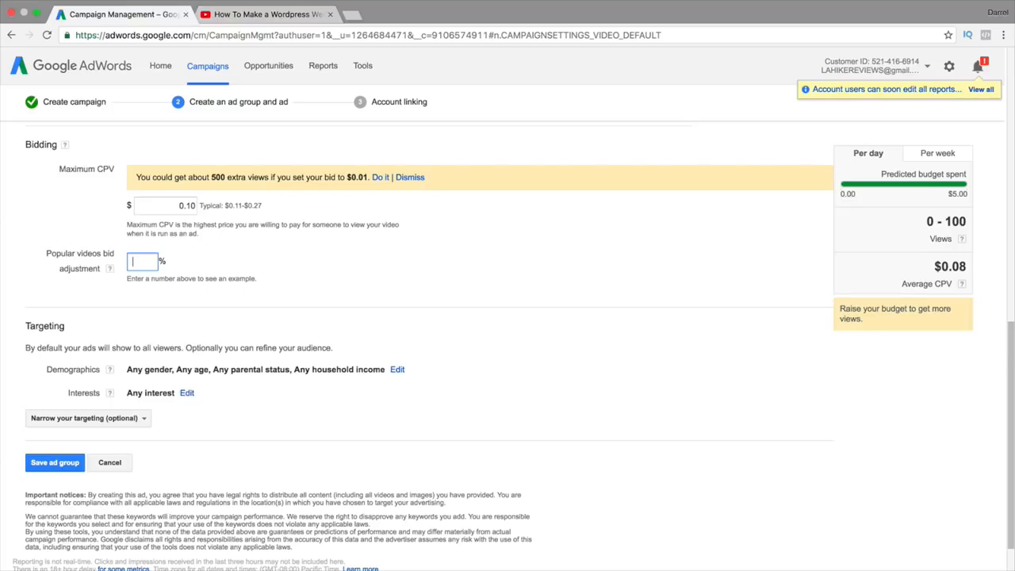
click(187, 275)
- Try excluding Male from the ad group's demographics targeting and cancel the change
scroll(210, 278, down, 2)
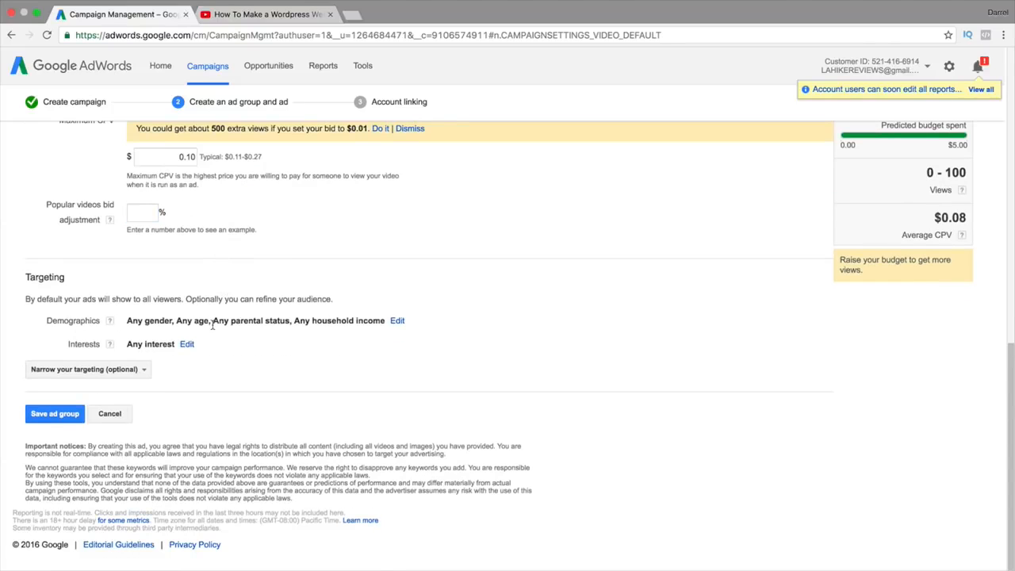
click(397, 321)
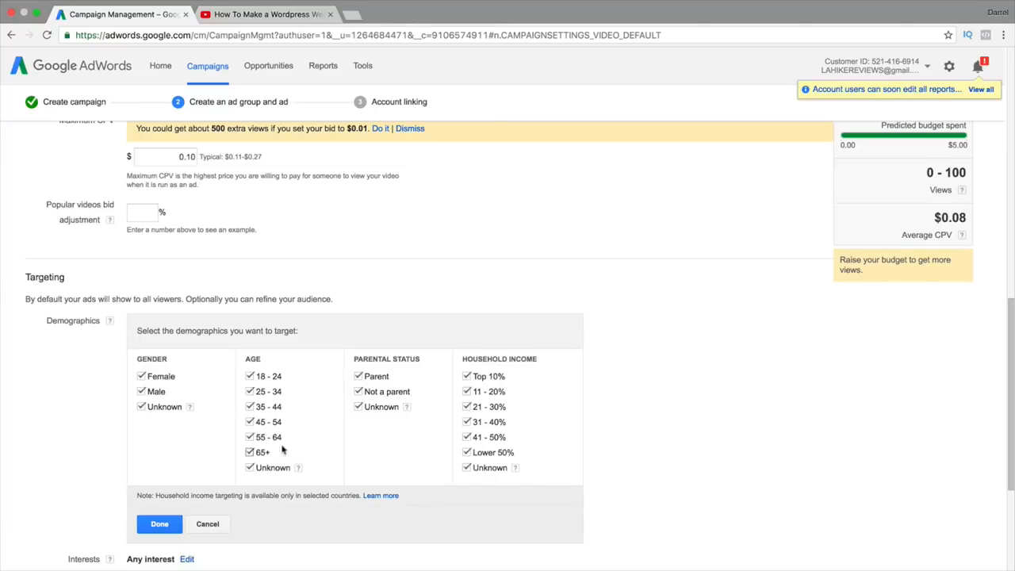
click(141, 391)
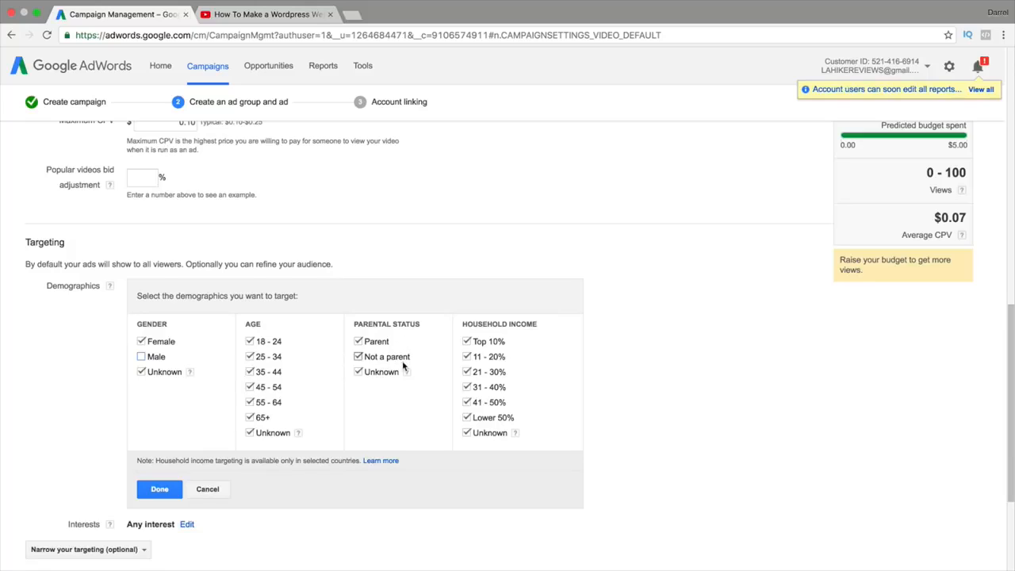
mouse_move(407, 373)
click(220, 490)
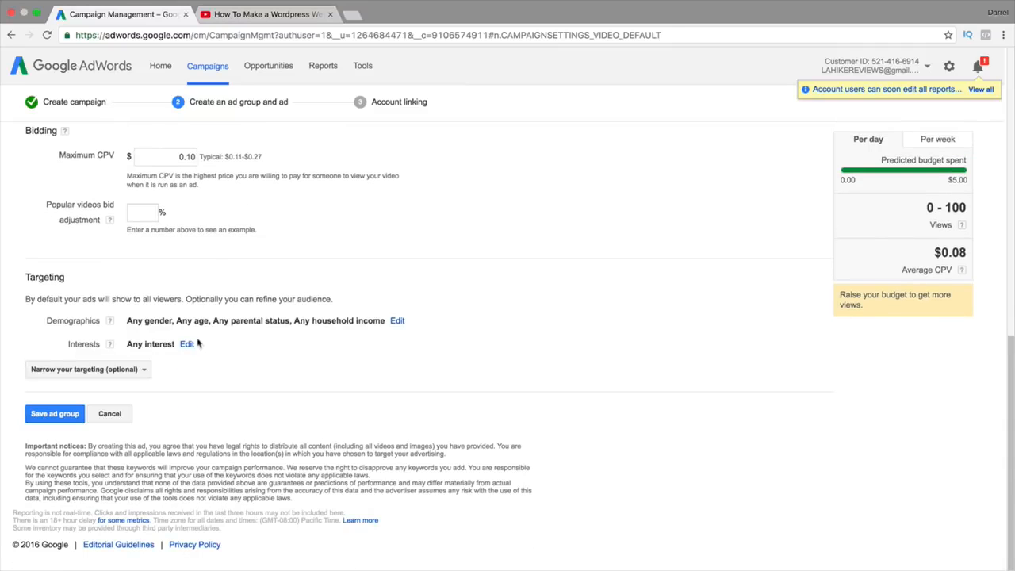
- Open the ad group's interests targeting for editing and look over the available affinity audiences
click(187, 346)
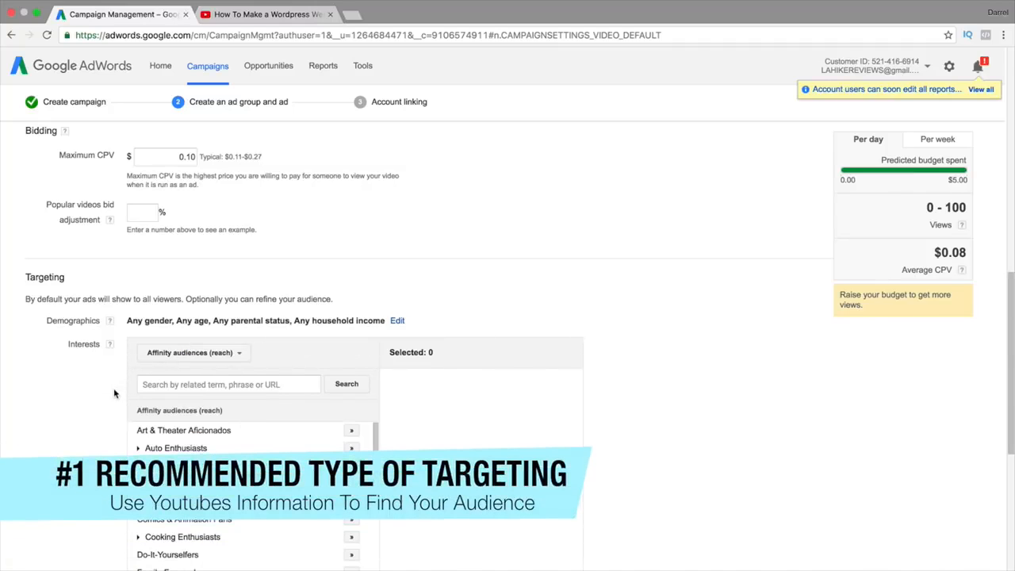
scroll(126, 380, down, 2)
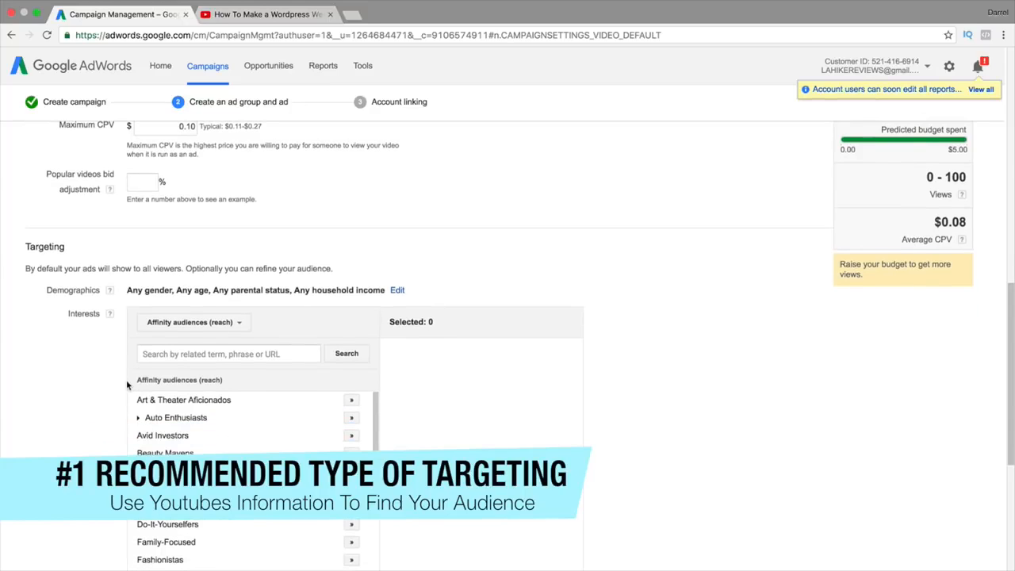
scroll(206, 356, down, 1)
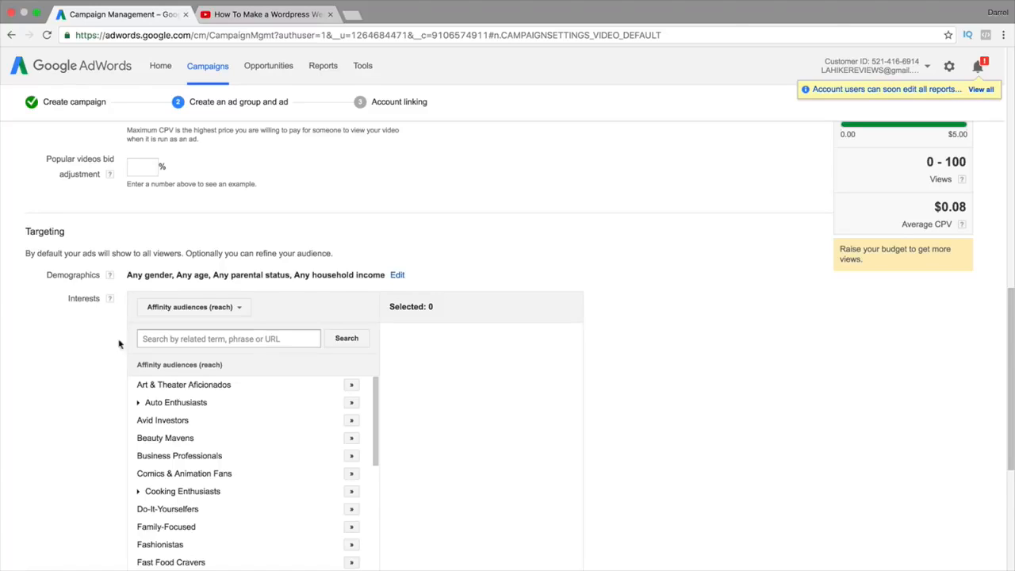
scroll(127, 342, down, 4)
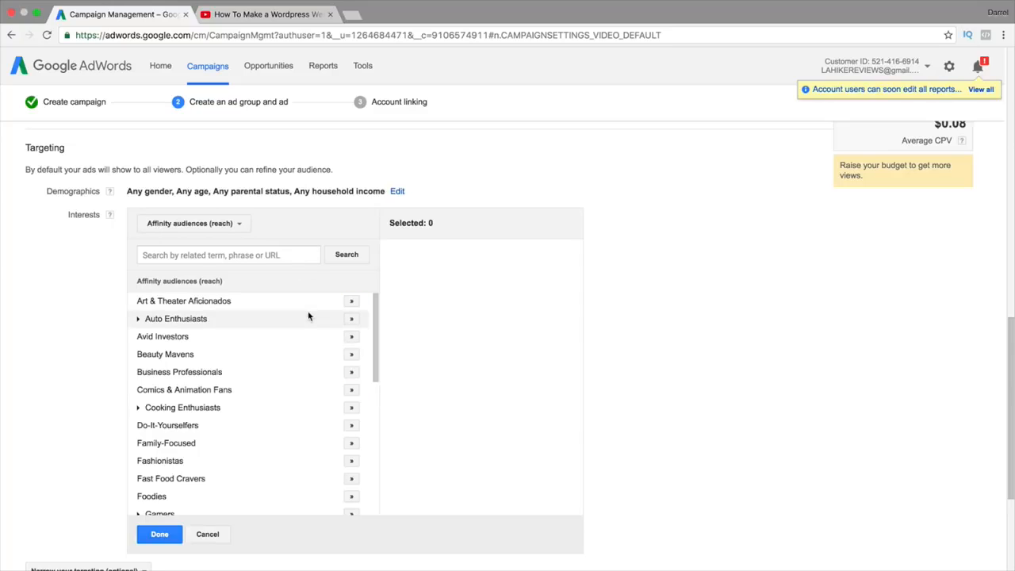
- Search for google analytics in a new browser tab, open Google Analytics, and view the second property's All Web Site Data report
click(352, 15)
text(google analytics)
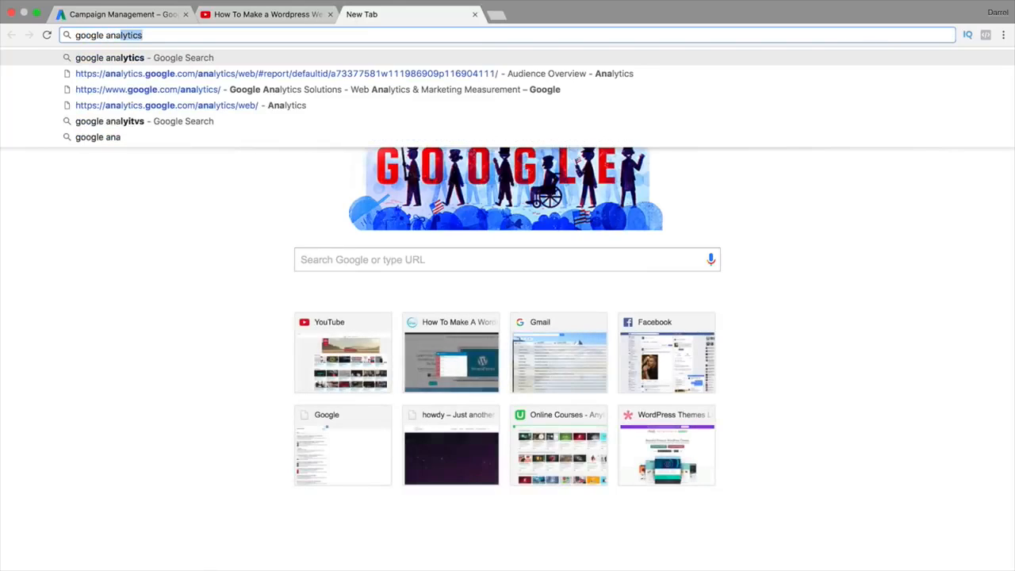
key(Return)
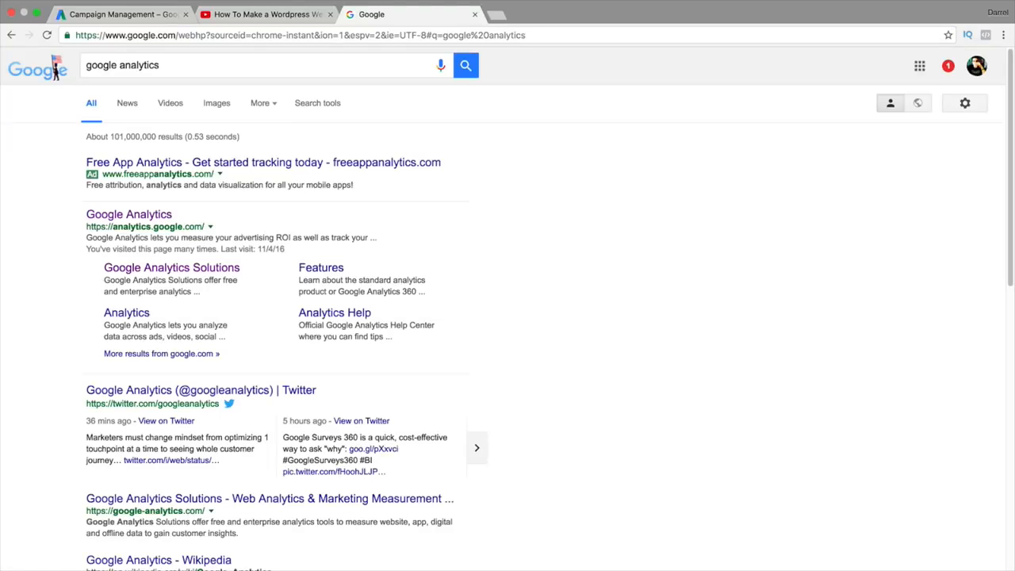
click(162, 223)
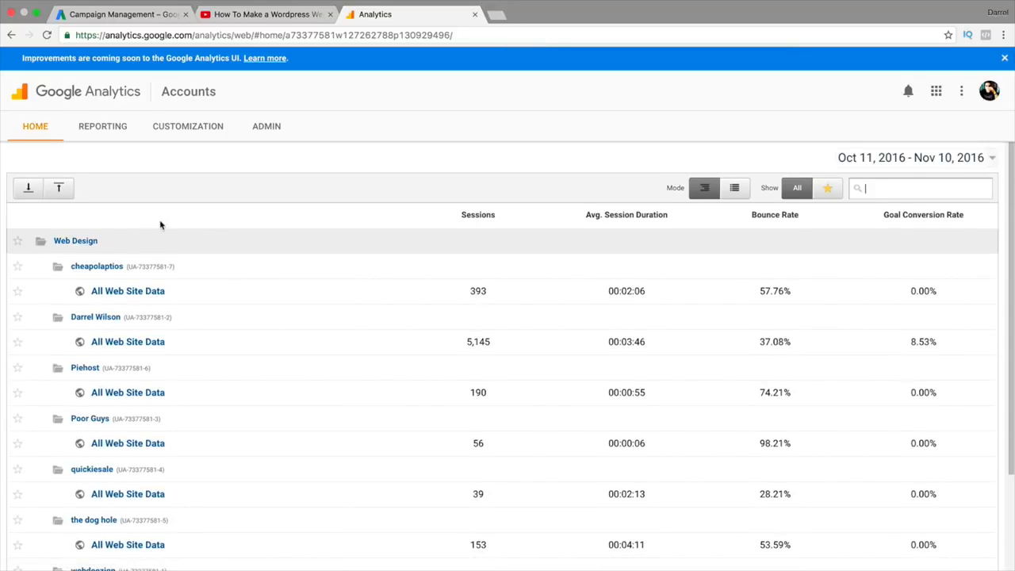
click(125, 341)
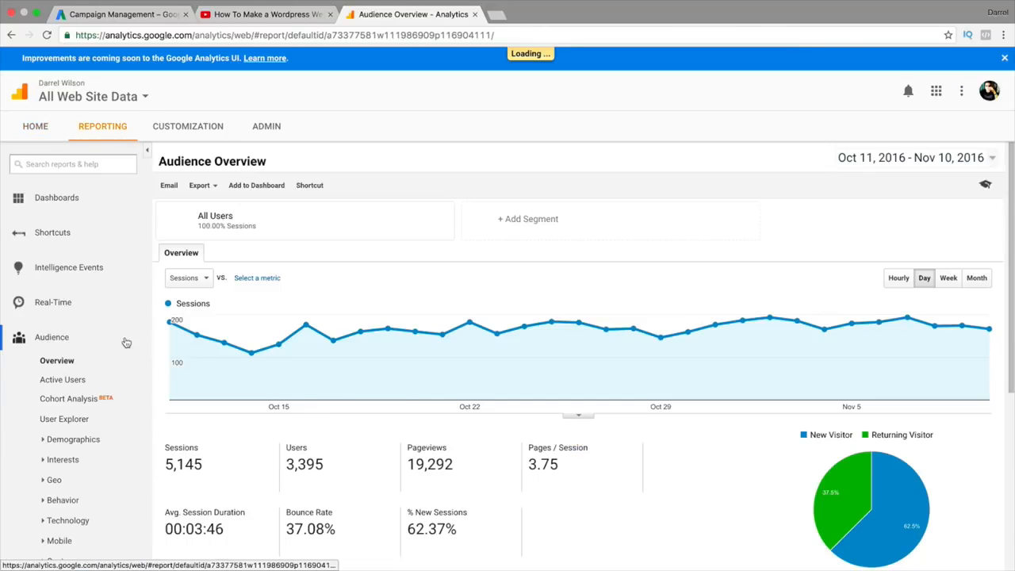
- Open the Affinity Categories report under the audience interests and examine the categories with the most sessions
scroll(125, 353, down, 1)
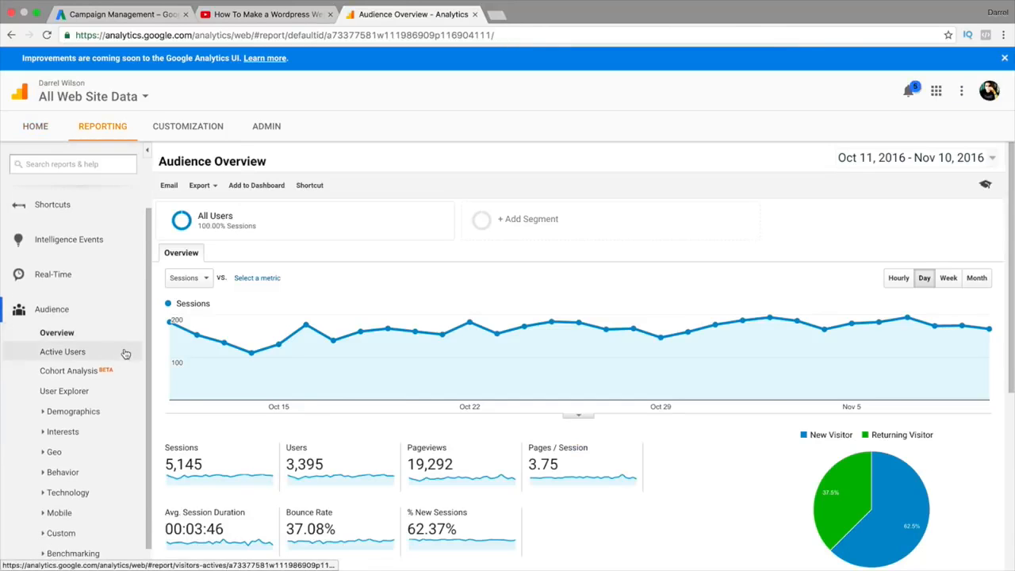
scroll(333, 349, down, 3)
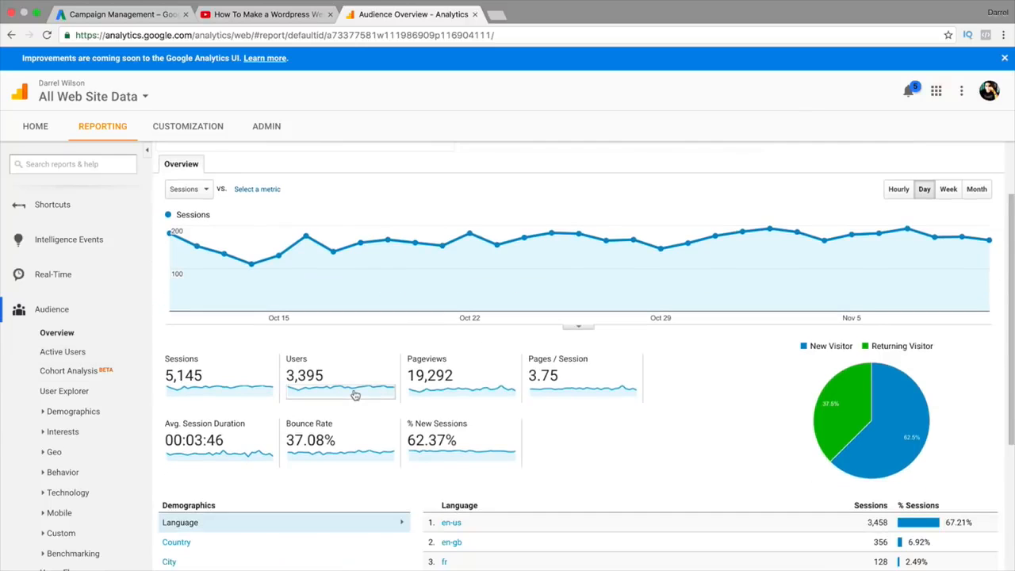
click(82, 432)
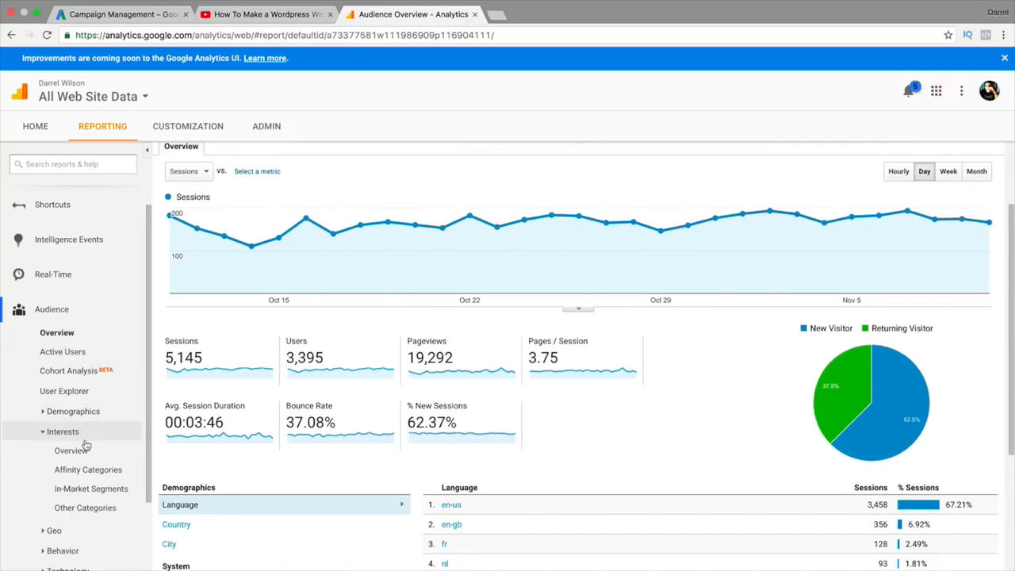
click(87, 473)
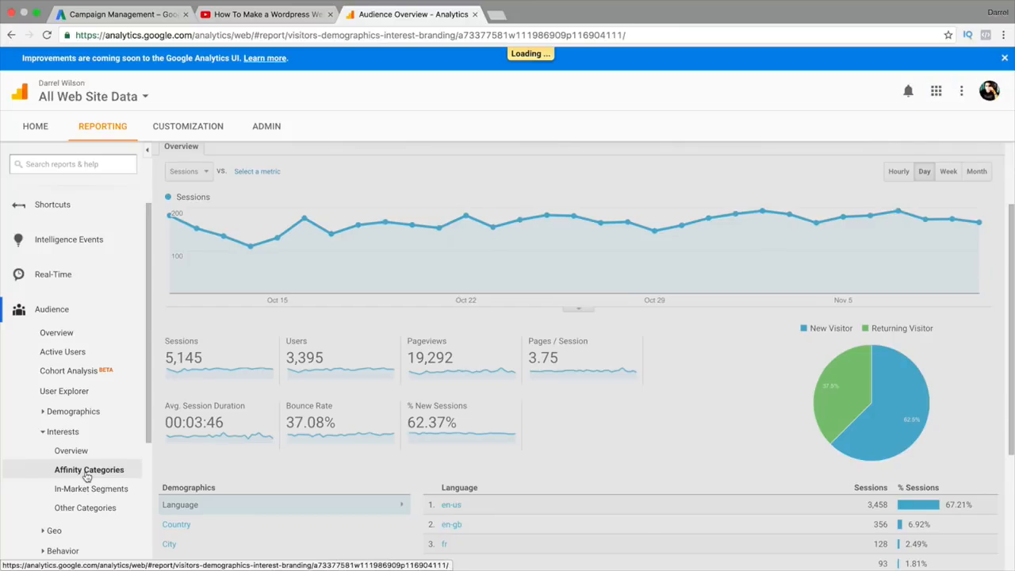
scroll(530, 272, down, 5)
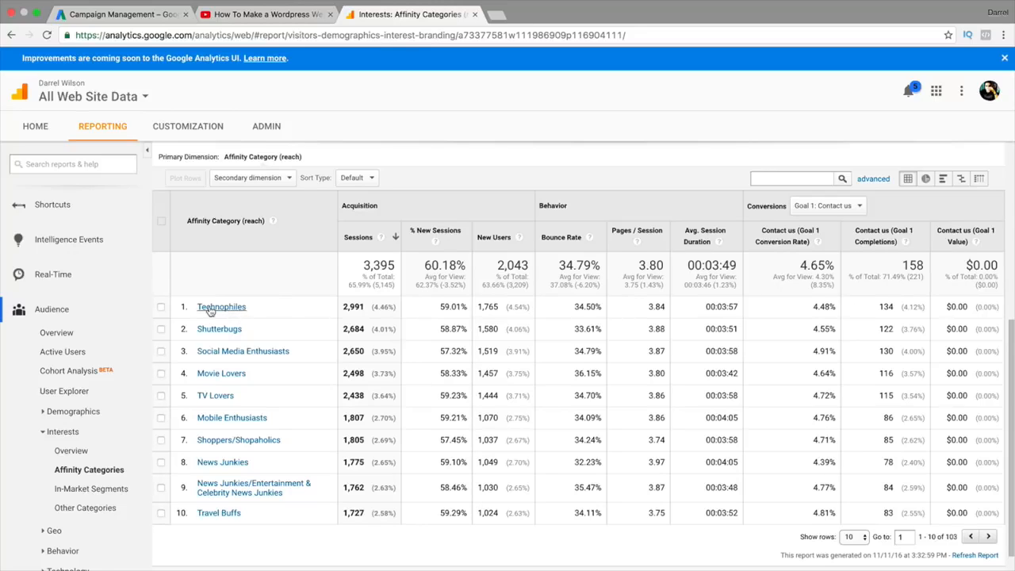
- Return to AdWords, look up techno among the affinity audiences, and add Technophiles and TV Lovers to the targeted interests
click(156, 16)
click(208, 254)
text(techno)
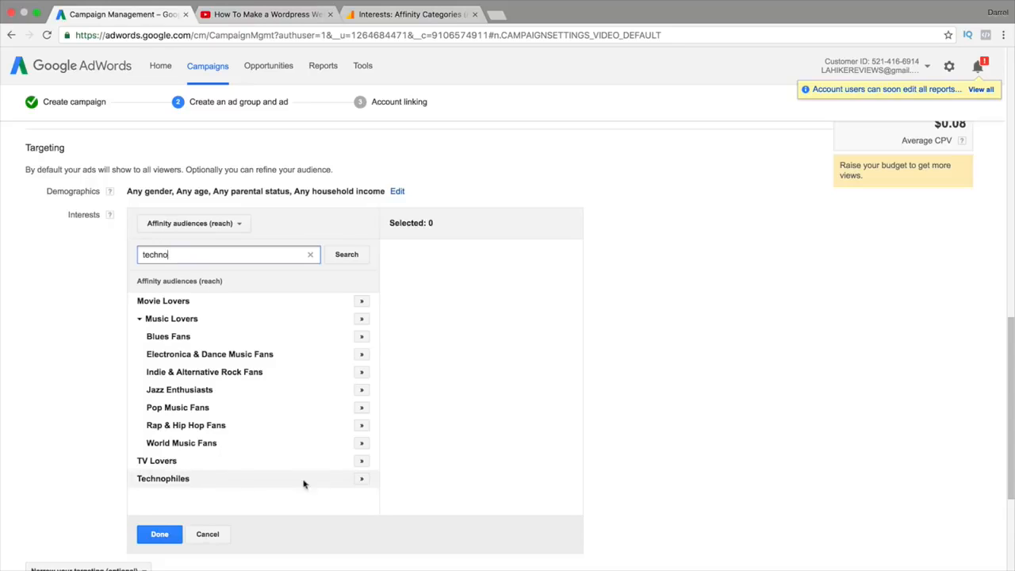
click(362, 480)
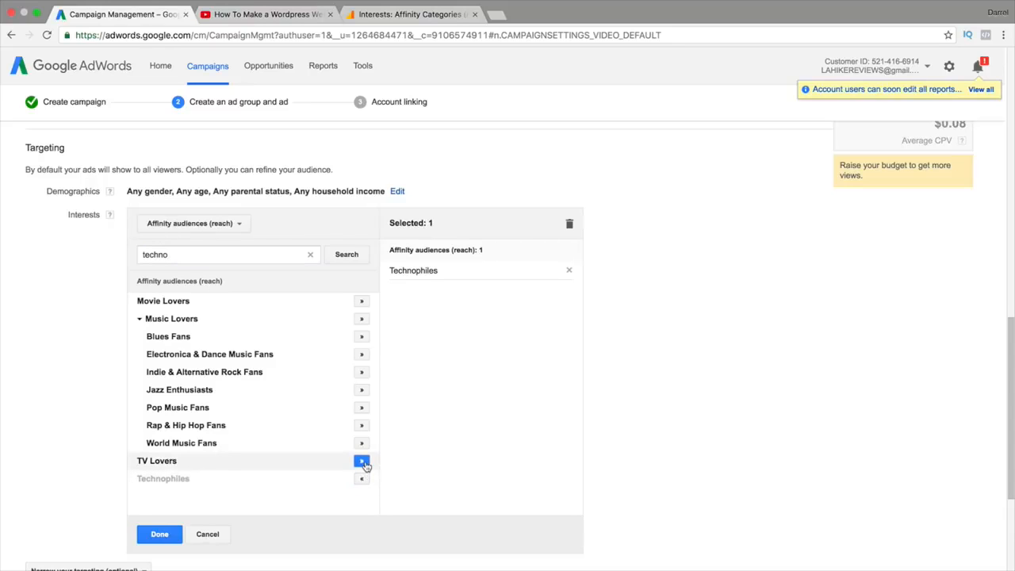
click(362, 460)
- Compare the selected audiences in AdWords with the Affinity Categories report in Google Analytics
click(383, 16)
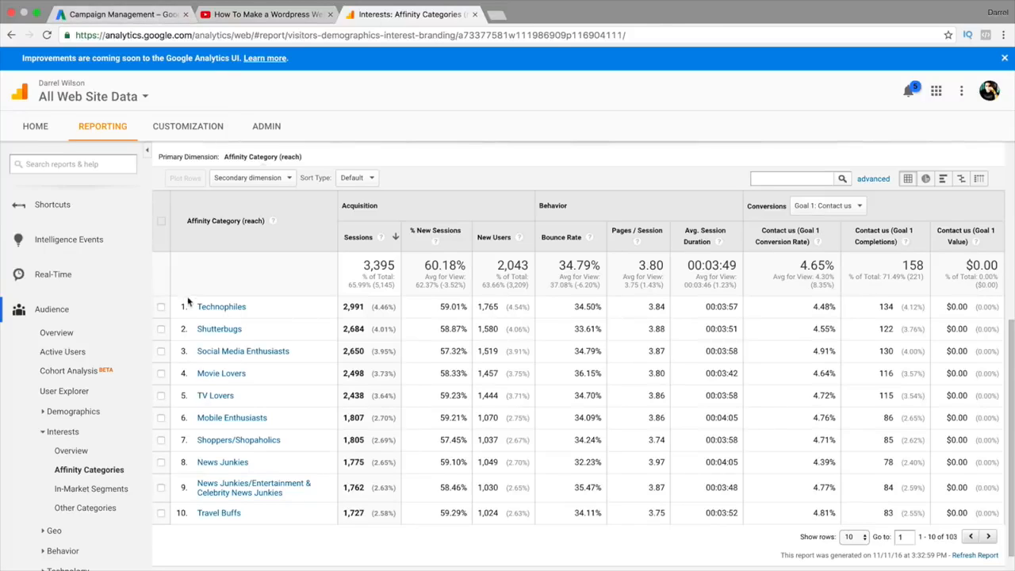
click(151, 15)
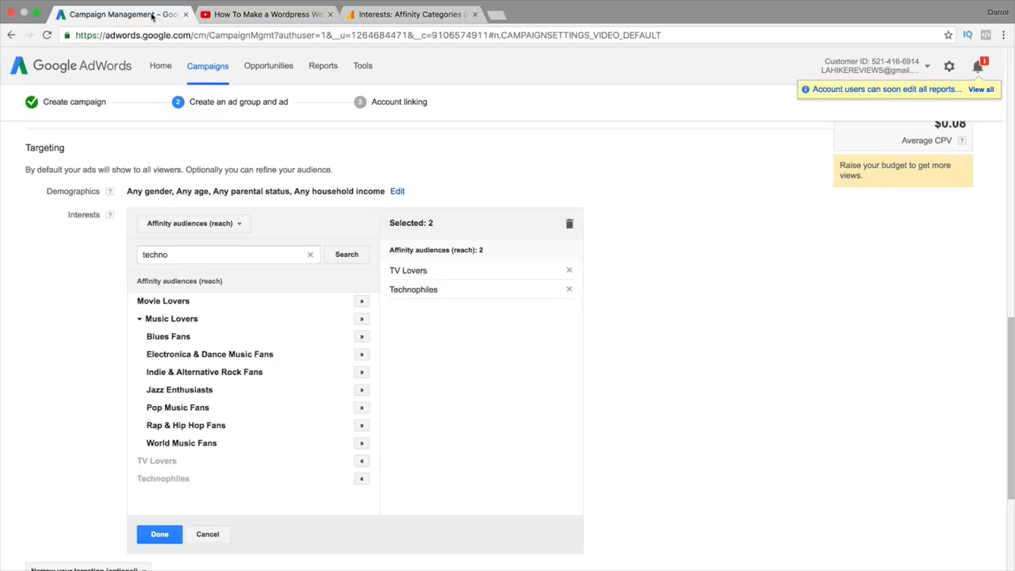
click(440, 10)
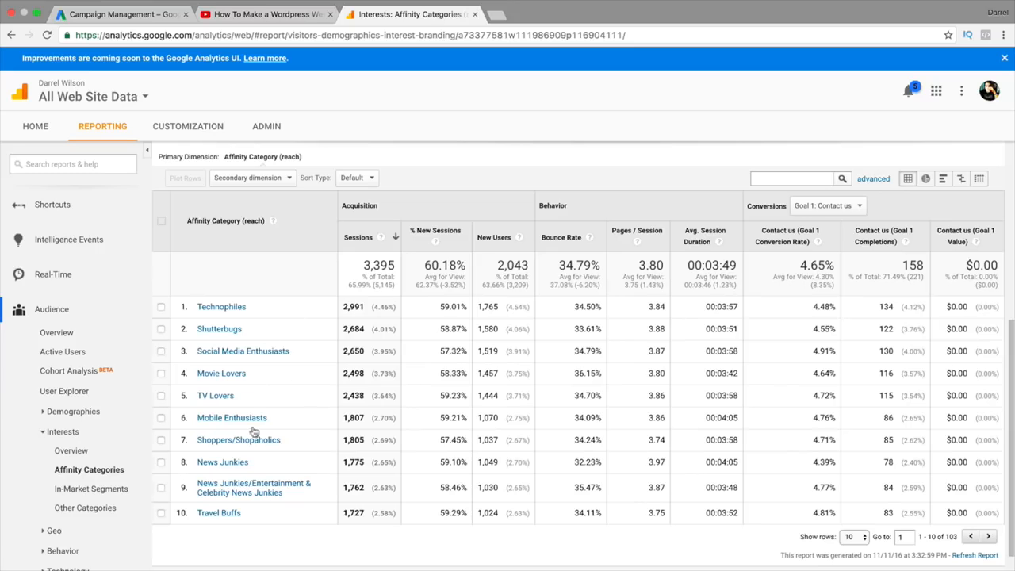
scroll(251, 432, down, 1)
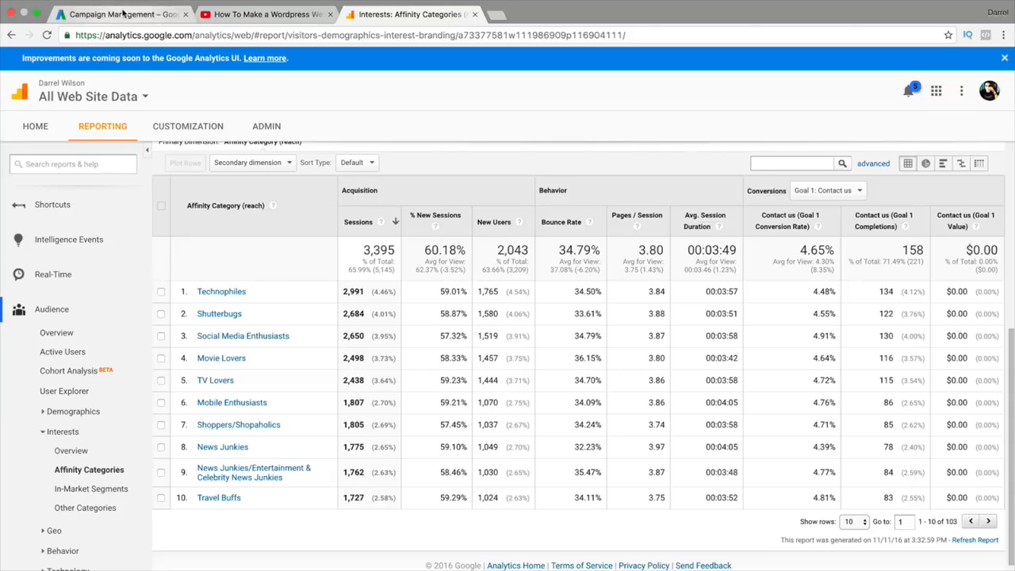
- Return to AdWords, switch the interest list to In-market audiences (ROI), and clear the techno search term
click(124, 16)
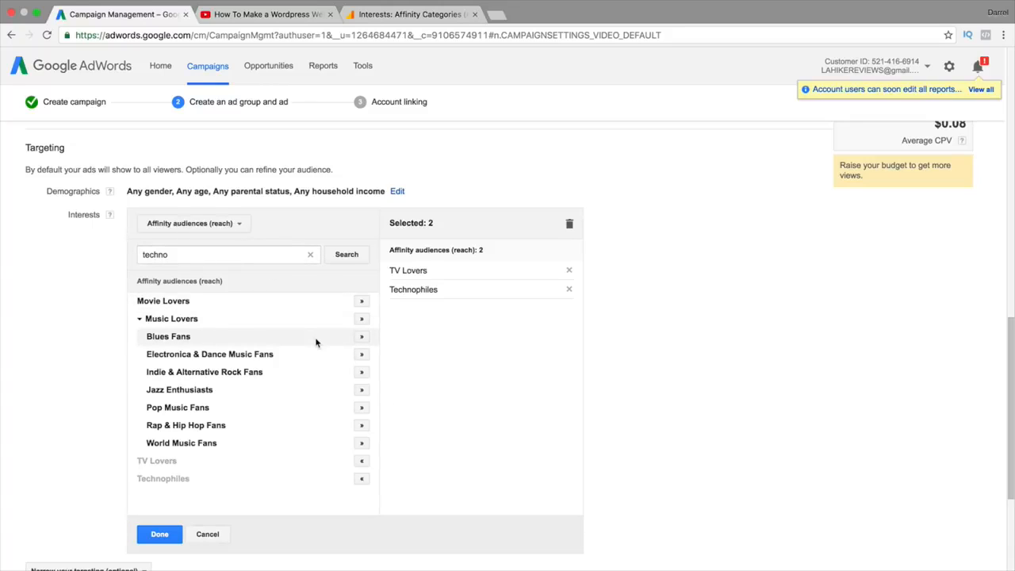
click(238, 225)
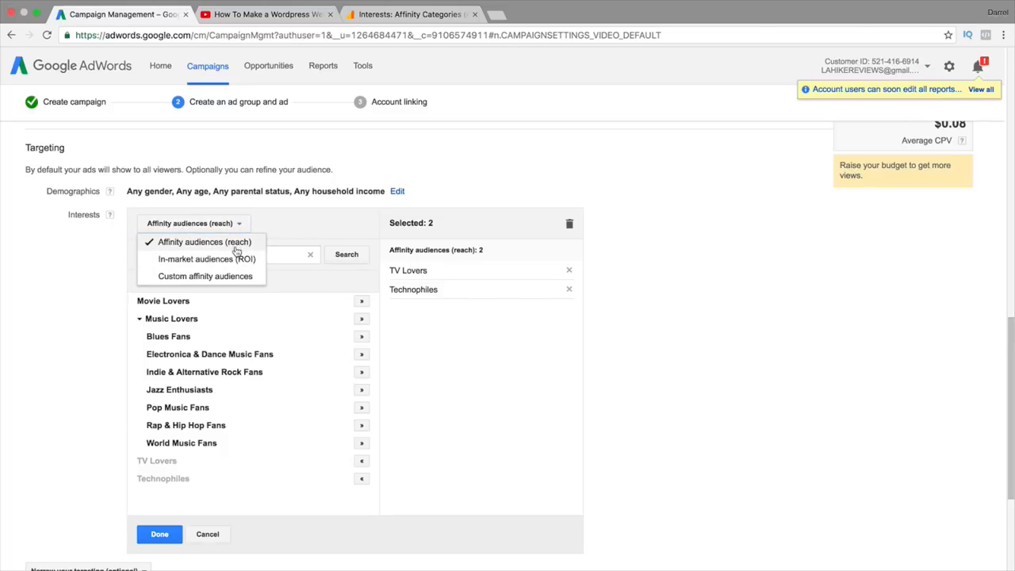
click(234, 248)
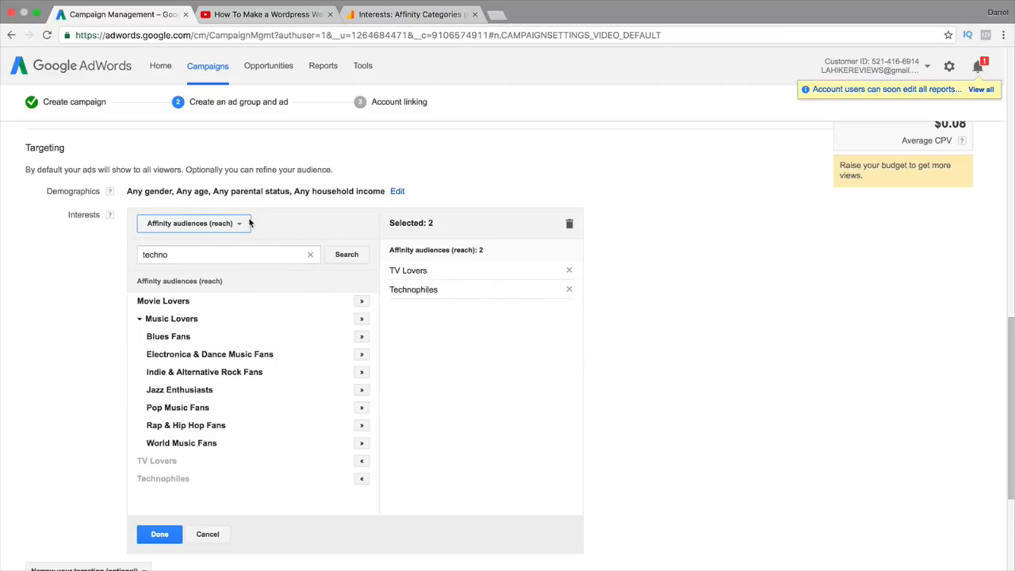
click(221, 224)
click(213, 259)
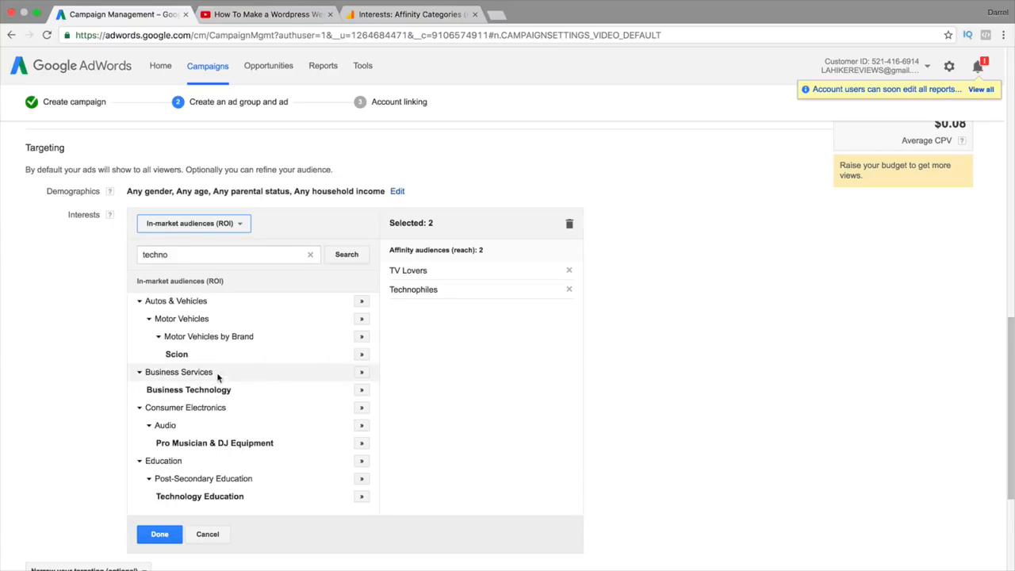
double_click(218, 252)
key(BackSpace)
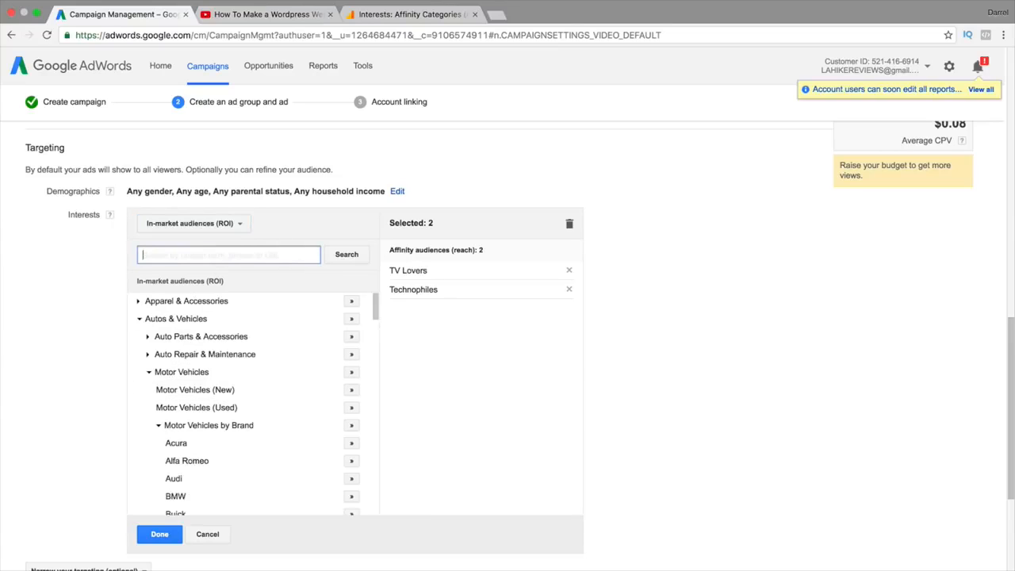
- Open the In-Market Segments report in Google Analytics and examine the segments with the most sessions
click(412, 15)
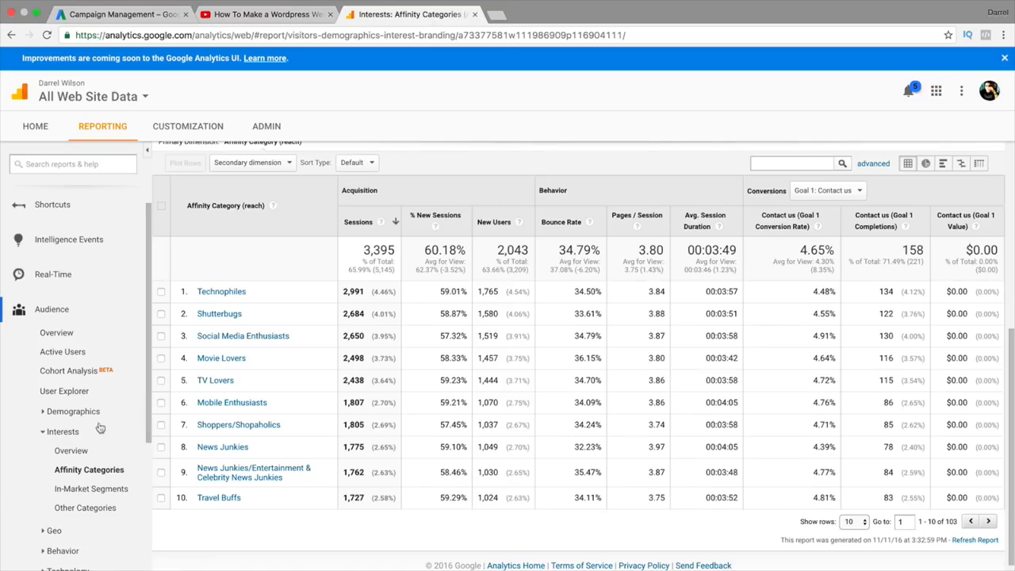
click(91, 488)
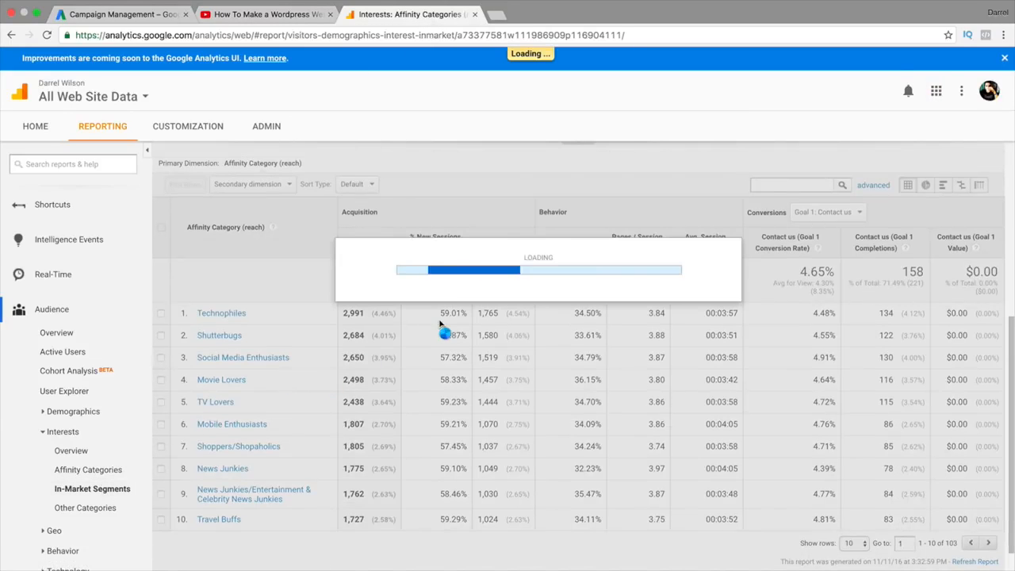
scroll(451, 360, down, 2)
scroll(451, 360, down, 3)
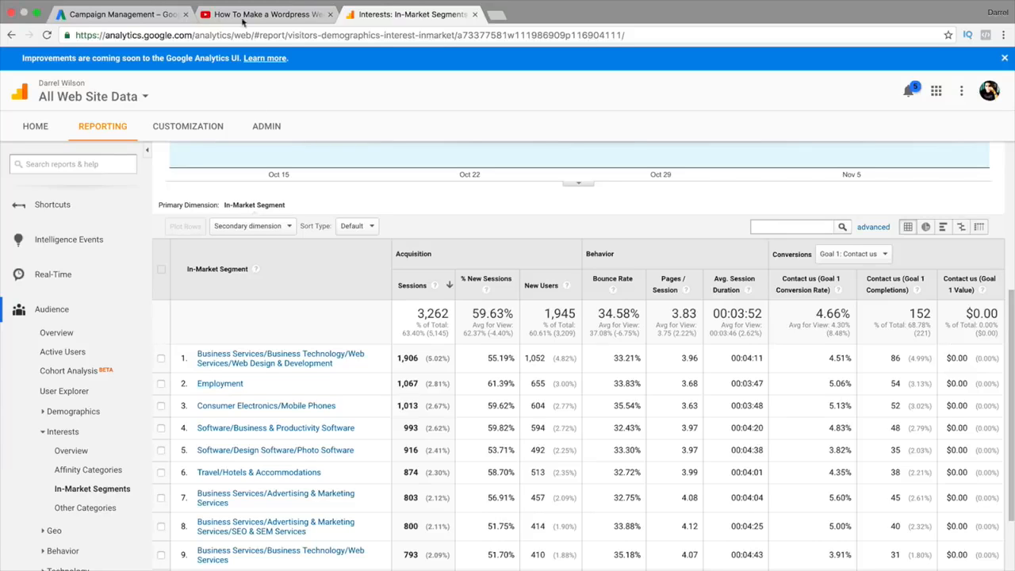
- Return to AdWords, search the in-market audiences for business, and look through the matching categories
click(123, 14)
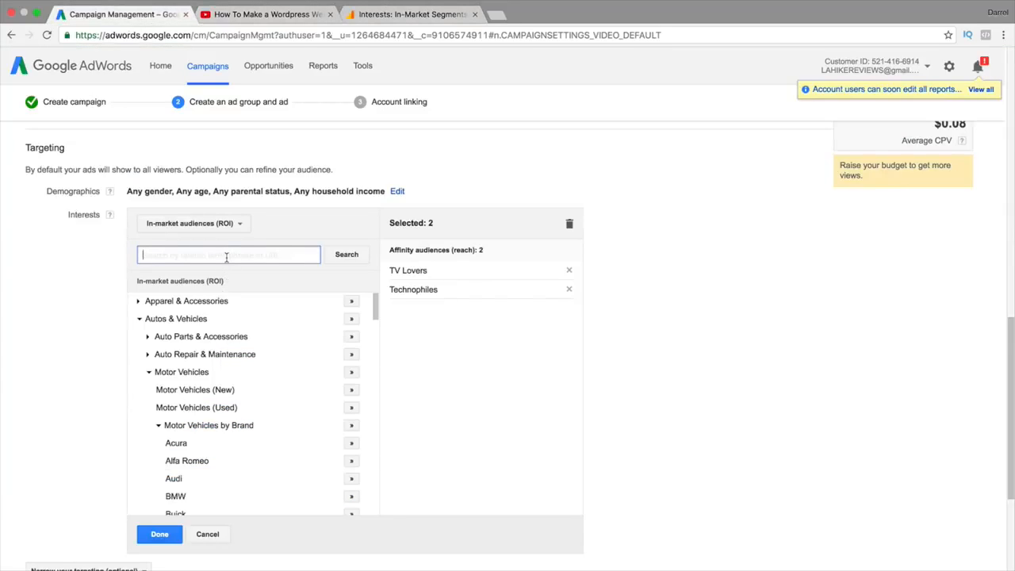
text(business)
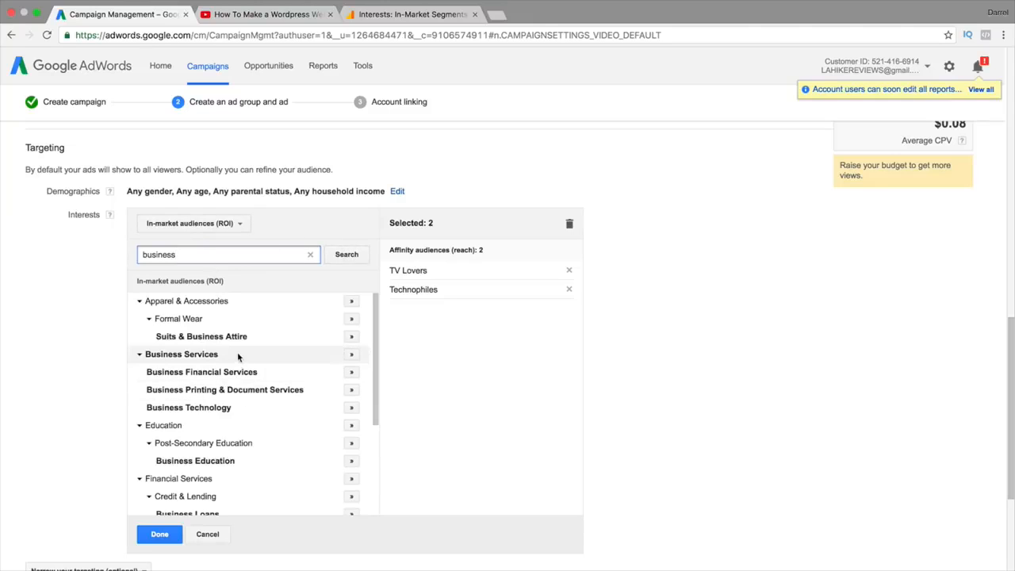
scroll(255, 420, down, 2)
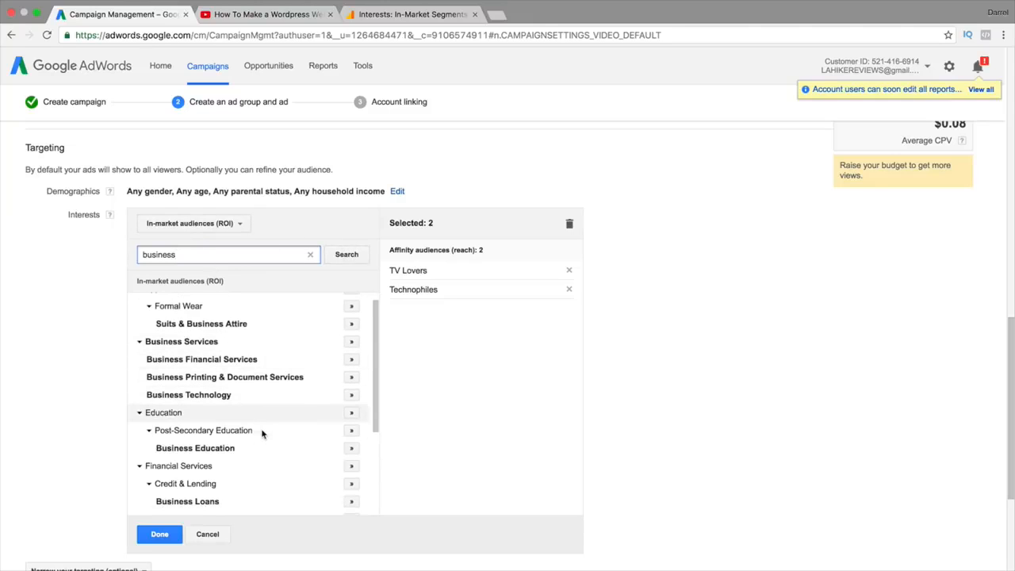
scroll(269, 436, down, 4)
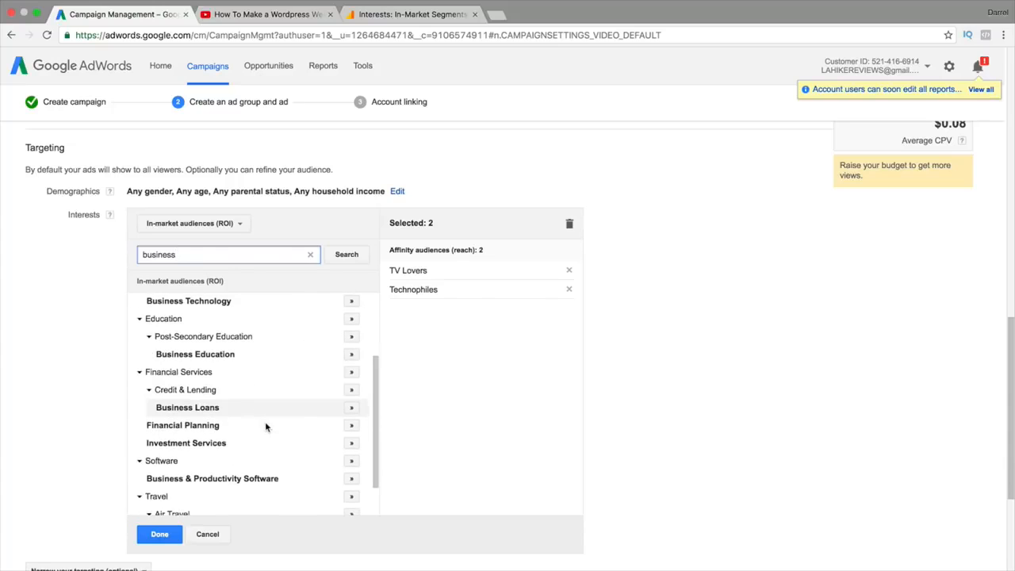
scroll(278, 429, down, 2)
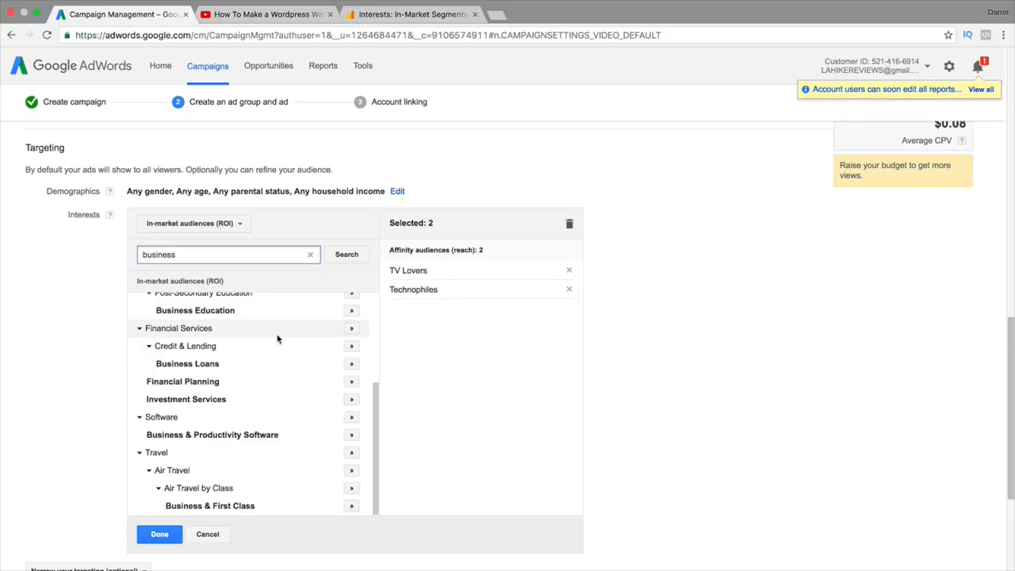
- Search the in-market audiences for employment and add the Employment category to the targeted interests
triple_click(272, 255)
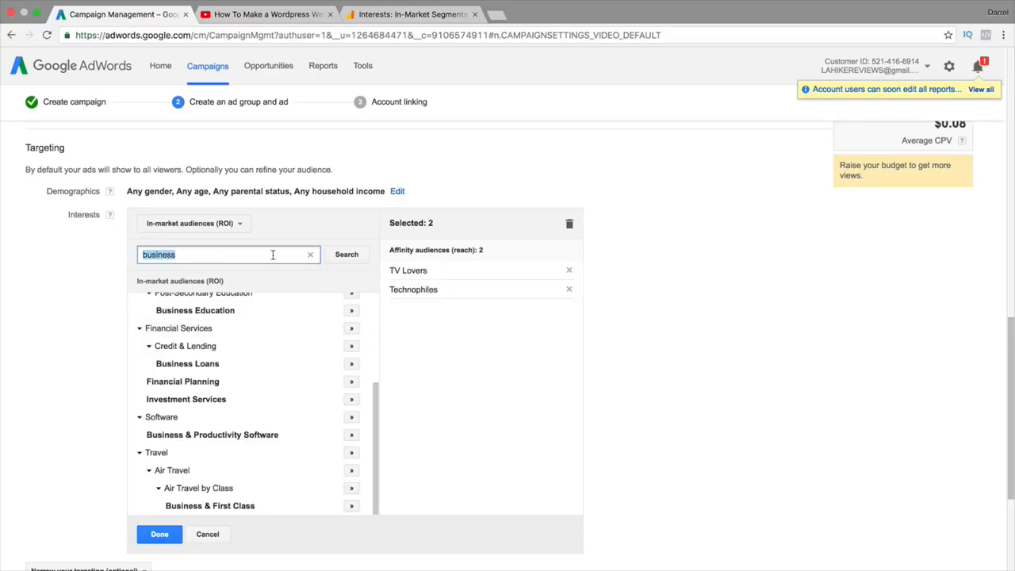
text(business)
key(BackSpace)
key(BackSpace)
key(BackSpace)
key(BackSpace)
key(BackSpace)
key(BackSpace)
key(BackSpace)
key(BackSpace)
text(employment)
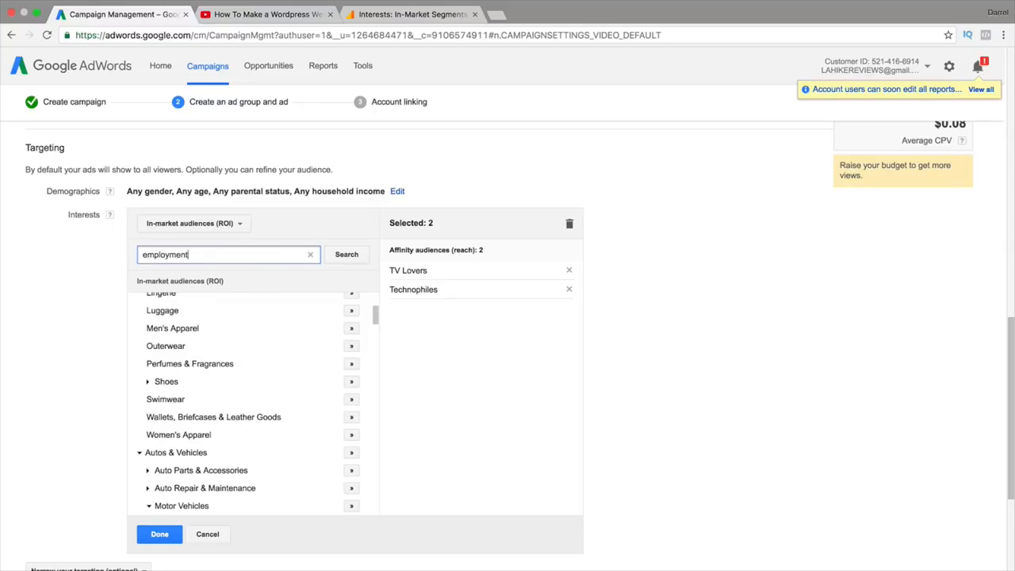
key(Return)
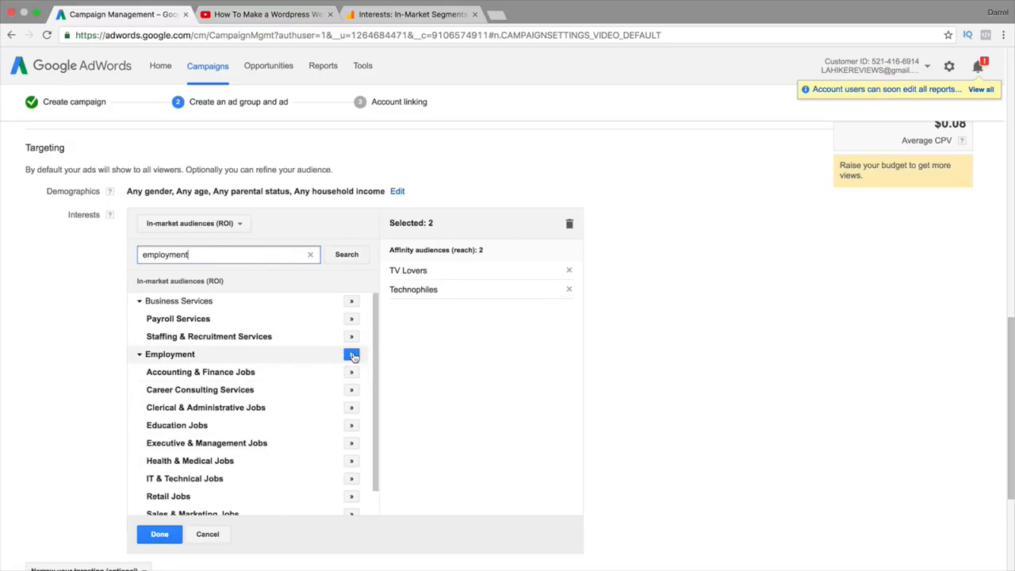
click(352, 355)
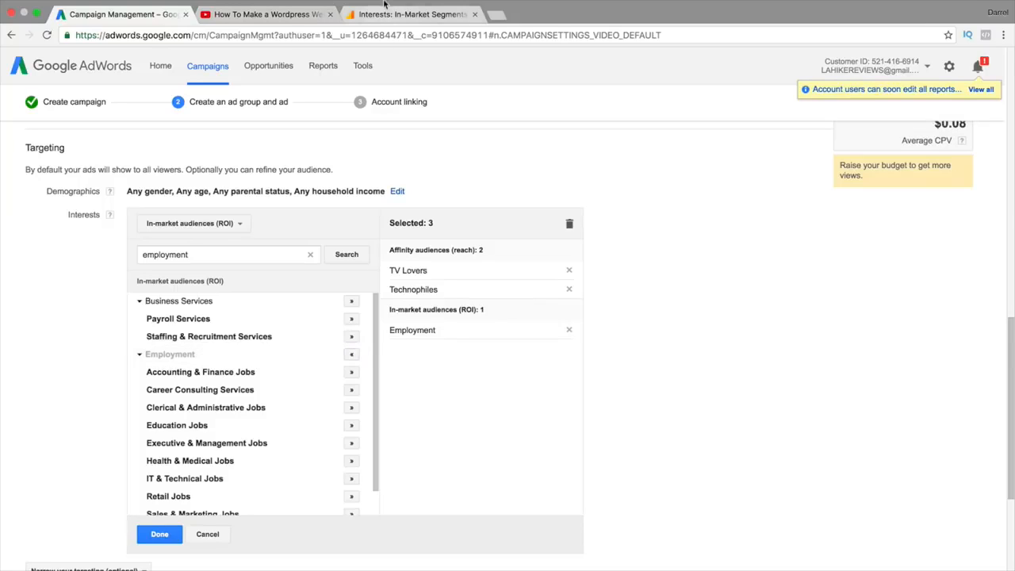
- Recheck the In-Market Segments report in Google Analytics, and cancel the interest selection back in AdWords
click(409, 14)
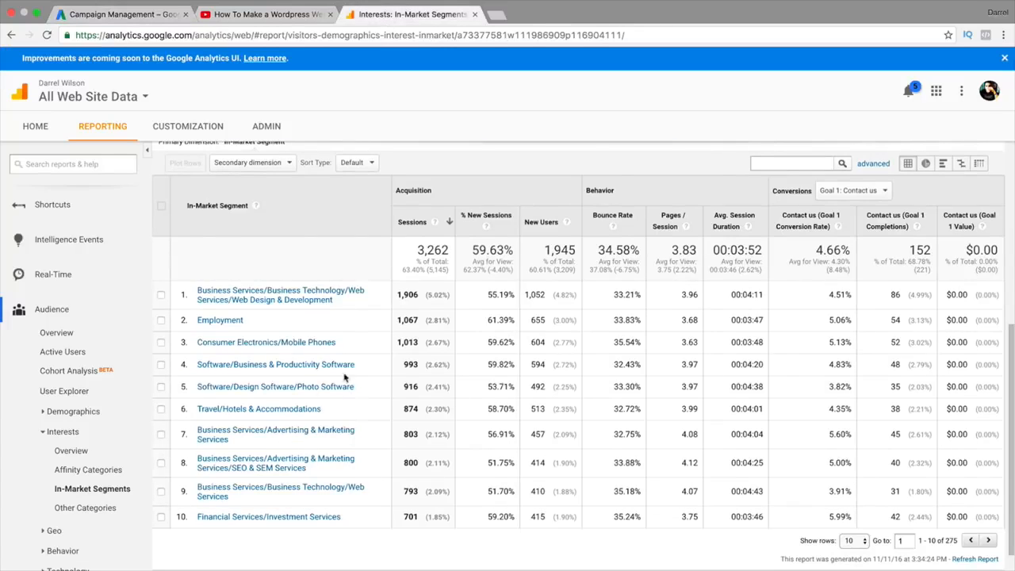
click(150, 14)
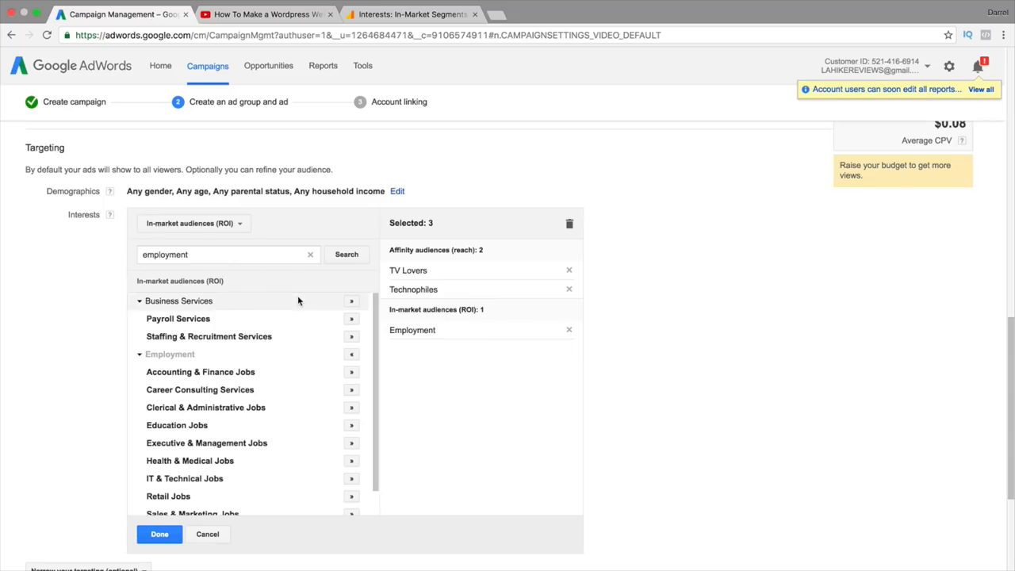
click(235, 223)
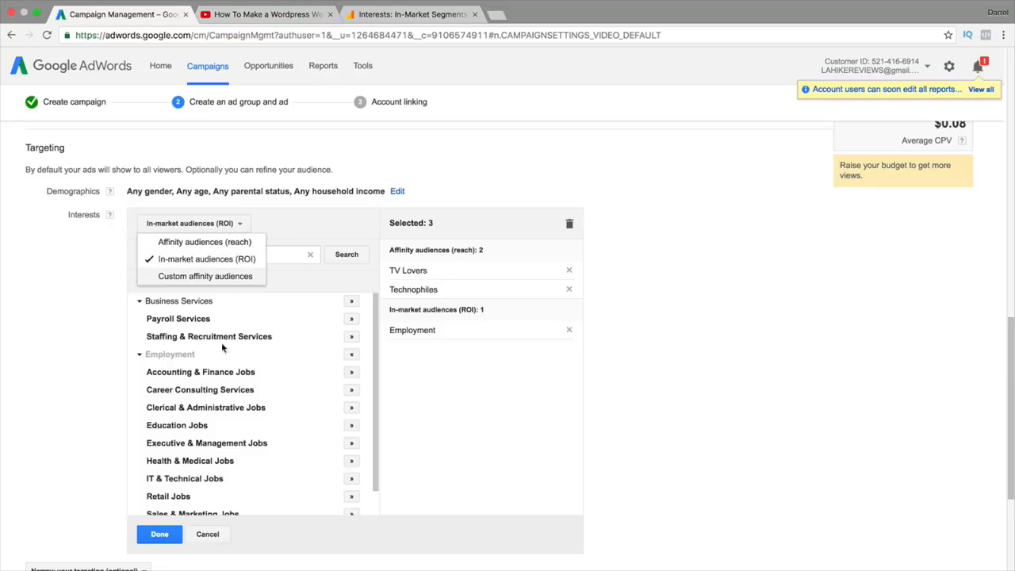
click(209, 533)
click(209, 534)
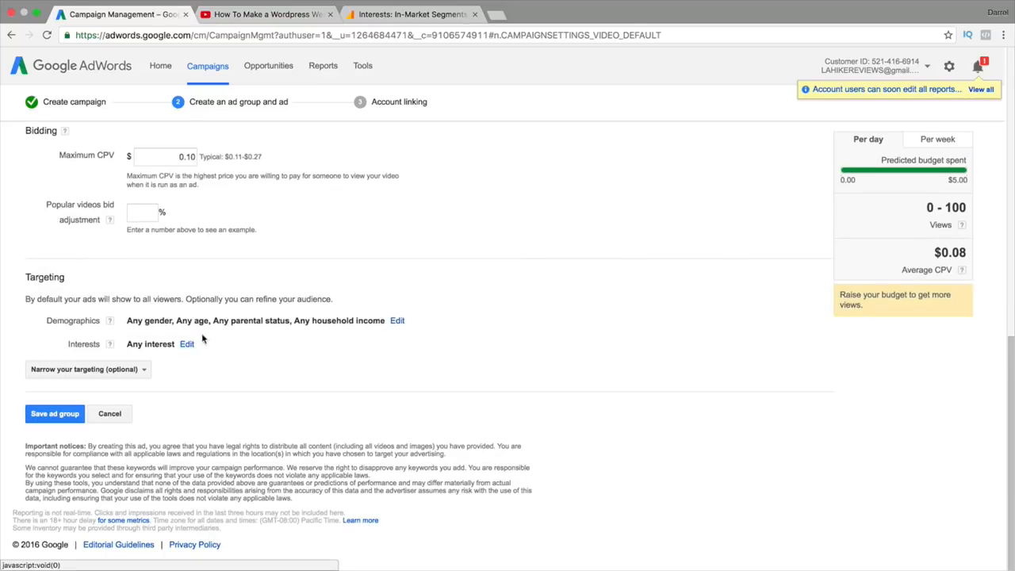
- Narrow the ad group's targeting by Placements and search the placement suggestions for divi theme
click(108, 372)
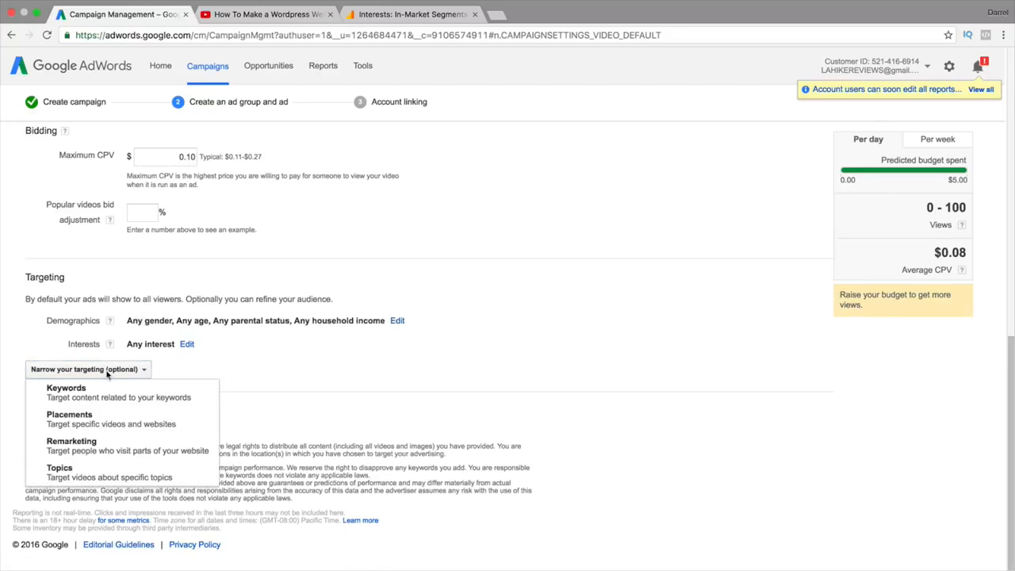
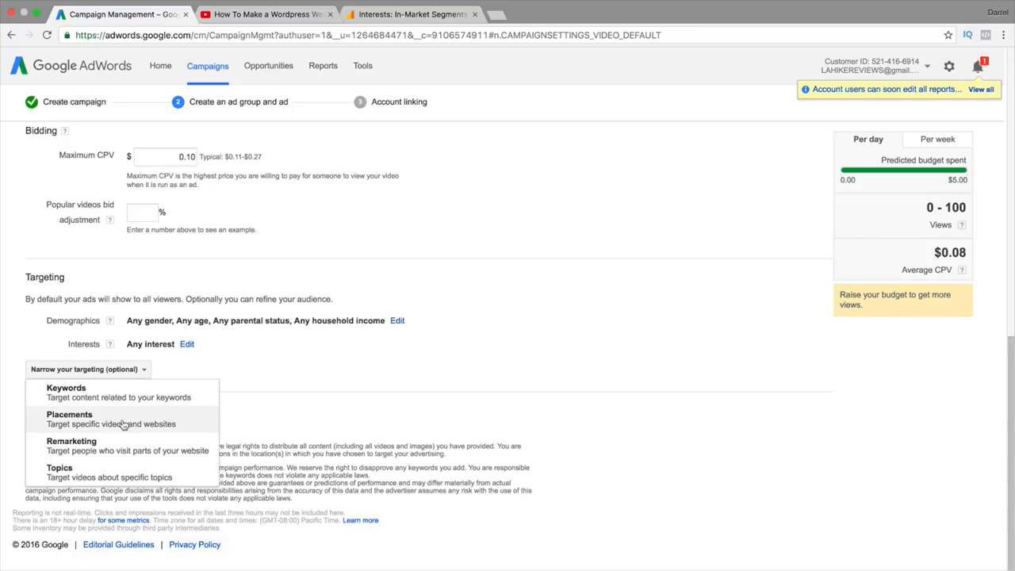
click(123, 426)
scroll(121, 418, down, 4)
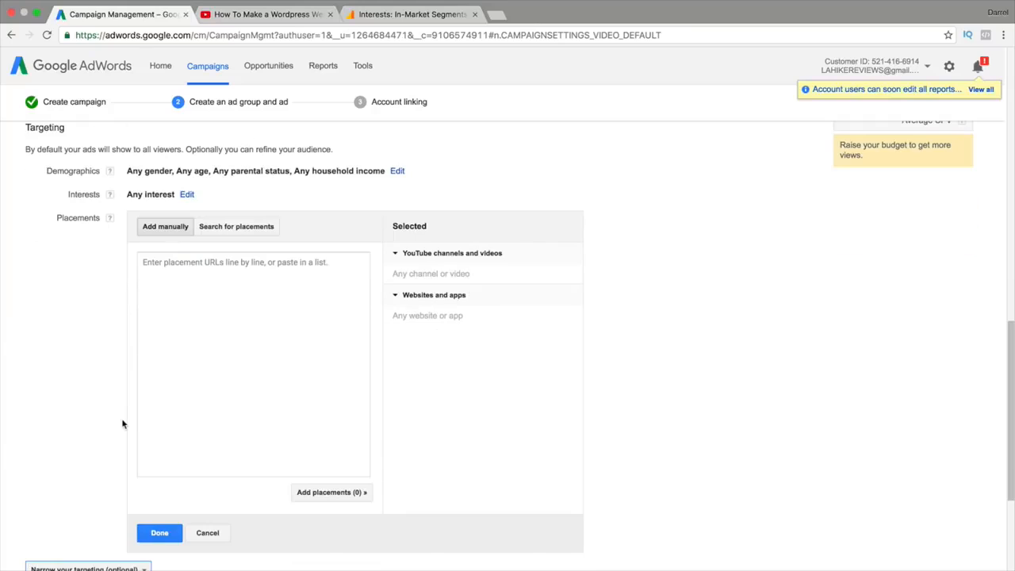
click(237, 229)
click(238, 257)
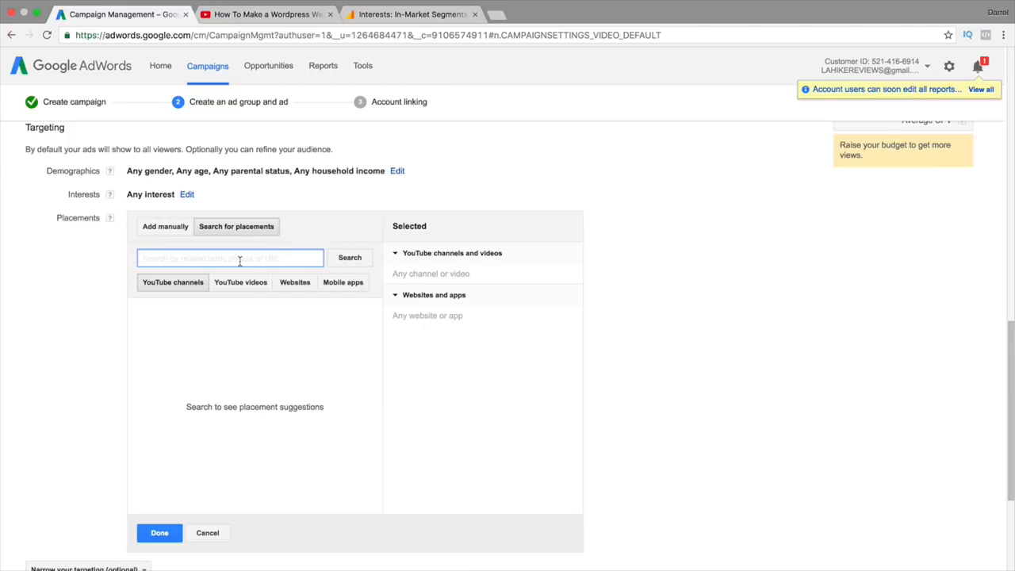
text(divi theme)
key(Return)
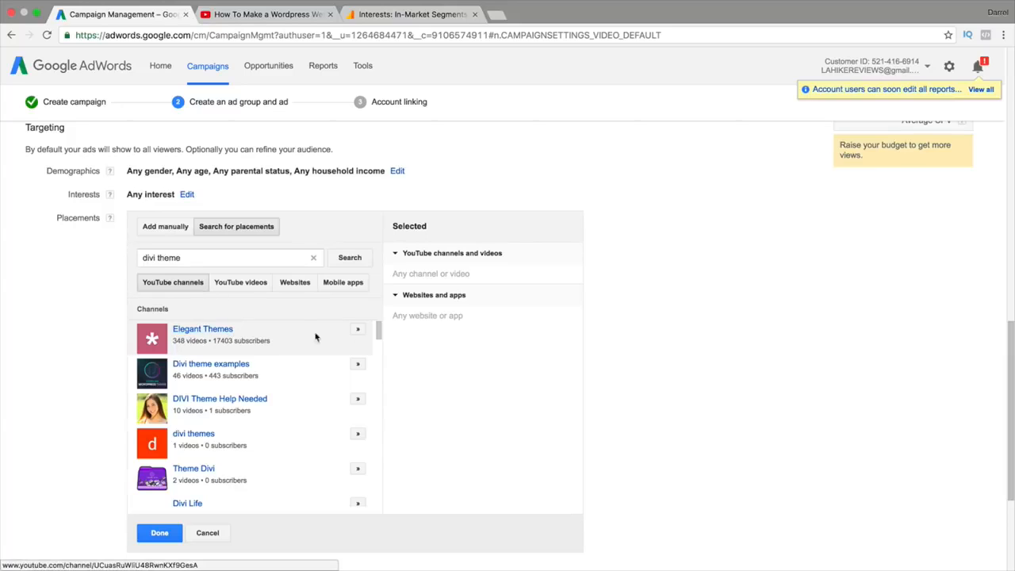
- Add the Elegant Themes YouTube channel and the Introducing Divi 3.0 YouTube video to the selected placements
click(359, 329)
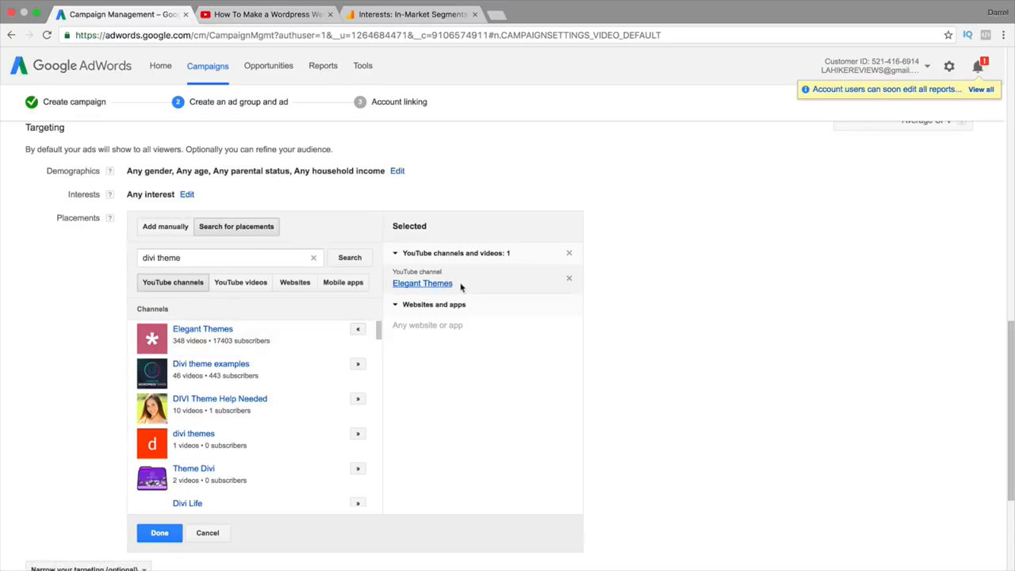
click(254, 284)
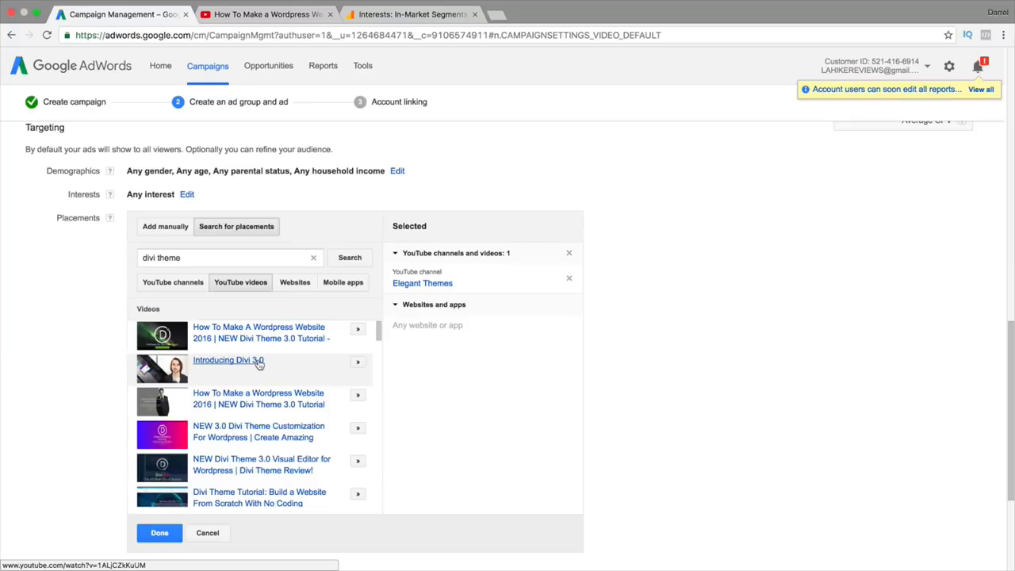
click(358, 363)
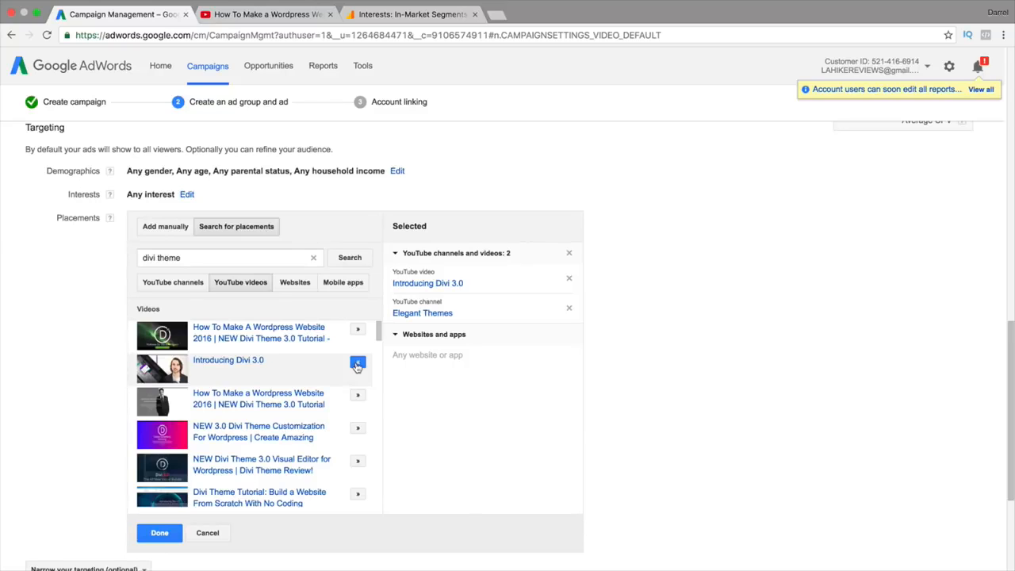
- View the website placement suggestions for divi theme and select the search term for replacement
click(302, 287)
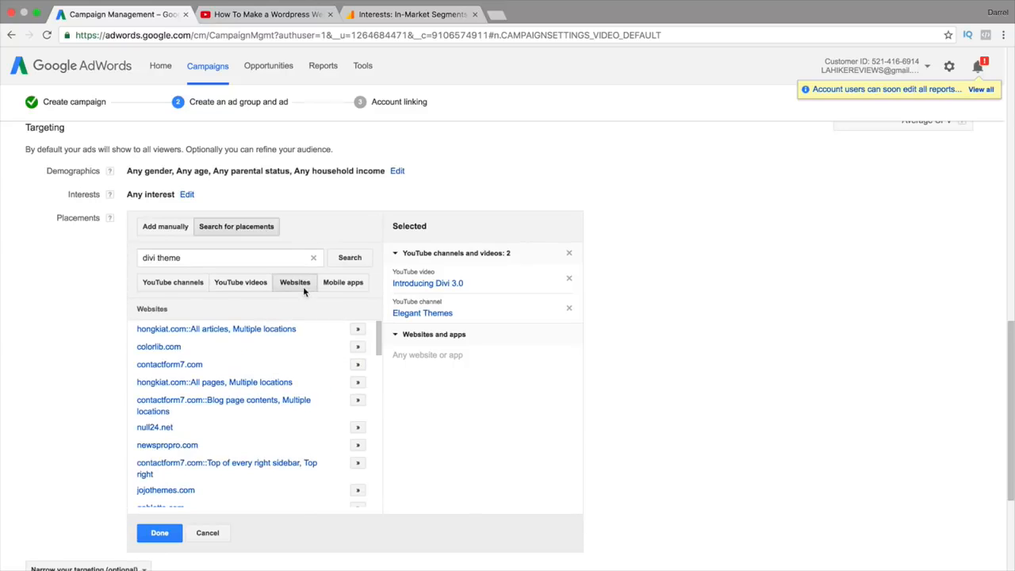
triple_click(292, 257)
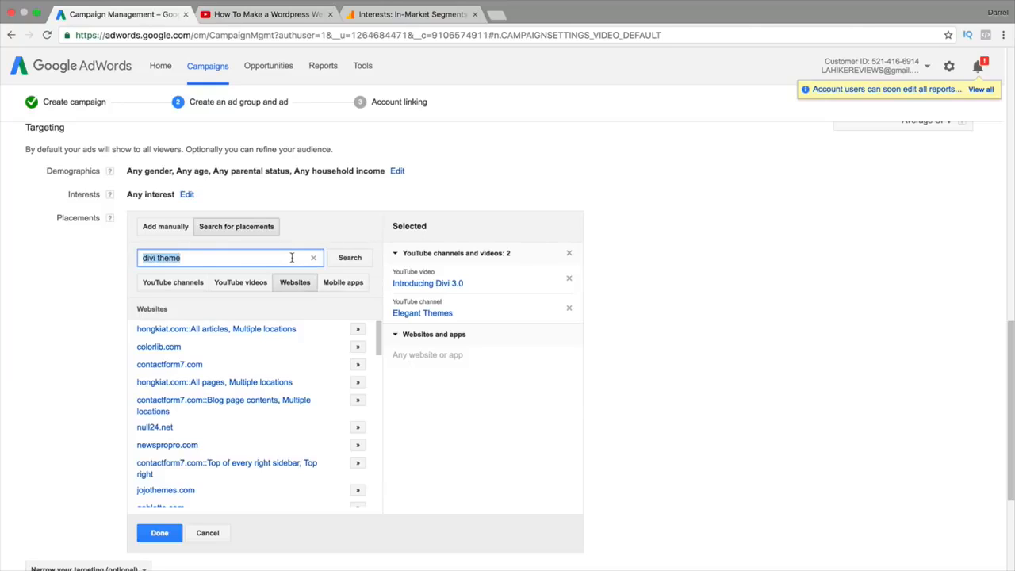
- Search the website placements for "elegant themes" and review the suggested sites
text(elegant themes)
key(Return)
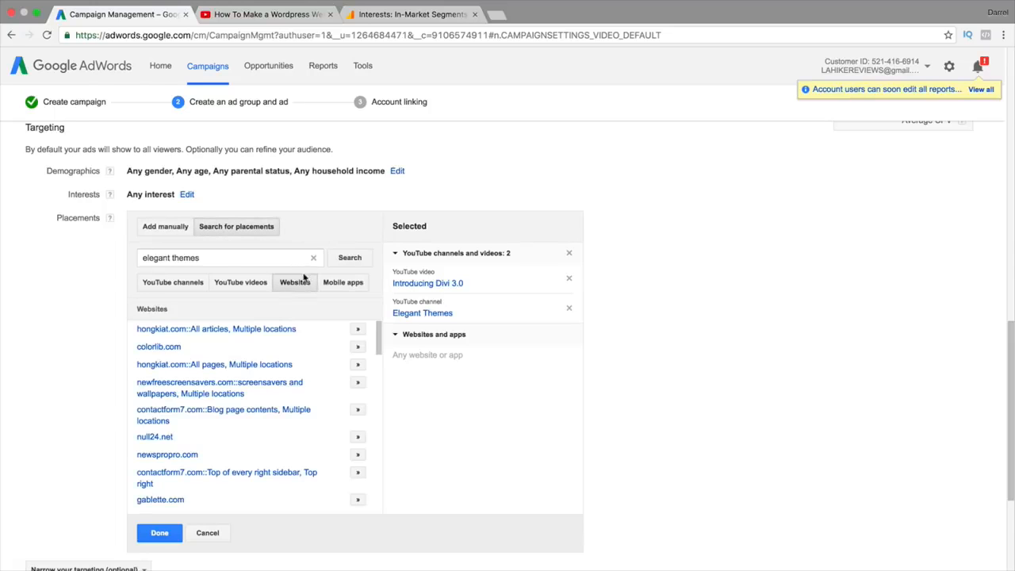
scroll(290, 356, down, 1)
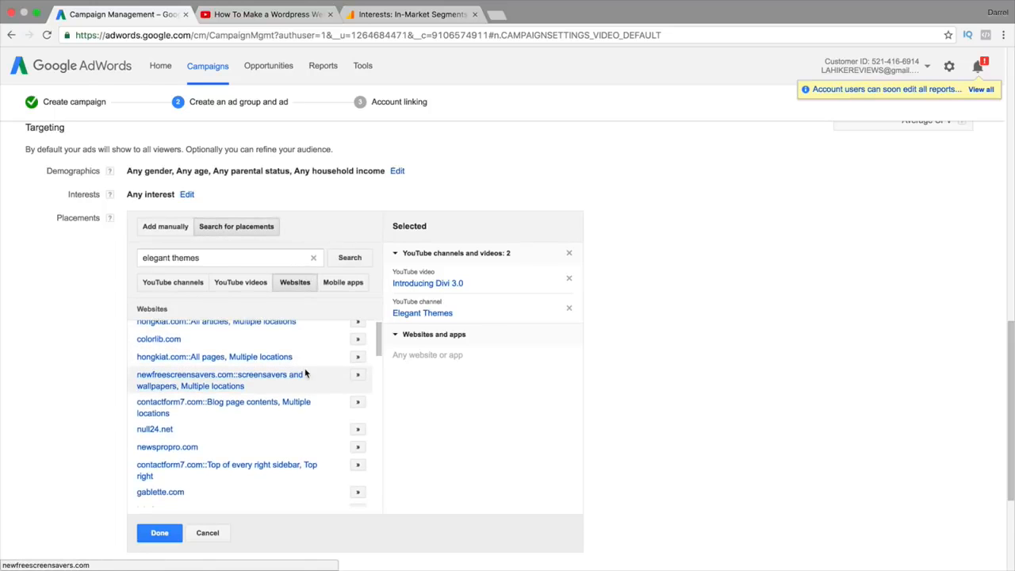
scroll(306, 374, down, 4)
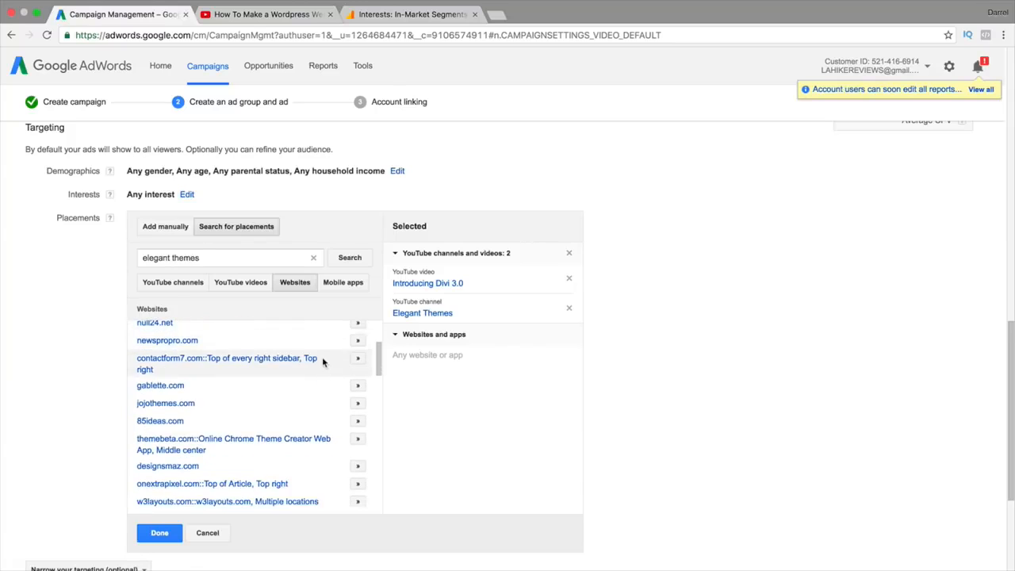
scroll(323, 361, up, 8)
scroll(24, 385, down, 3)
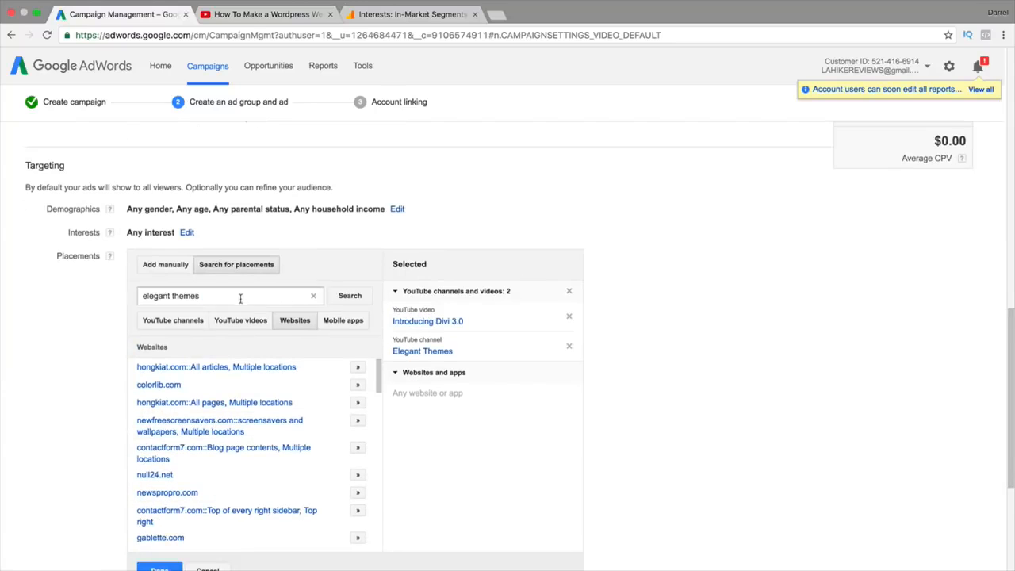
scroll(282, 329, down, 1)
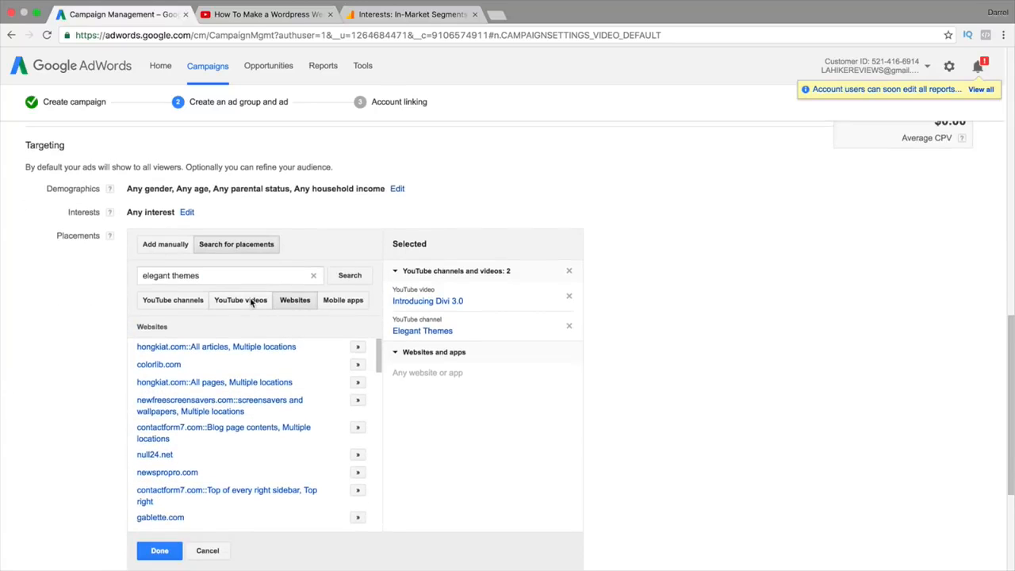
scroll(249, 300, down, 1)
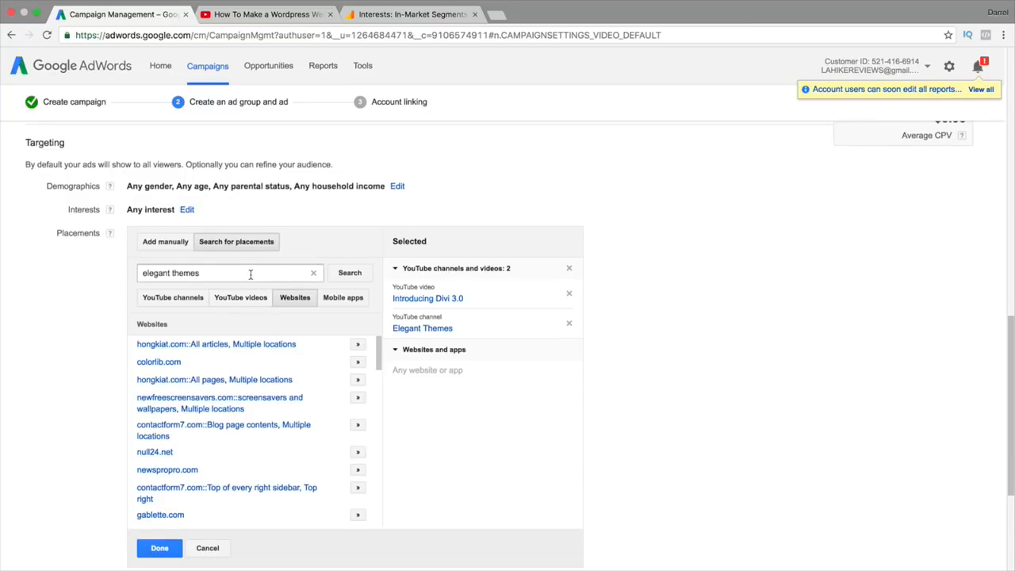
- Search the placements for "wordpress" and review the matching websites, YouTube videos and YouTube channels
click(250, 274)
key(ctrl+a)
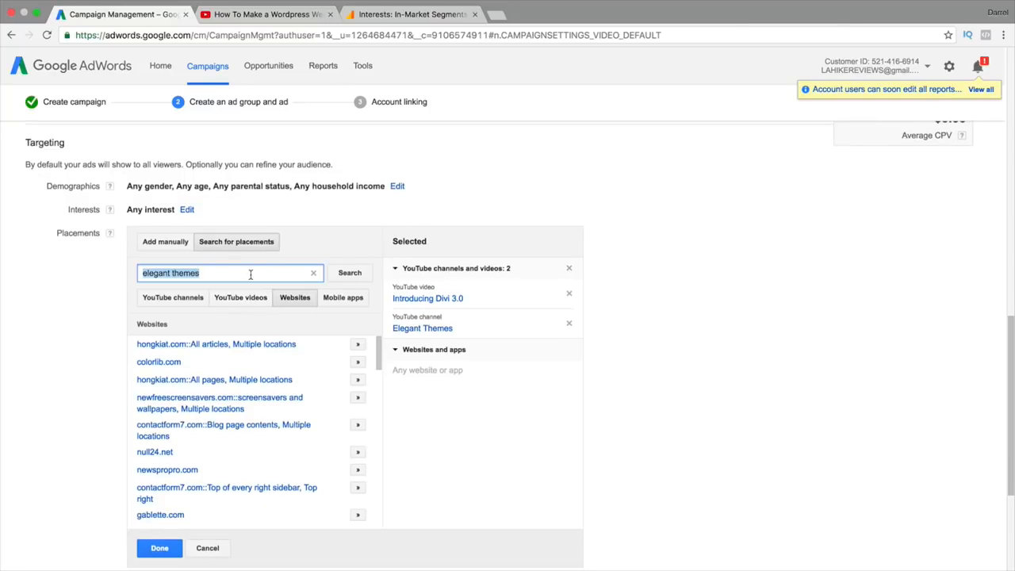
text(wordpress)
key(Return)
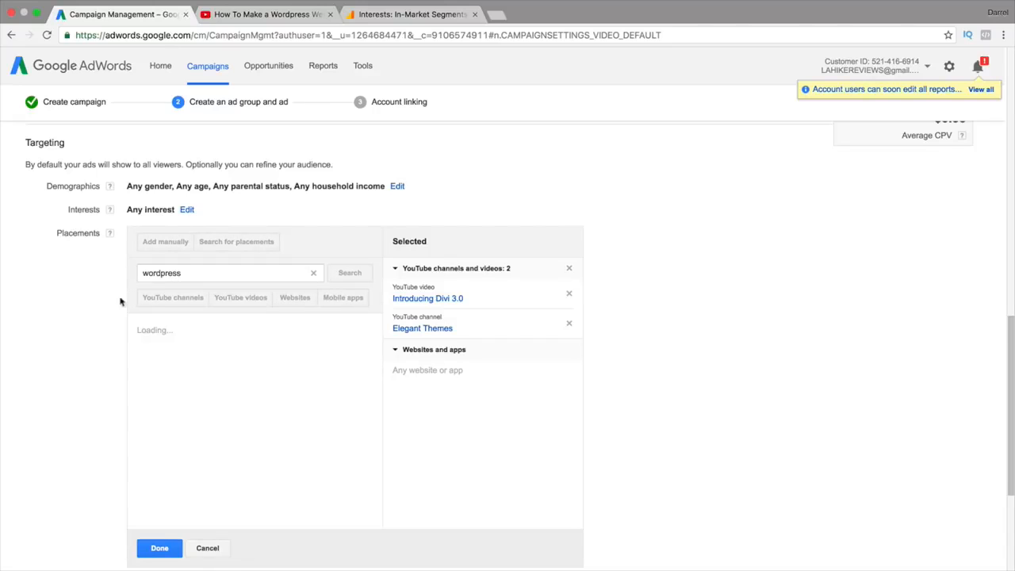
scroll(18, 318, down, 1)
scroll(18, 318, down, 1)
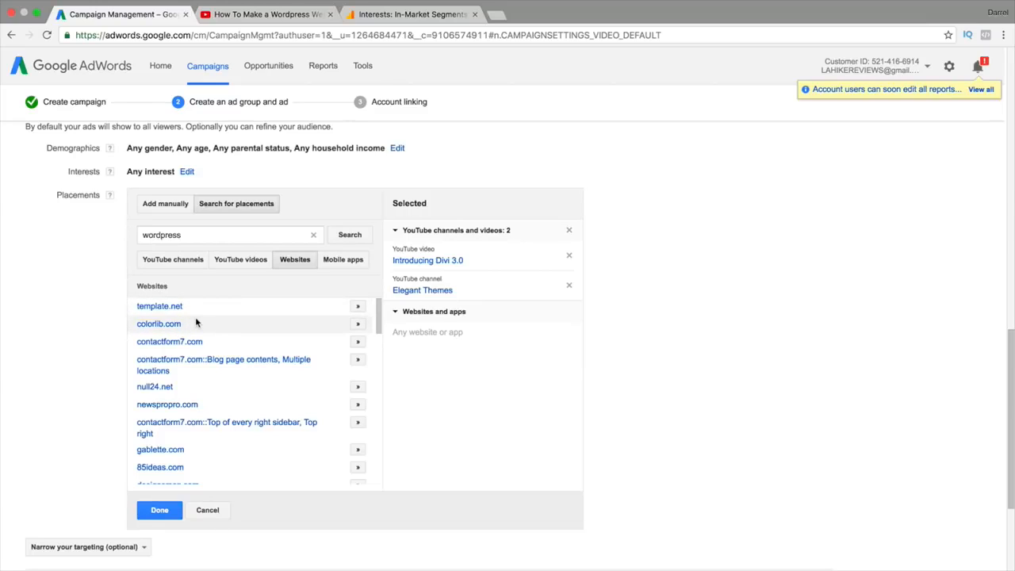
click(226, 264)
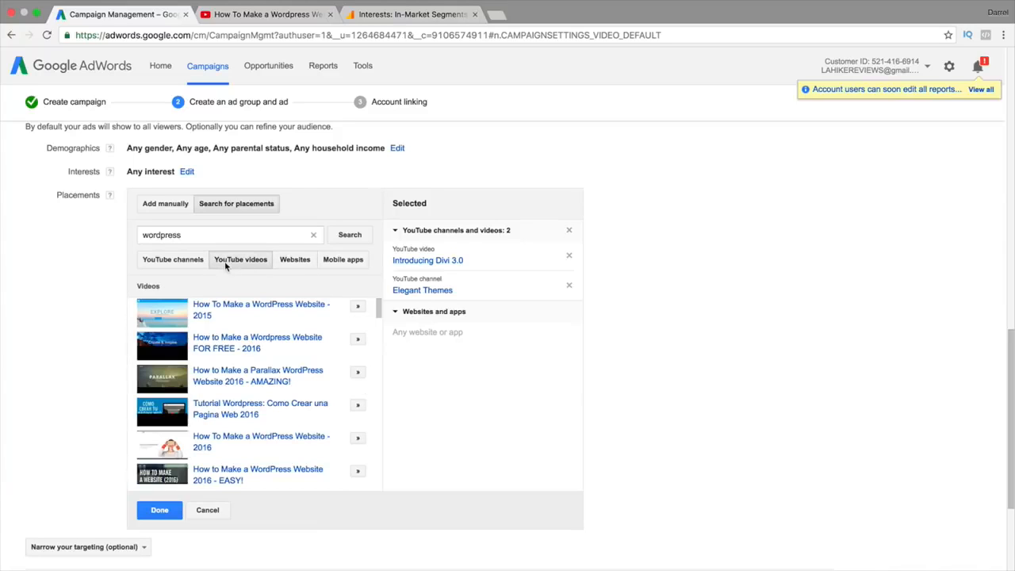
click(167, 266)
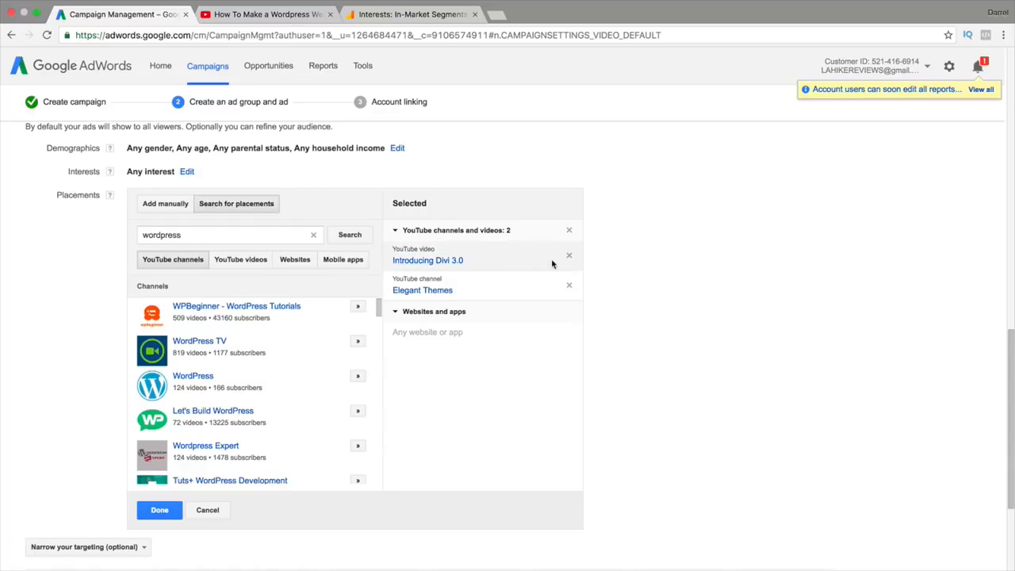
- Add the JCPenney YouTube channel from a "jcpenny" search to the selected placements, and discard the placement targeting
double_click(249, 237)
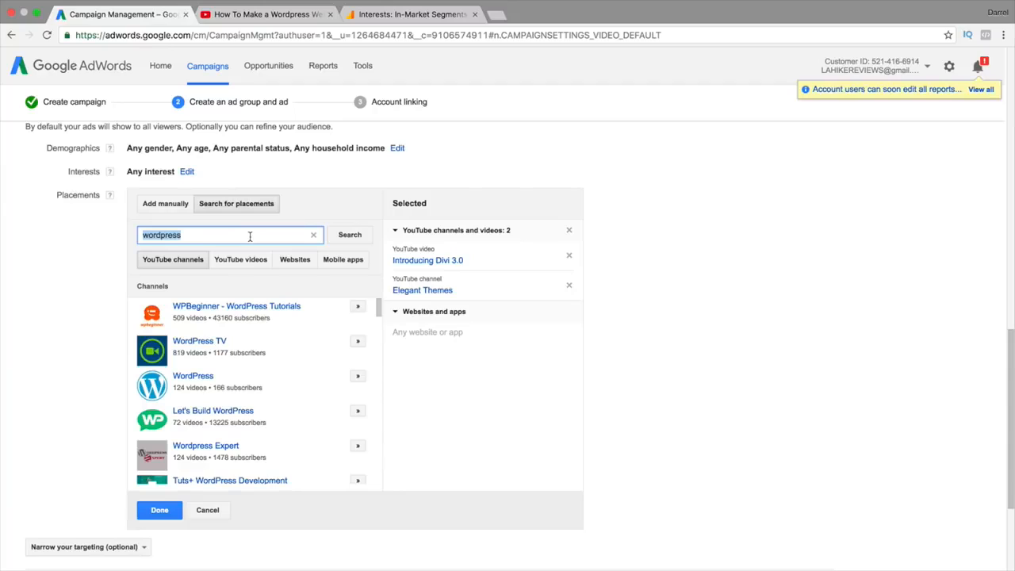
text(jcpenny)
key(Return)
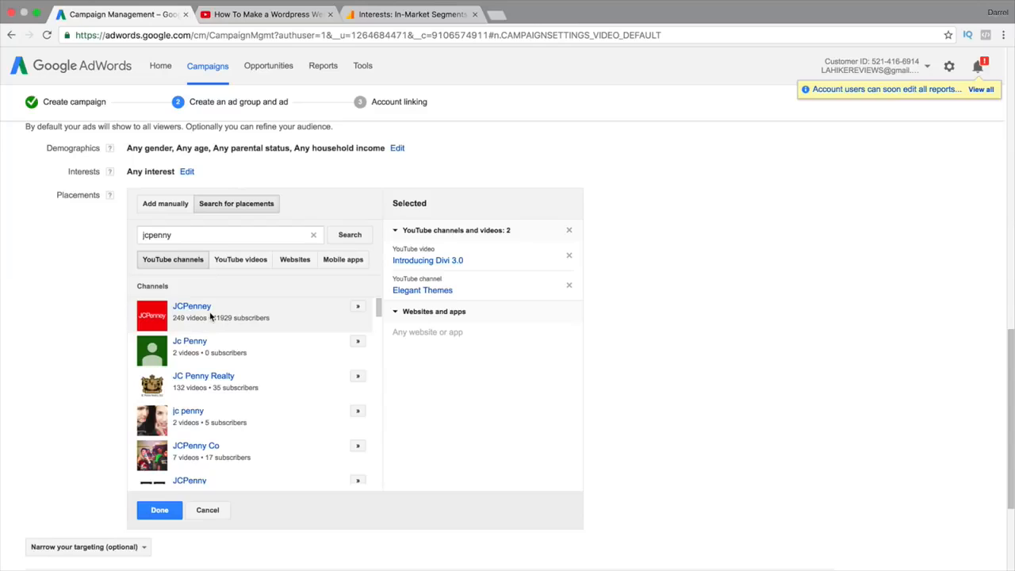
click(358, 309)
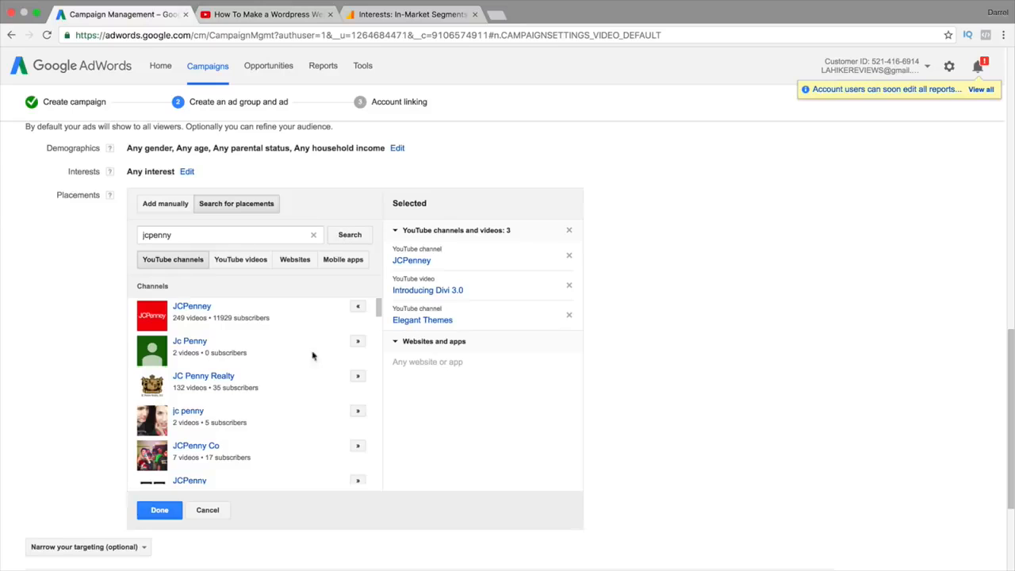
click(221, 509)
- Narrow the targeting by Topics, search the topics for "wordpress" and examine the suggested categories
click(136, 369)
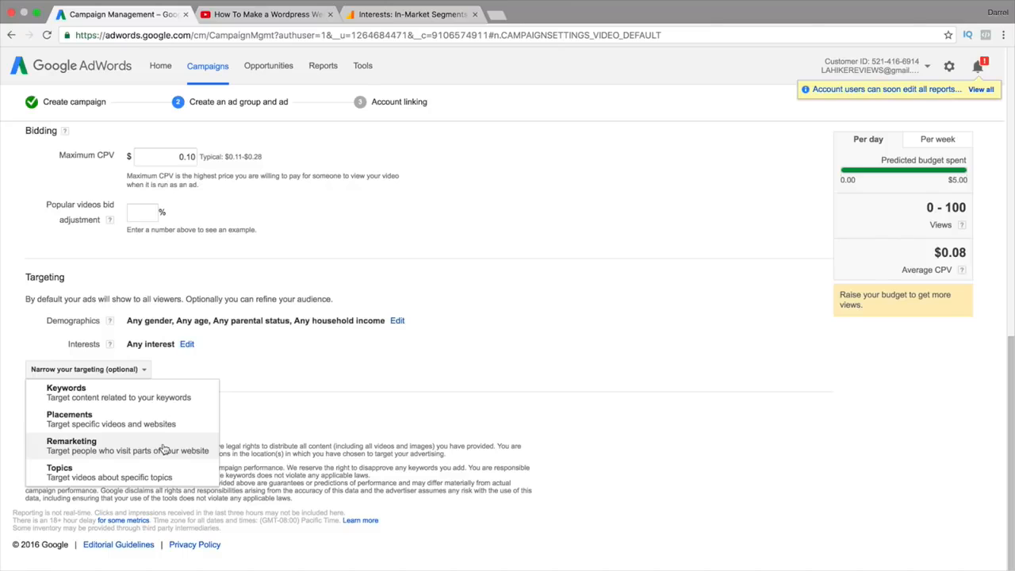
click(147, 473)
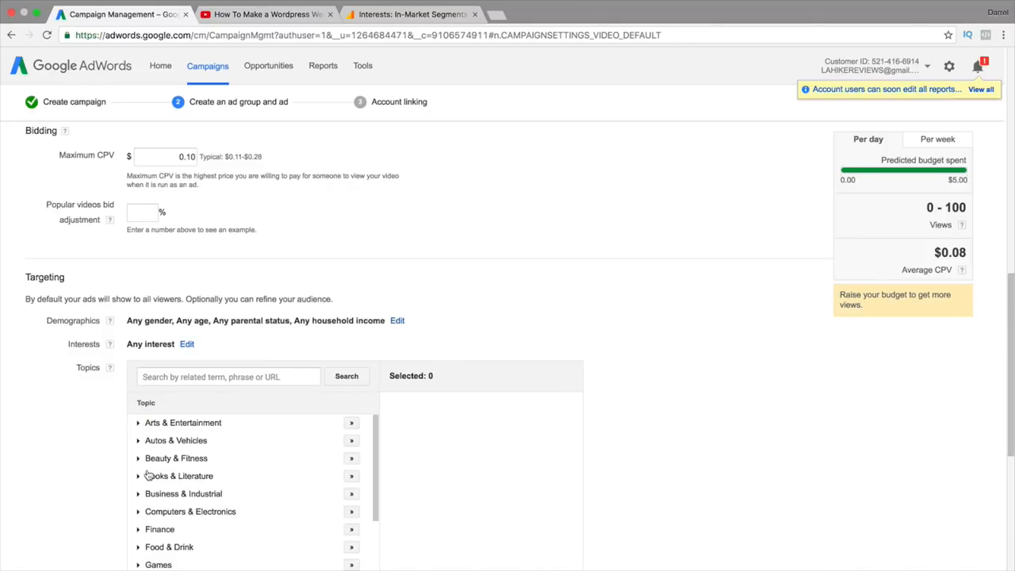
scroll(84, 412, up, 1)
scroll(84, 405, down, 2)
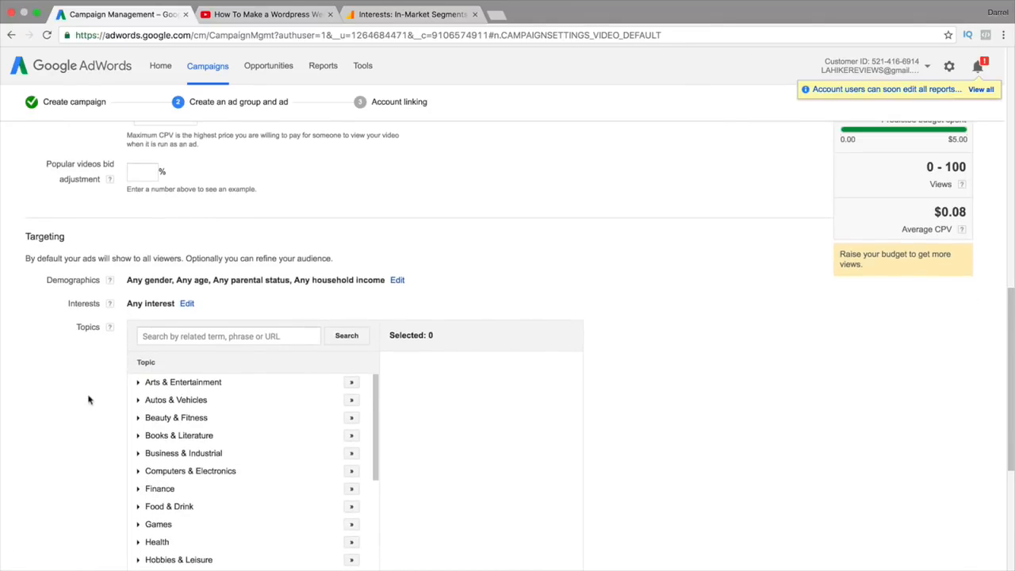
click(209, 337)
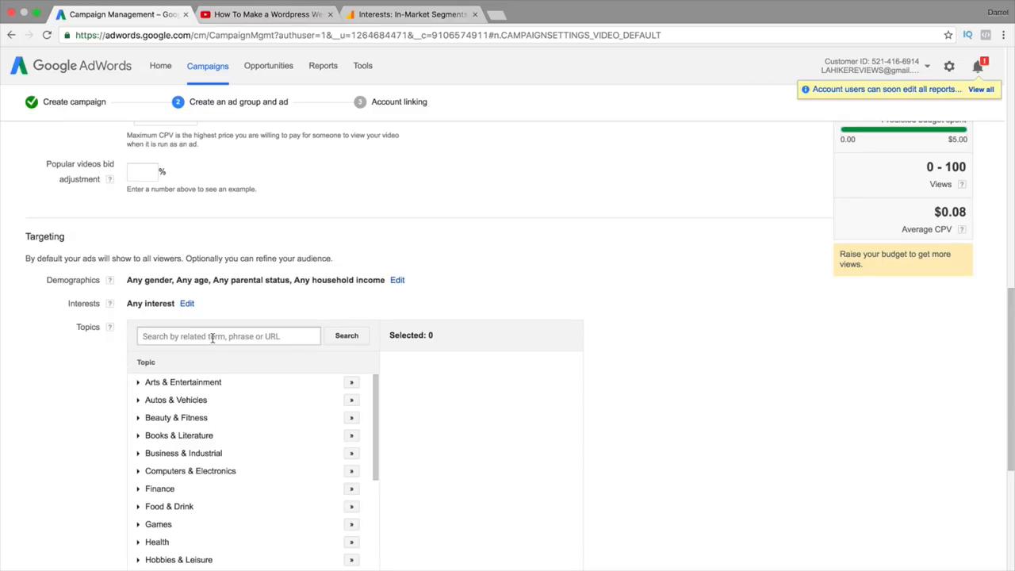
click(218, 335)
text(wordpress)
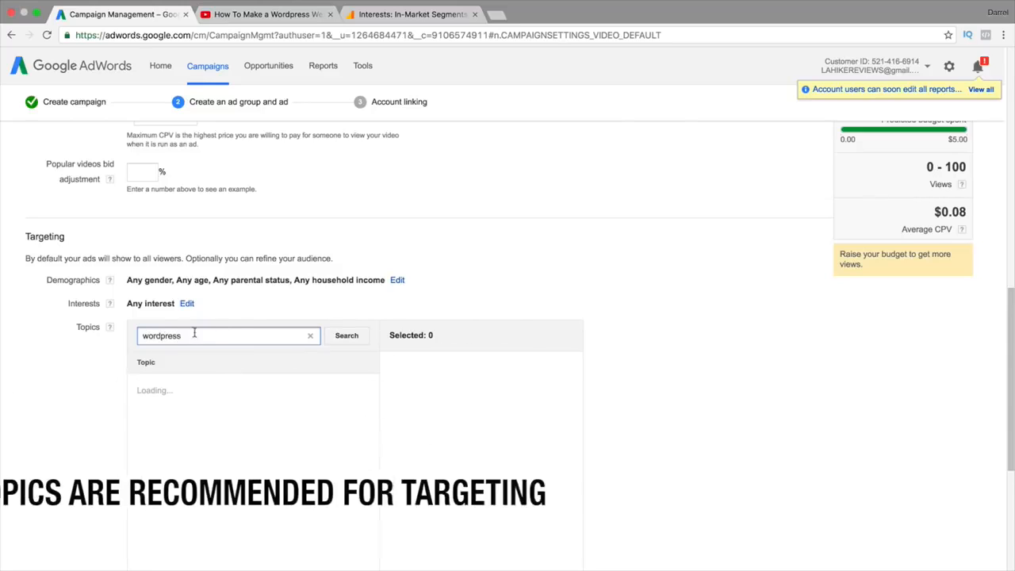
scroll(86, 353, down, 1)
scroll(88, 364, down, 1)
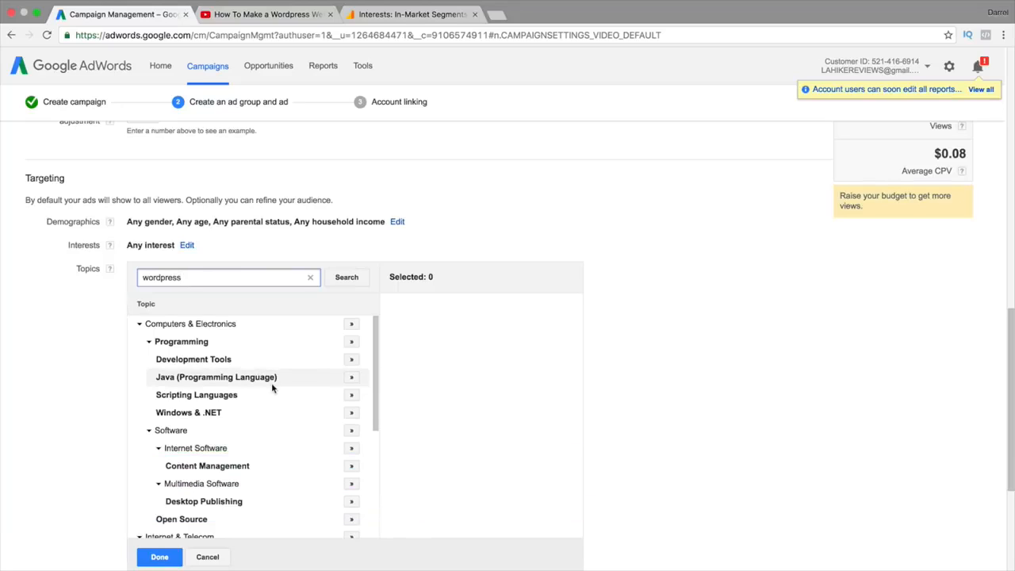
scroll(233, 381, down, 1)
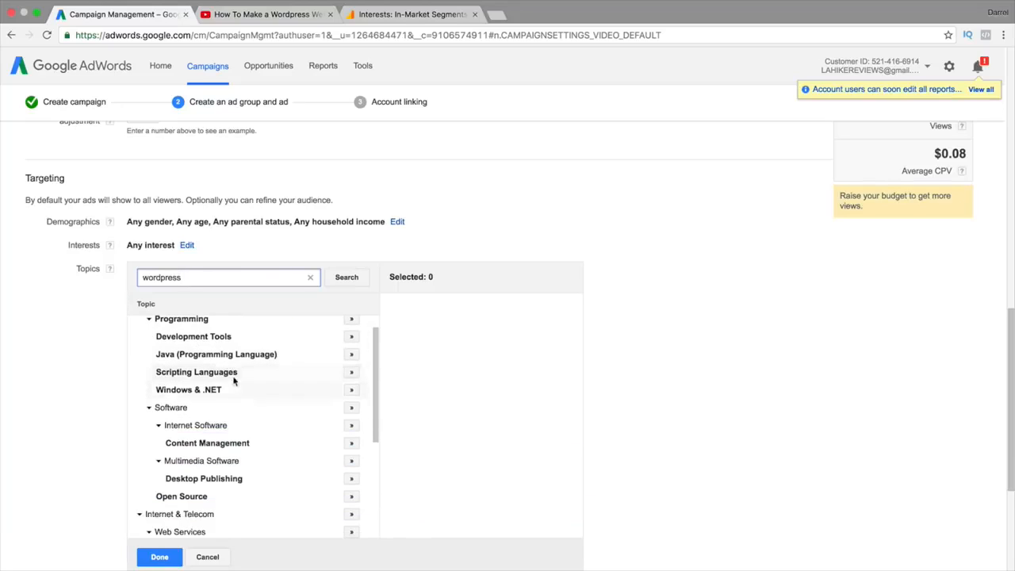
scroll(230, 478, down, 5)
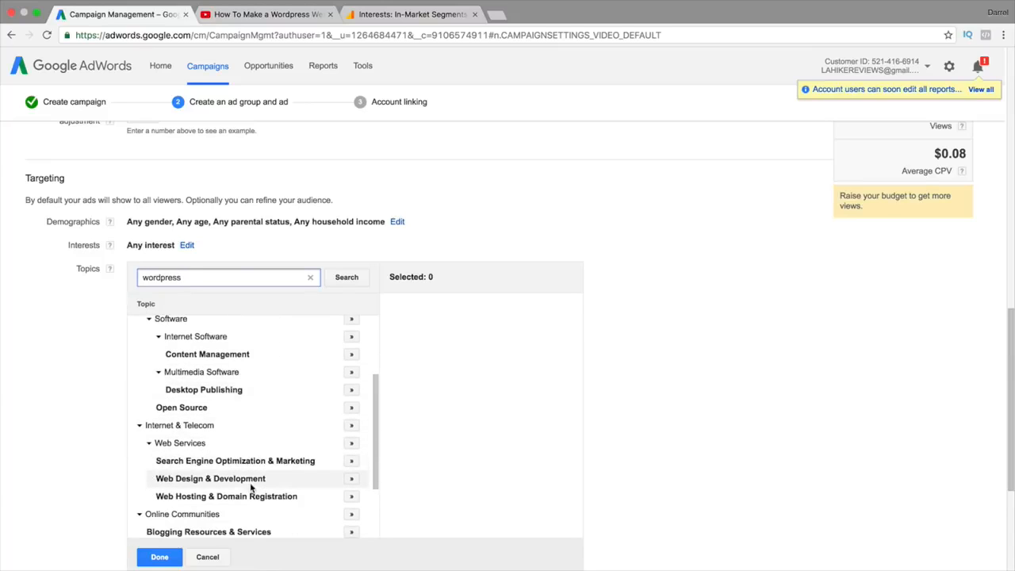
scroll(251, 485, up, 5)
scroll(249, 475, up, 1)
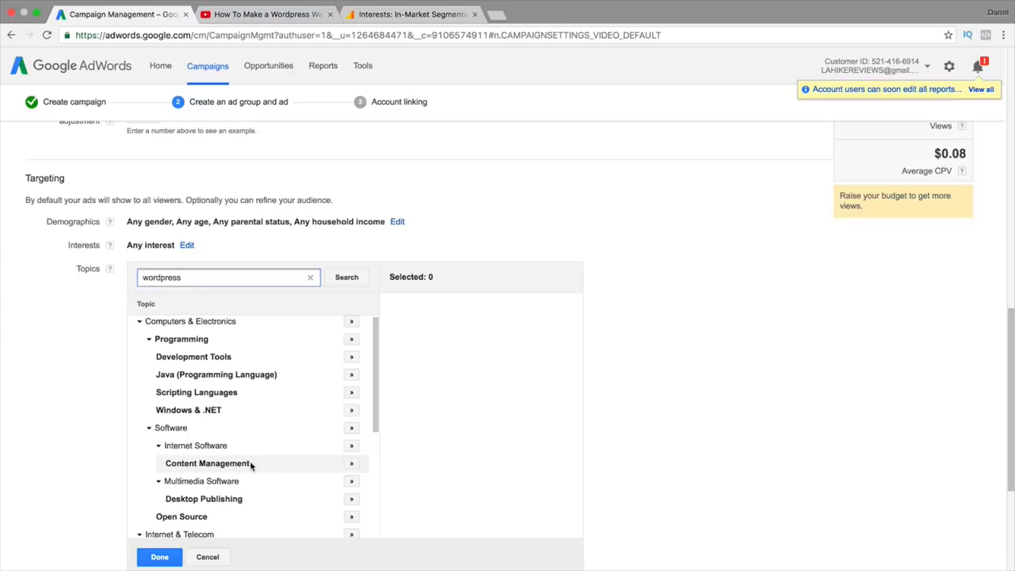
- Search the topics for "divi theme" and examine the suggested categories
double_click(234, 270)
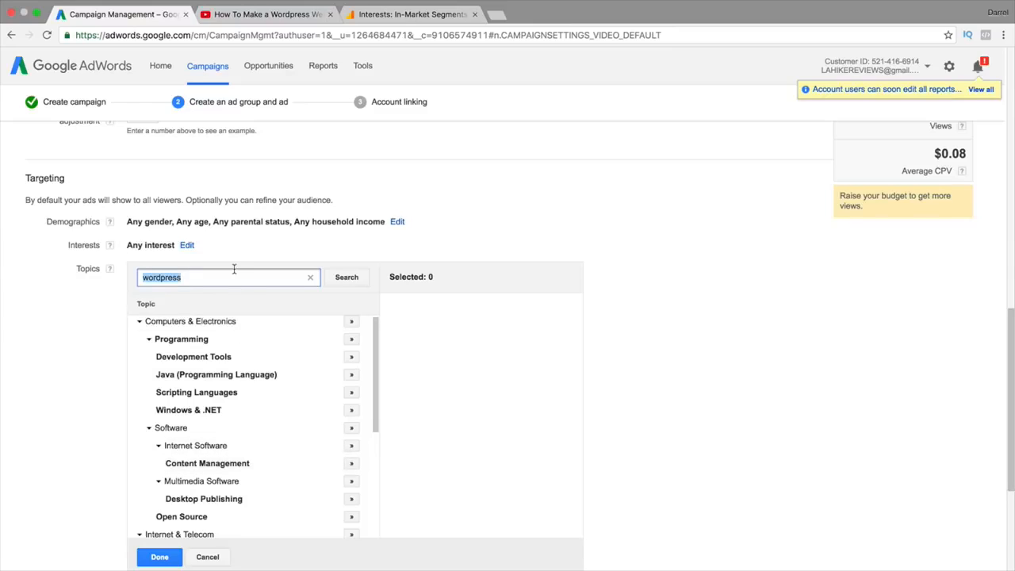
text(divi theme)
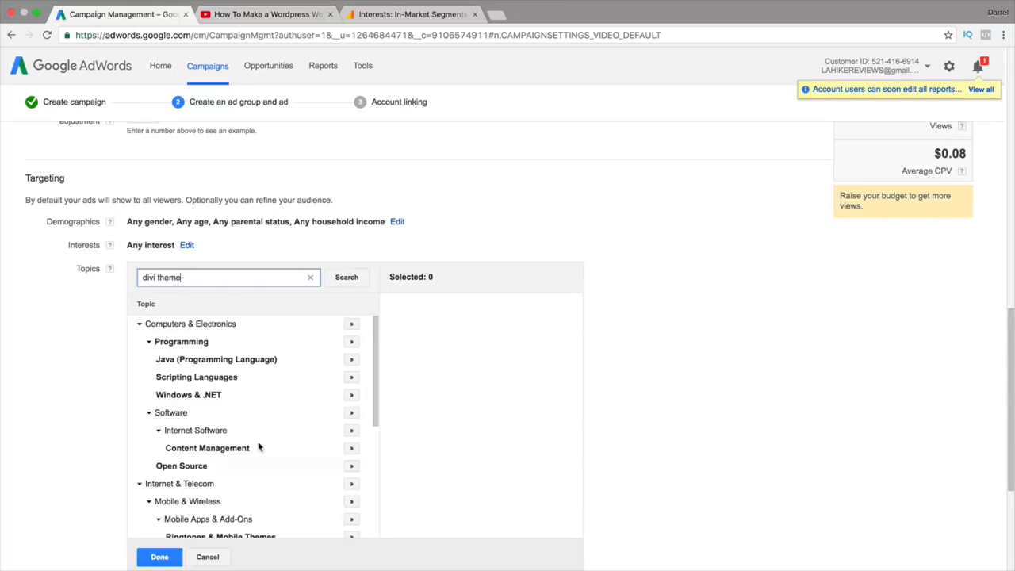
scroll(260, 444, down, 1)
scroll(262, 415, up, 1)
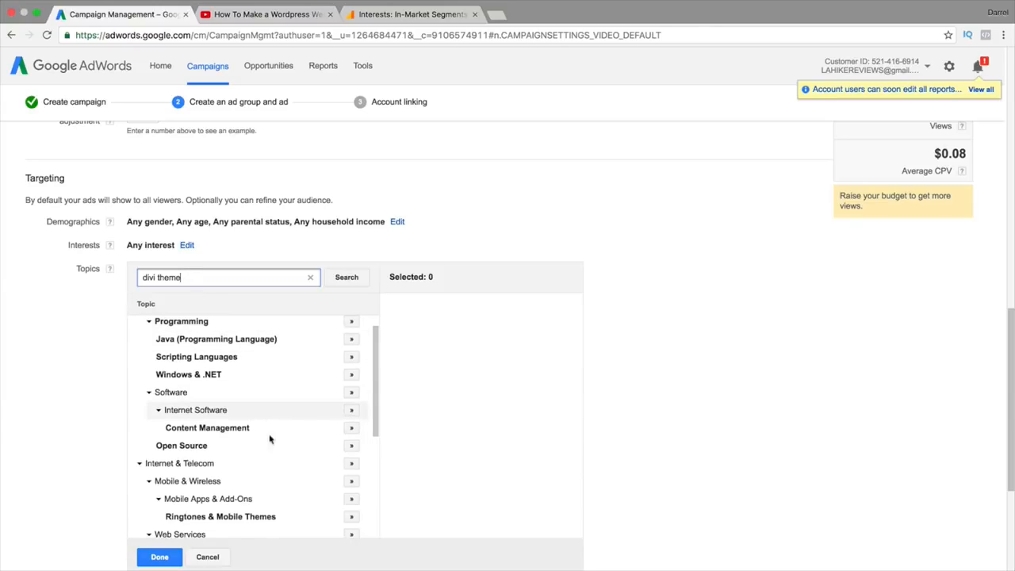
scroll(233, 425, down, 3)
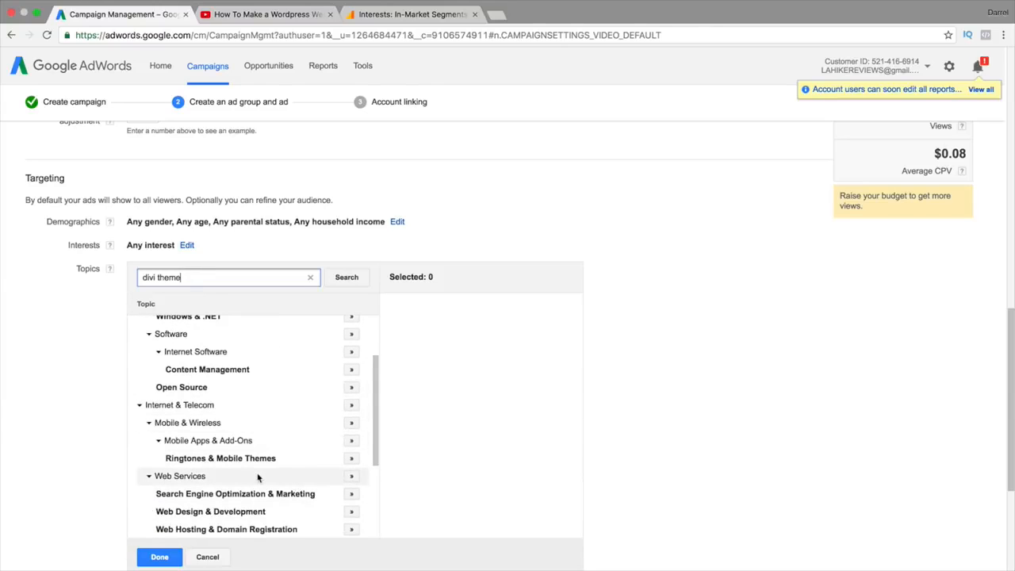
scroll(258, 475, down, 1)
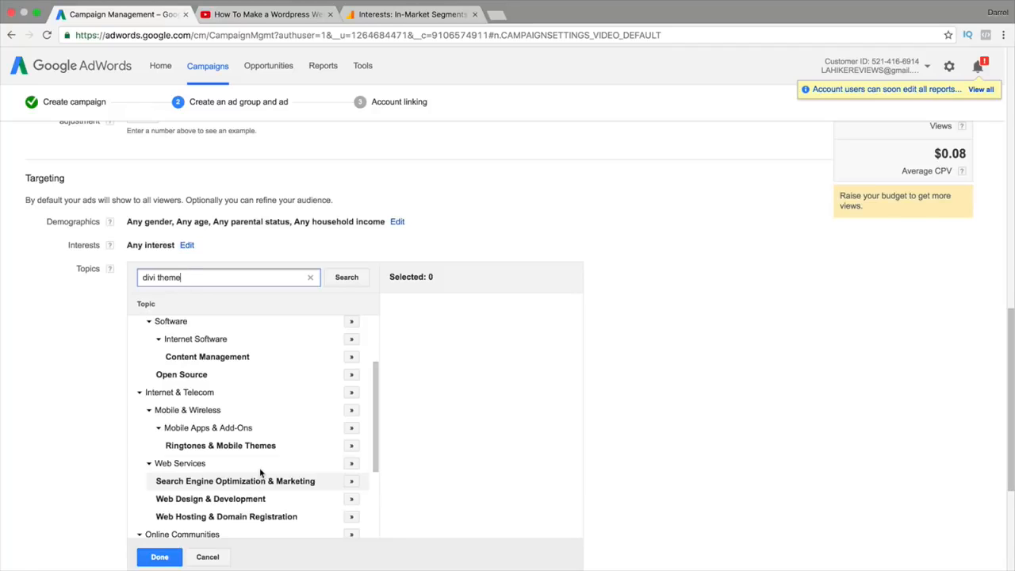
- Search the topics for "clothes" and select Fashion Designers & Collections, Fashion & Style, and Beauty & Fitness
triple_click(222, 277)
text(clothes)
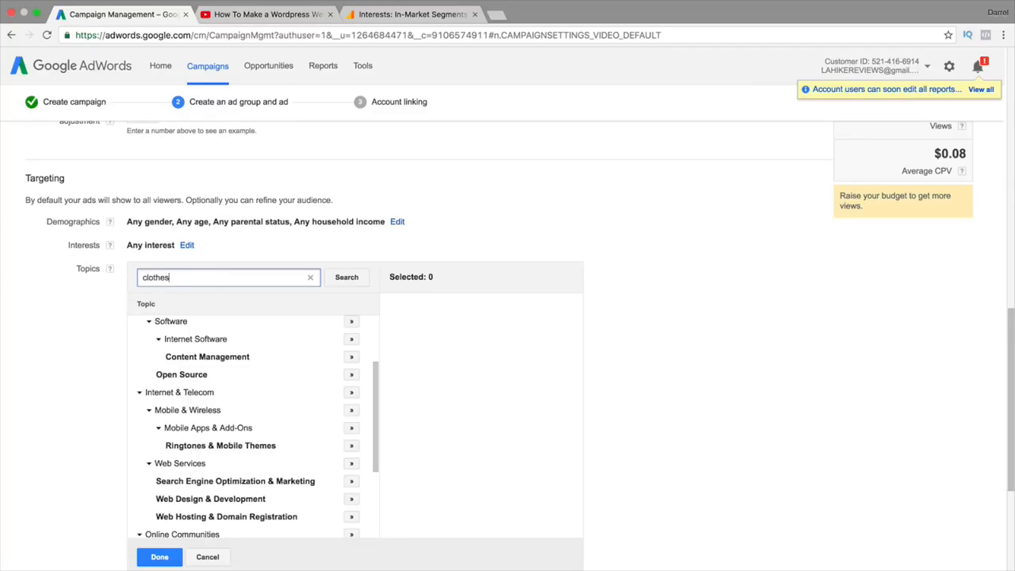
key(Return)
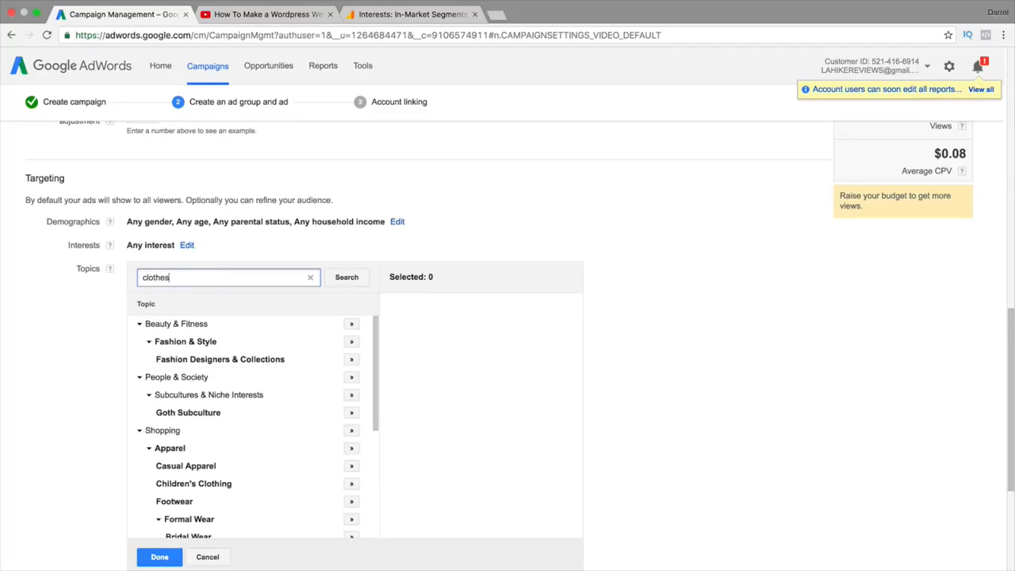
click(351, 363)
click(351, 341)
click(351, 324)
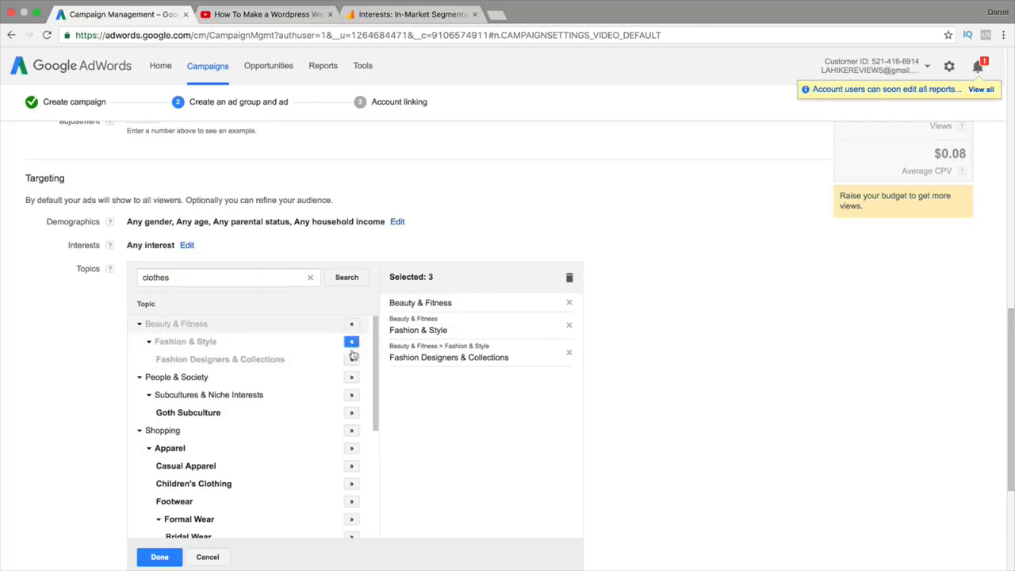
- Select the topics Apparel, Casual Apparel, Children's Clothing, Footwear and Formal Wear under Shopping, and discard the topic targeting
click(352, 448)
click(351, 466)
click(351, 483)
click(351, 501)
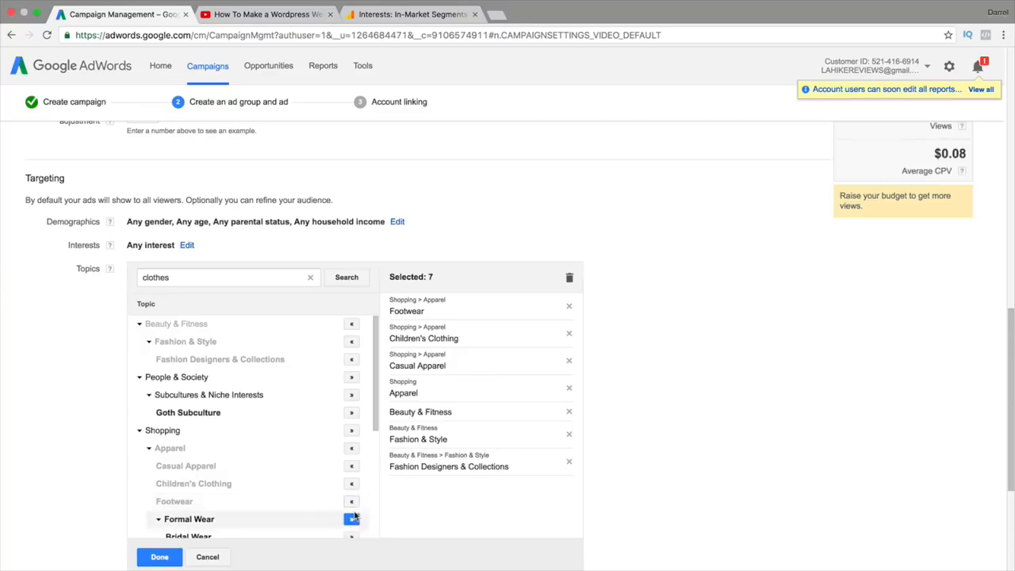
click(351, 518)
scroll(356, 492, down, 2)
scroll(9, 430, down, 1)
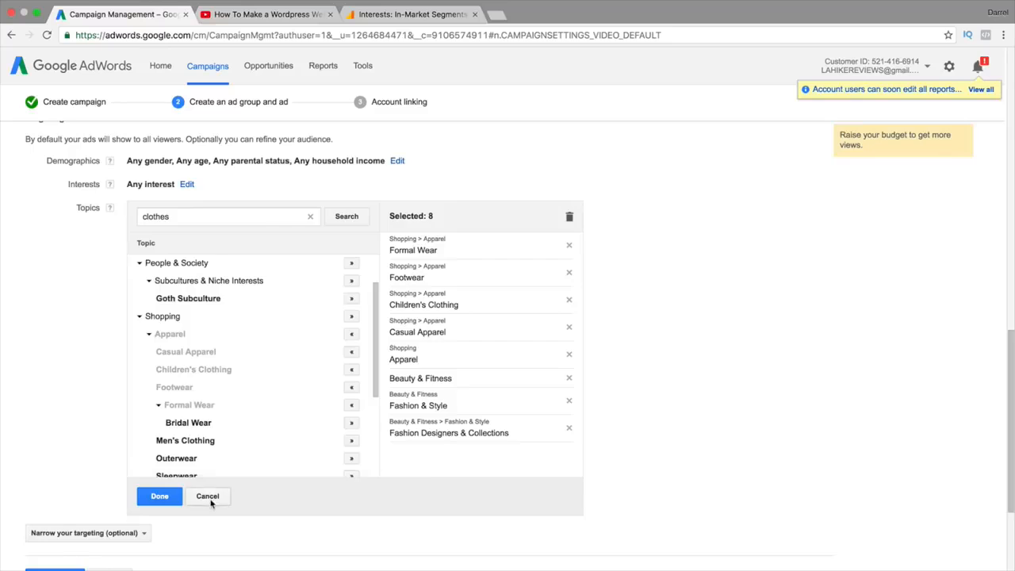
click(209, 497)
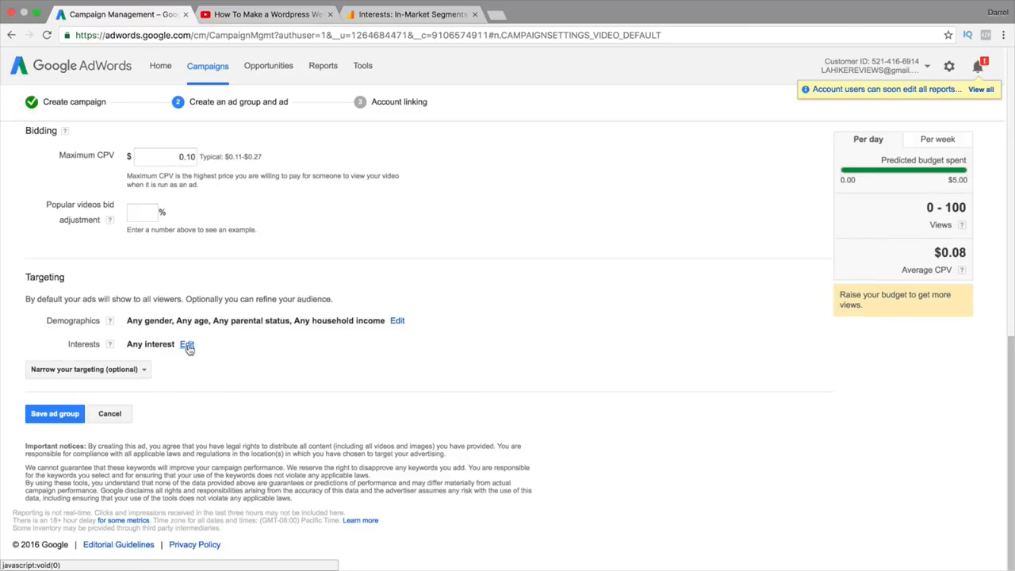
- Narrow the ad group's targeting by Keywords and add the broad match keyword "wordpress"
click(187, 344)
scroll(120, 370, down, 5)
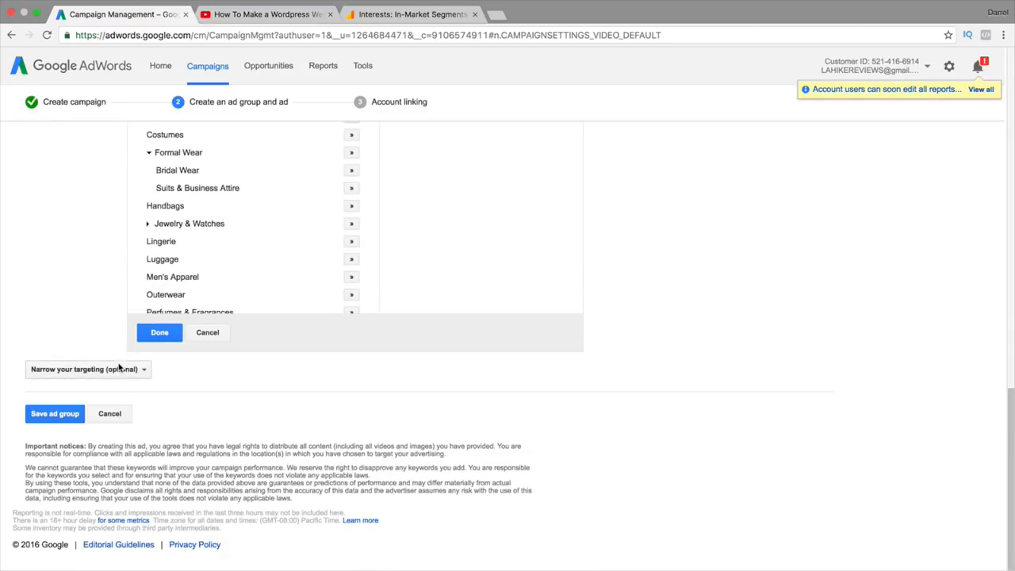
click(143, 369)
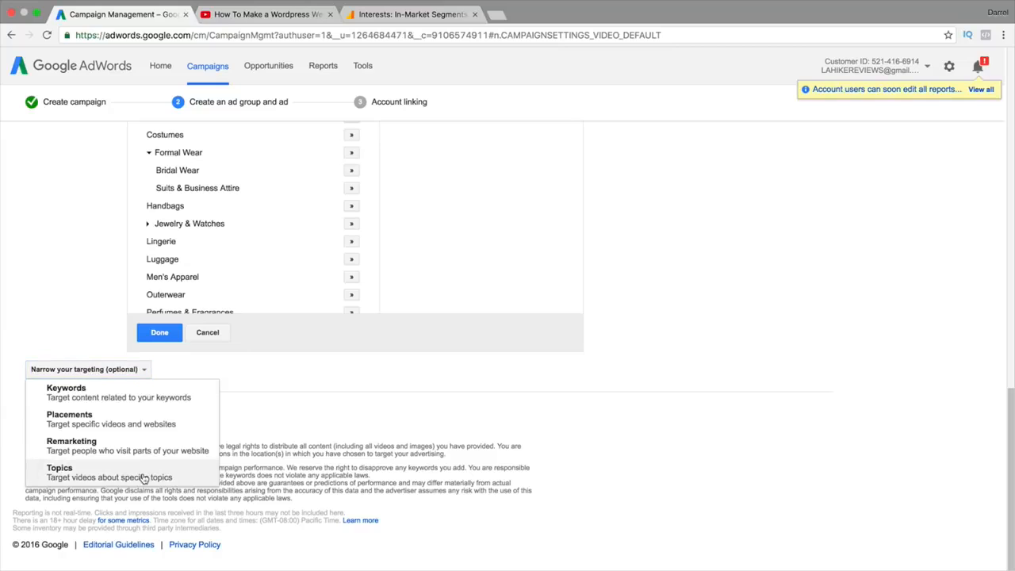
click(141, 399)
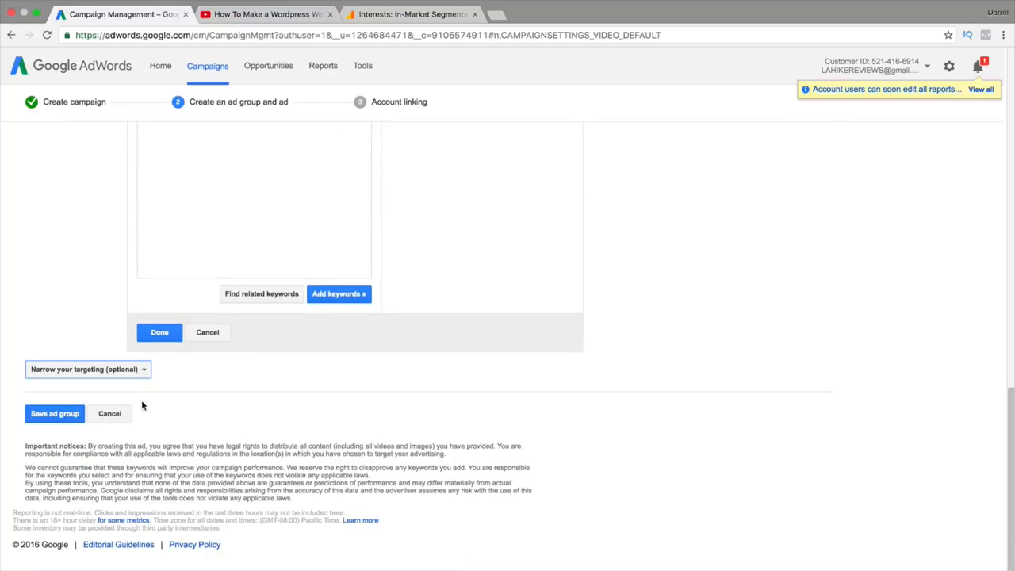
scroll(211, 428, up, 2)
click(215, 396)
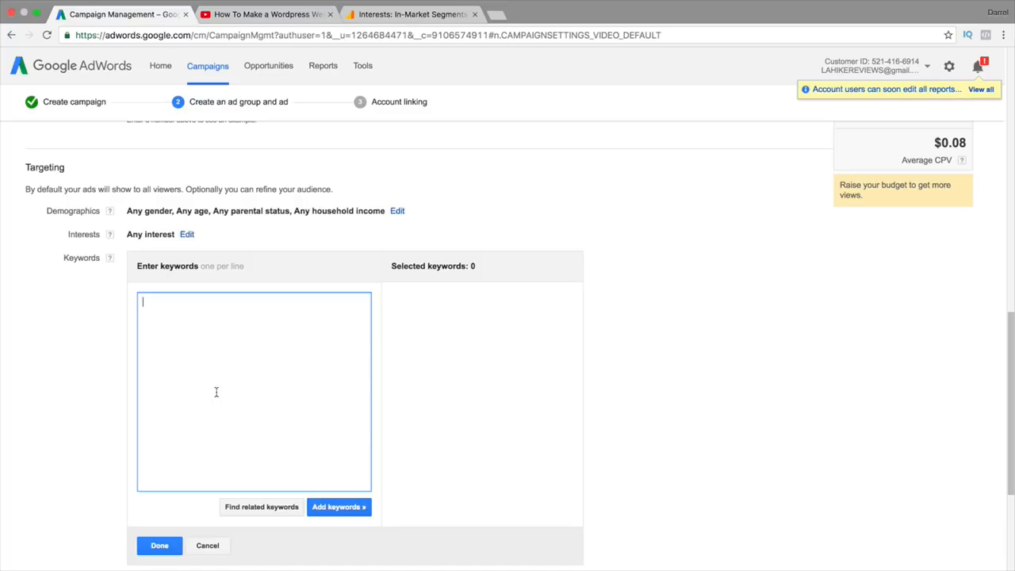
text(wordpress)
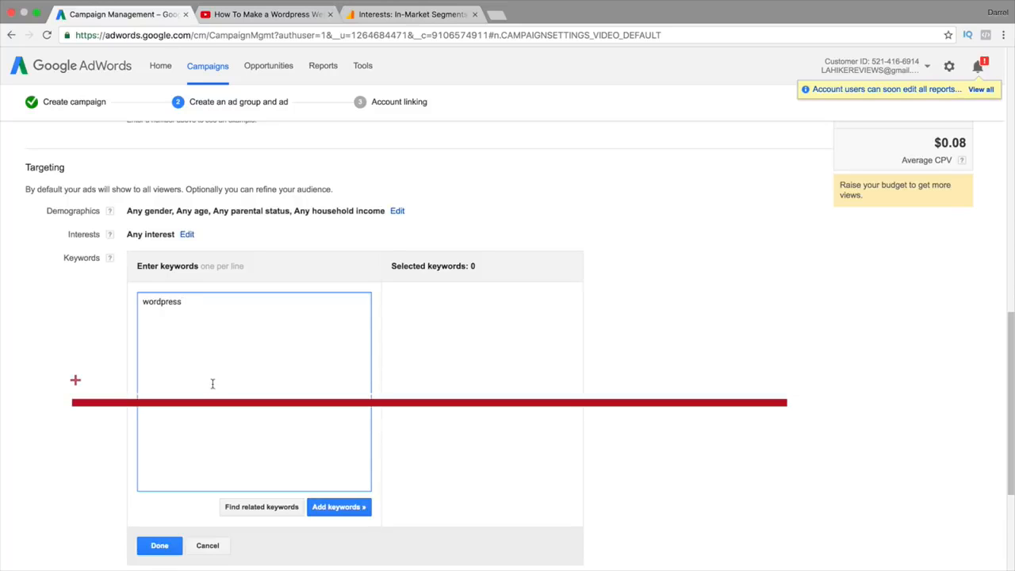
click(339, 507)
- Enter "cool wordpress shirtts" and "poremium wordpress plugins" on separate lines as example keywords, without adding them to the selection
click(237, 398)
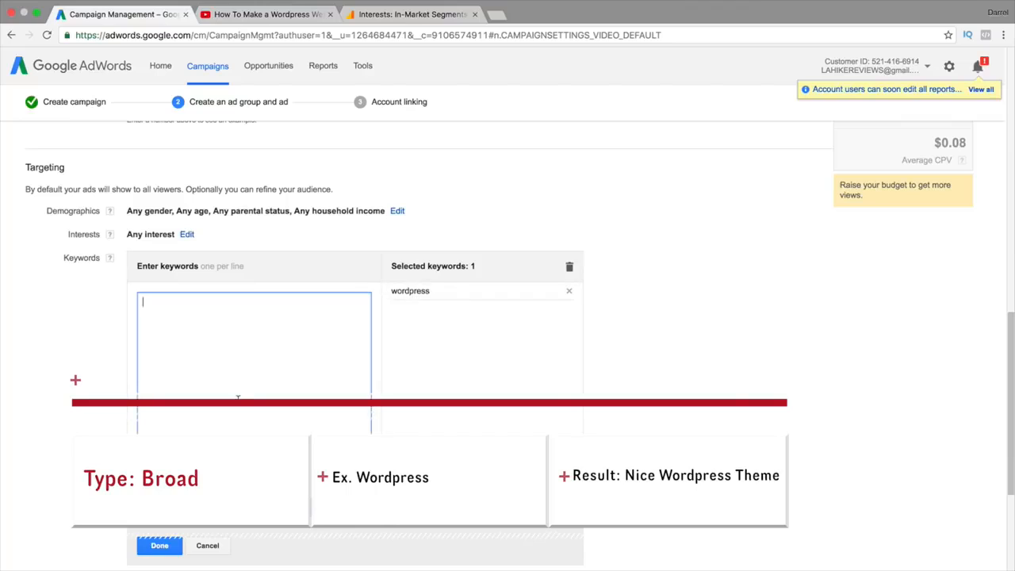
text(cool wordpress shirtts)
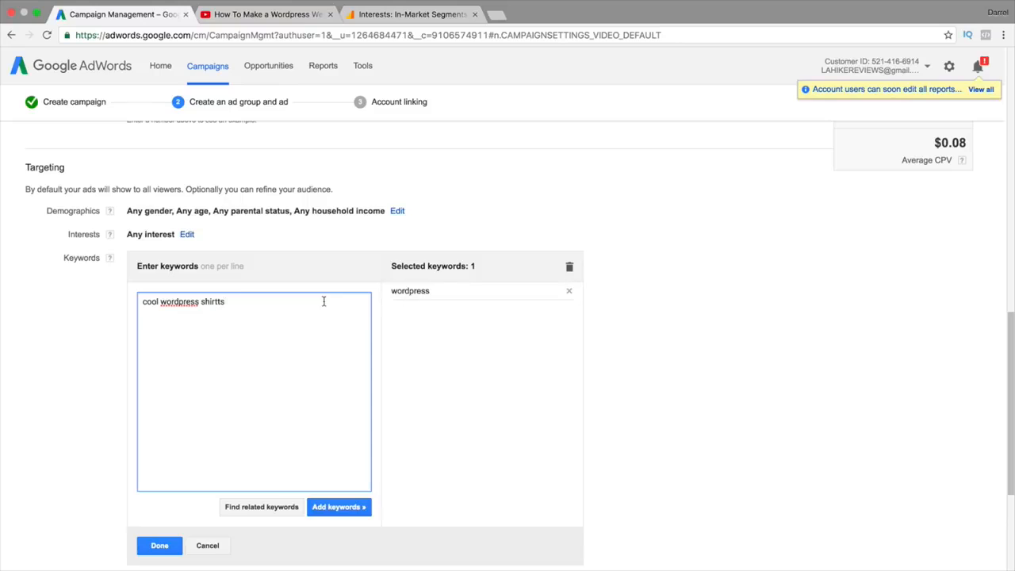
key(Return)
text(coo)
key(BackSpace)
key(BackSpace)
key(BackSpace)
text(poremium wordpress plugins)
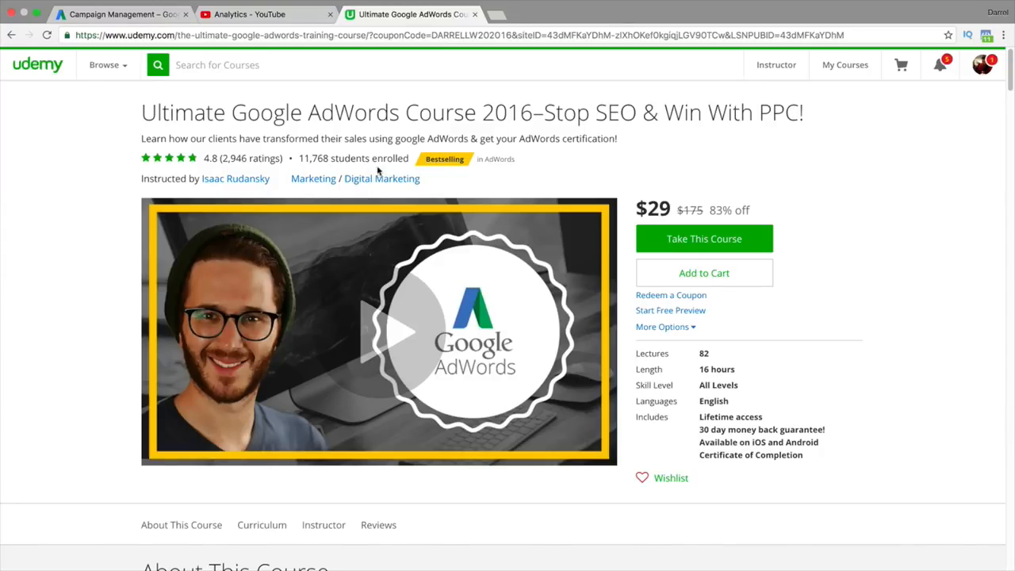
mouse_move(226, 159)
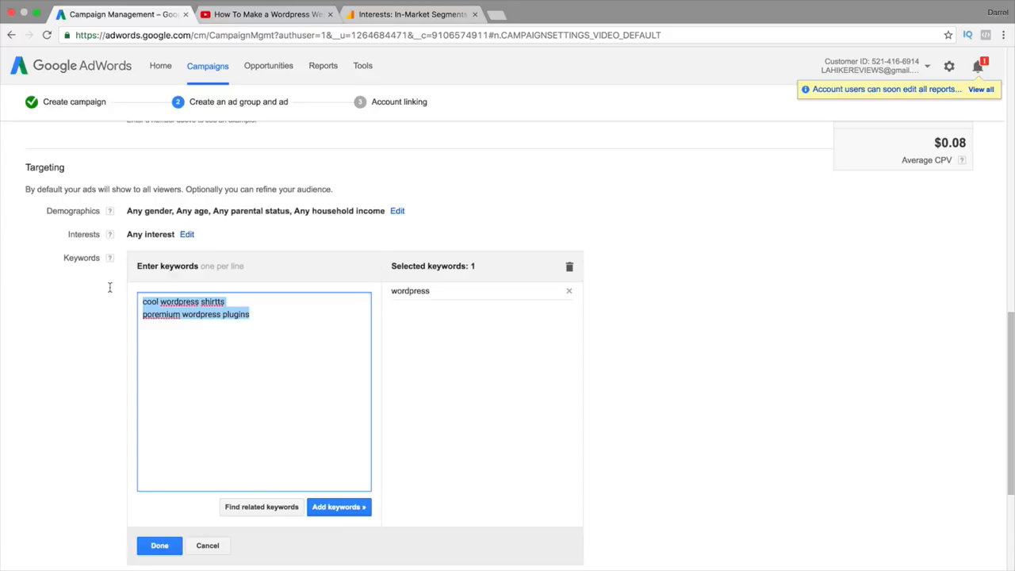
- Clear the drafted and selected keywords, and add the broad match modified keyword "+wordpress +themes"
key(BackSpace)
click(569, 291)
click(256, 297)
text(+wordpress)
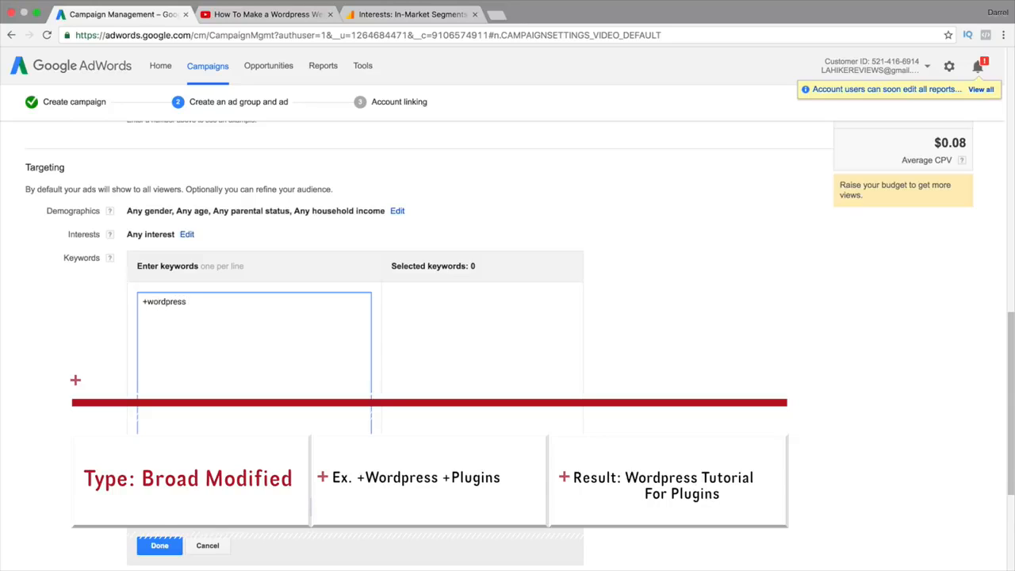
key(Return)
key(BackSpace)
text(+)
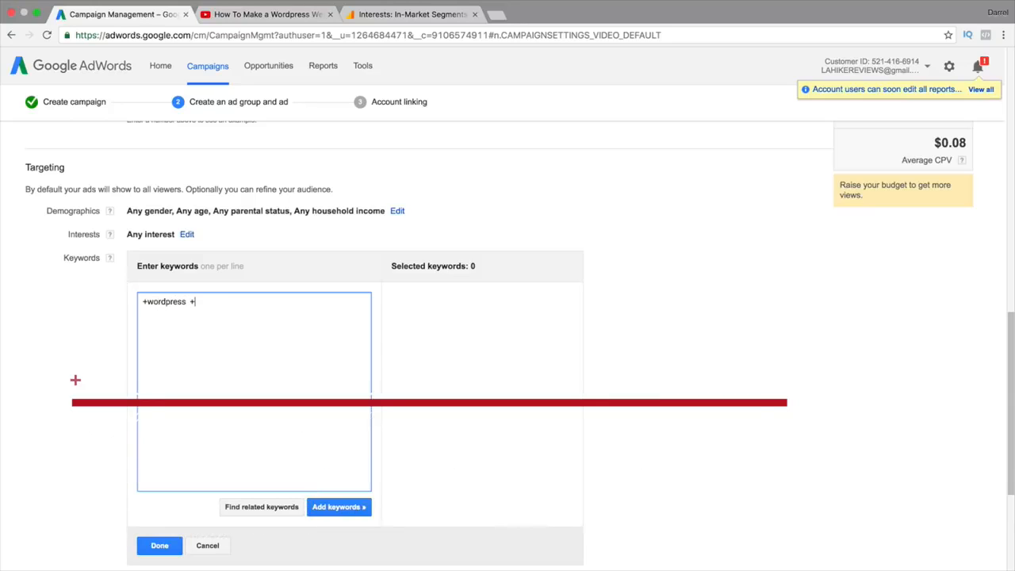
text(themes)
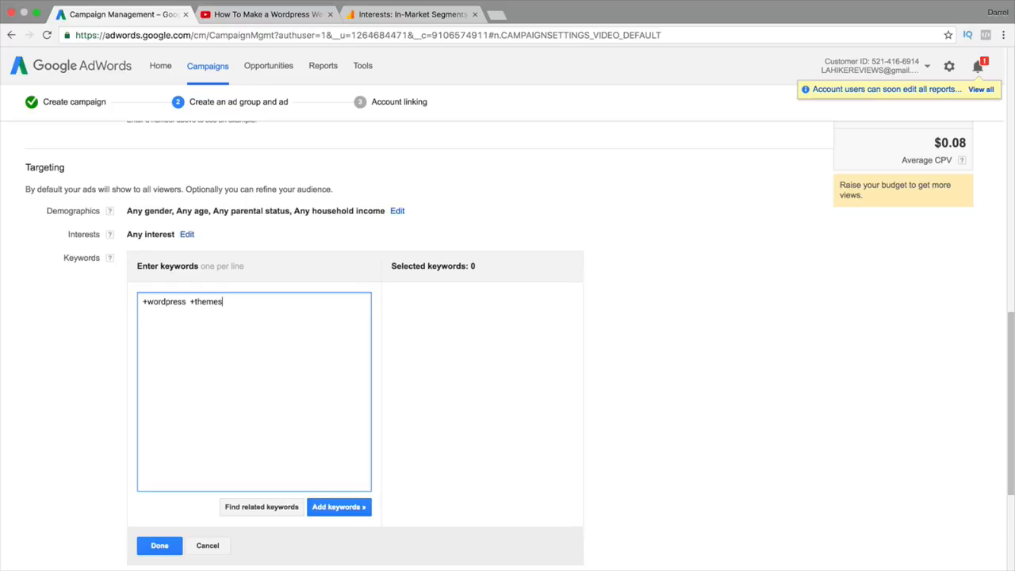
click(338, 506)
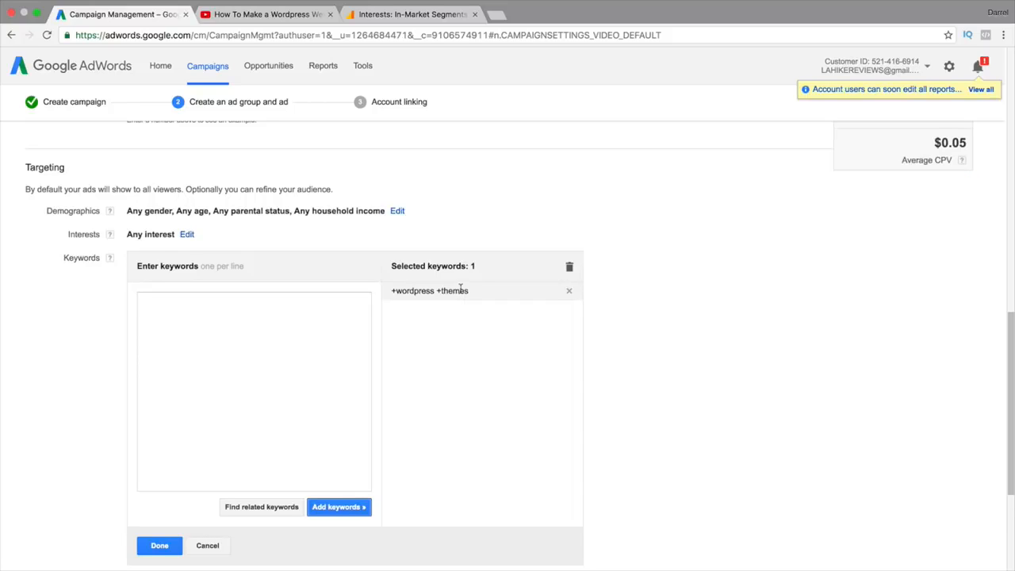
- Draft "free wordpress themes" as an example, delete that line and add the negative keyword "-free"
click(335, 332)
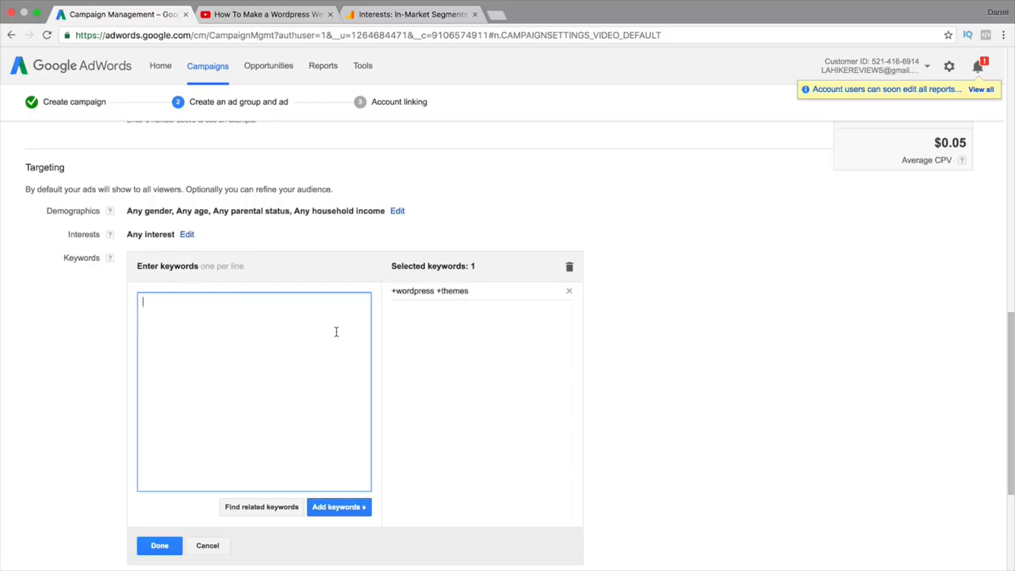
text(free wordpress themes)
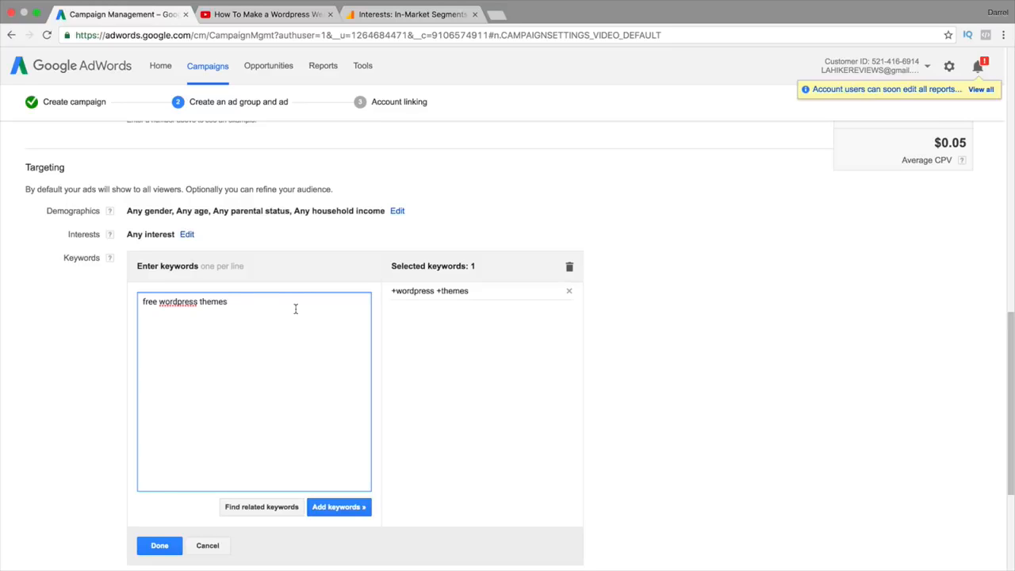
key(Return)
text(-free)
drag(270, 303, 29, 292)
key(BackSpace)
click(329, 509)
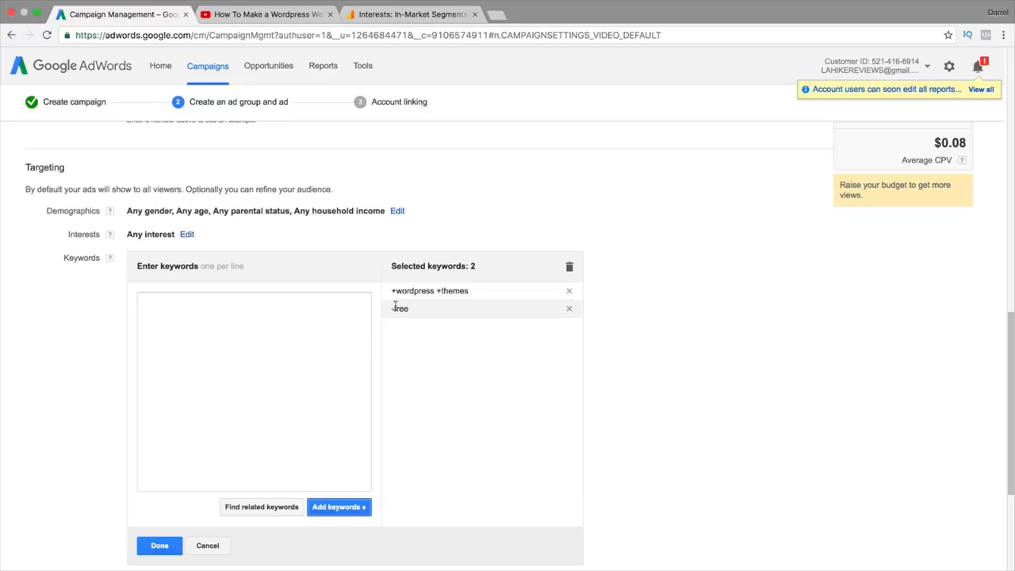
- Remove both selected keywords and add the phrase match keyword "wordpress plugins" in quotation marks
click(569, 309)
click(568, 290)
click(312, 317)
text(")
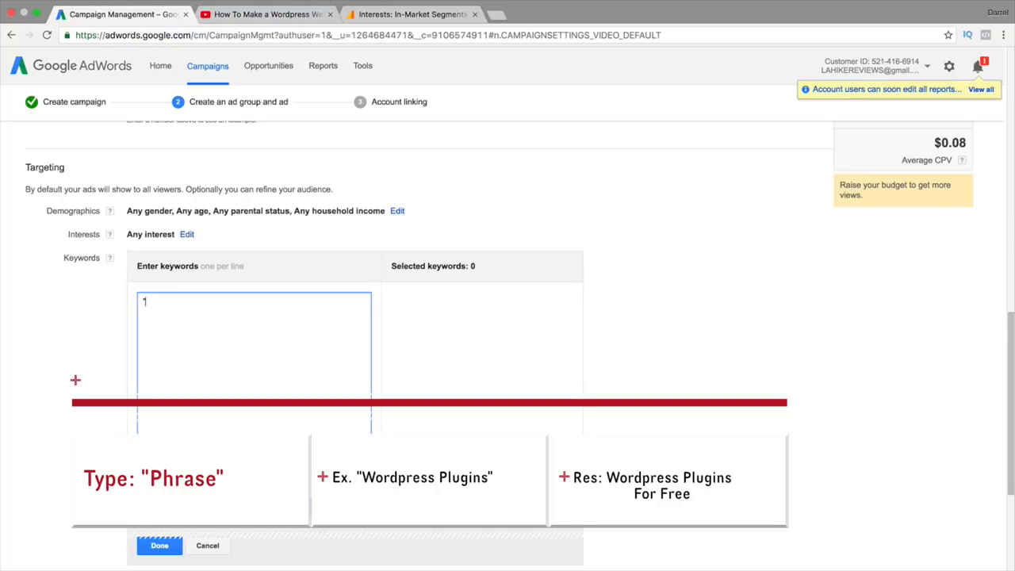
text(wordpress plugins)
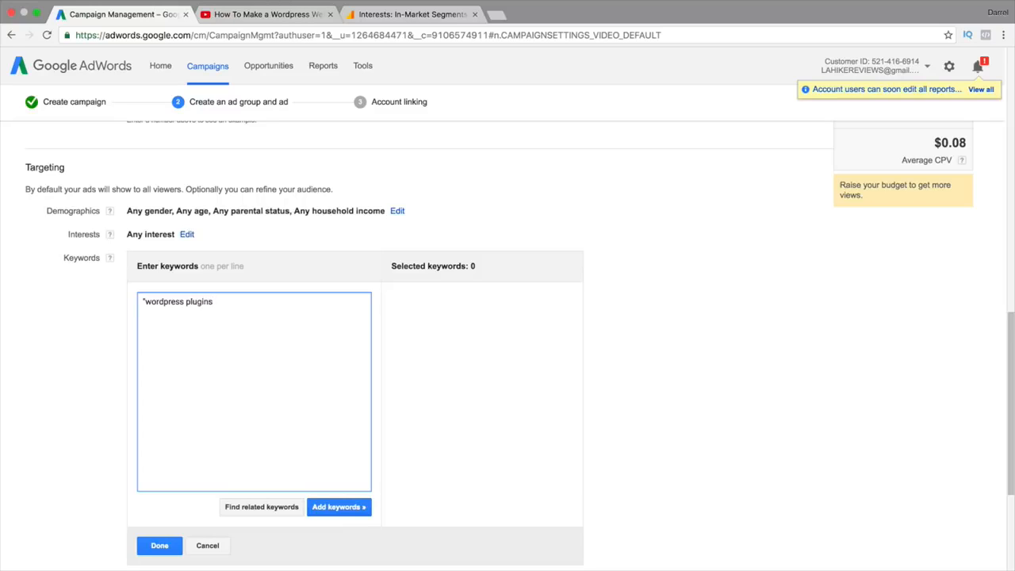
text(")
click(366, 511)
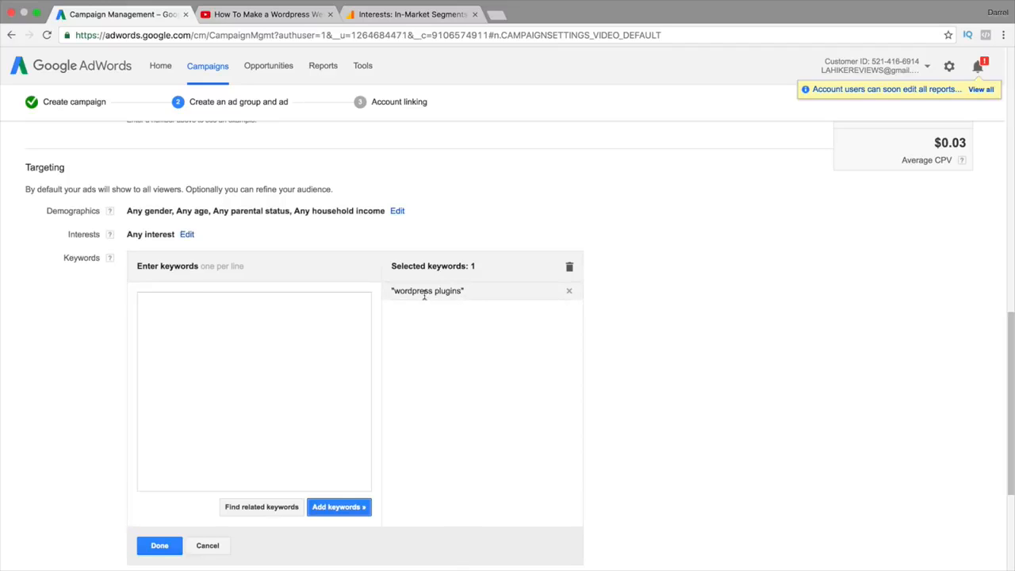
- Add "free wordpress plugins" without quotation marks to the selected keywords
click(325, 329)
text(f)
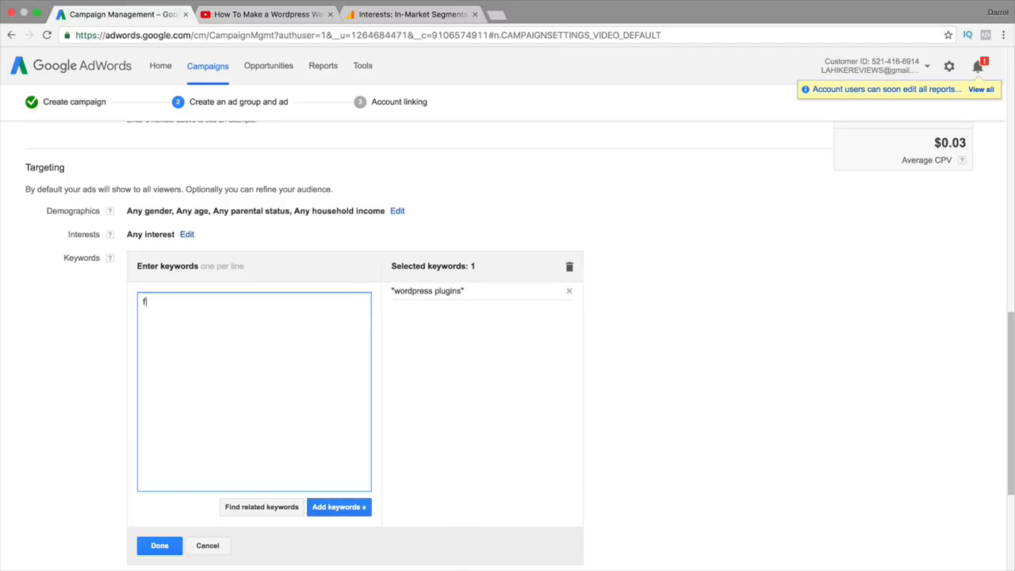
text(ree wordpress plugins)
click(345, 512)
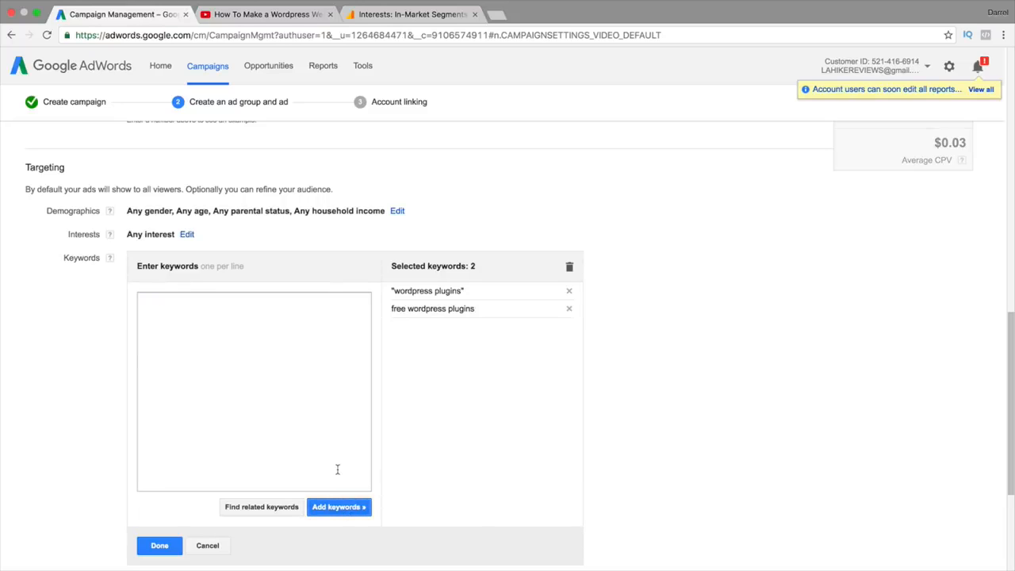
- Enter "wordpress free plugins" as a keyword draft and enclose it in quotation marks
click(311, 390)
text(wordpress free plugins)
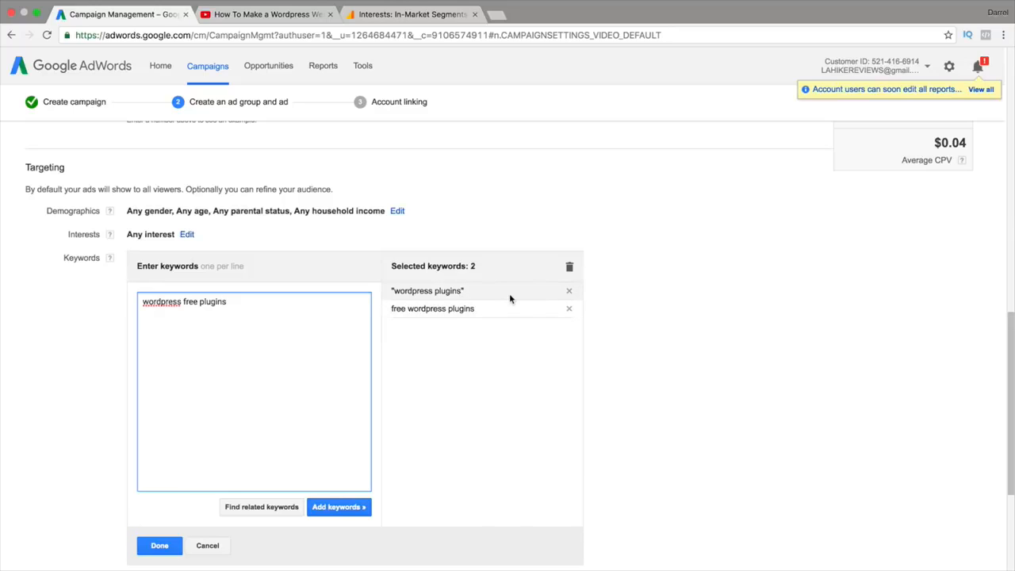
click(144, 300)
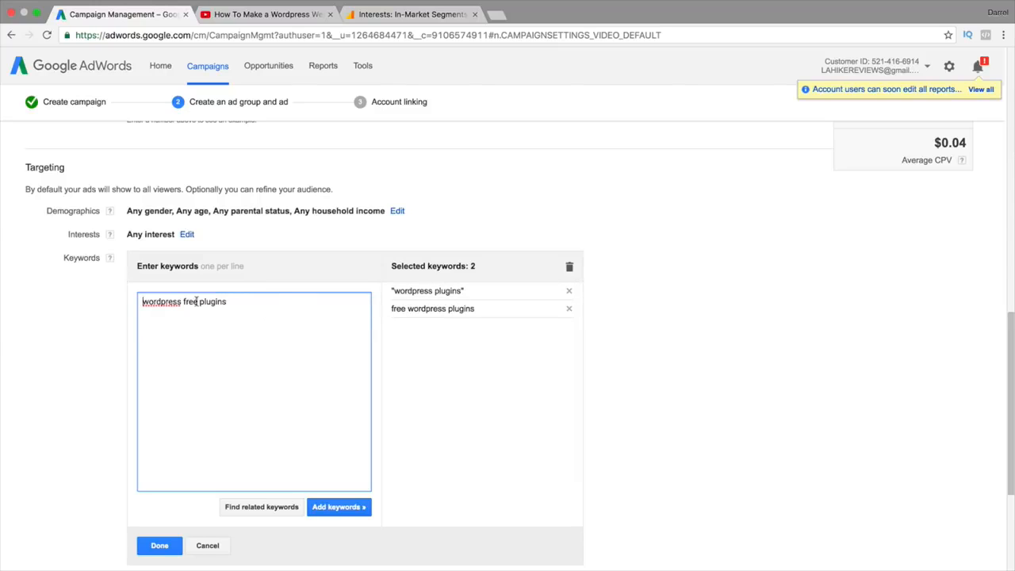
text(")
click(284, 302)
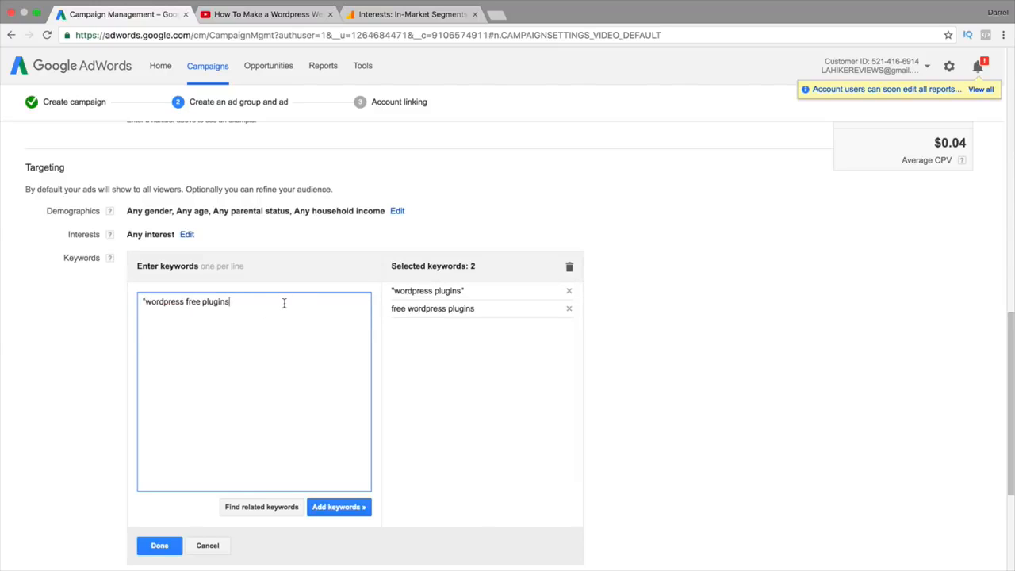
text(")
- Clear the keyword draft and both selected keywords, and add the exact match keyword [wordpress themes]
drag(246, 303, 102, 307)
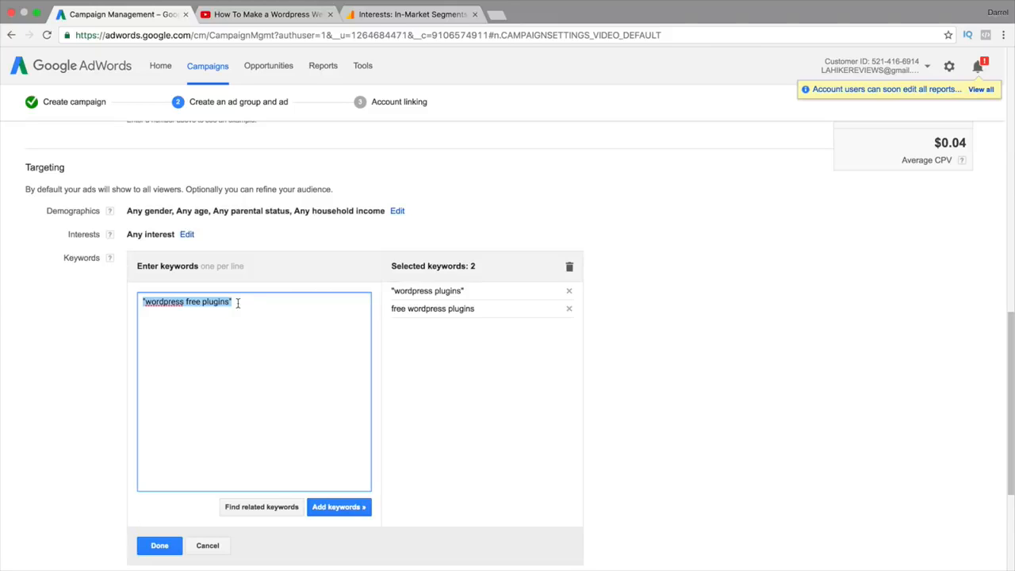
key(BackSpace)
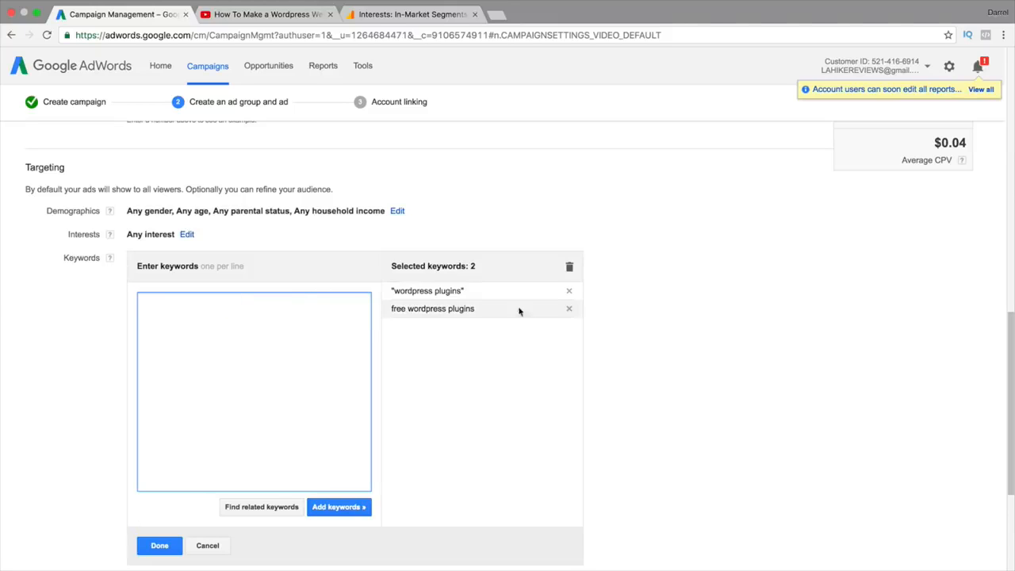
click(568, 308)
click(569, 291)
click(233, 321)
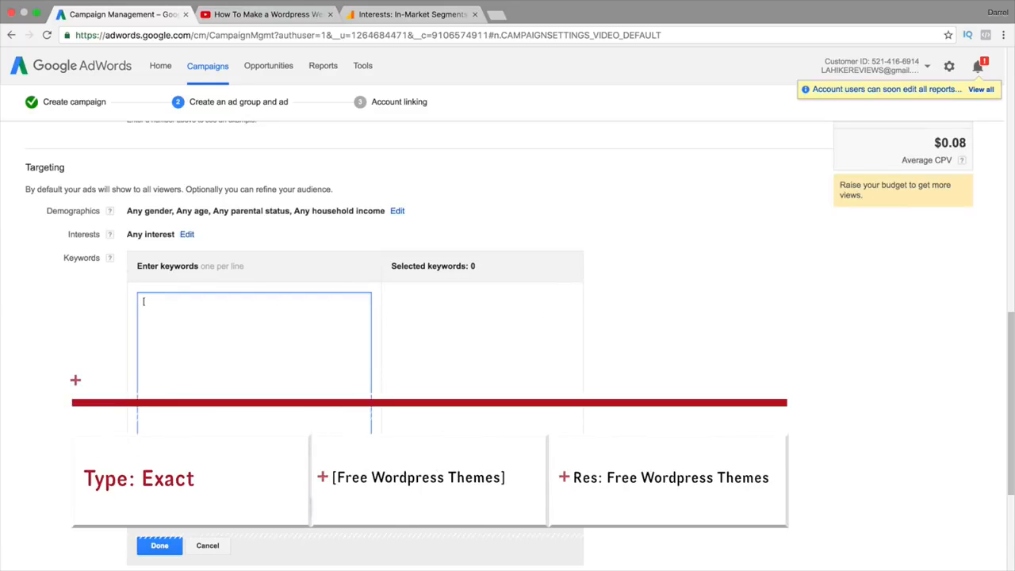
text([wordpress themes)
click(452, 305)
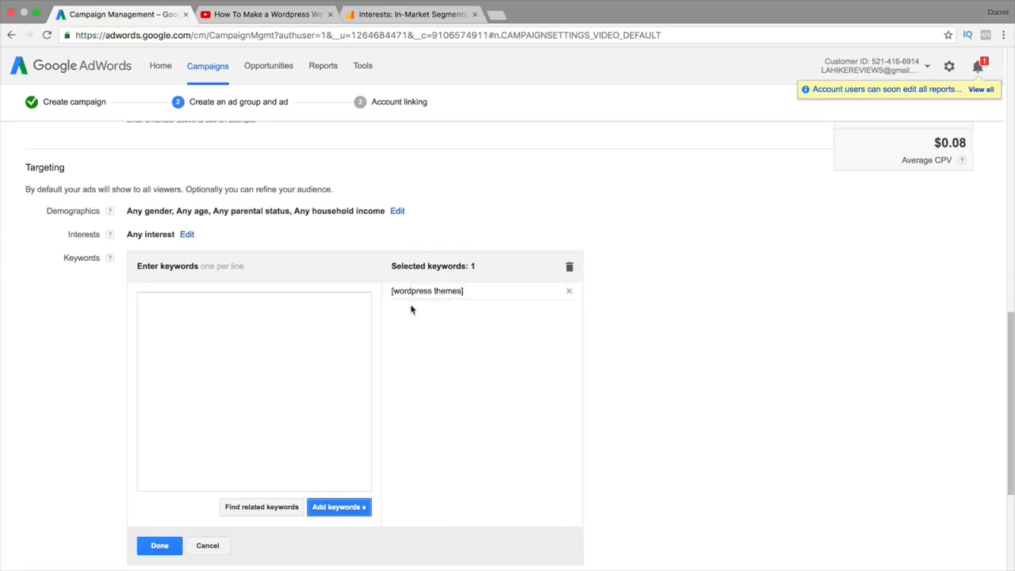
- Draft "cool wordpress themes" as an example keyword and discard the keyword targeting
click(290, 334)
text(cool wordpress themes)
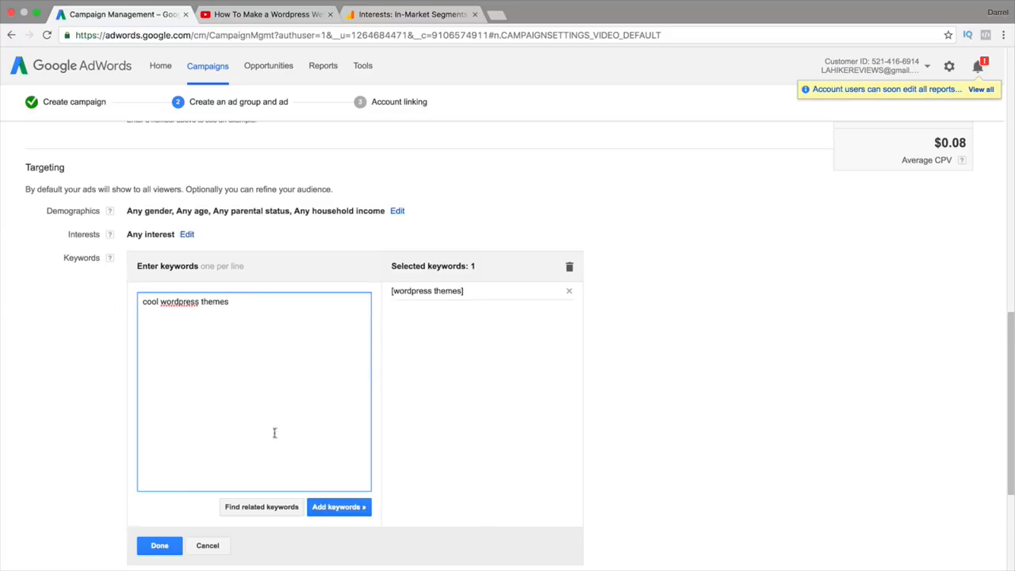
click(243, 290)
key(super+a)
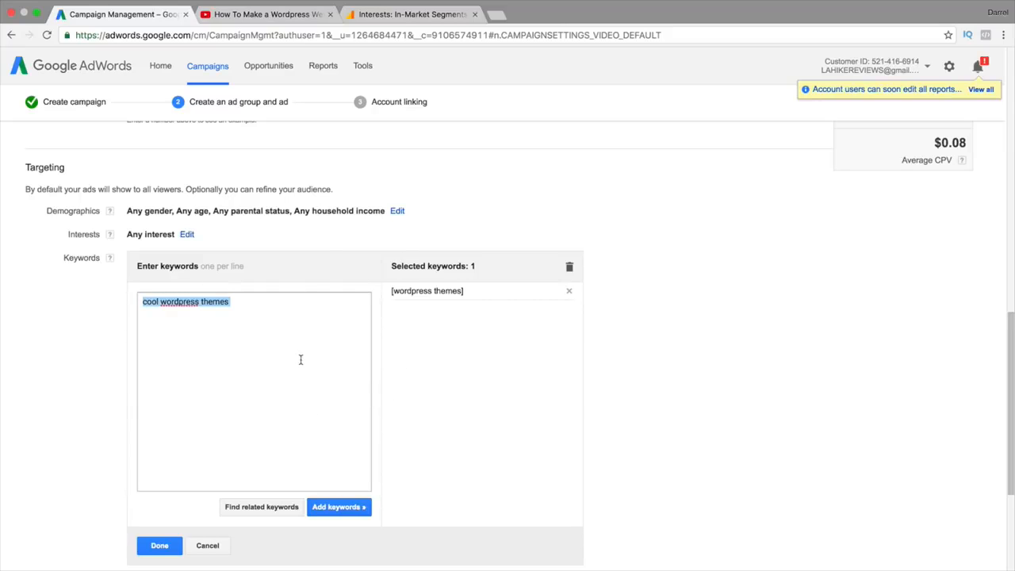
click(208, 545)
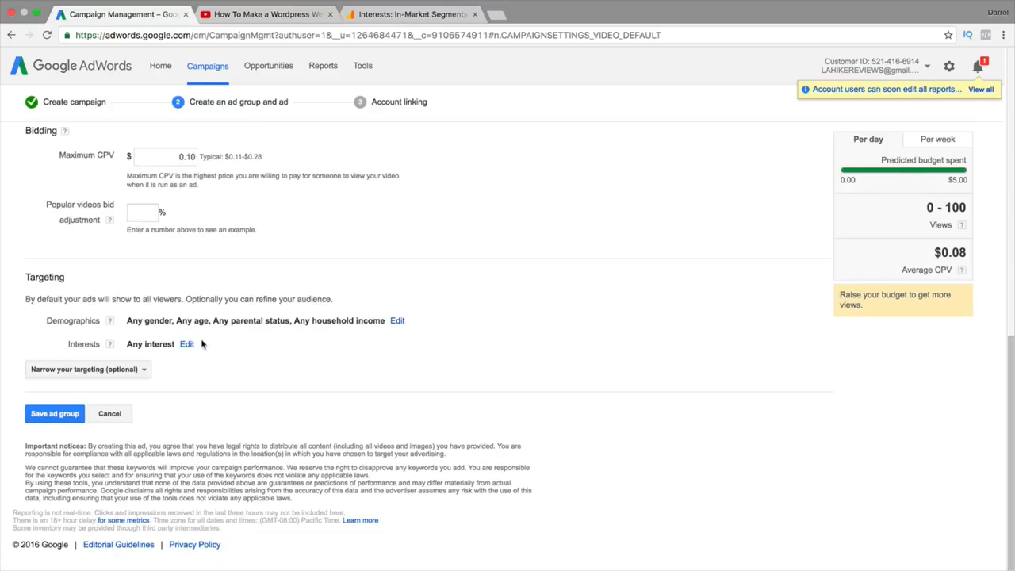
- Review the ad and bidding settings, try to save the ad group, and read the resulting policy notice
scroll(204, 344, up, 3)
scroll(270, 353, up, 2)
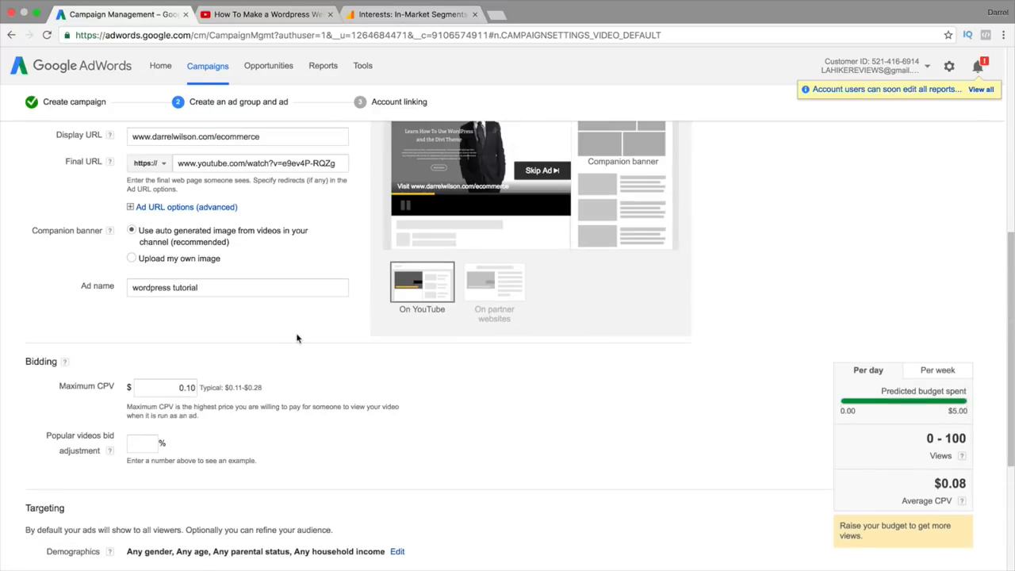
scroll(296, 337, up, 5)
scroll(301, 349, down, 6)
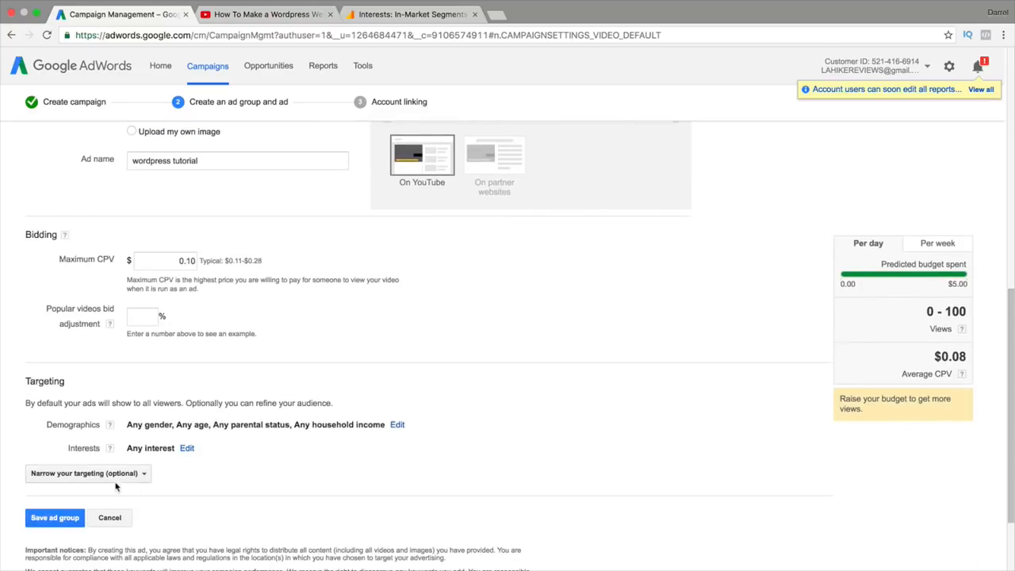
click(64, 519)
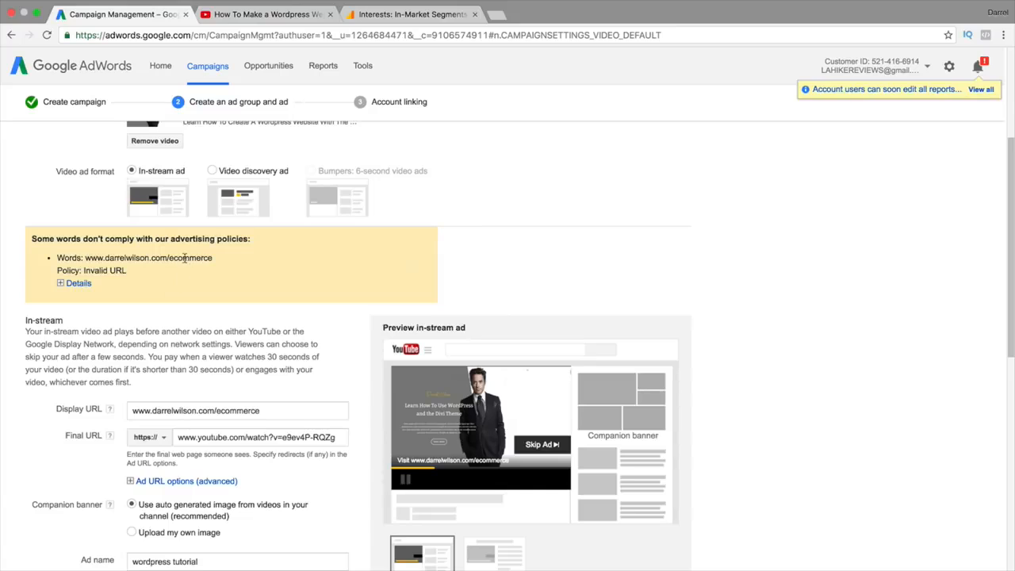
drag(52, 238, 248, 238)
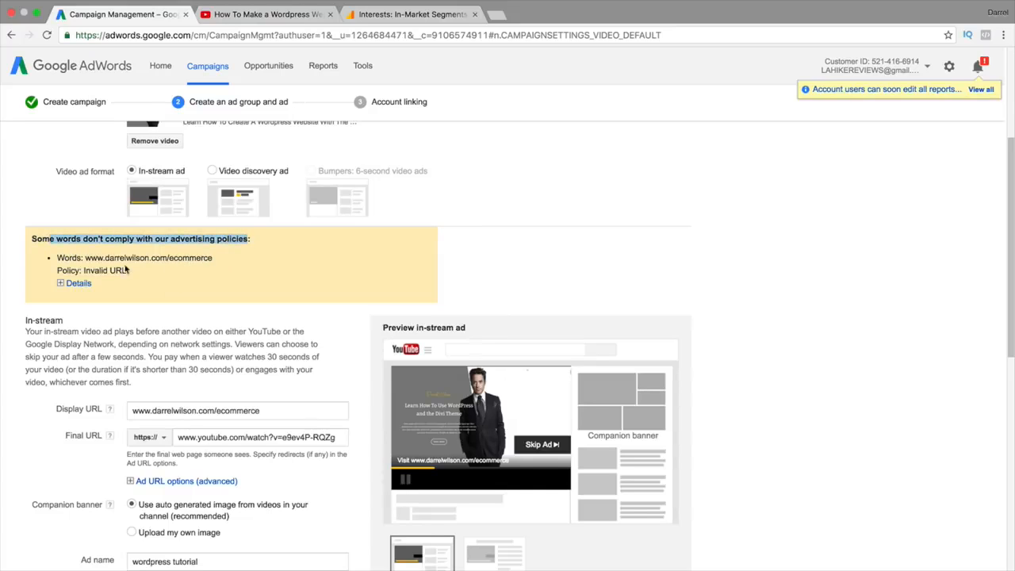
- Clear the in-stream ad's display URL and copy the address from its final URL
triple_click(283, 409)
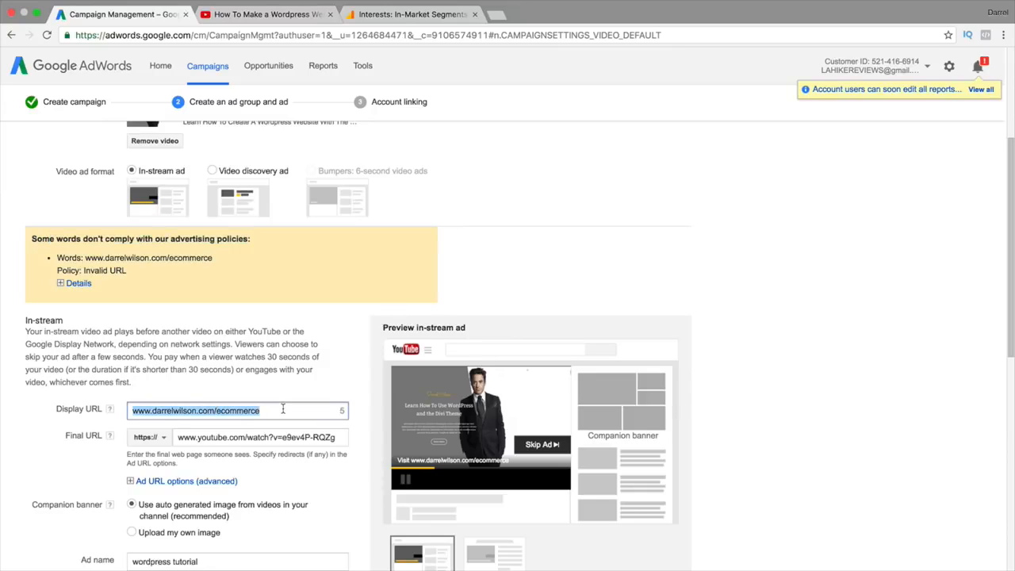
key(BackSpace)
triple_click(250, 435)
right_click(250, 435)
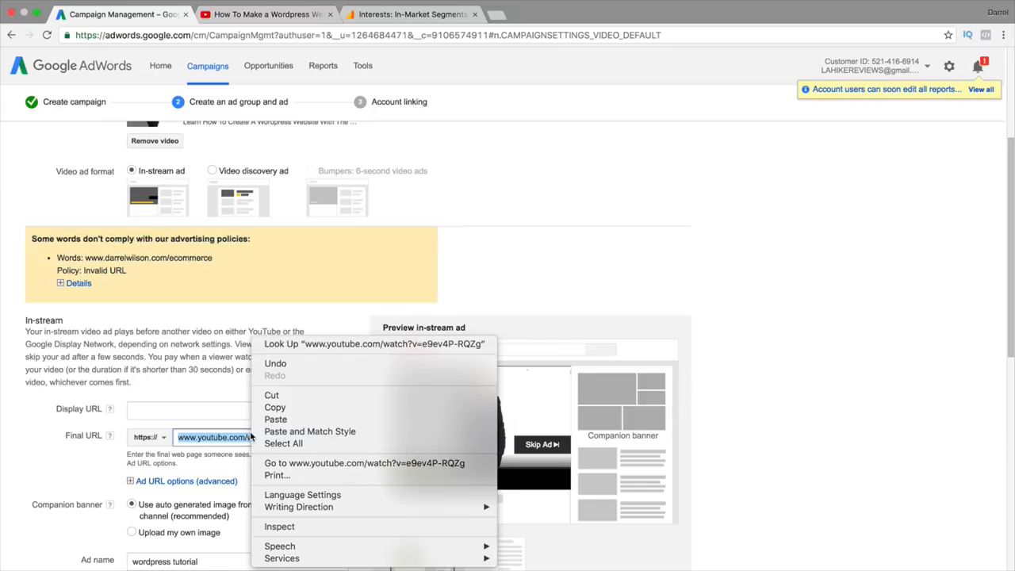
click(274, 407)
click(182, 409)
triple_click(181, 410)
key(BackSpace)
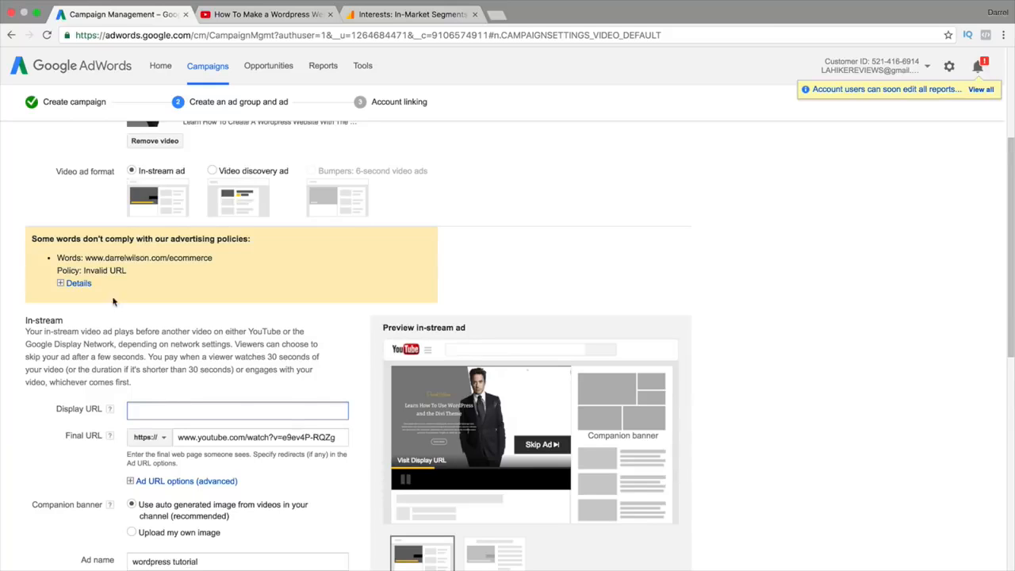
- Read the details of the invalid URL policy notice
click(77, 283)
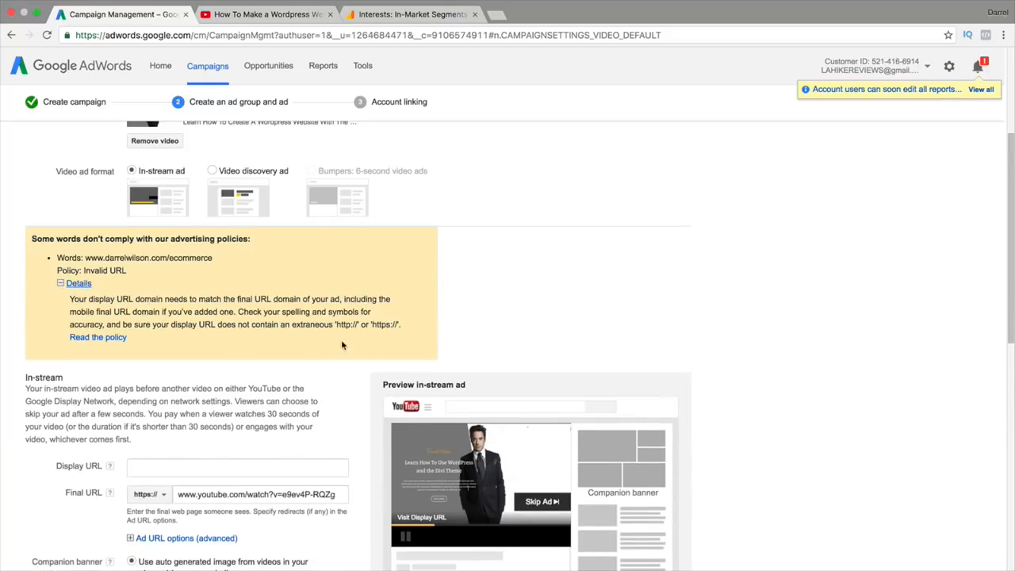
drag(370, 324, 397, 324)
click(75, 286)
- Paste the copied final URL as the display URL and complete the ad group setup without linking the YouTube channel
click(163, 411)
right_click(169, 418)
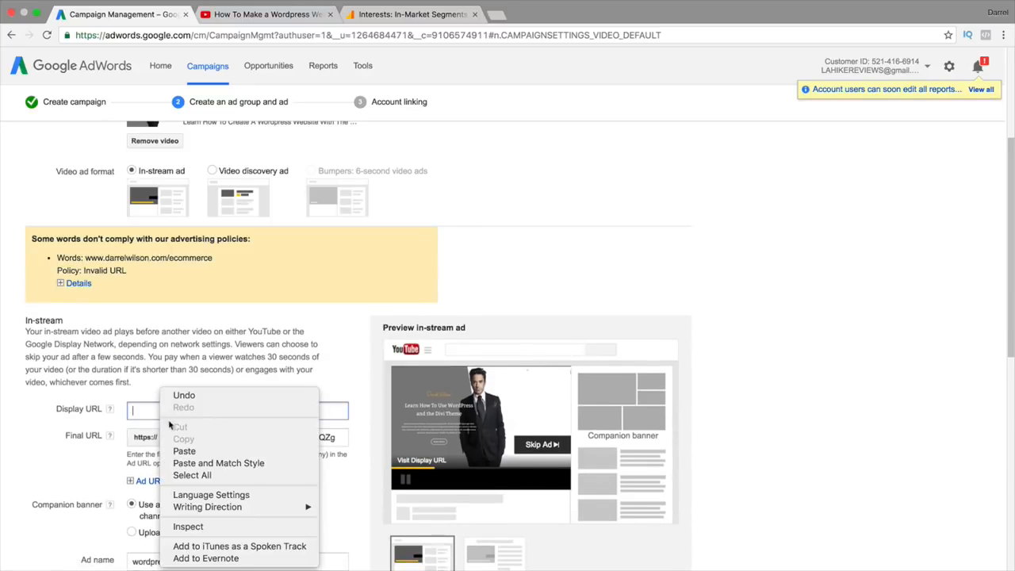
click(184, 451)
scroll(79, 454, down, 5)
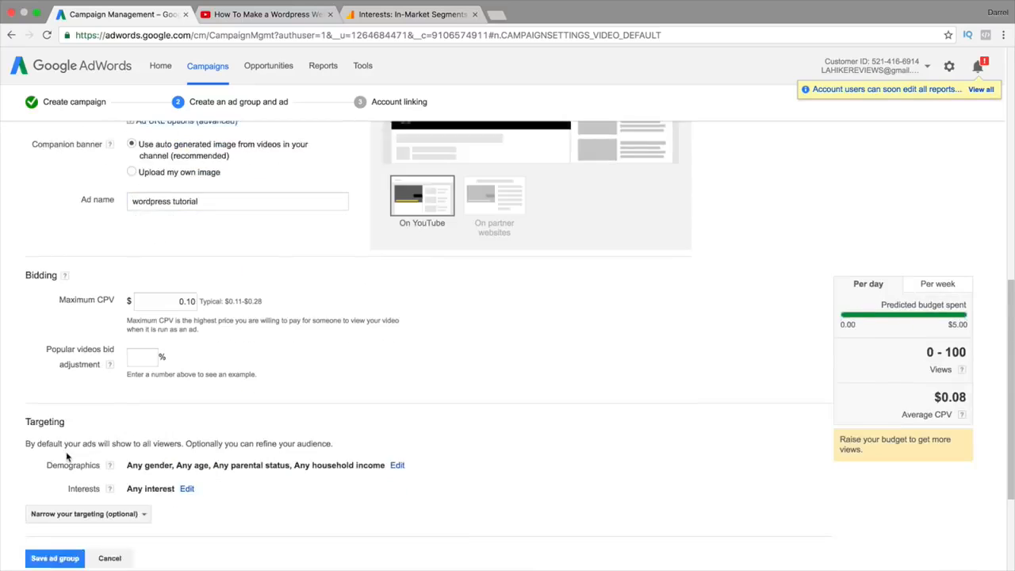
scroll(68, 456, down, 2)
click(71, 485)
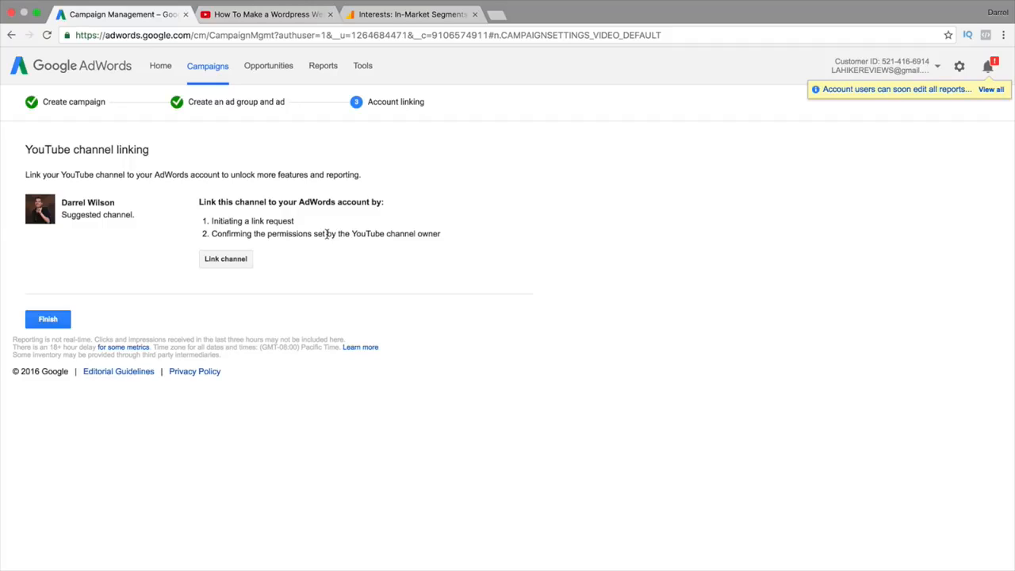
click(61, 319)
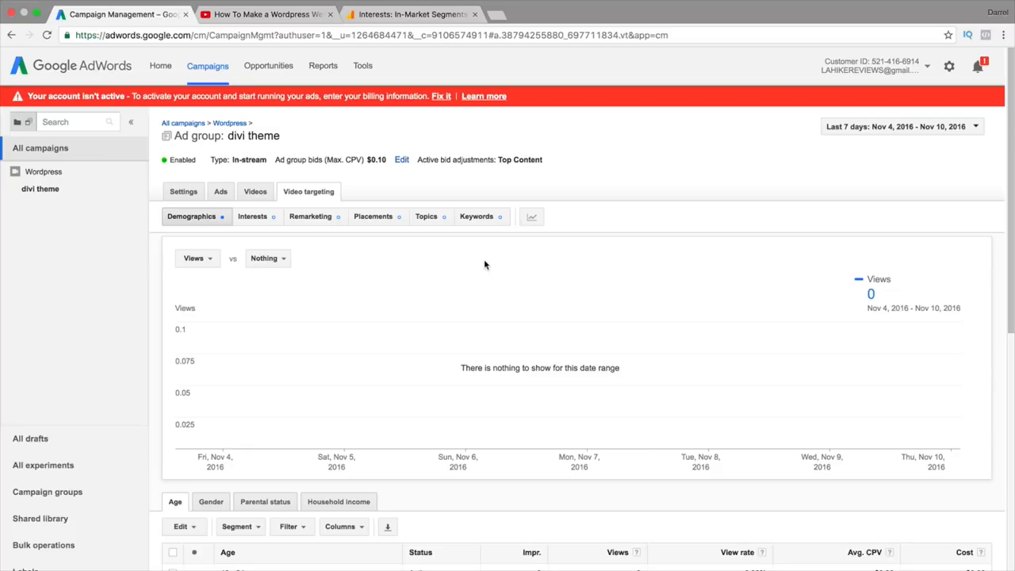
- Switch to the YouTube video page and restore the dismissed ad among the suggested videos to view its placement
click(284, 14)
scroll(341, 205, up, 5)
scroll(340, 205, up, 15)
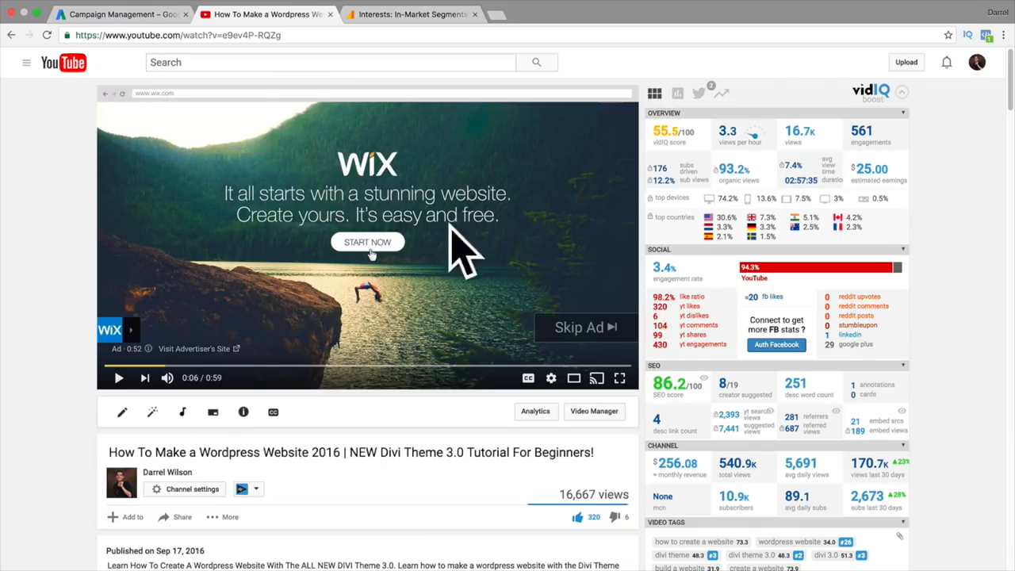
scroll(555, 321, down, 20)
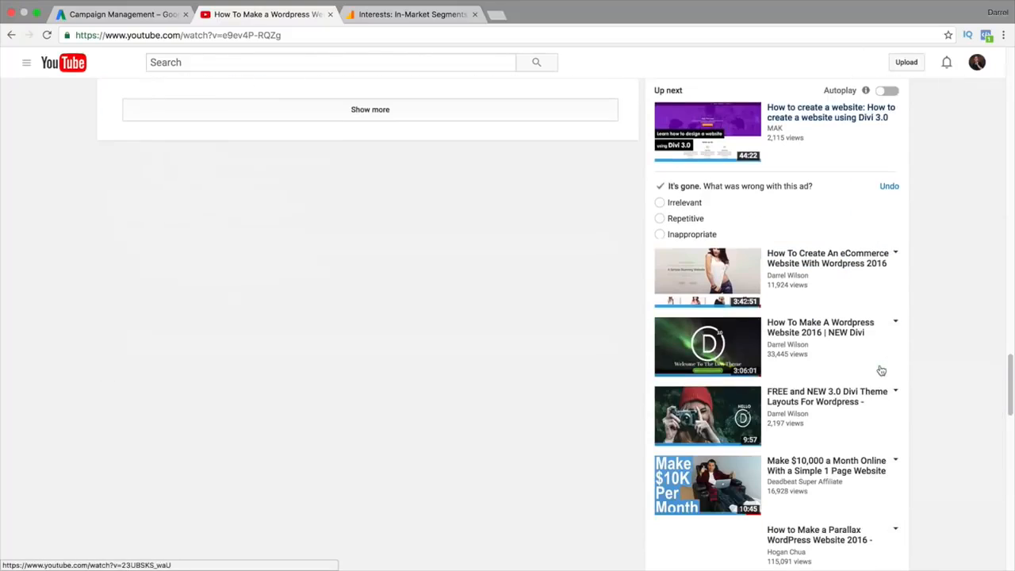
click(889, 186)
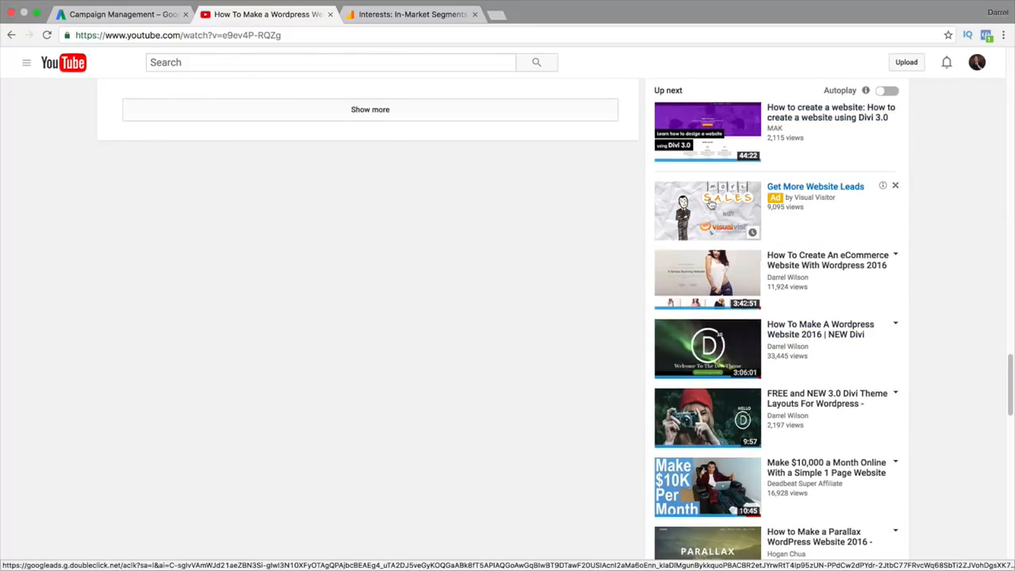
- Return to AdWords, leave the ad group without saving changes, and start a new campaign of type Video
click(150, 14)
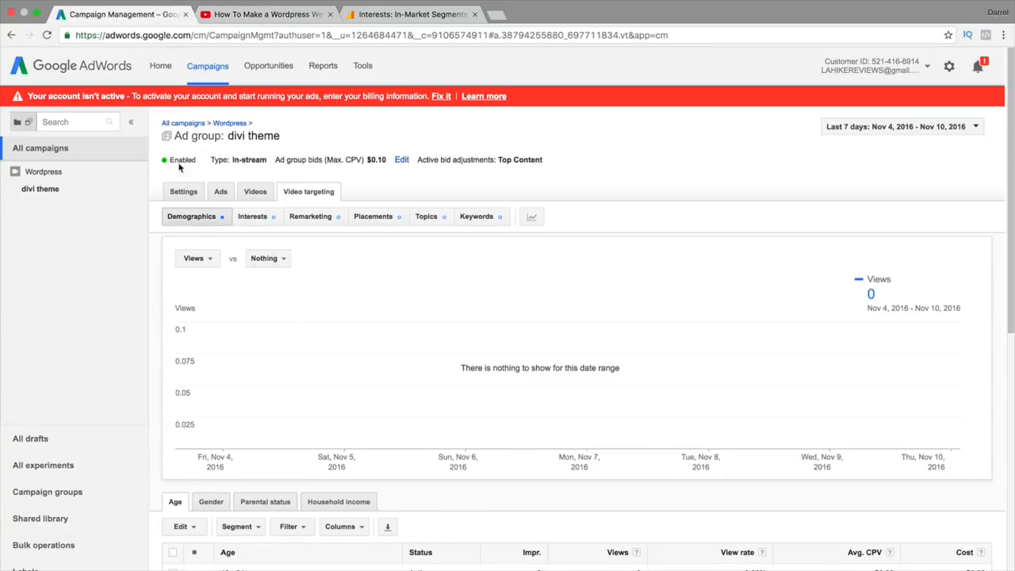
click(210, 66)
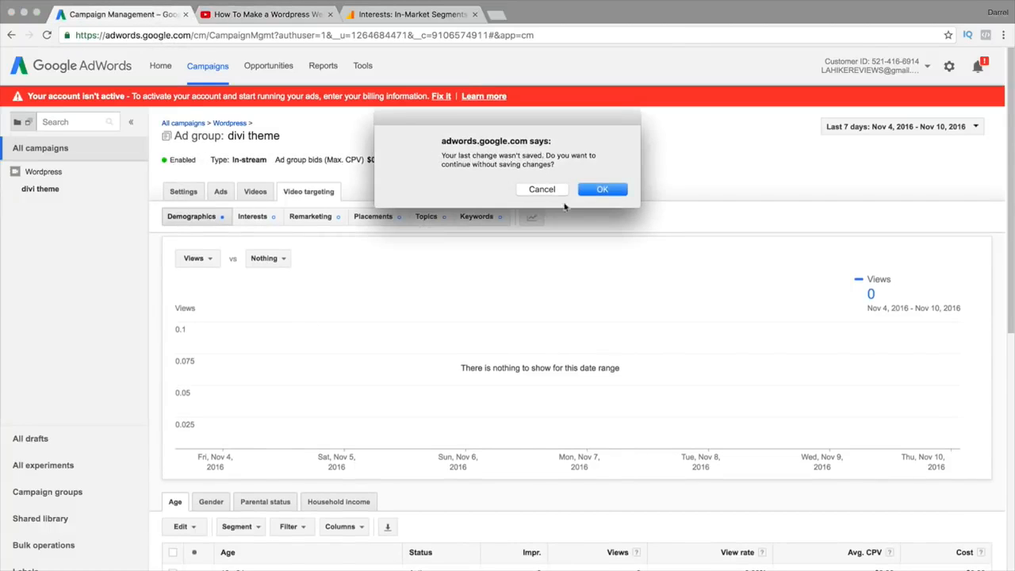
click(602, 190)
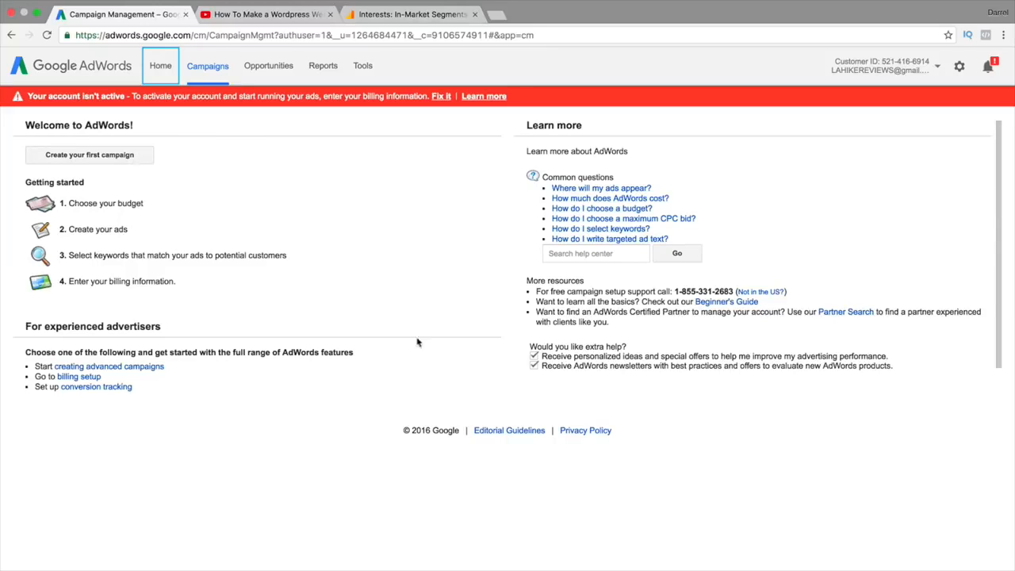
click(109, 158)
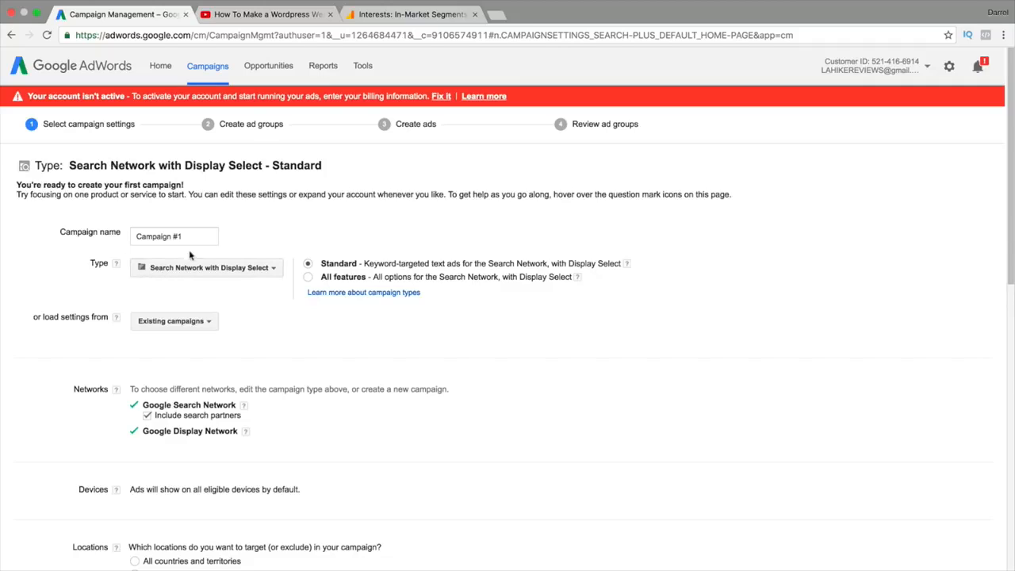
click(205, 270)
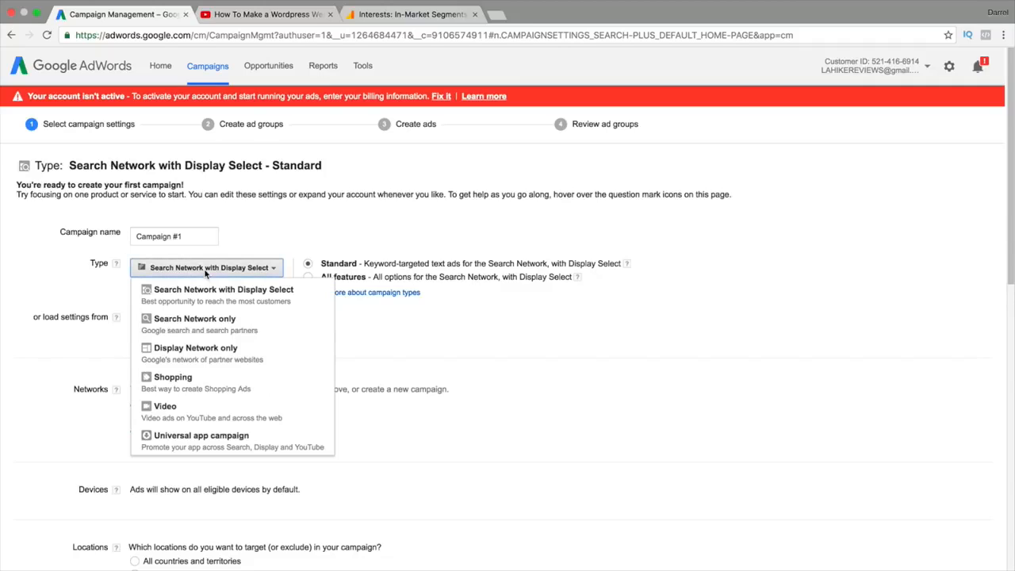
click(205, 411)
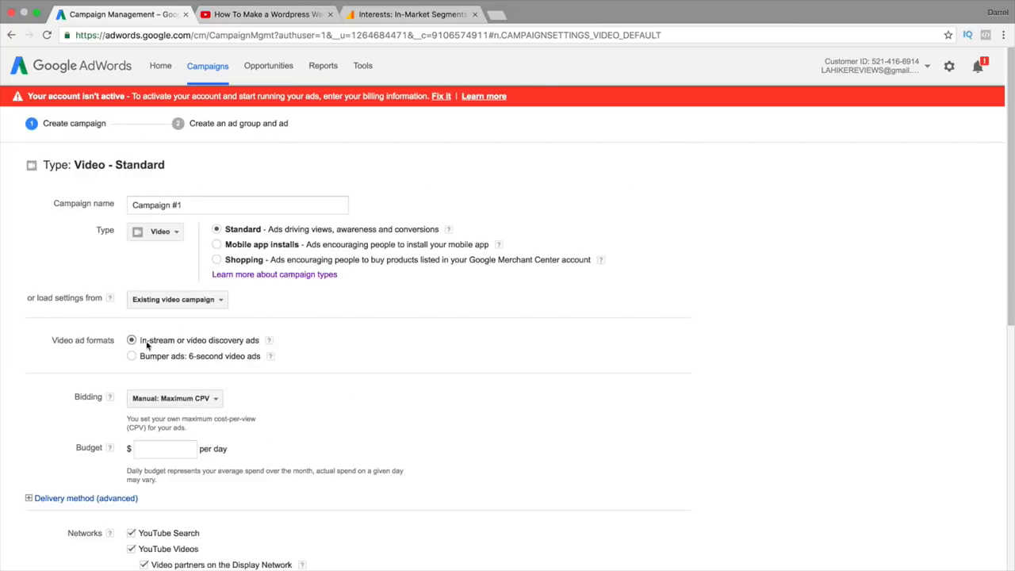
- Set the video campaign's daily budget to $5.00
scroll(198, 341, down, 1)
click(182, 409)
scroll(250, 401, down, 1)
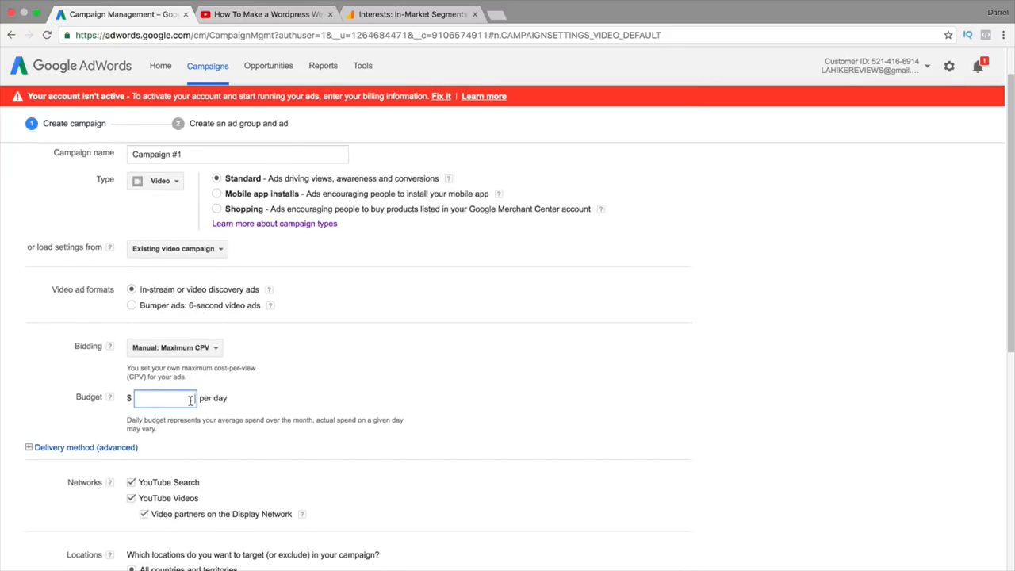
text(5.00)
- Exclude video partners on the Display Network, target only the United States, and continue to the ad group setup
scroll(338, 418, down, 3)
click(143, 366)
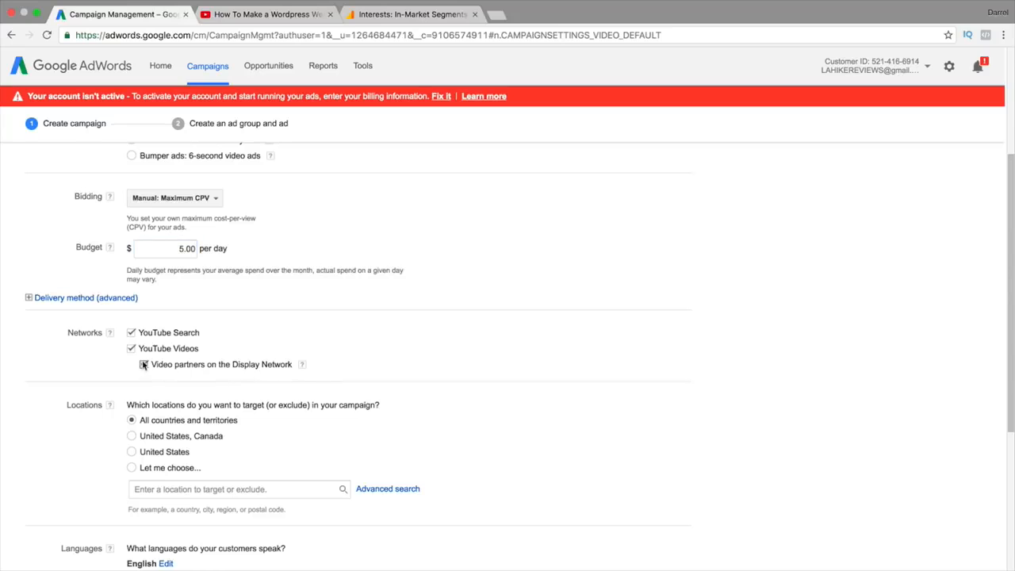
click(131, 451)
scroll(129, 451, down, 3)
click(82, 492)
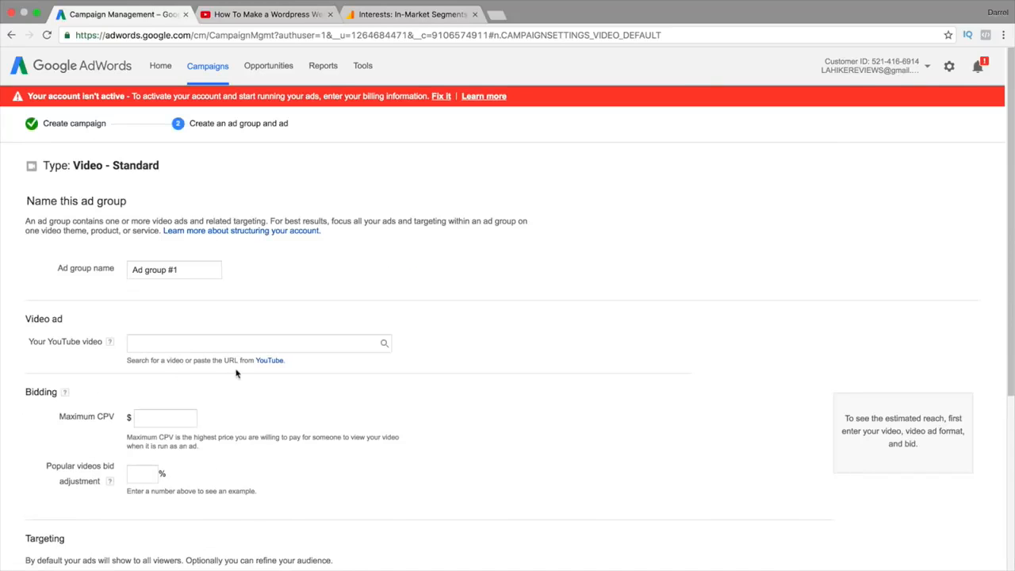
- Paste the copied YouTube URL as the ad group's video and choose the Video discovery ad format
scroll(229, 335, down, 1)
right_click(194, 325)
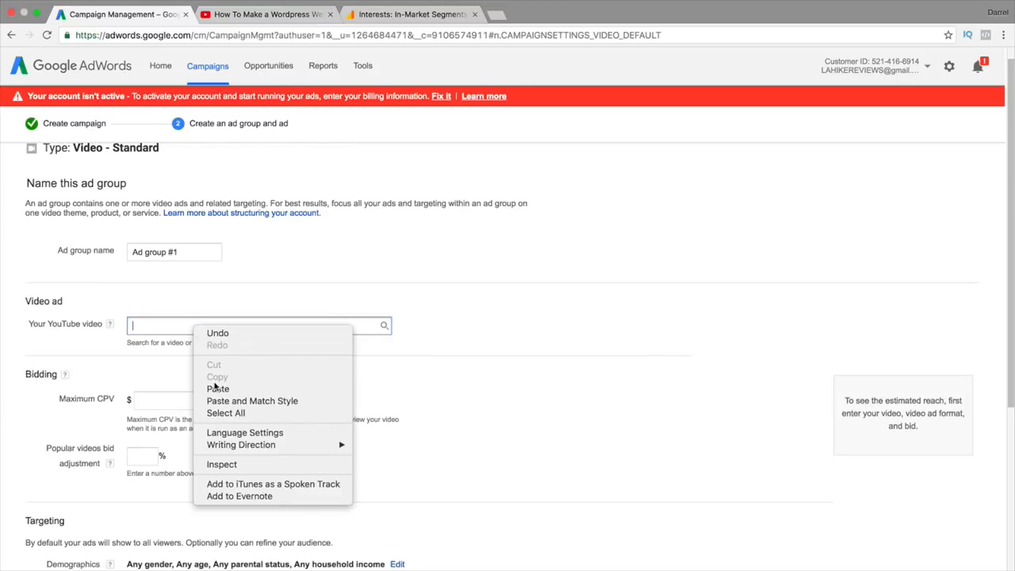
click(216, 387)
right_click(167, 323)
click(197, 387)
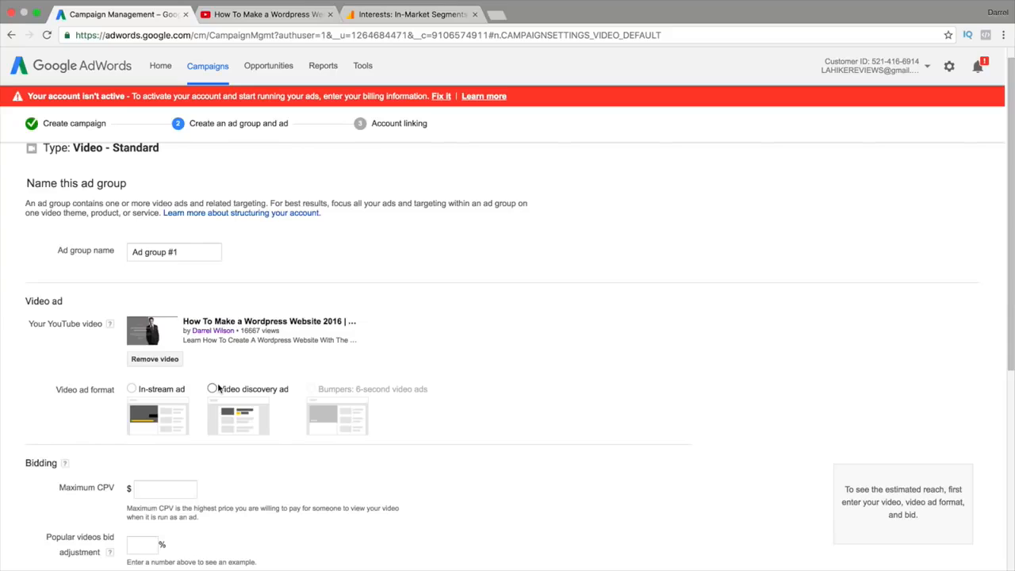
click(214, 389)
- Enter "how to make an ecommerce website with divi" as the discovery ad's headline
scroll(253, 374, down, 5)
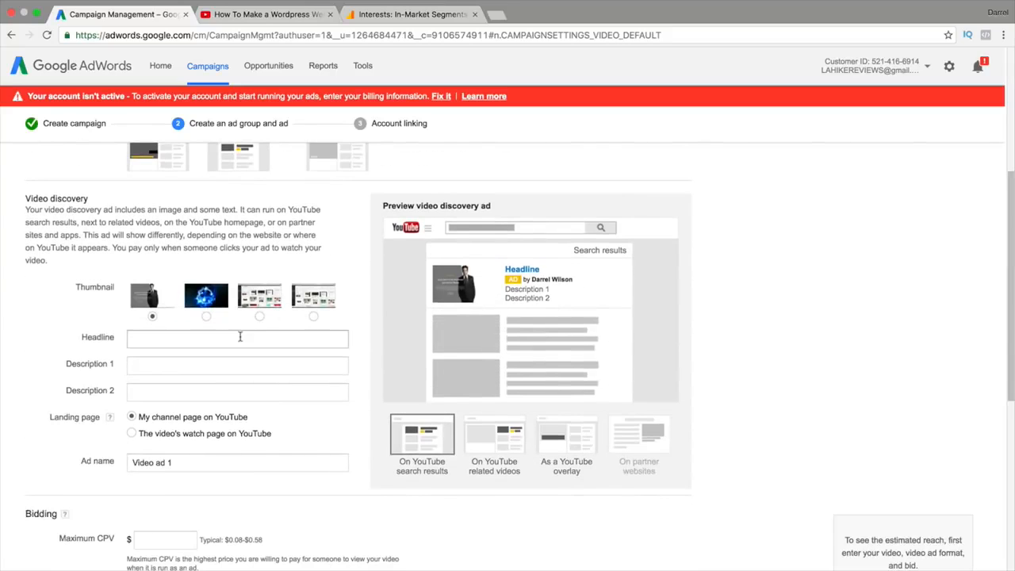
click(253, 345)
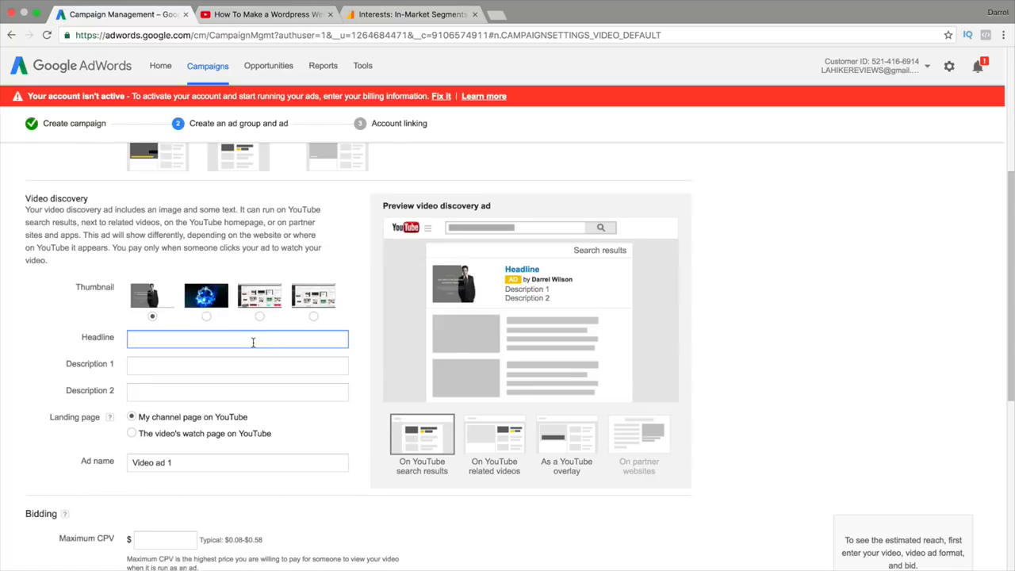
text(how to make an)
text( e)
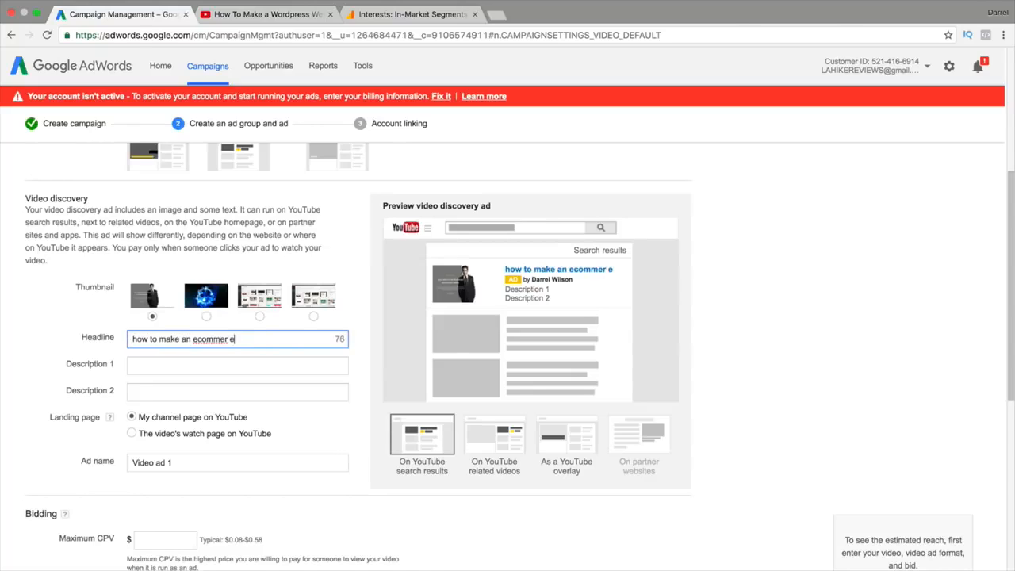
text(commerce website)
key(BackSpace)
key(BackSpace)
key(BackSpace)
text(ce website wi)
text(th t)
key(BackSpace)
text(divi)
- Correct the headline's capitalization to "How To Make An eCommerce Website With divi"
click(138, 340)
key(BackSpace)
text(H)
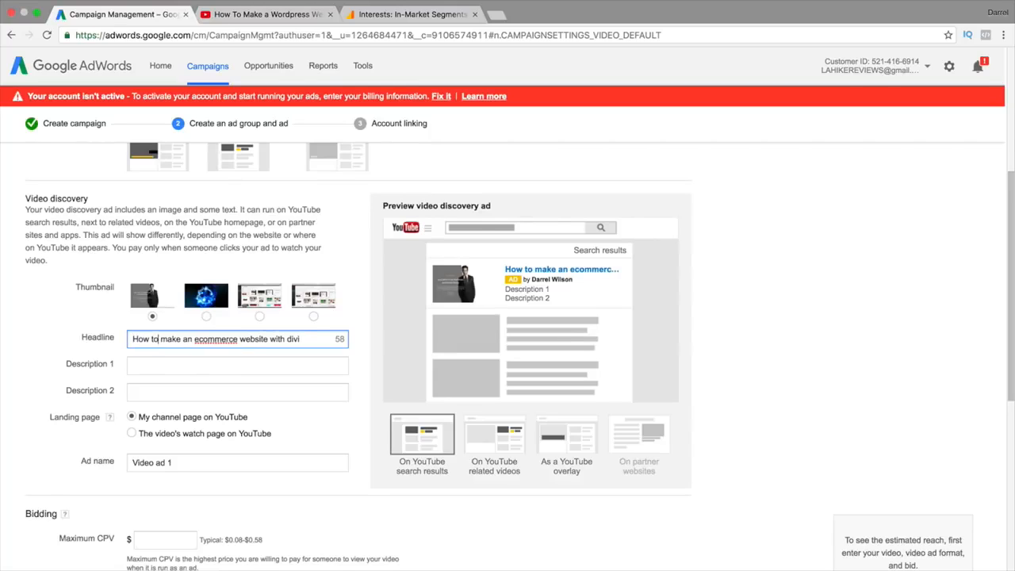
click(153, 338)
key(BackSpace)
text(T)
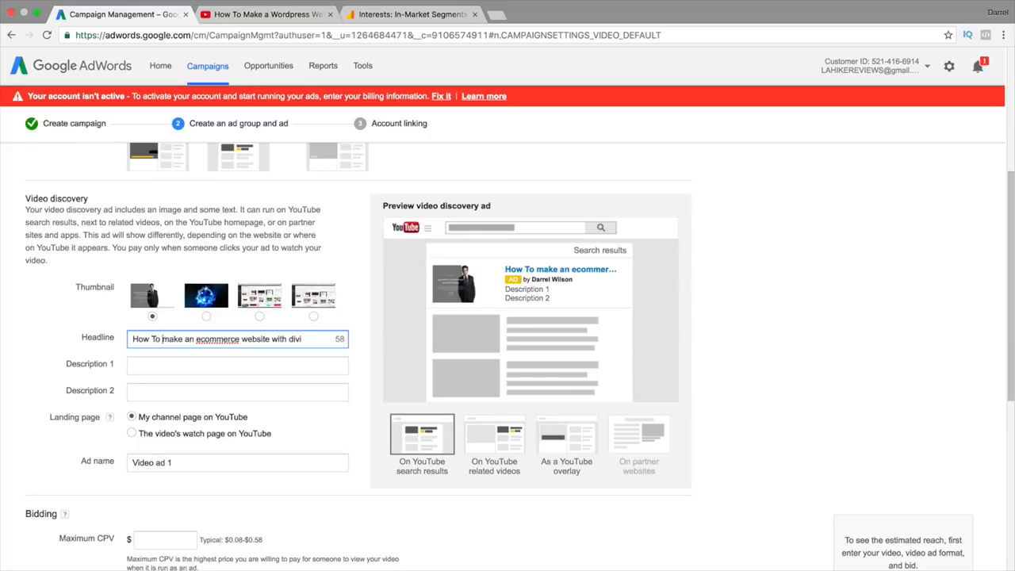
click(169, 339)
key(BackSpace)
text(M)
click(190, 338)
key(BackSpace)
text(A)
click(202, 339)
key(BackSpace)
text(e)
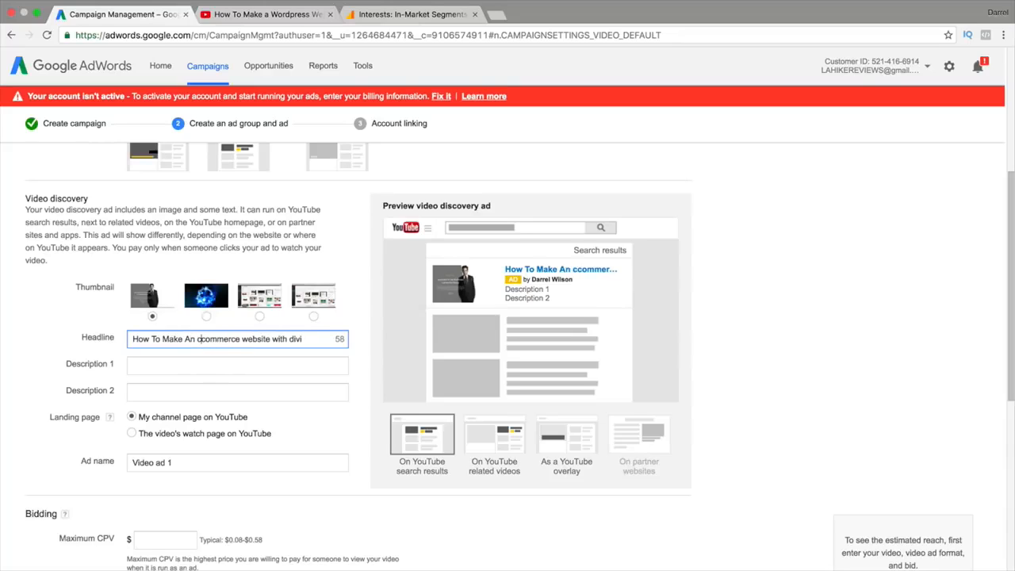
key(Delete)
text(C)
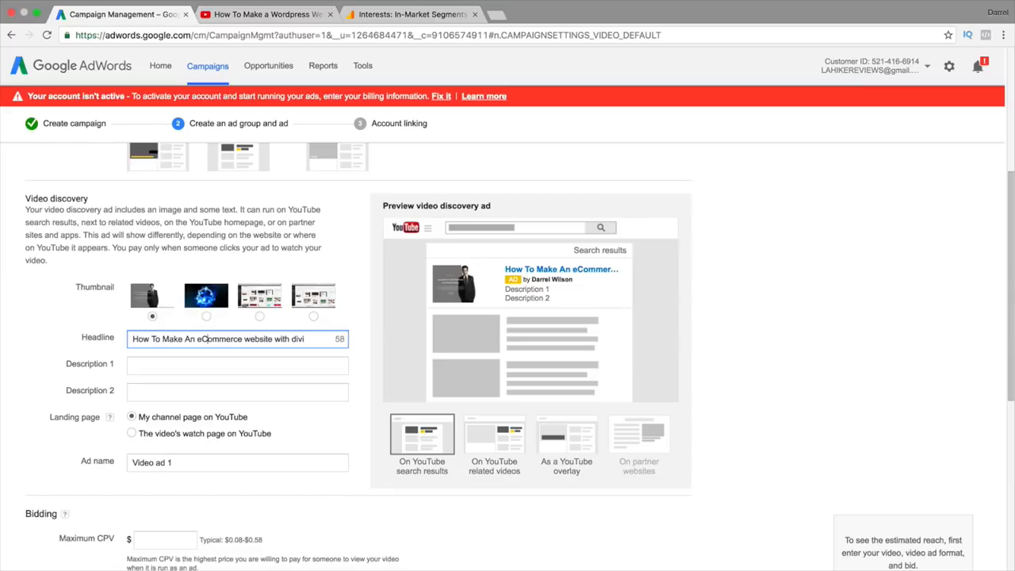
key(Delete)
text(W)
key(BackSpace)
text(W)
- Enter "learn how to make a wordpress site" as the ad's first description line
click(152, 367)
text(l;ear)
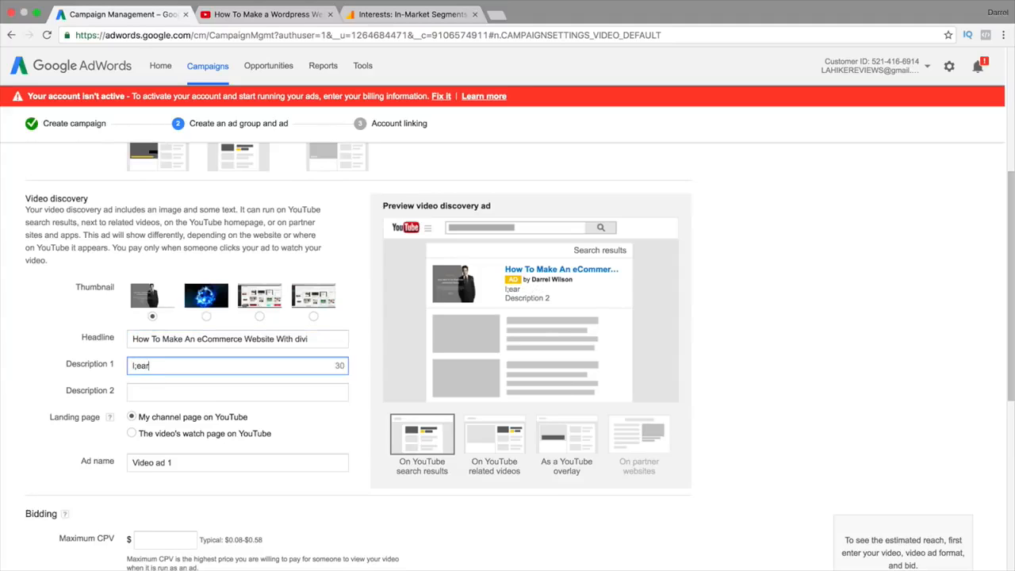
key(BackSpace)
key(BackSpace)
key(BackSpace)
key(BackSpace)
key(BackSpace)
text(learn hpw)
key(BackSpace)
key(BackSpace)
key(BackSpace)
text(how to make a wordpress website)
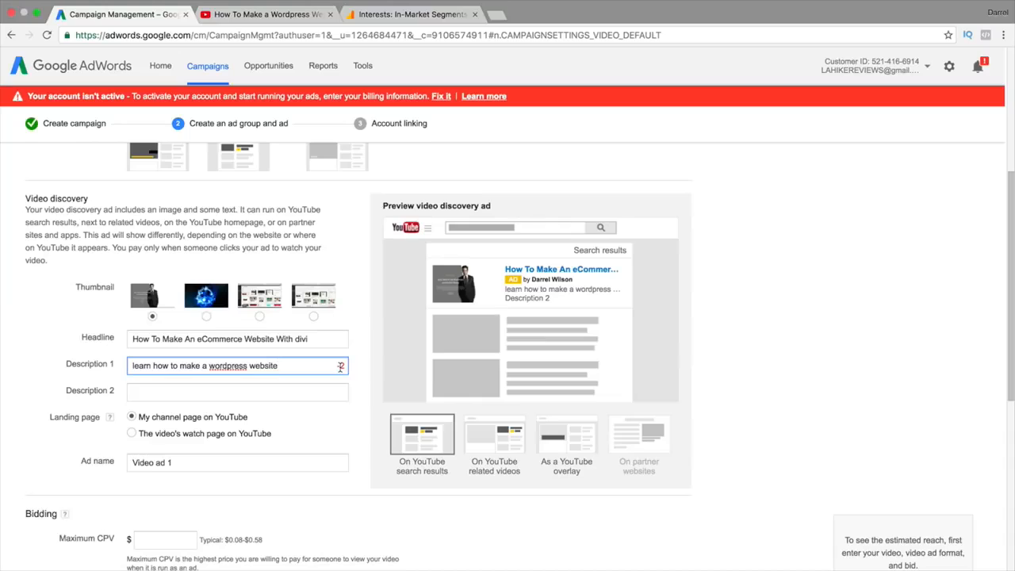
double_click(274, 362)
text(site)
- Enter "i show you step by step" as the ad's second description line
key(Tab)
text(i)
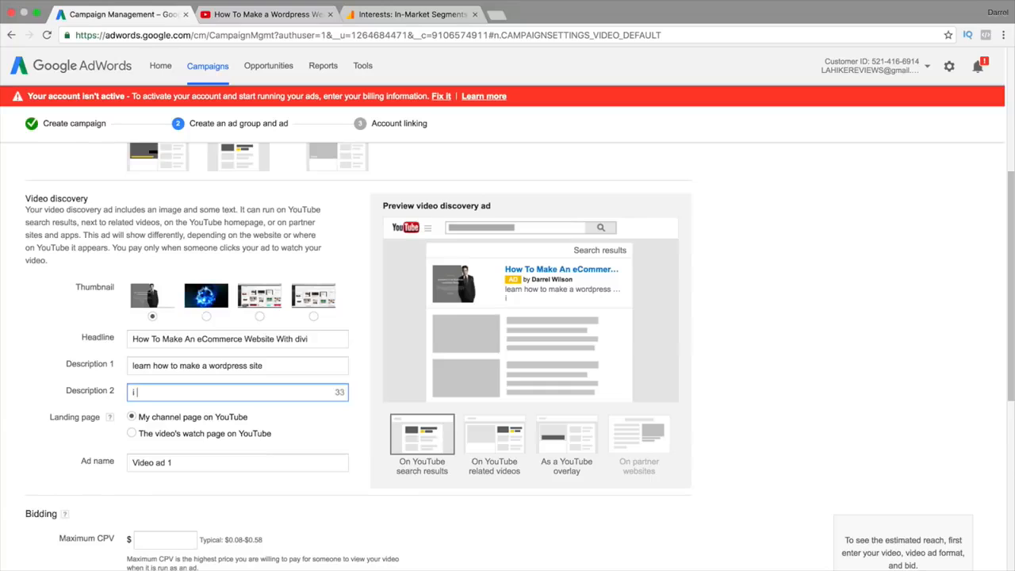
text( show you step by step)
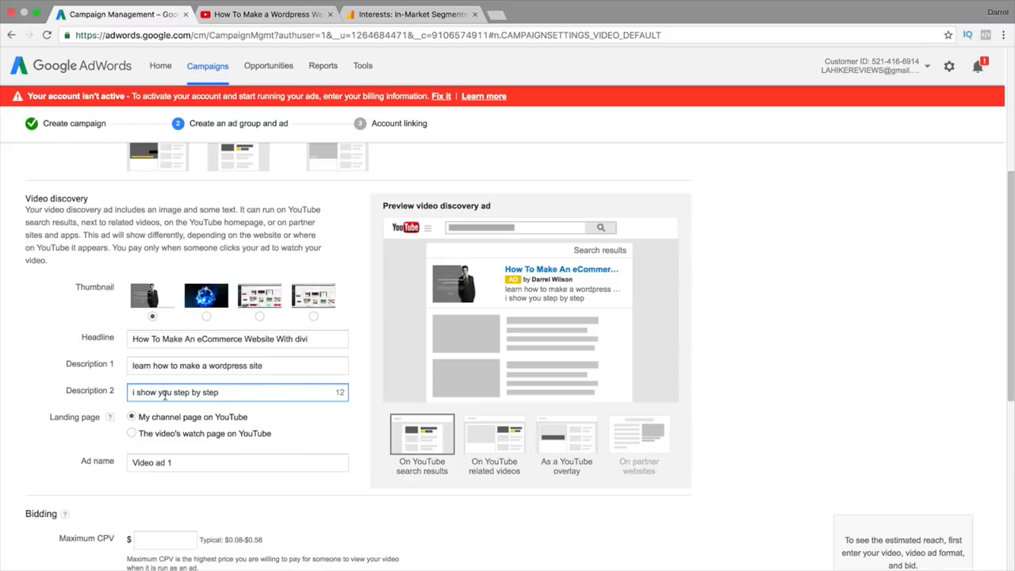
- Name the video discovery ad "divi theme tutorial"
scroll(184, 420, down, 1)
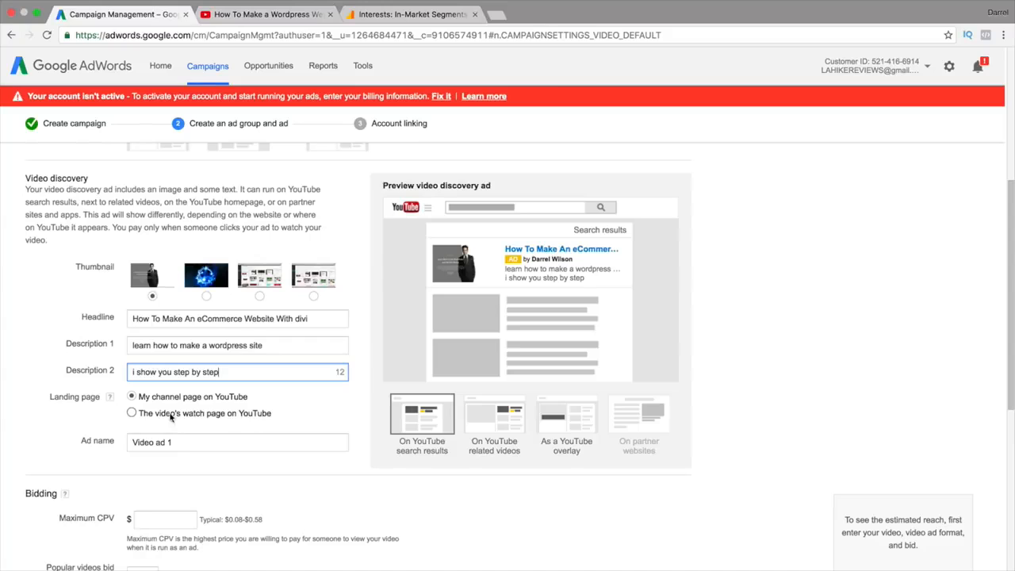
scroll(236, 416, down, 2)
triple_click(237, 386)
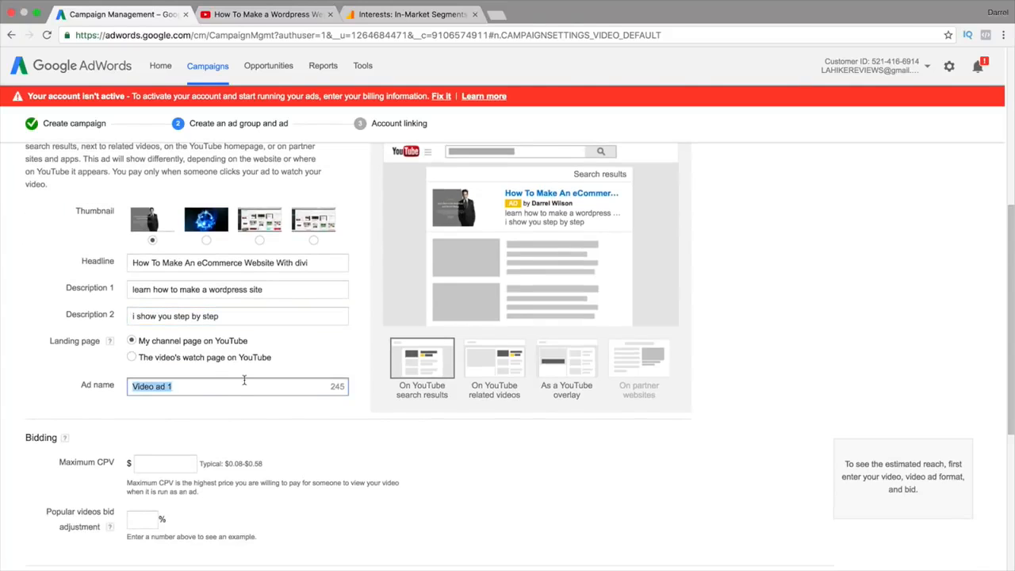
text(divi them,etutorial)
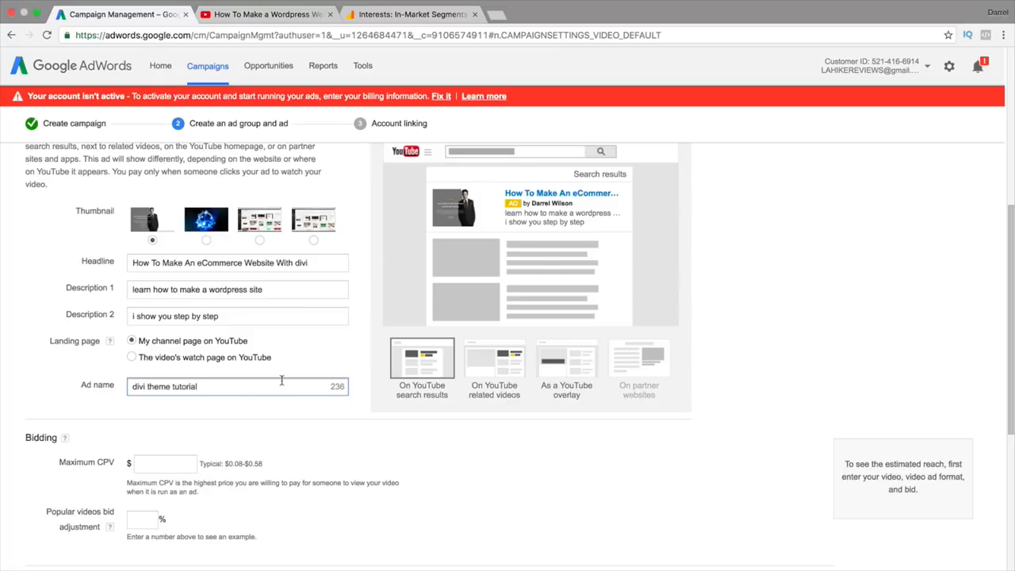
- Preview how the discovery ad appears in YouTube search results, beside related videos and as a YouTube overlay
click(492, 372)
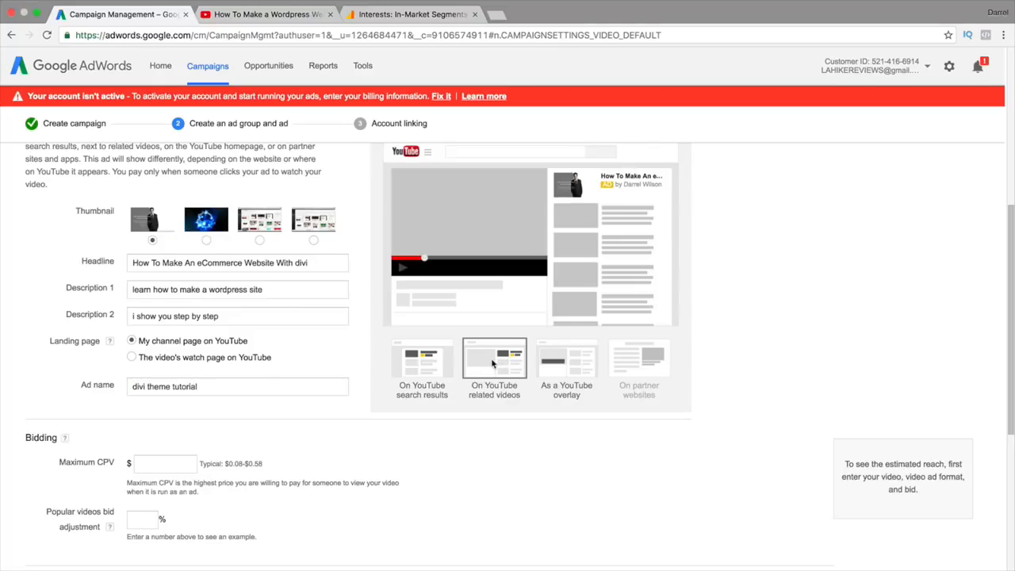
click(559, 363)
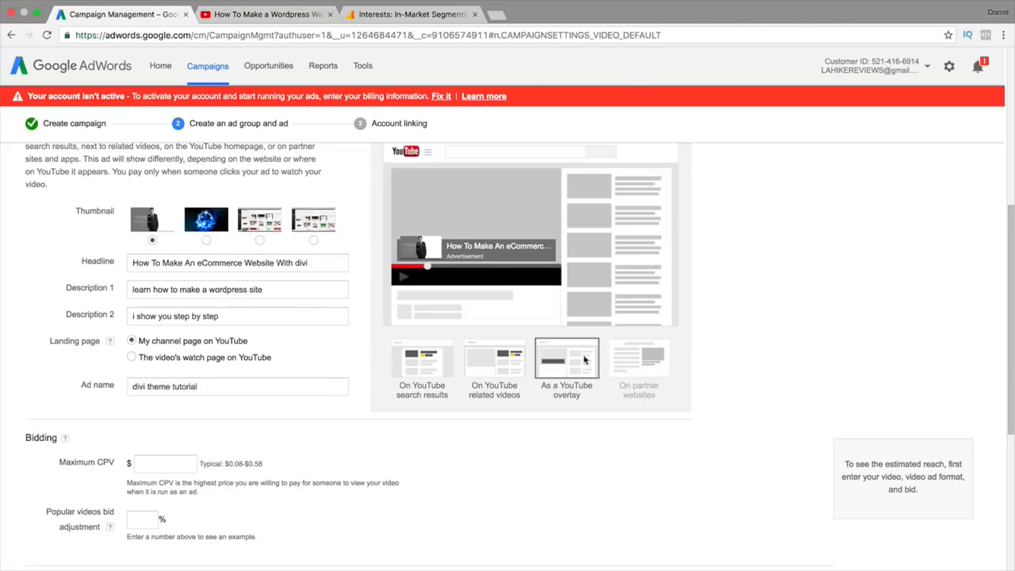
click(499, 362)
click(410, 361)
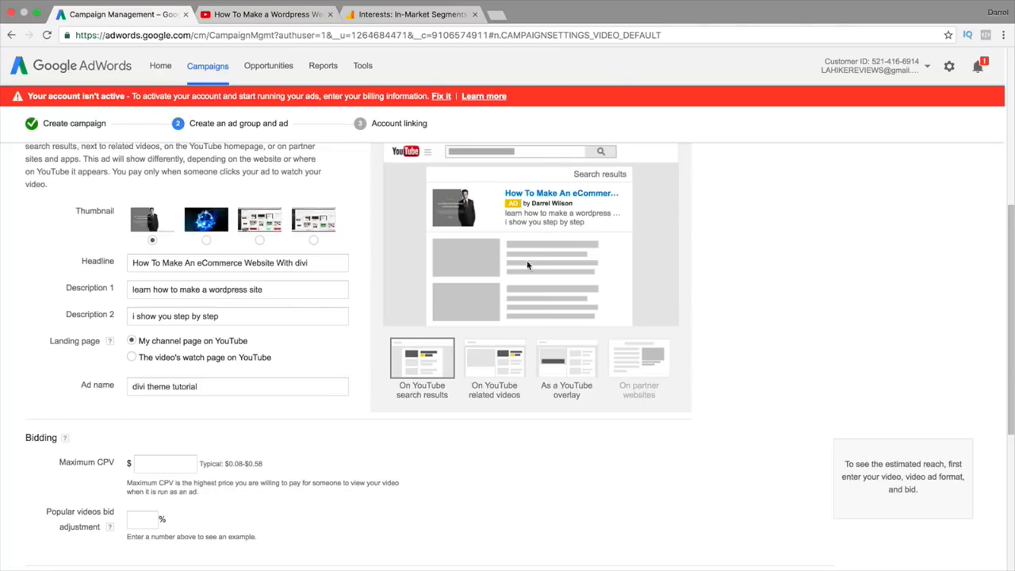
click(485, 368)
scroll(797, 341, up, 3)
scroll(783, 357, down, 3)
click(441, 380)
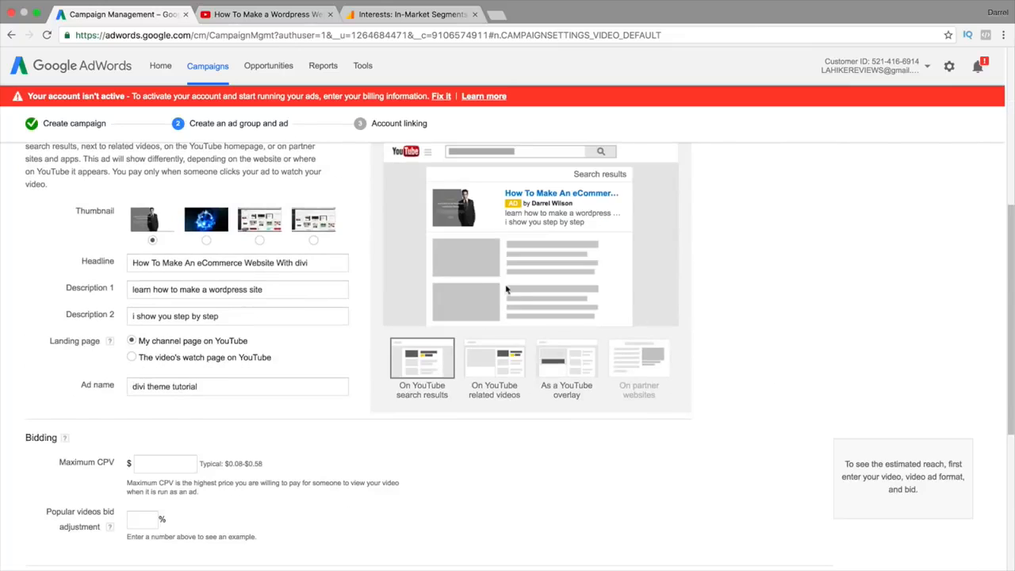
click(499, 375)
click(582, 370)
scroll(584, 369, up, 1)
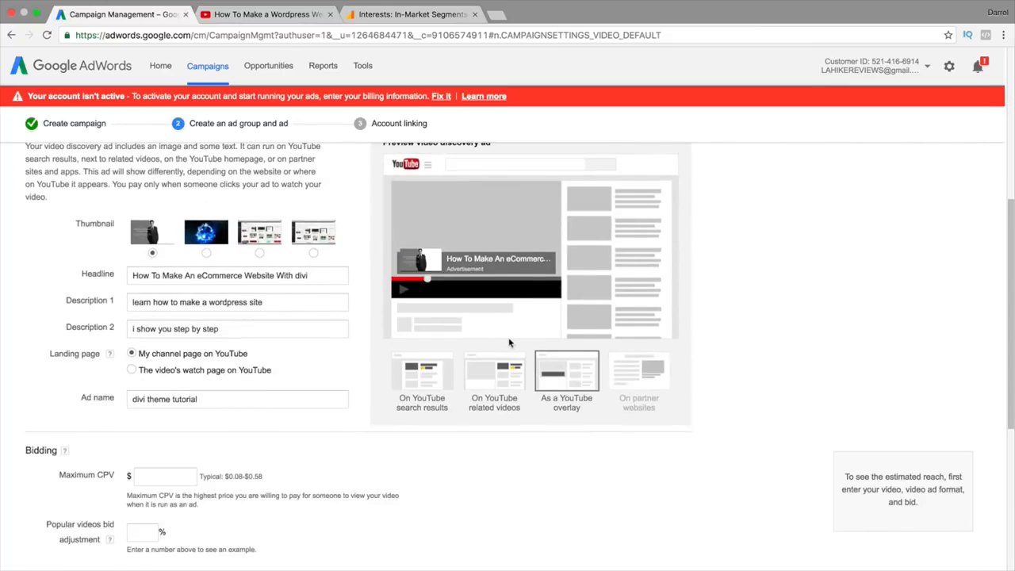
scroll(516, 341, up, 2)
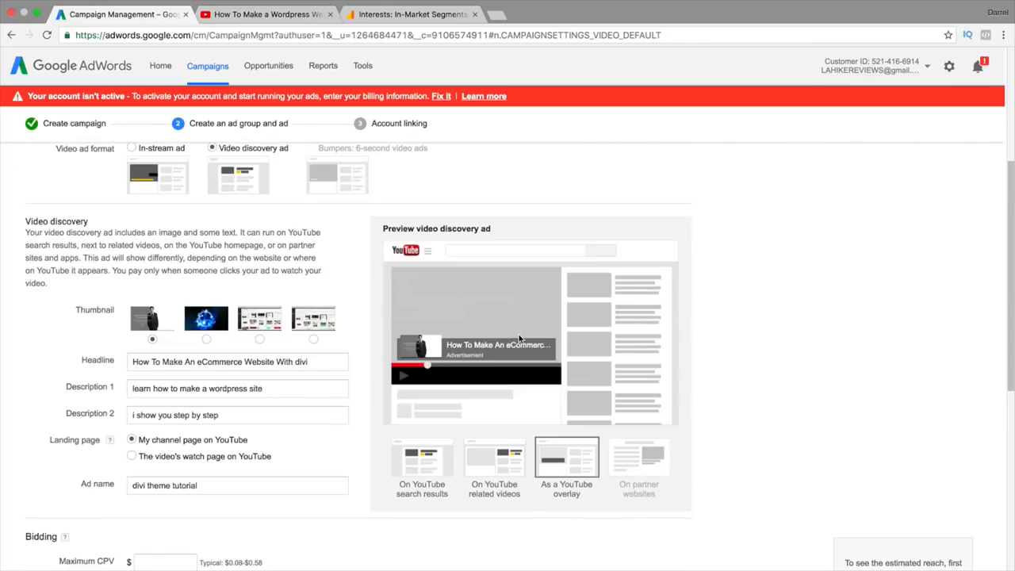
click(482, 463)
click(424, 454)
click(473, 454)
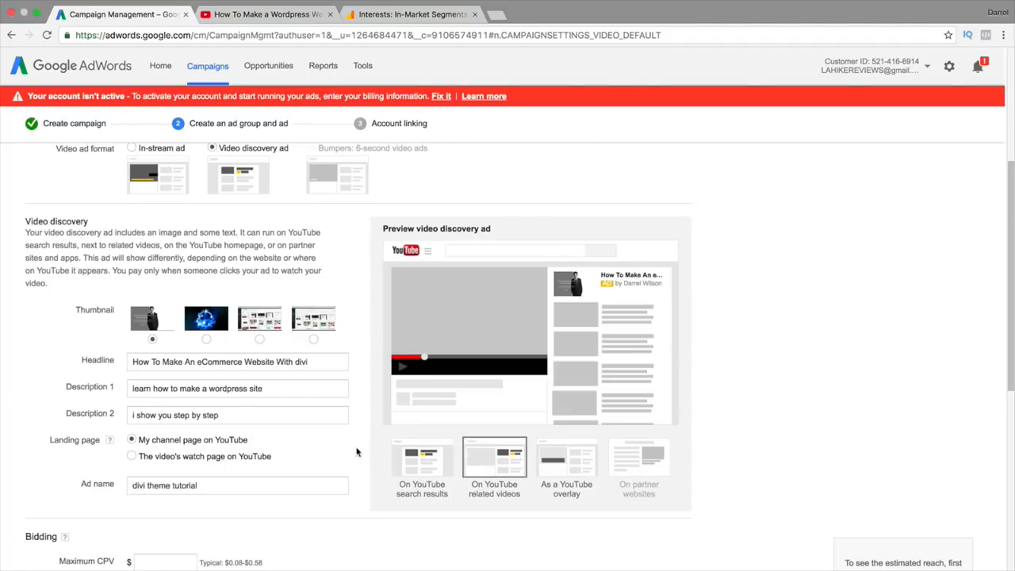
click(419, 466)
click(472, 463)
- Set the ad group's maximum CPV bid to $0.10
scroll(287, 460, down, 2)
scroll(287, 456, down, 2)
click(163, 356)
text(0.10)
key(Tab)
scroll(228, 330, down, 4)
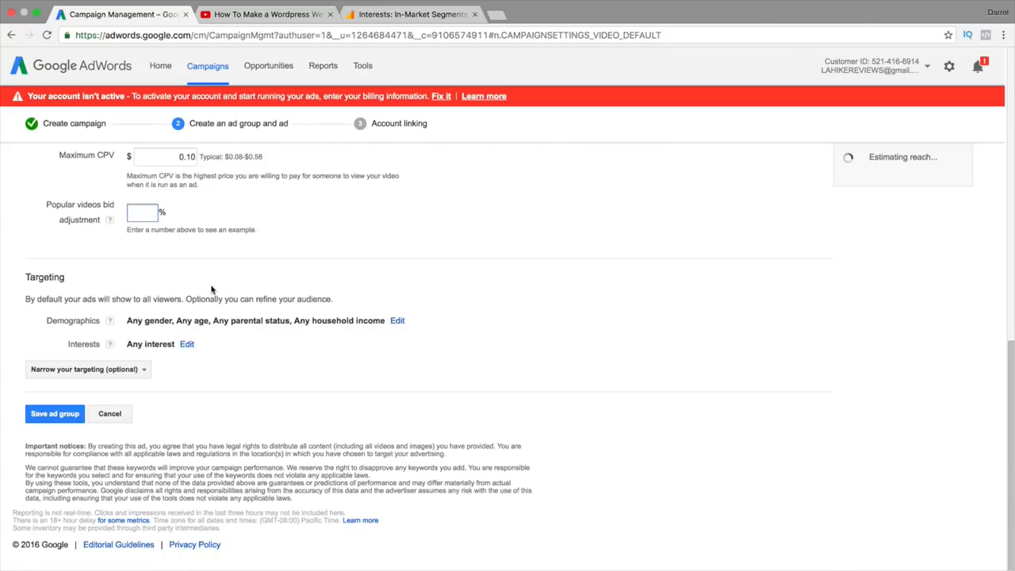
- Compare the ad preview with each alternative thumbnail and return to the first thumbnail
scroll(238, 246, up, 9)
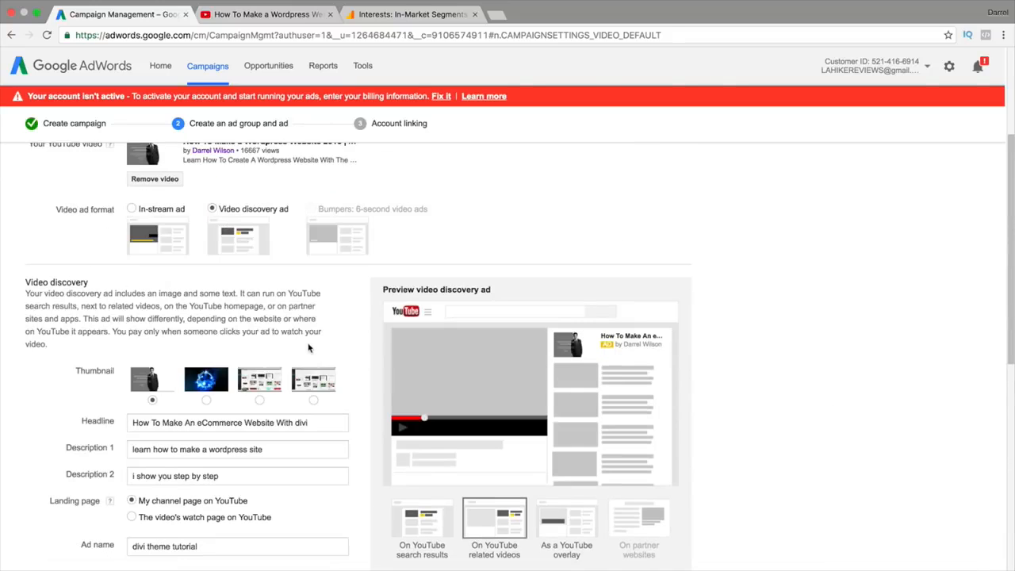
scroll(308, 347, up, 2)
scroll(308, 347, down, 2)
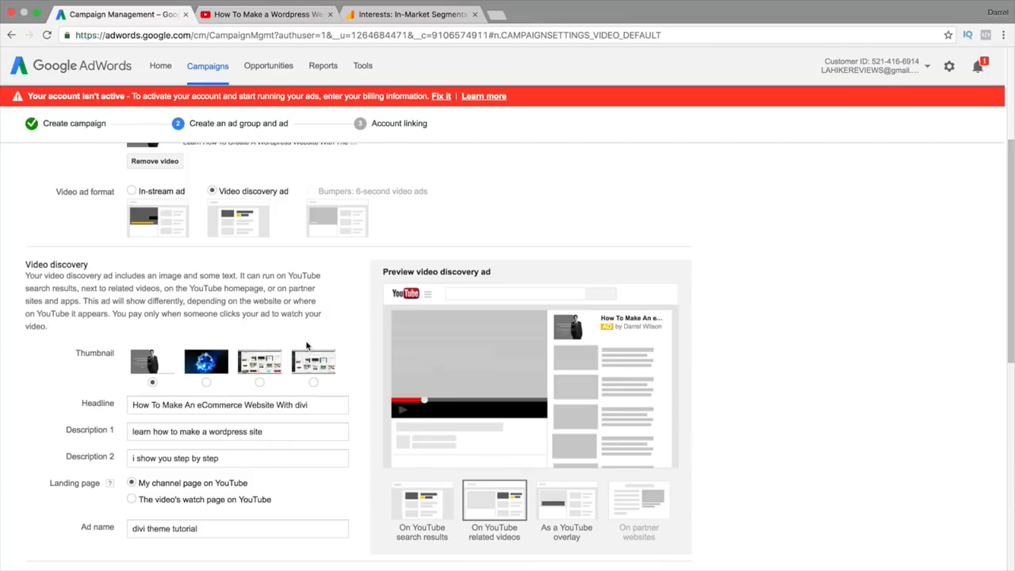
scroll(238, 352, down, 1)
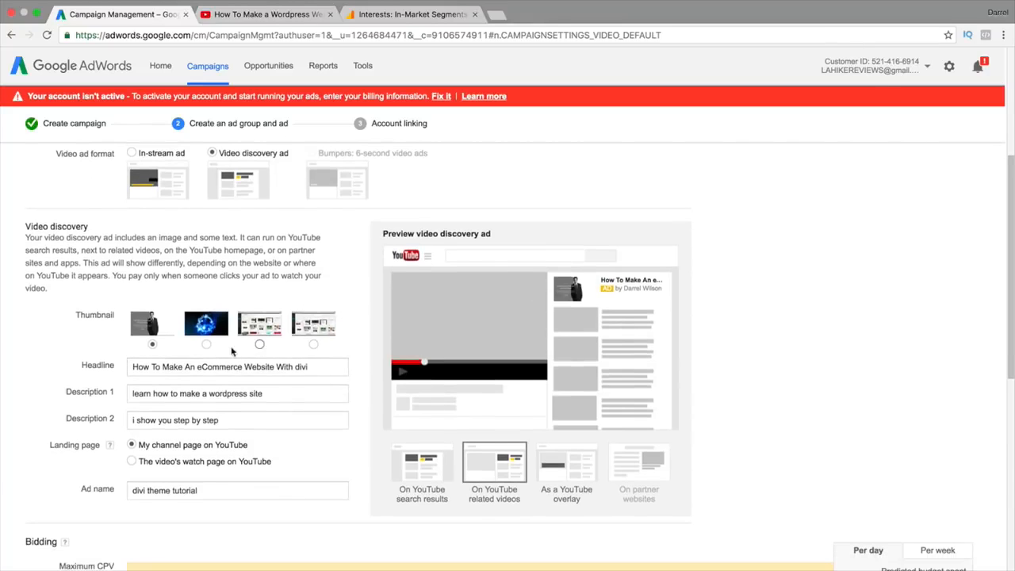
click(207, 344)
click(260, 345)
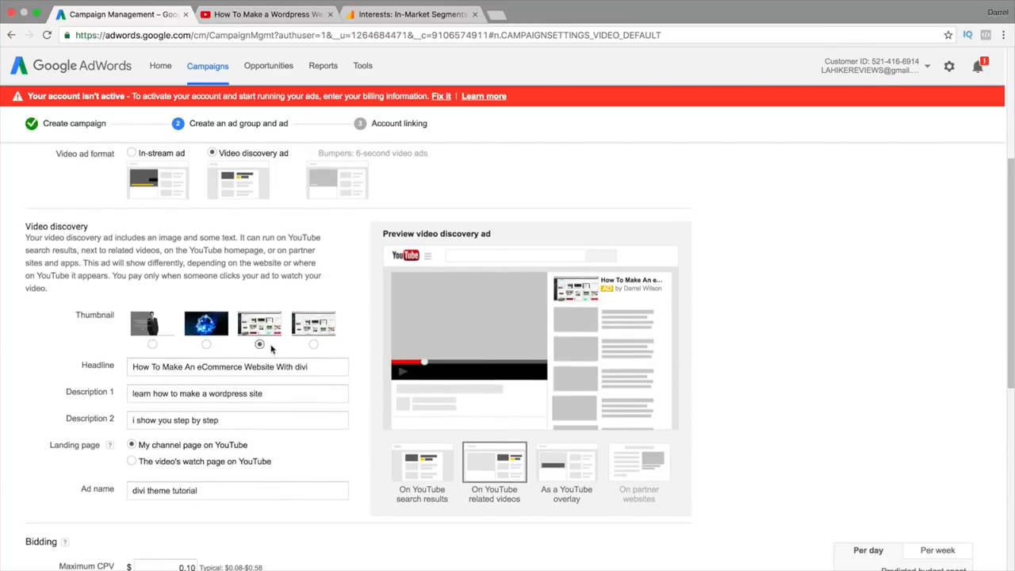
click(314, 344)
click(152, 344)
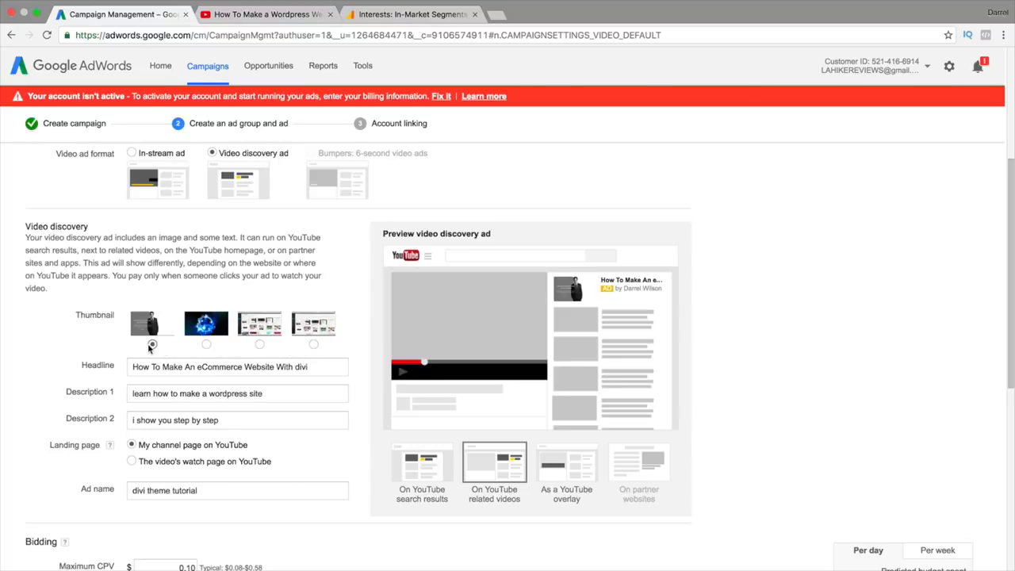
scroll(151, 344, down, 1)
scroll(150, 344, down, 1)
click(206, 275)
click(259, 275)
click(313, 275)
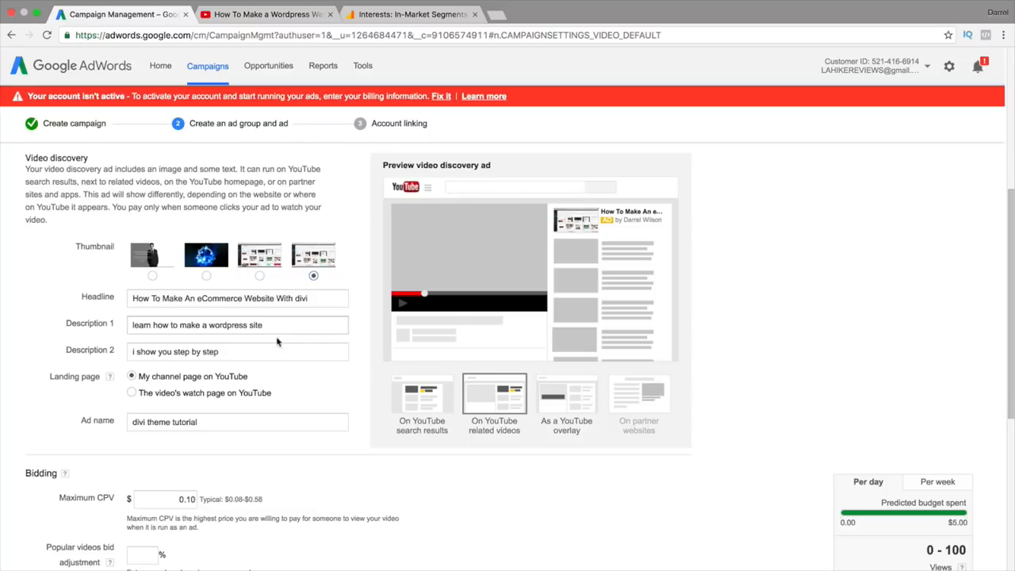
scroll(170, 297, up, 1)
click(152, 278)
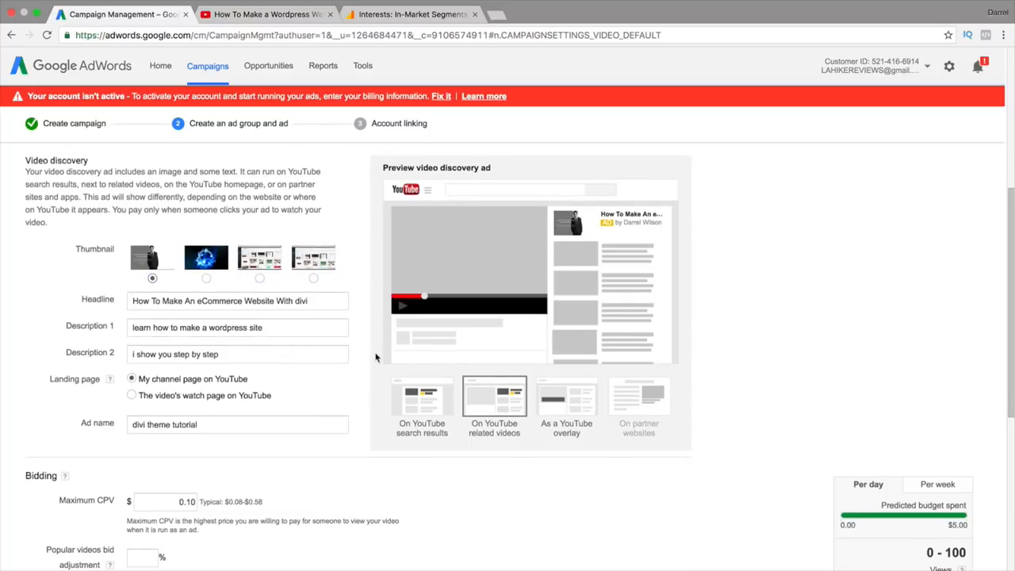
- Review the discovery ad's settings and cancel the ad group without saving it
scroll(423, 333, up, 3)
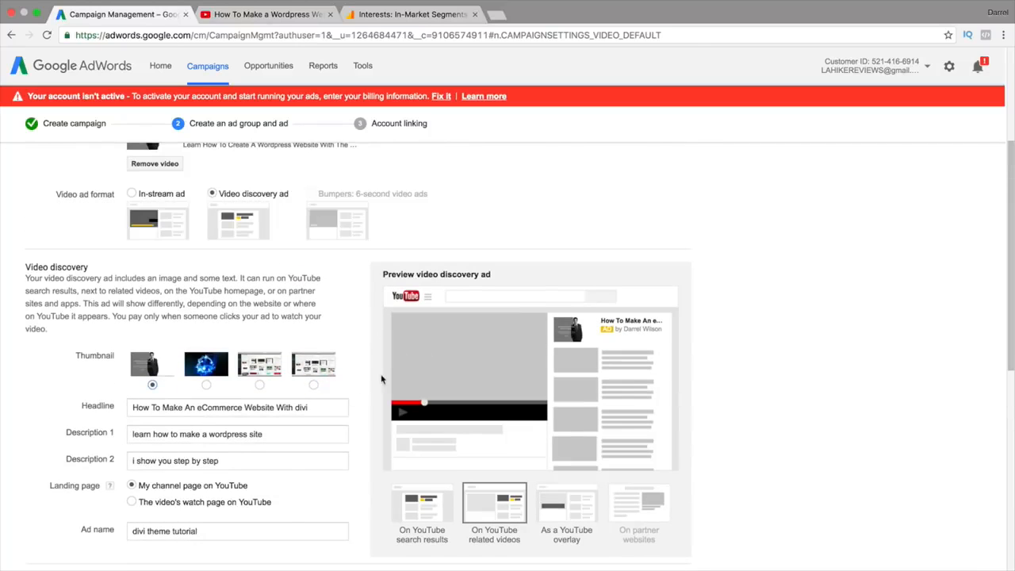
scroll(322, 349, up, 1)
scroll(323, 346, down, 3)
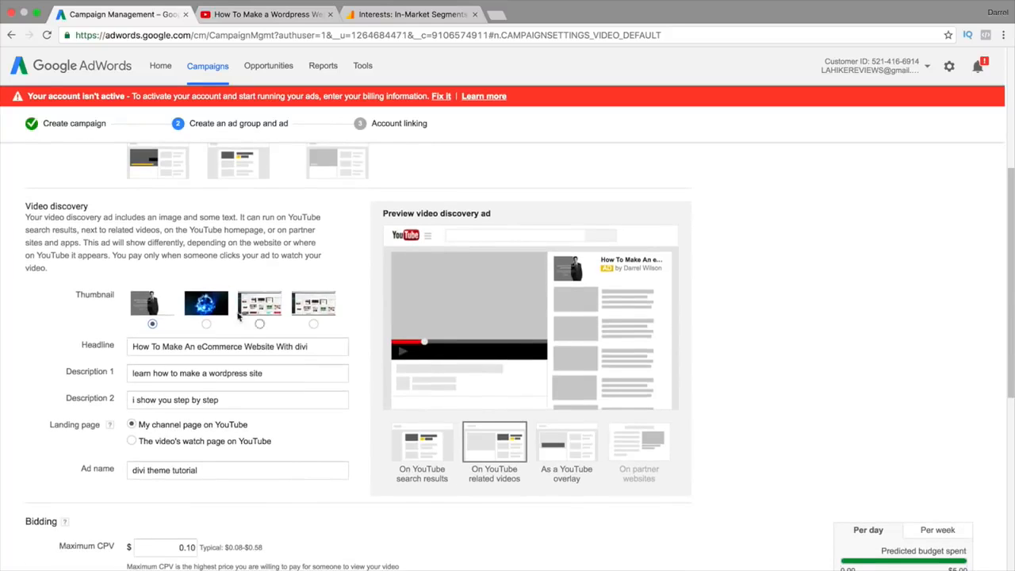
scroll(191, 377, down, 3)
scroll(217, 364, up, 3)
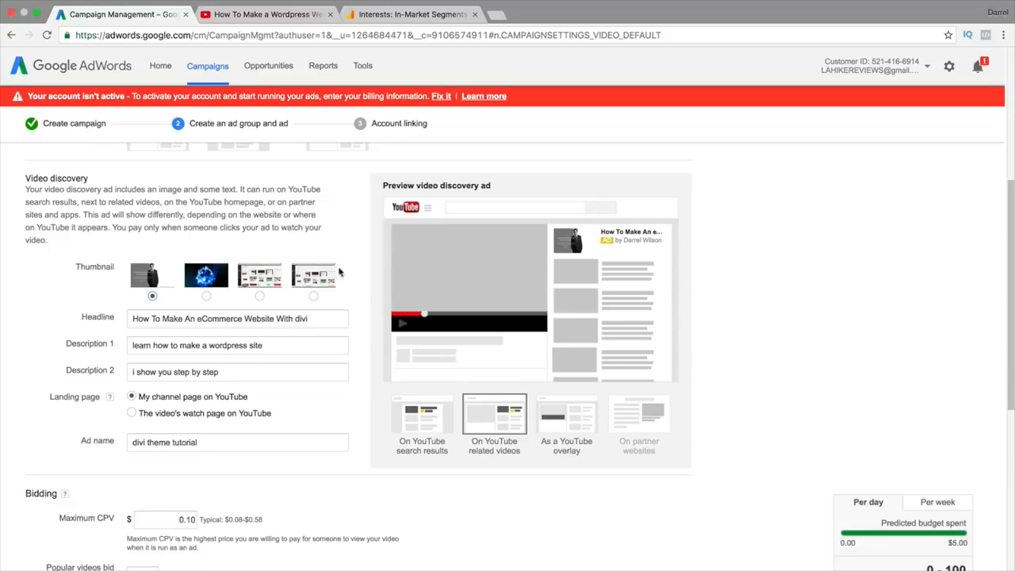
scroll(336, 278, down, 10)
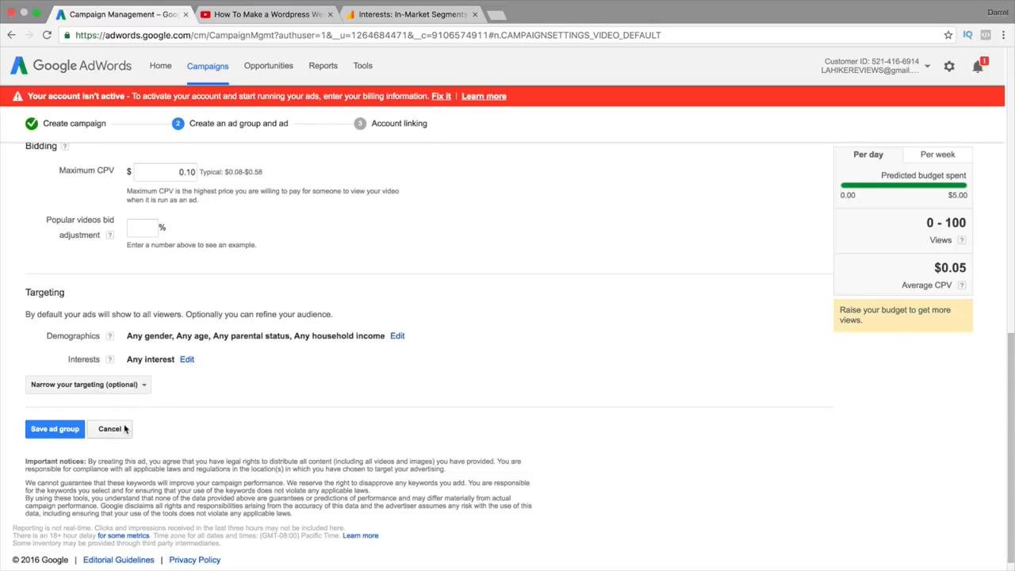
click(111, 429)
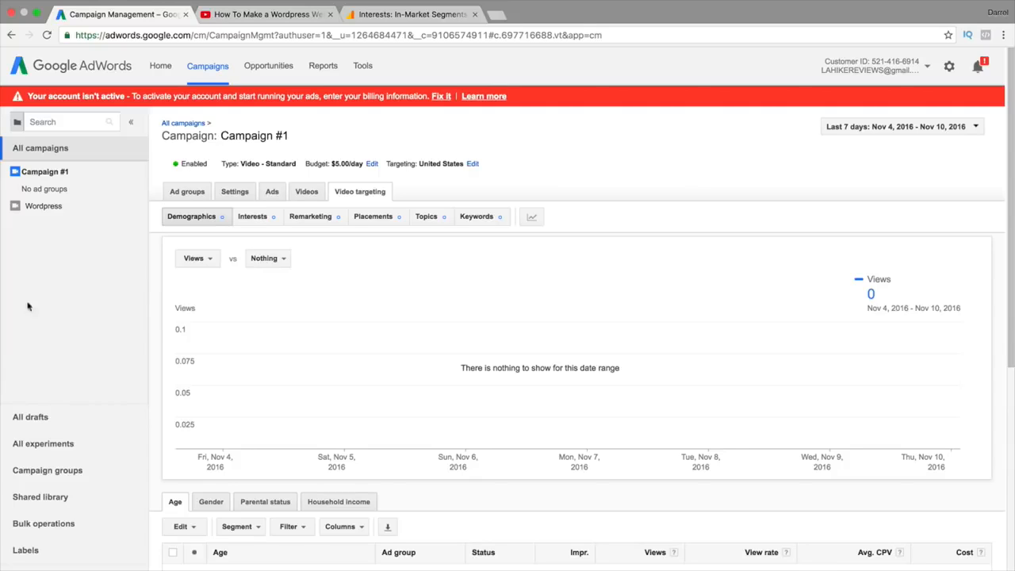
- Review the remarketing list types under the shared library's audiences and open a new list for YouTube users
click(39, 497)
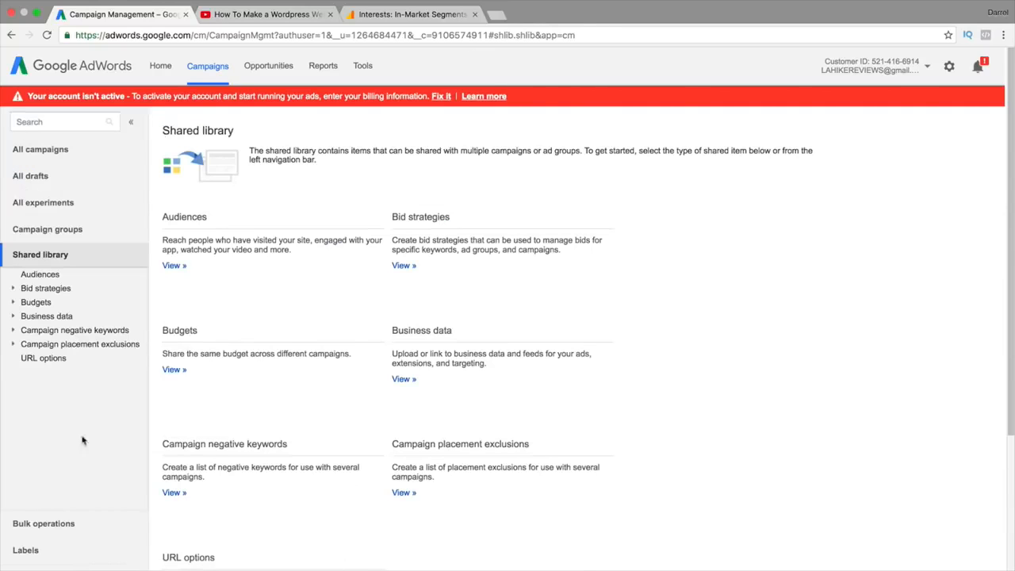
click(174, 266)
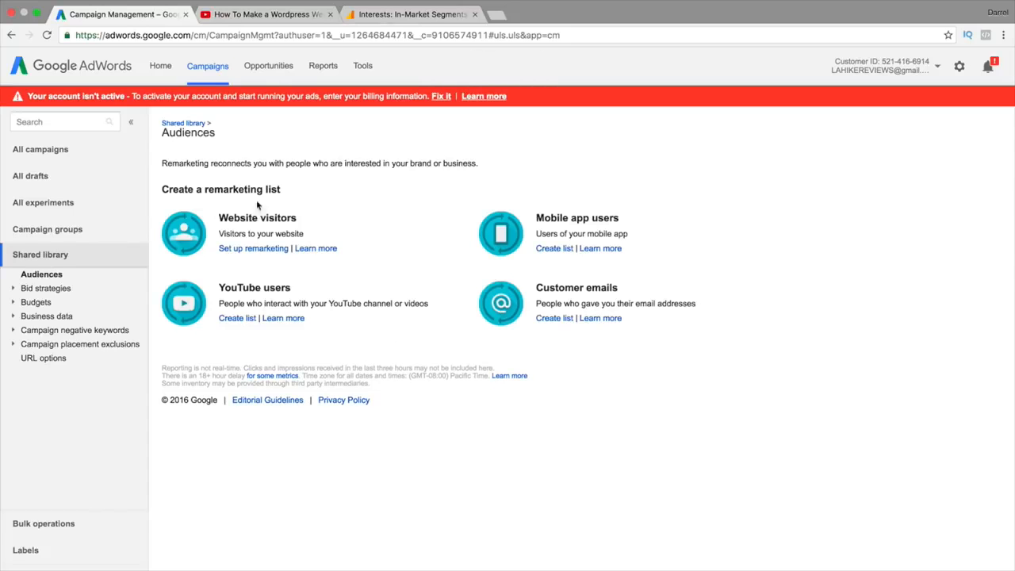
drag(279, 189, 153, 189)
drag(245, 234, 306, 235)
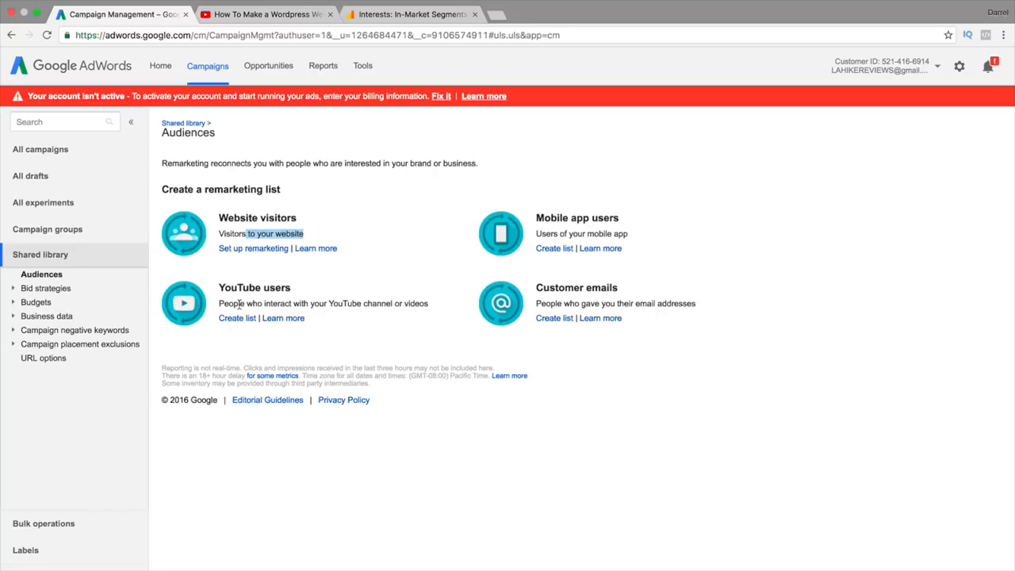
drag(241, 305, 430, 304)
click(365, 303)
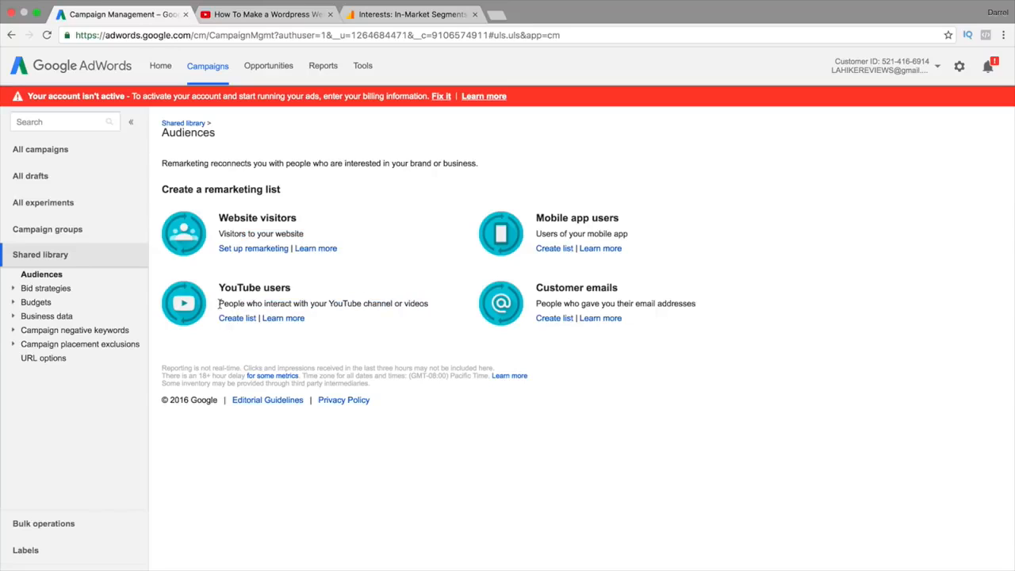
drag(222, 304, 413, 304)
click(248, 319)
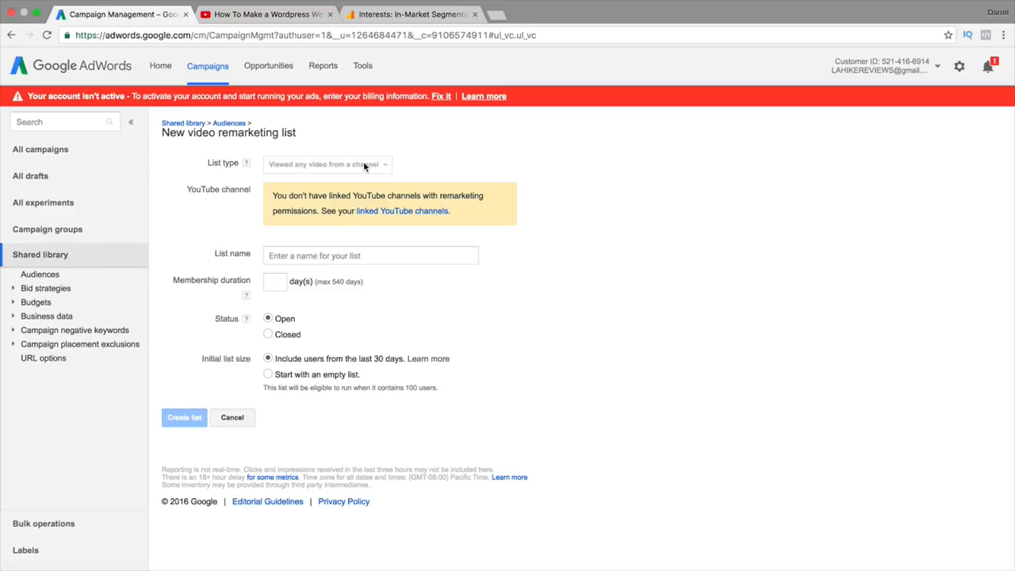
- Switch to the other AdWords account and open the audiences in its shared library
click(937, 68)
click(864, 198)
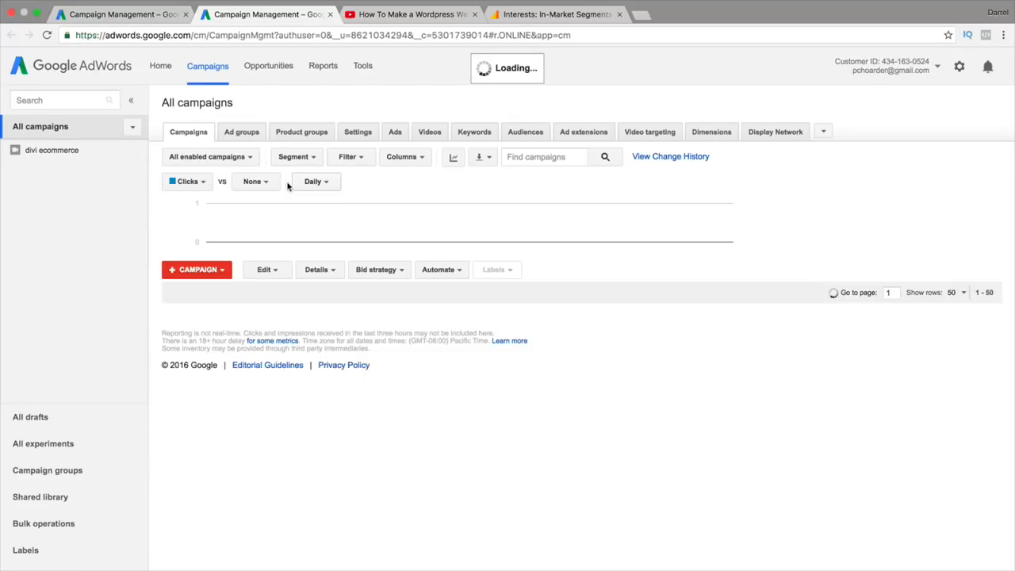
click(59, 497)
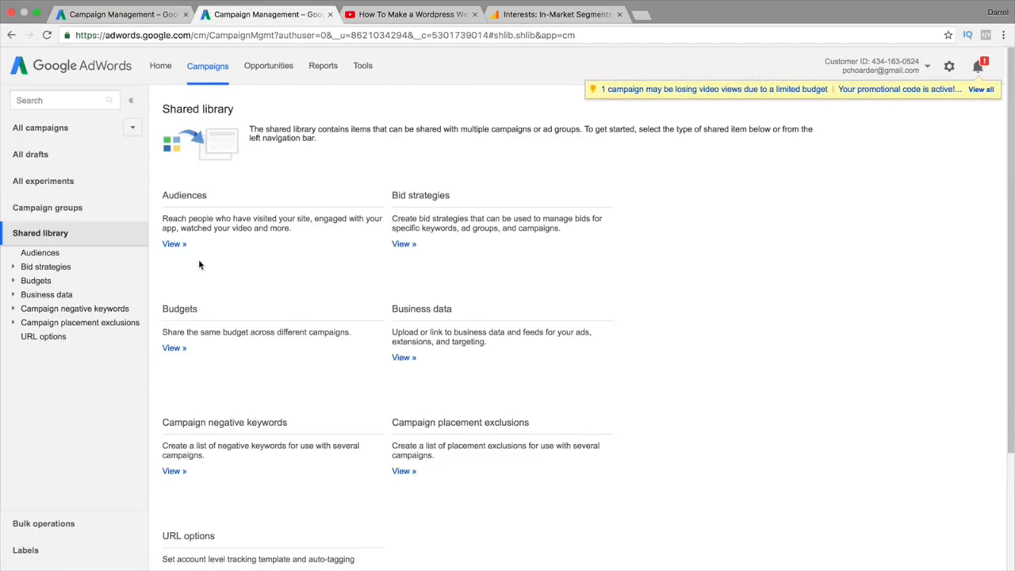
click(172, 246)
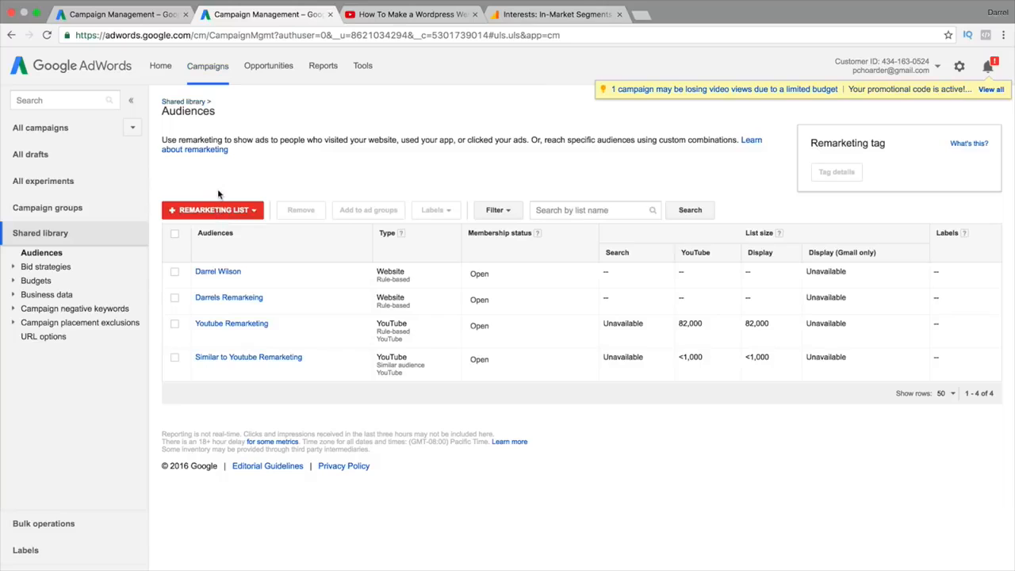
- Start a new YouTube users remarketing list with the list type "Viewed any video from a channel"
click(241, 242)
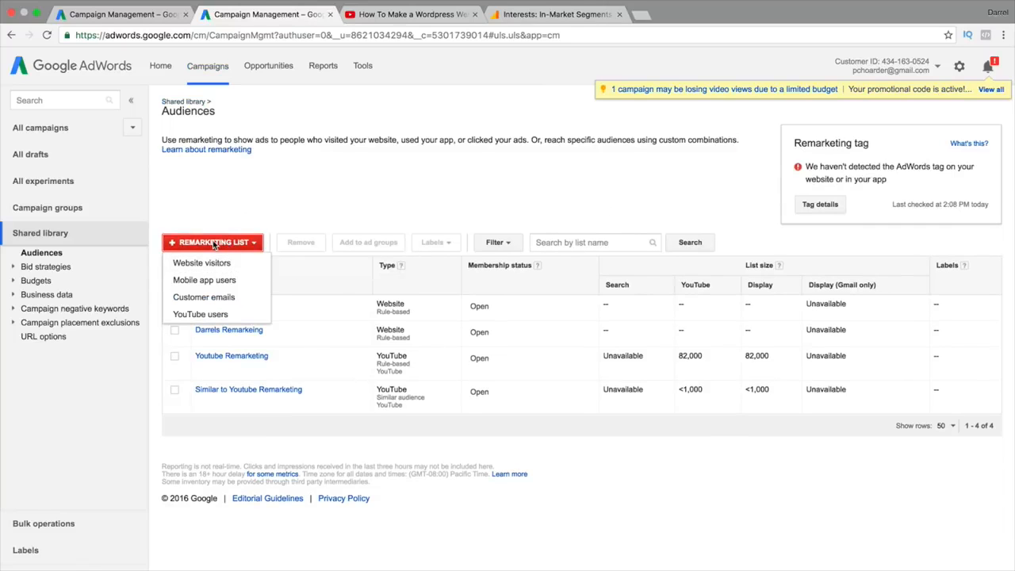
click(214, 244)
click(214, 245)
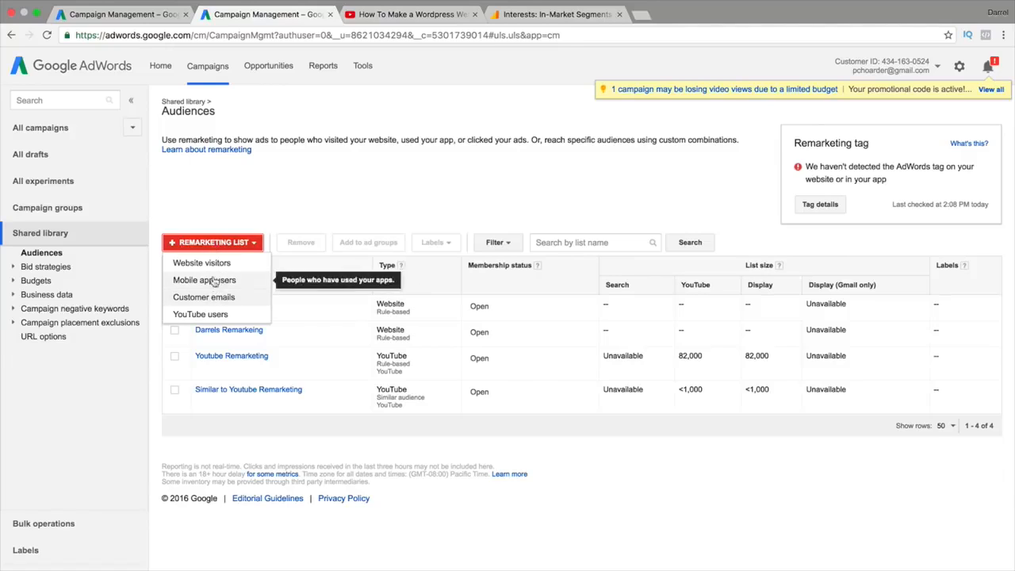
click(208, 313)
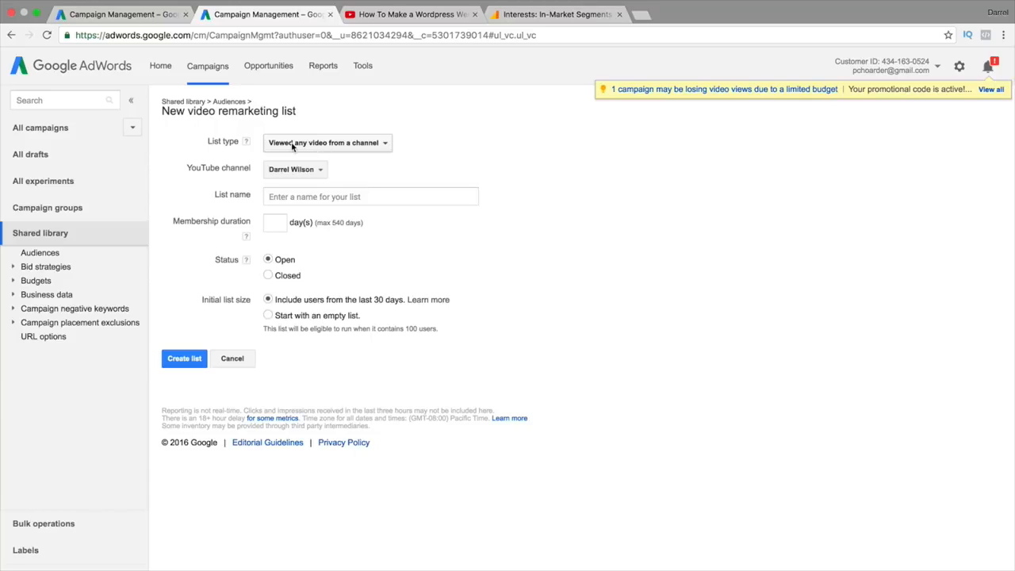
click(312, 145)
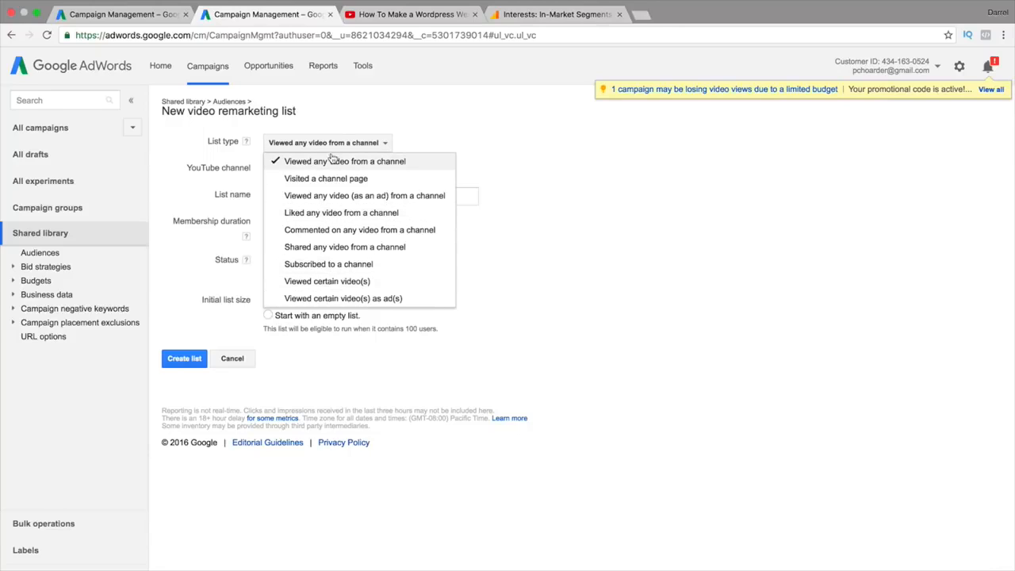
click(418, 164)
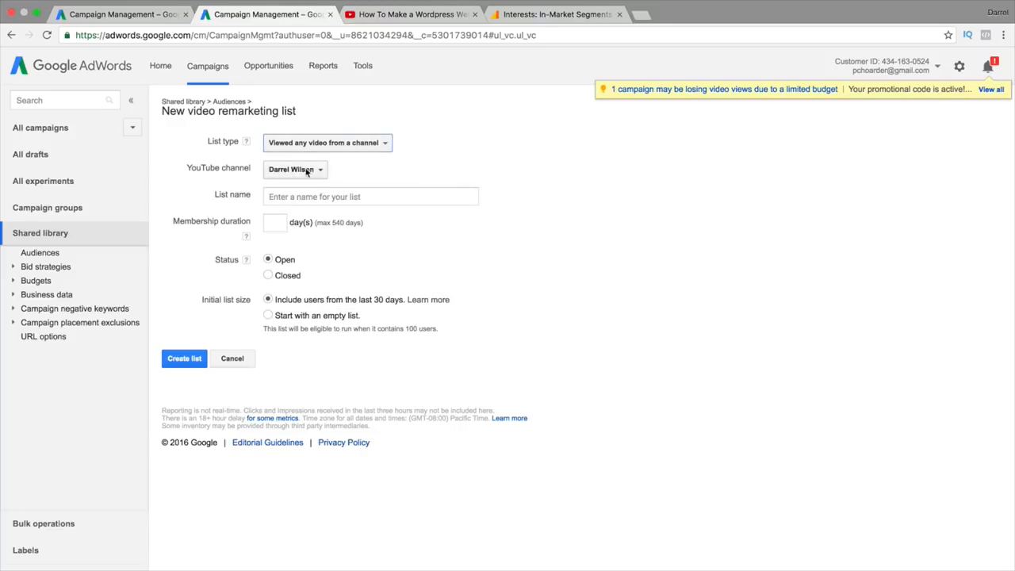
- Set the list's membership duration to 30 days, checking the help on membership duration and status
click(320, 202)
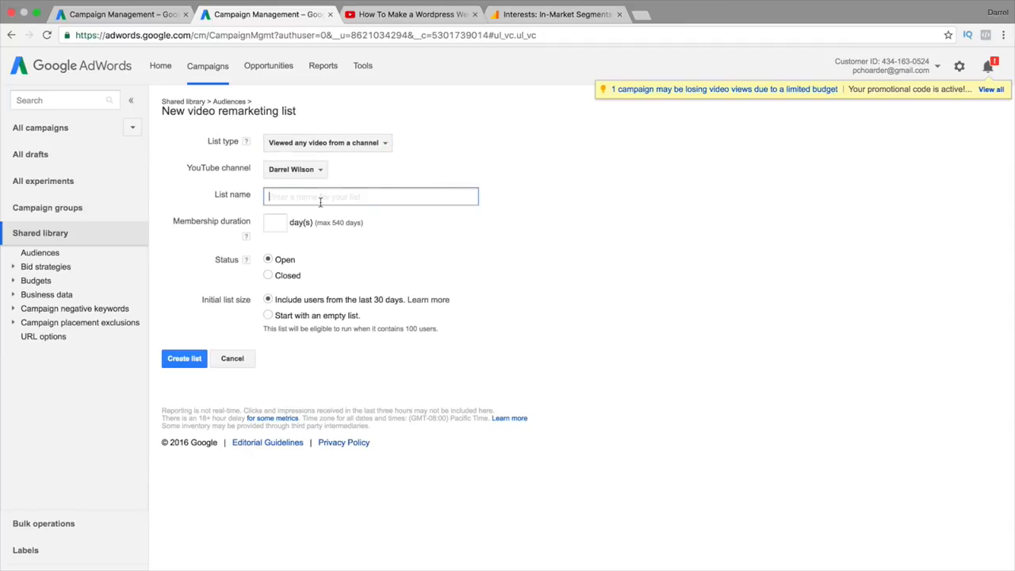
click(281, 223)
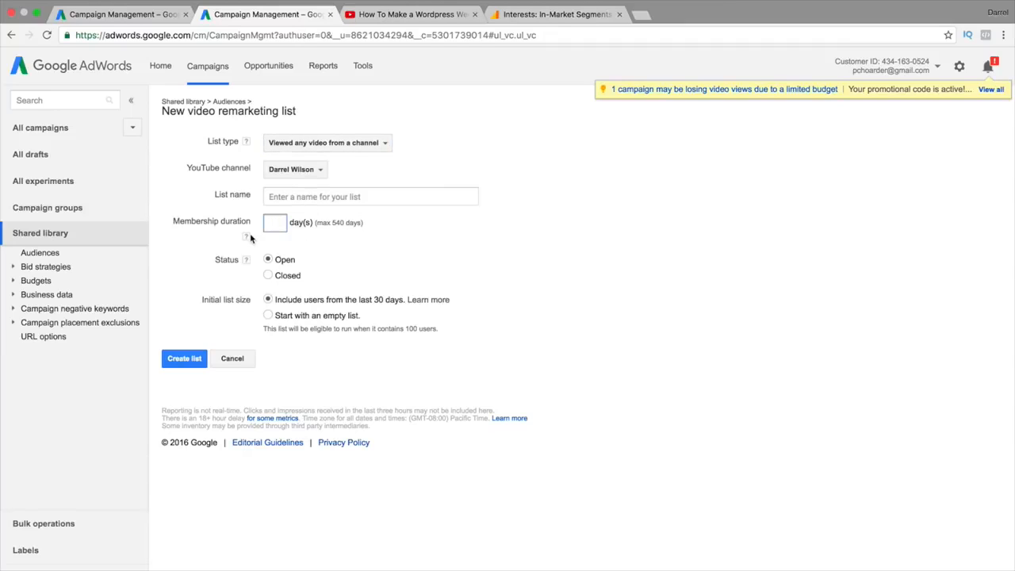
click(245, 237)
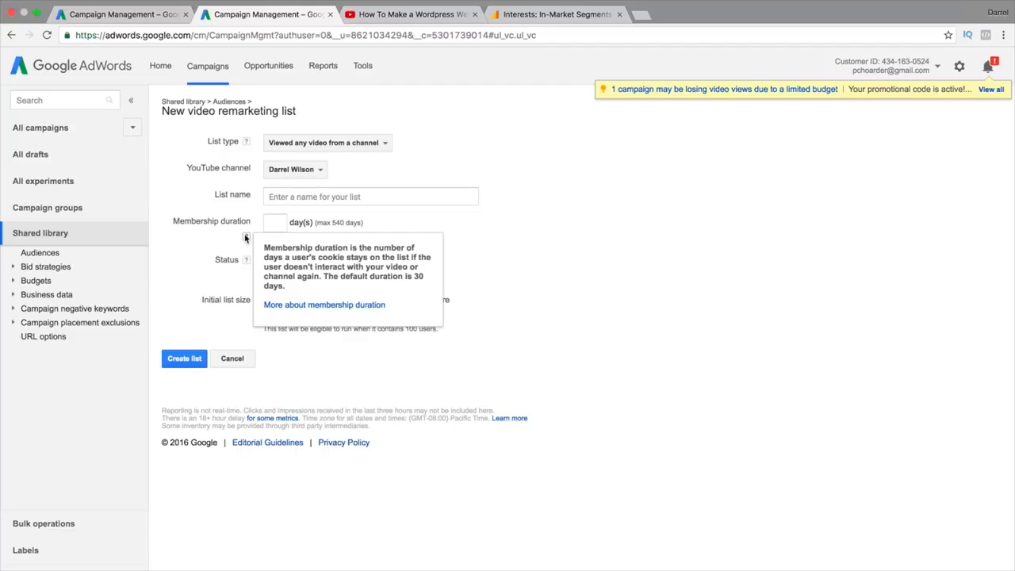
click(273, 223)
text(30)
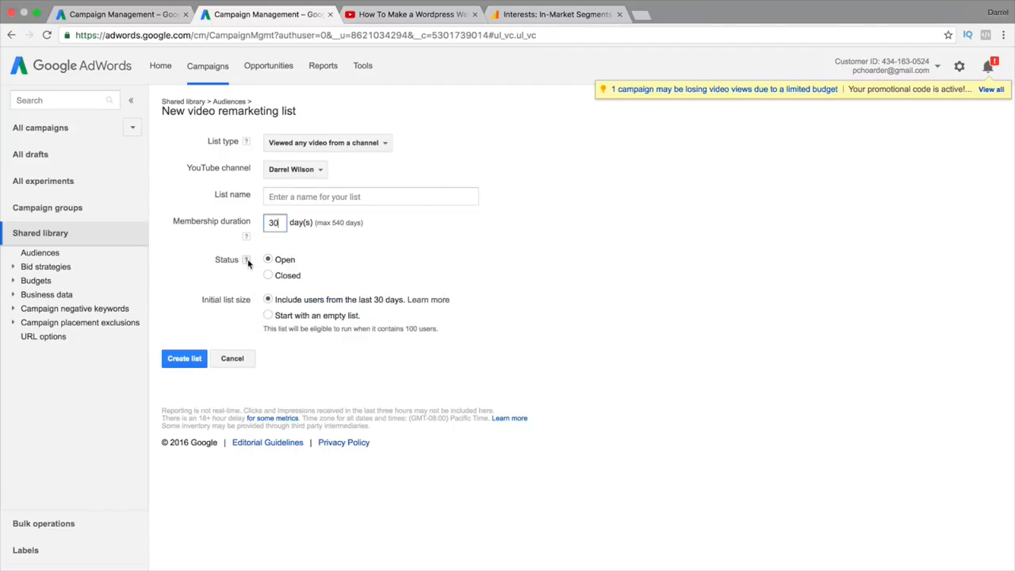
mouse_move(247, 263)
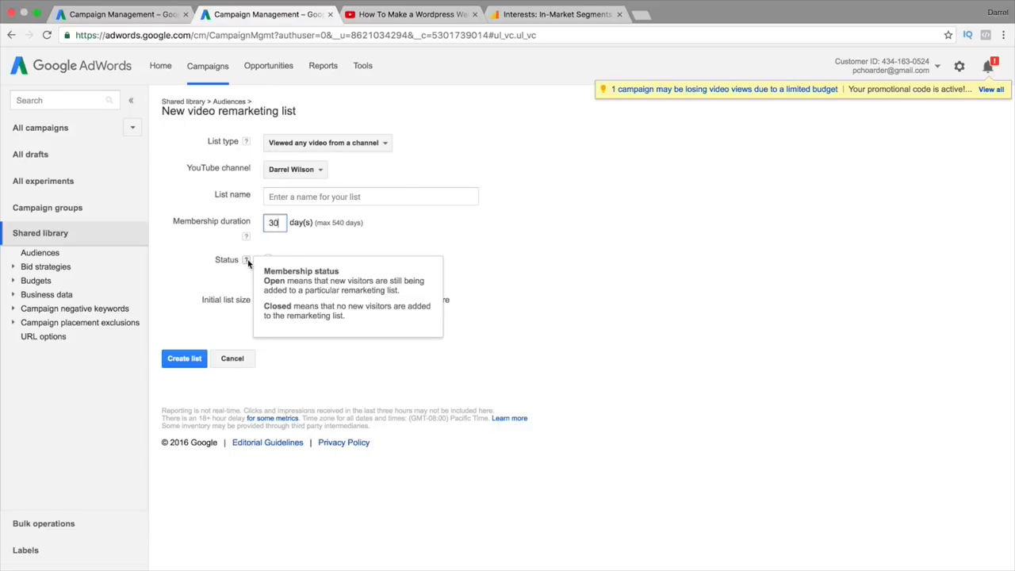
click(635, 264)
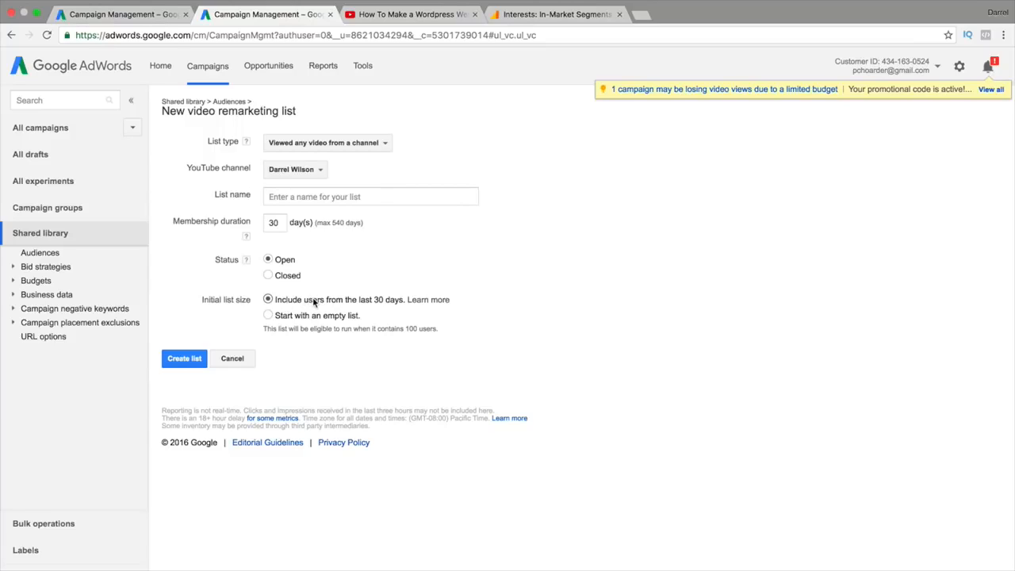
- Choose to start with an empty list, name the remarketing list "tass" and create it
click(293, 317)
click(187, 361)
click(294, 196)
text(tass)
click(194, 357)
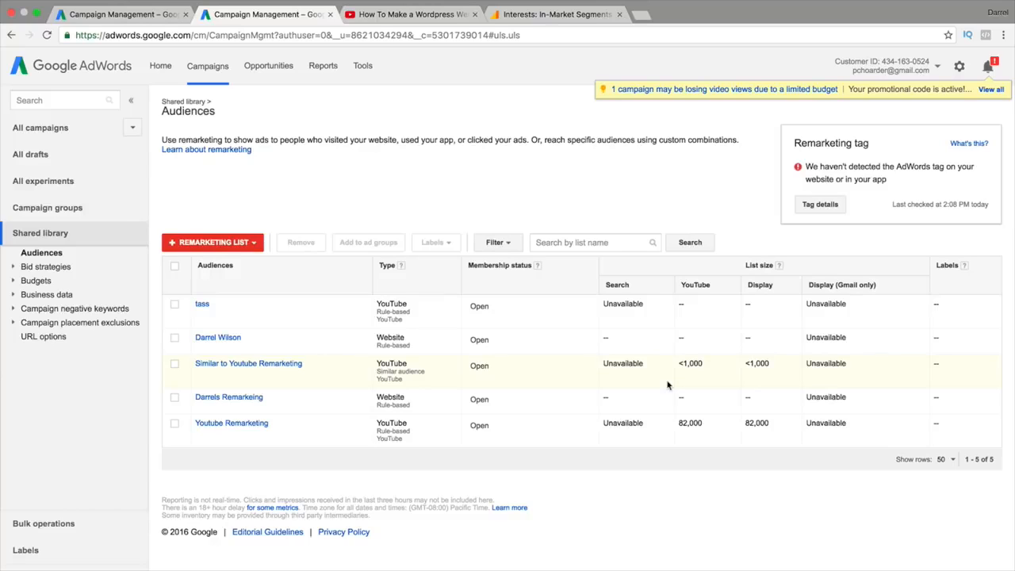
- Close the other AdWords account's page and return to the overview of all campaigns
click(156, 16)
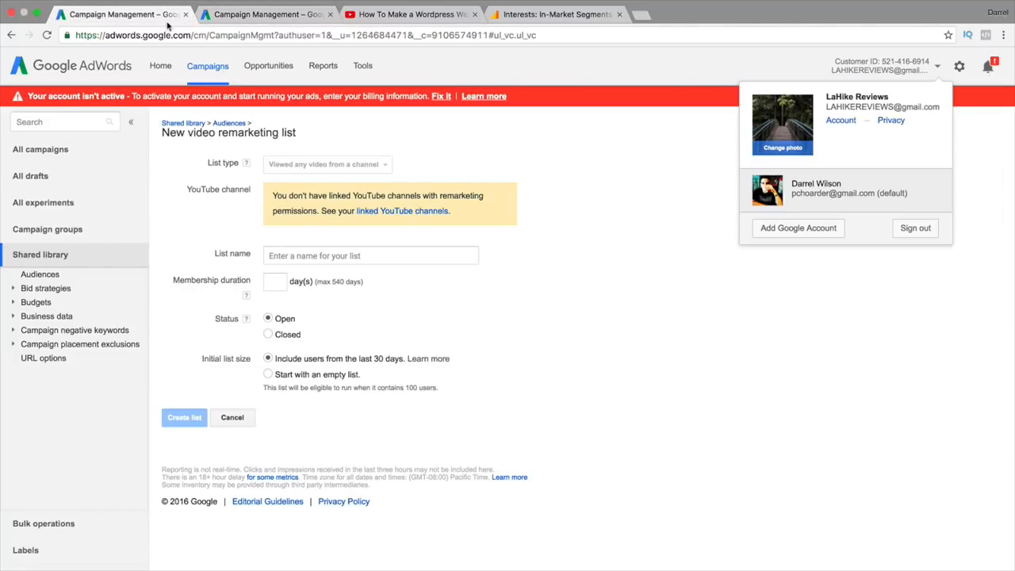
click(186, 15)
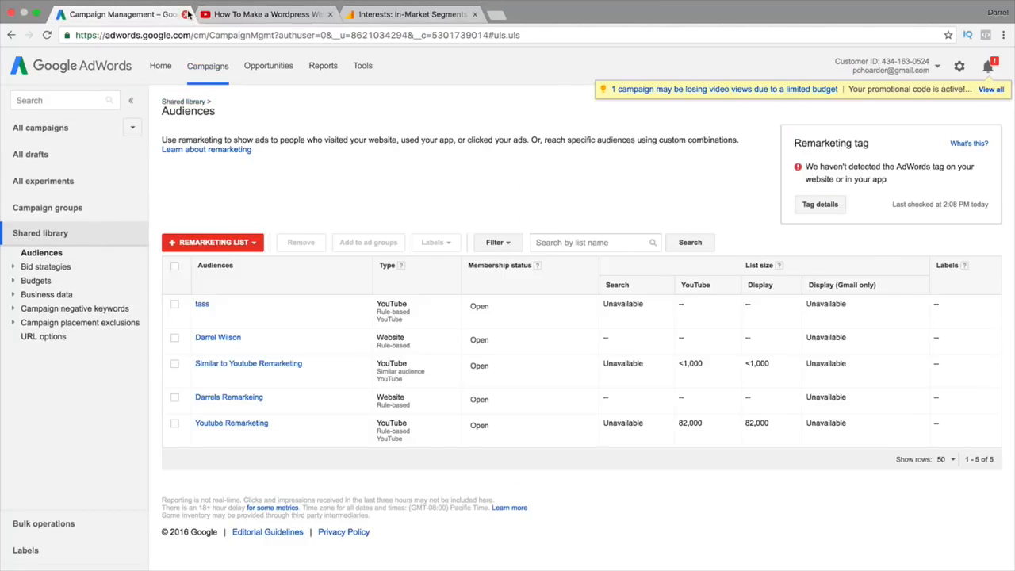
click(205, 68)
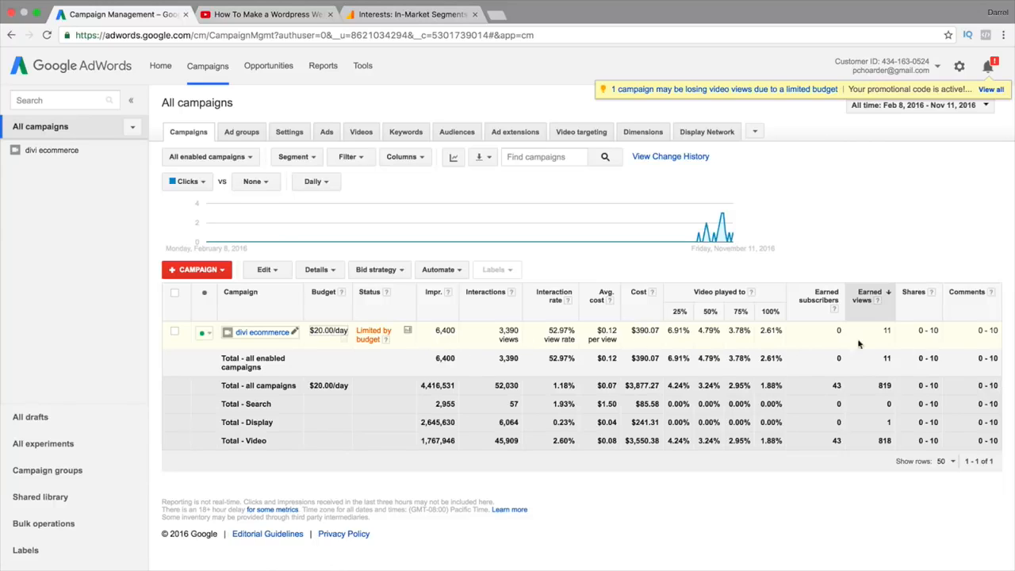
- Start a new video campaign that targets the United States and excludes video partners on the Display Network
click(211, 270)
click(211, 408)
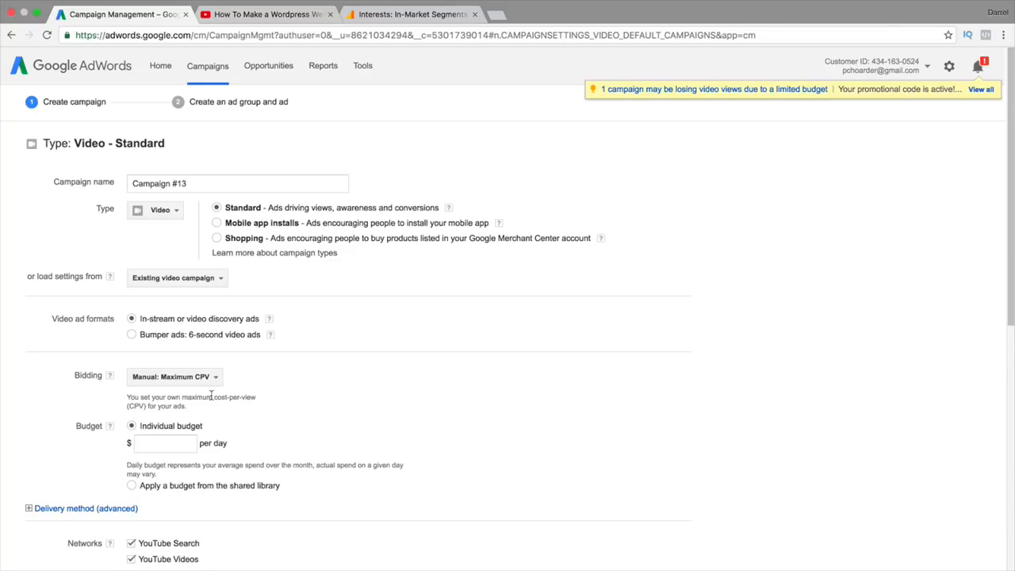
scroll(211, 392, down, 3)
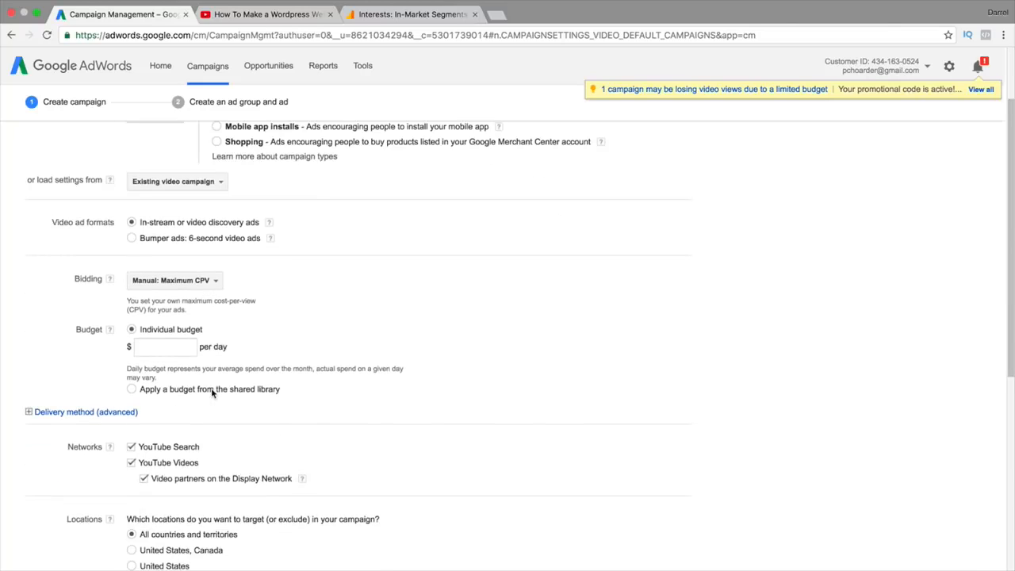
scroll(212, 392, down, 4)
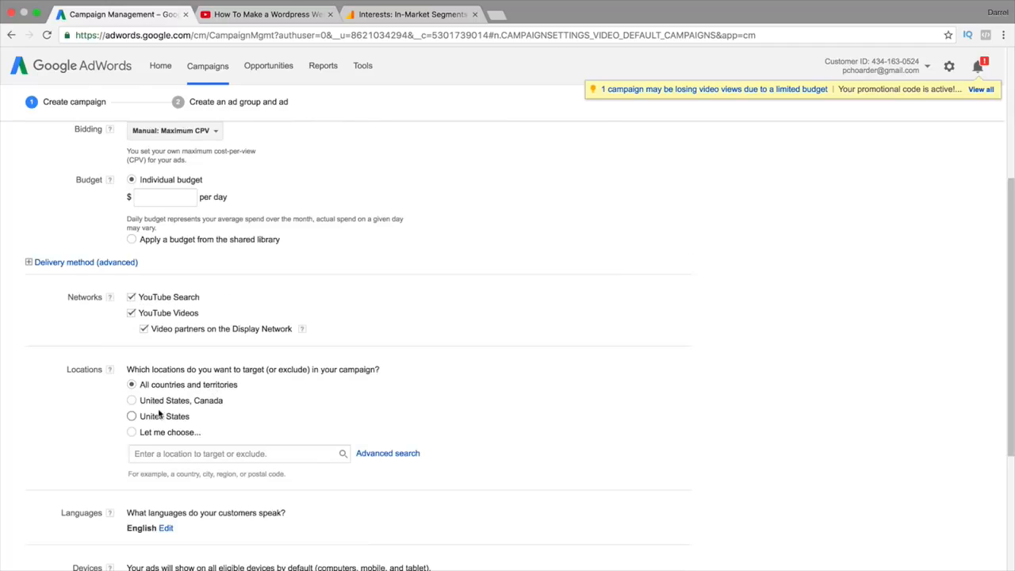
click(132, 417)
click(144, 328)
scroll(147, 321, down, 5)
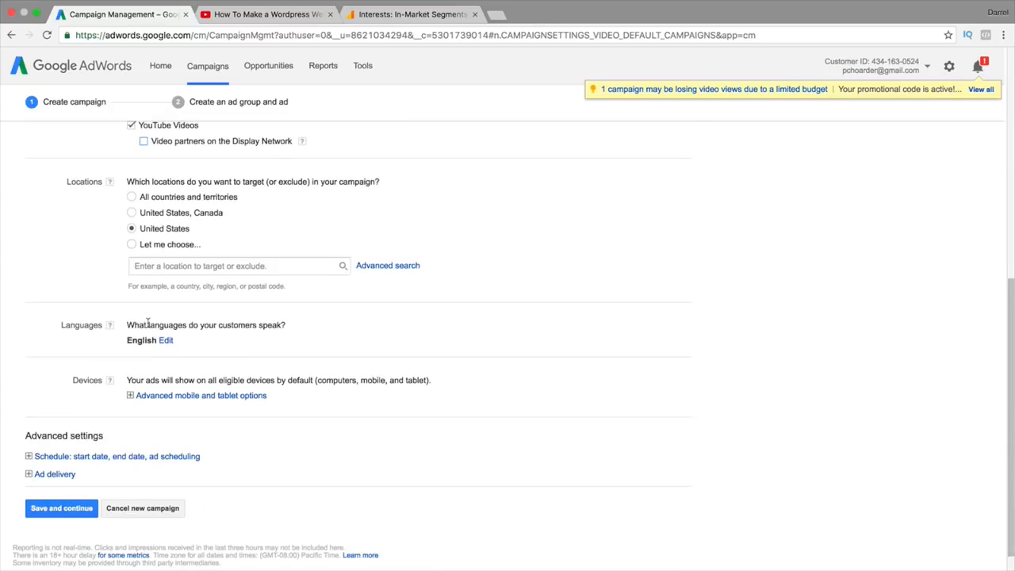
- Set the campaign's individual budget to $5.00 per day and continue to the ad group
click(75, 511)
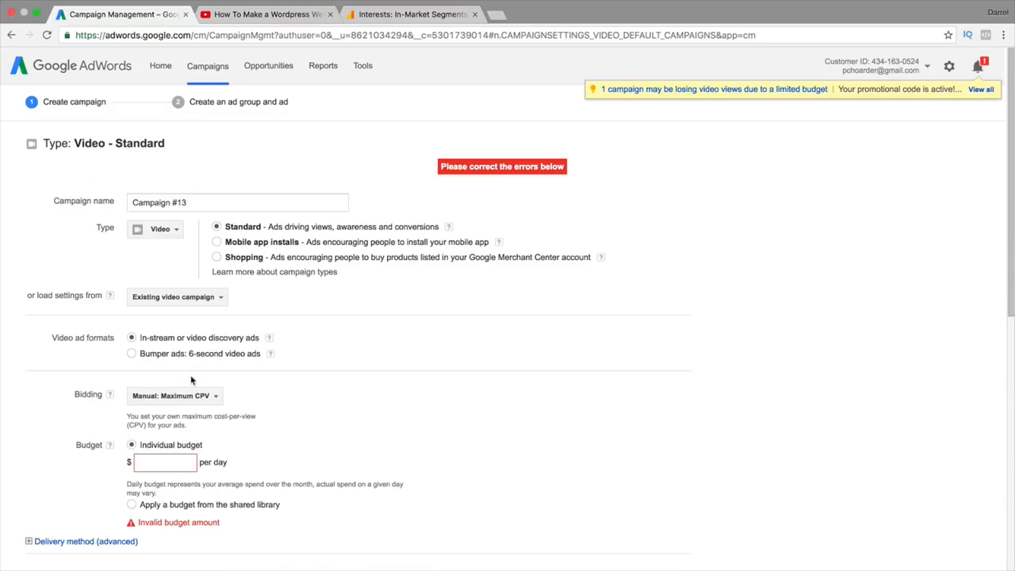
click(167, 466)
text(5.00)
scroll(369, 377, down, 12)
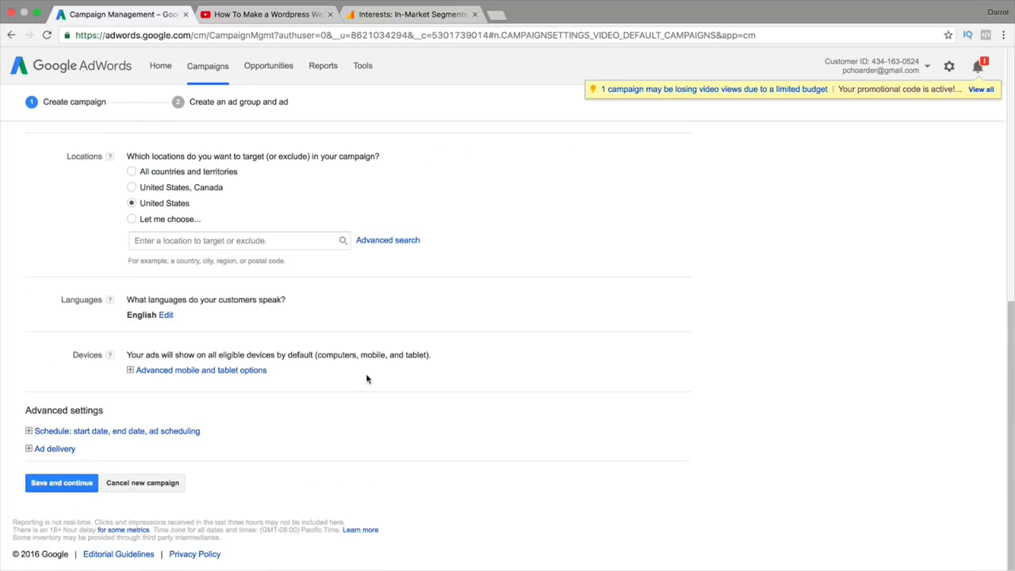
click(64, 482)
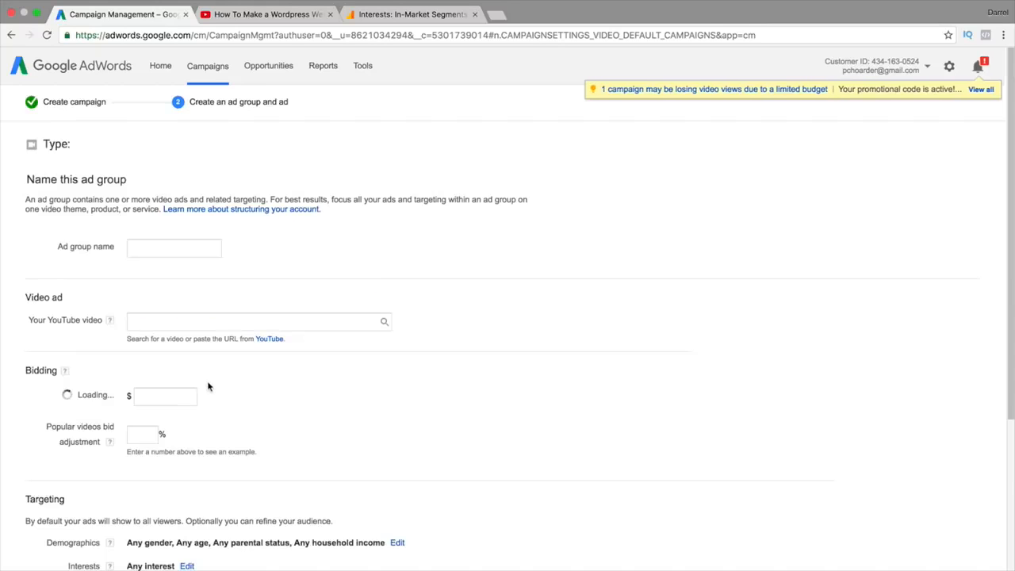
click(277, 320)
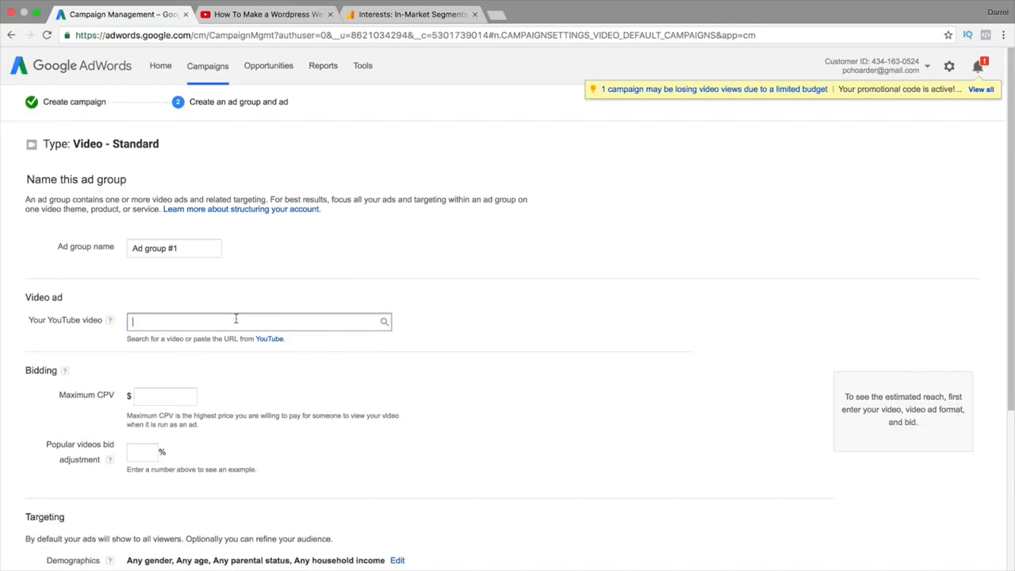
right_click(236, 322)
click(258, 380)
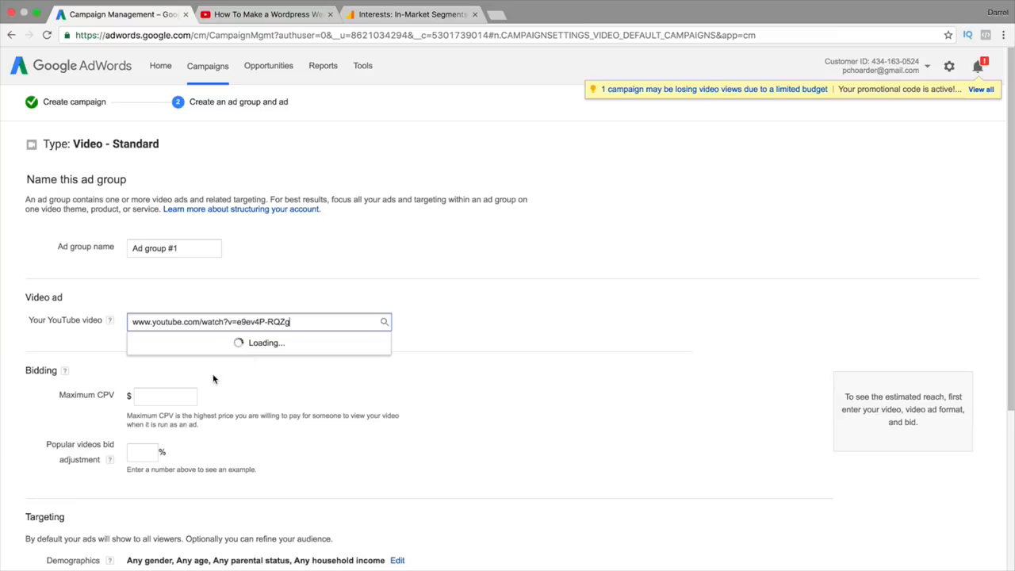
click(153, 338)
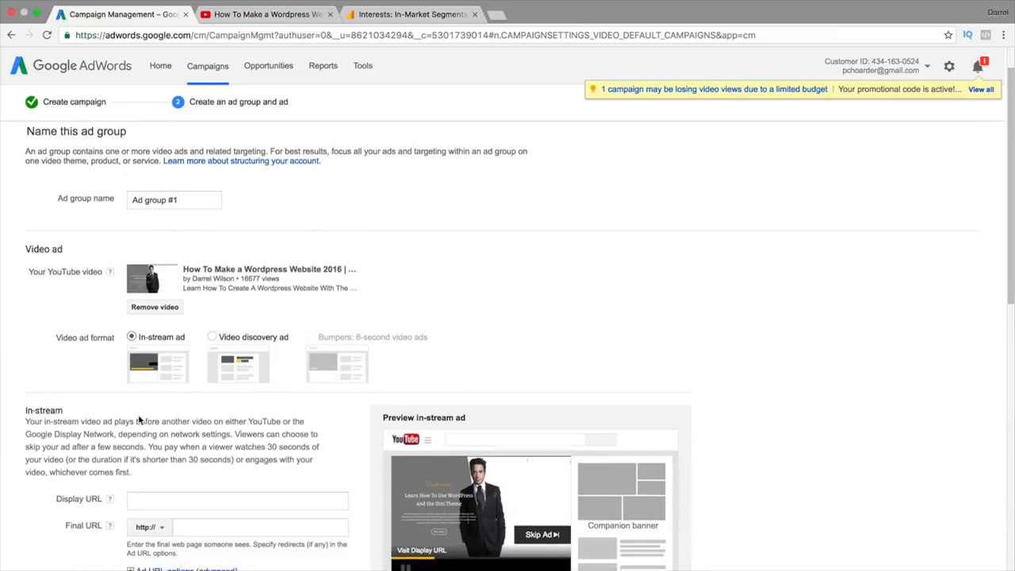
scroll(153, 404, down, 3)
click(154, 399)
right_click(162, 390)
click(203, 446)
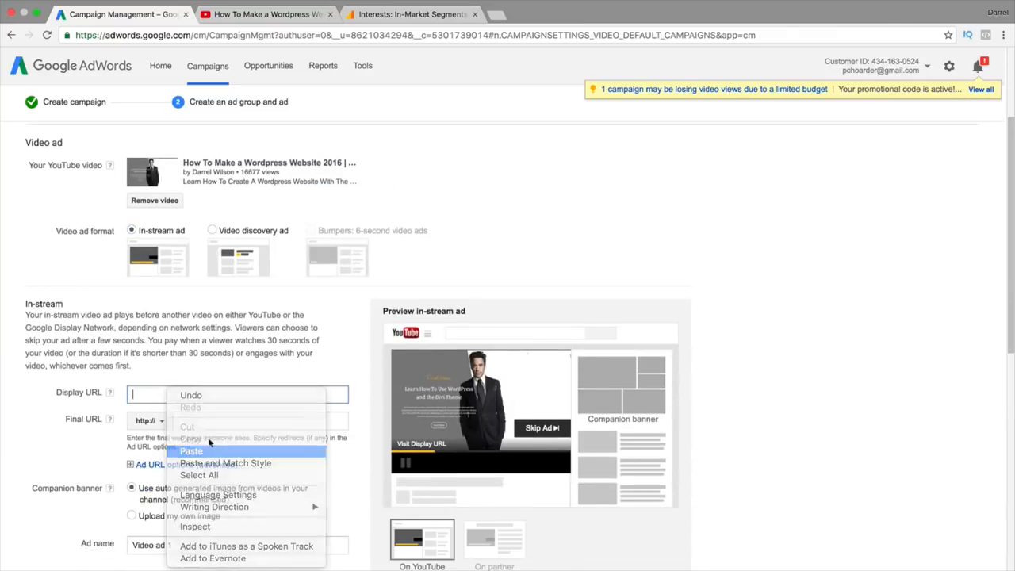
click(229, 424)
right_click(229, 424)
click(44, 444)
- Narrow the ad group's targeting by remarketing and add the video remarketing list "Youtube Remarketing"
scroll(68, 449, down, 5)
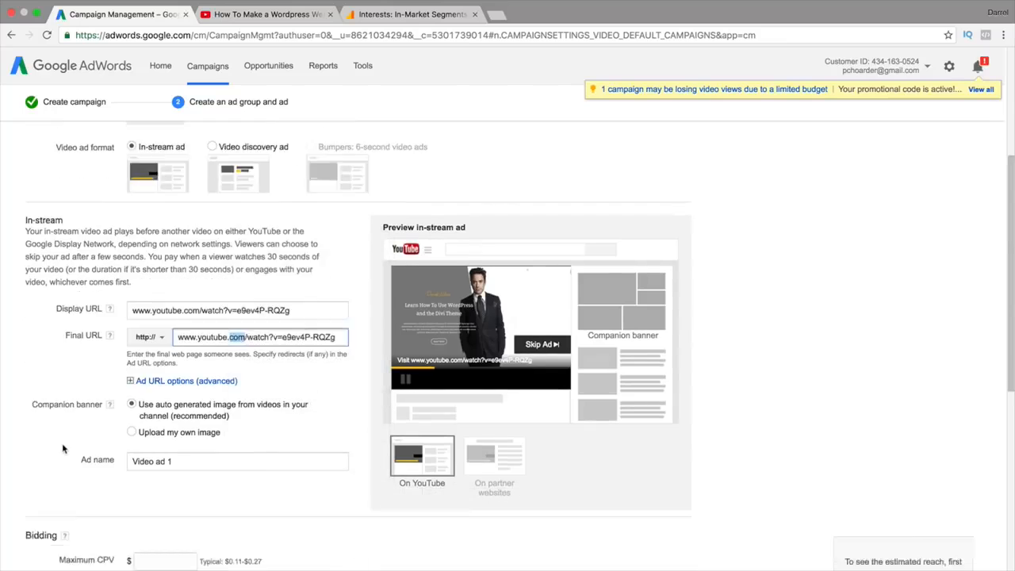
scroll(68, 449, down, 2)
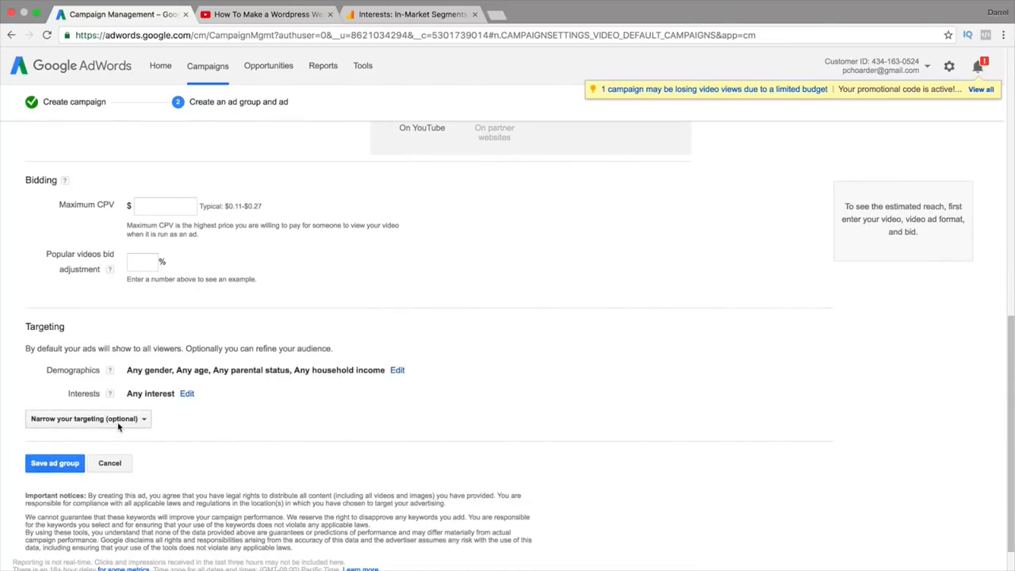
click(119, 424)
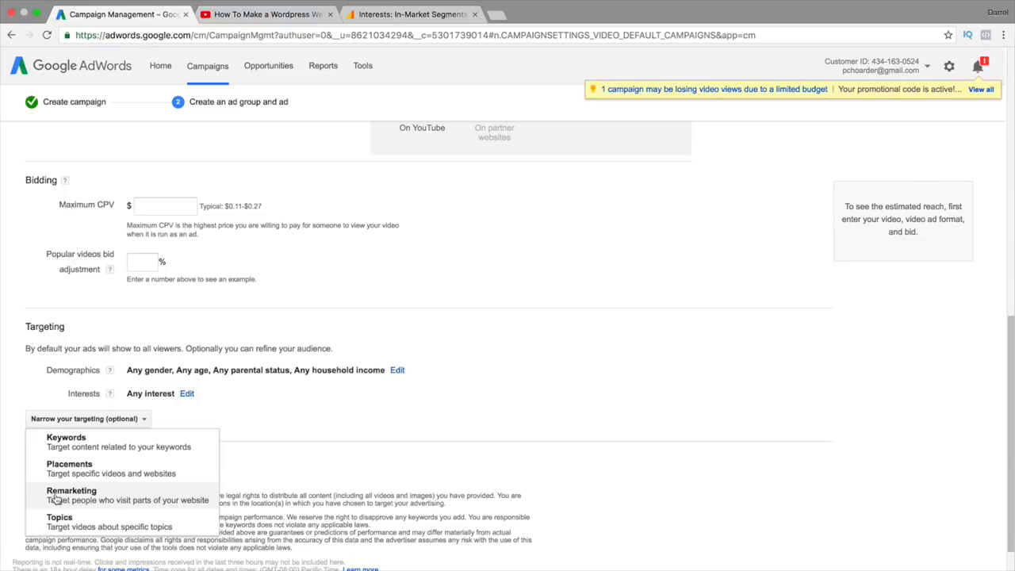
click(133, 495)
scroll(142, 493, down, 1)
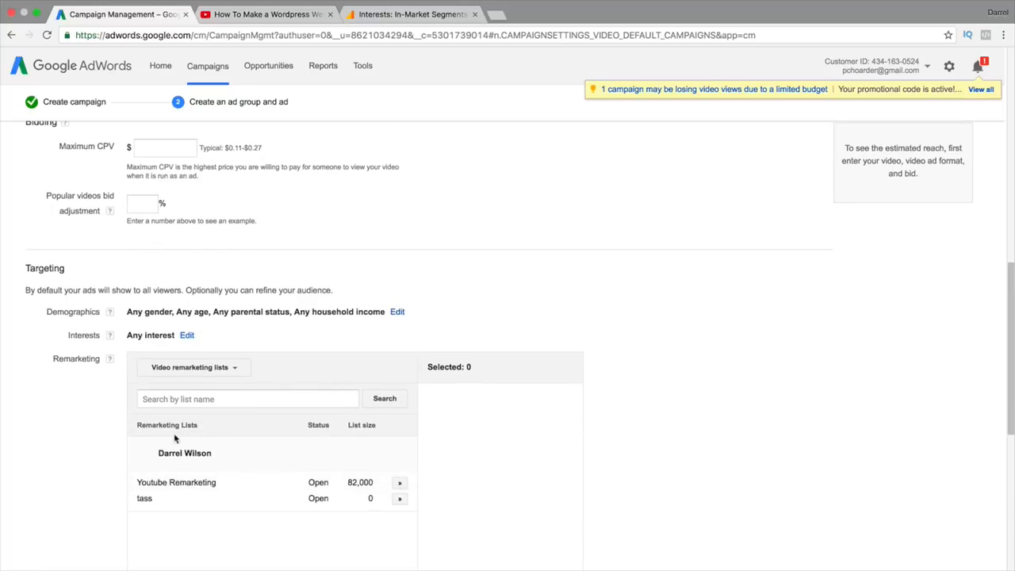
scroll(252, 488, down, 1)
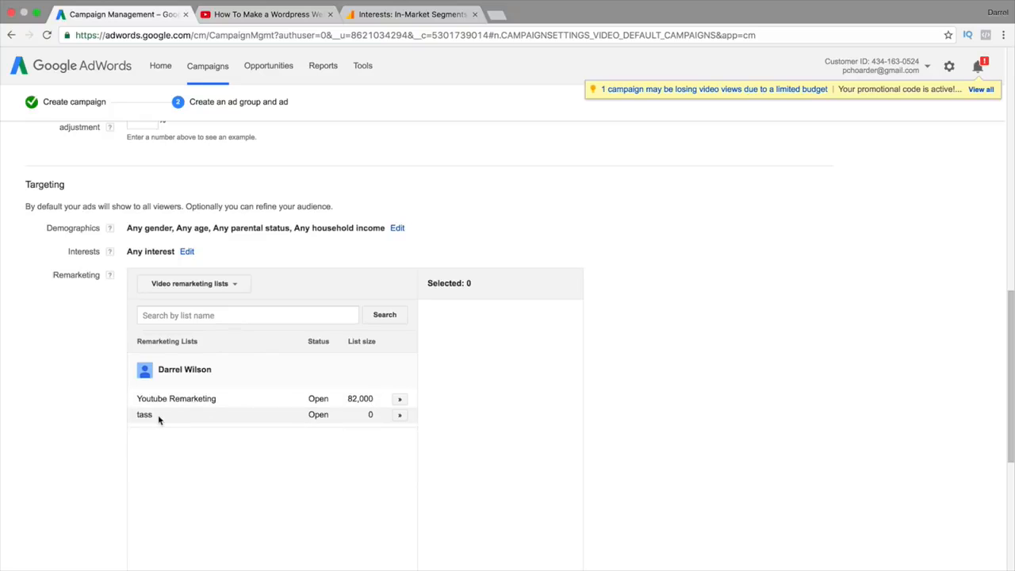
click(399, 398)
scroll(423, 384, down, 2)
scroll(423, 384, down, 4)
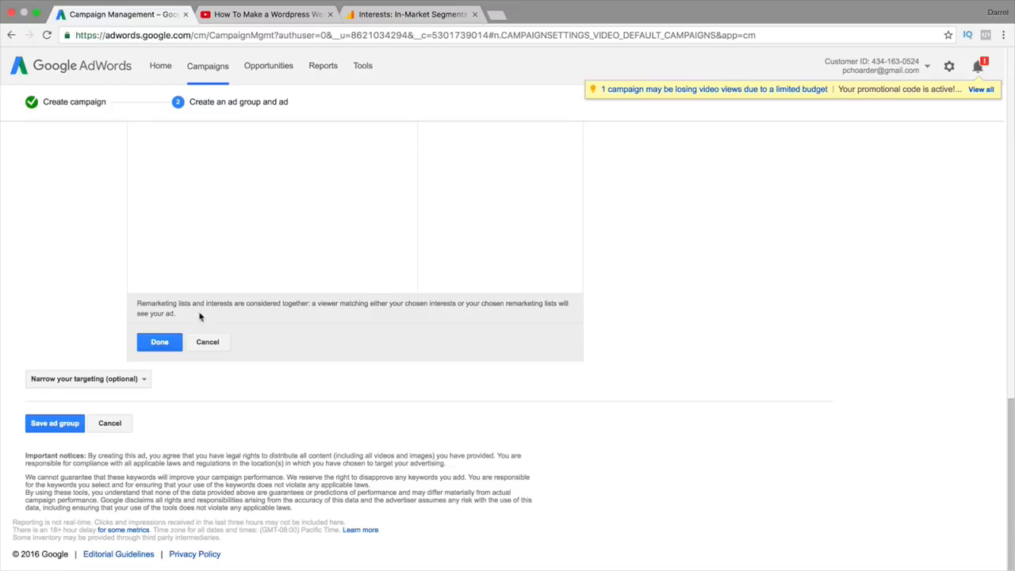
click(159, 343)
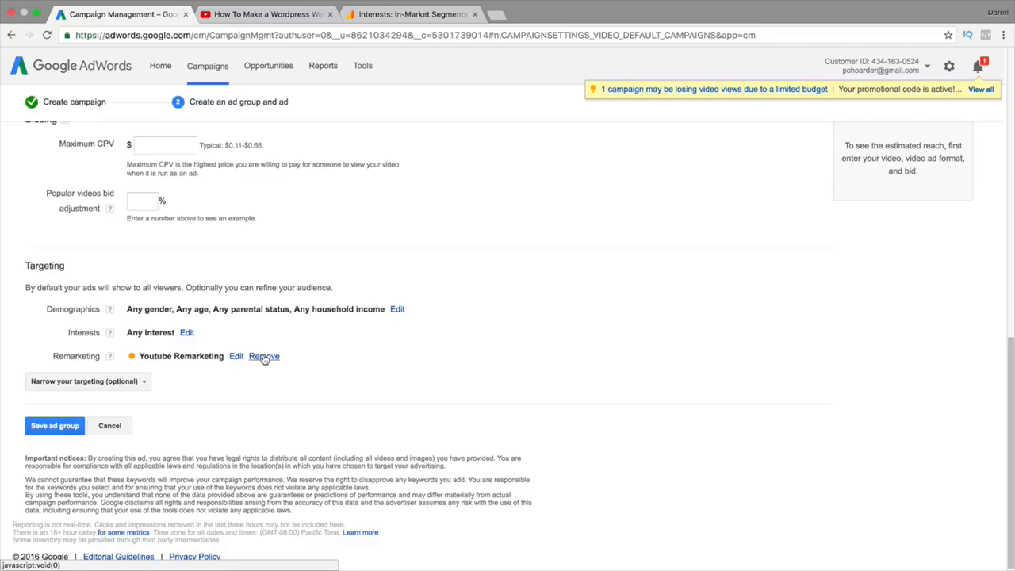
- Leave the ad group unsaved, discard the new campaign and return to the campaigns overview
scroll(262, 333, up, 10)
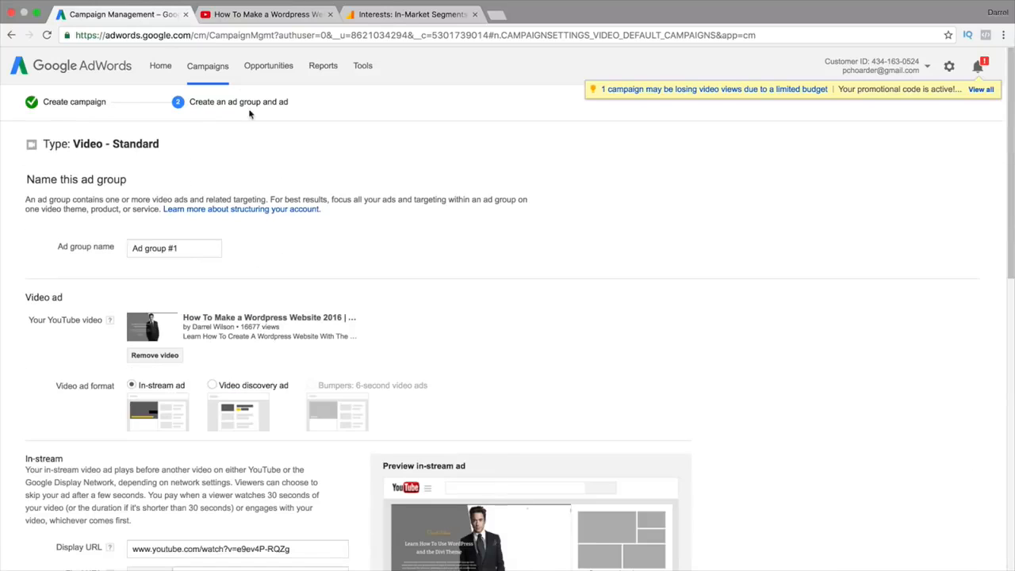
click(222, 67)
click(598, 192)
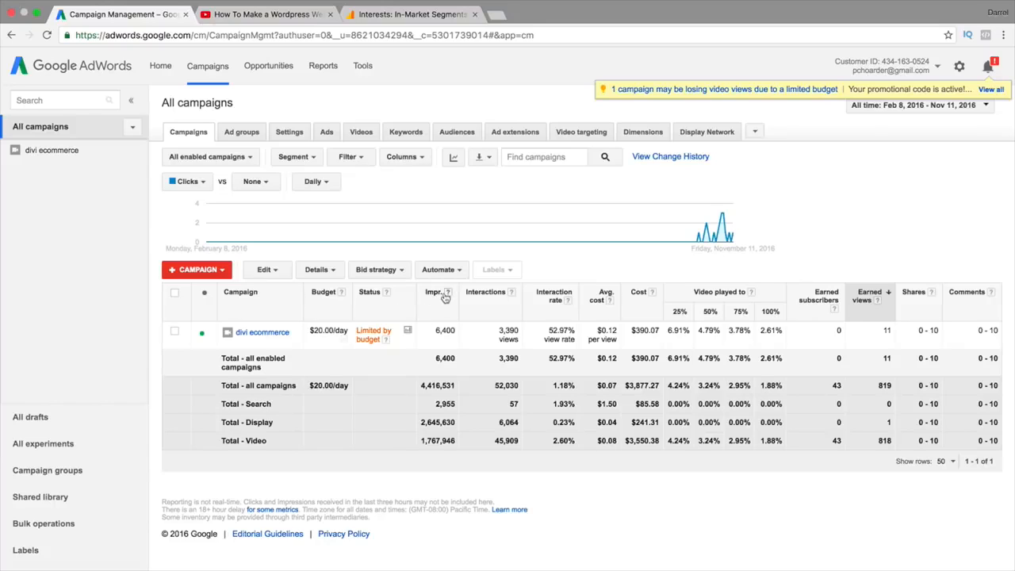
- Review the help explanations of the campaign table's columns, from impressions, interactions and costs through video played to, earned views and comments
mouse_move(448, 292)
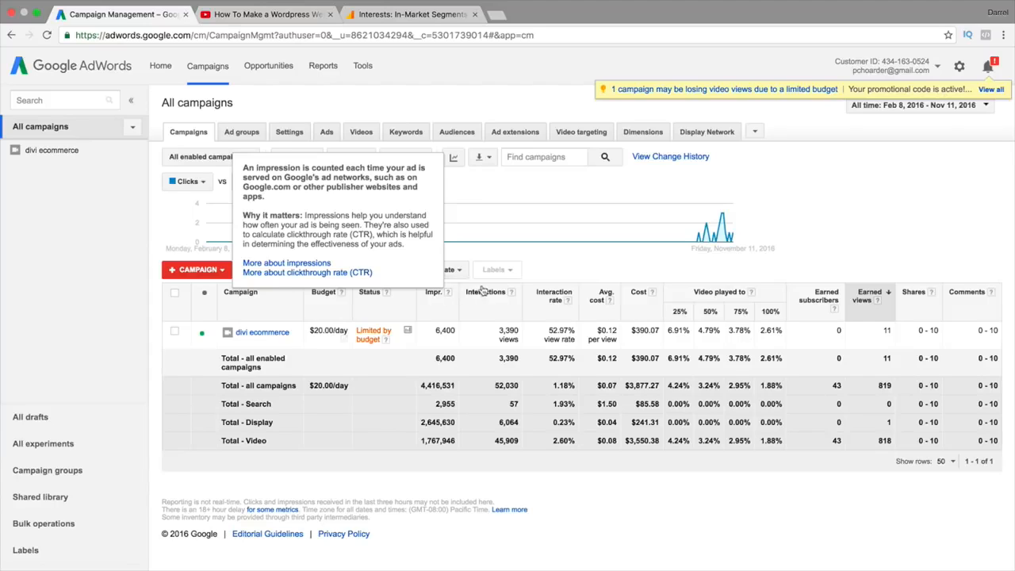
mouse_move(509, 293)
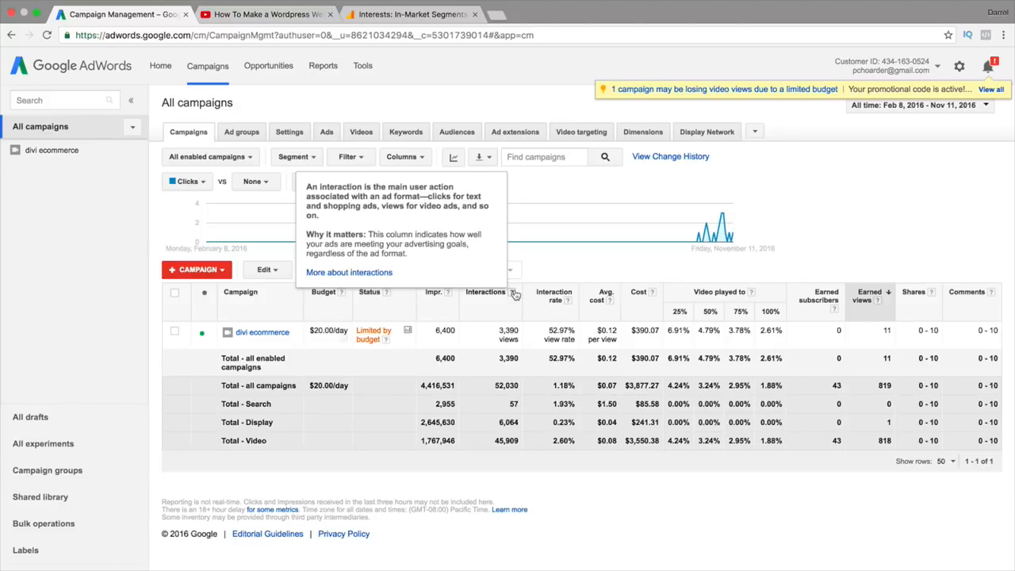
mouse_move(567, 302)
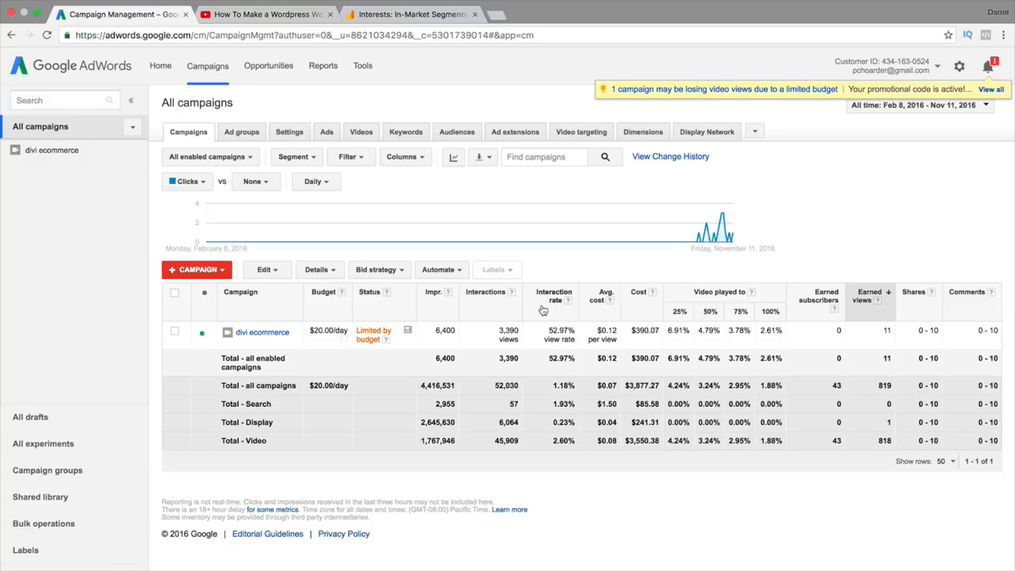
click(606, 300)
drag(658, 389, 624, 386)
mouse_move(751, 296)
mouse_move(832, 312)
mouse_move(878, 303)
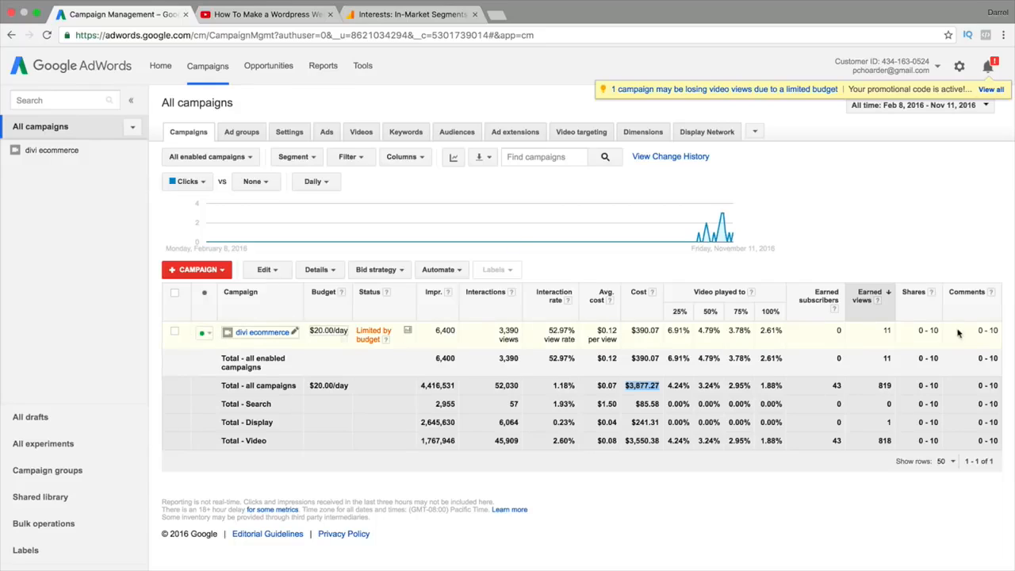
click(990, 291)
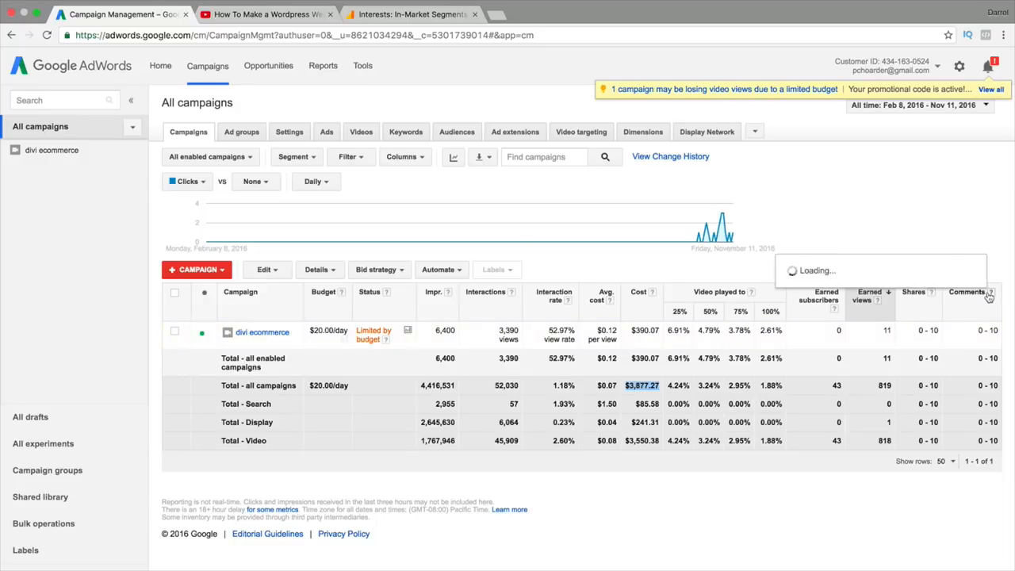
- Open the divi ecommerce campaign and review its settings, including the individual budget options, without editing anything
click(266, 333)
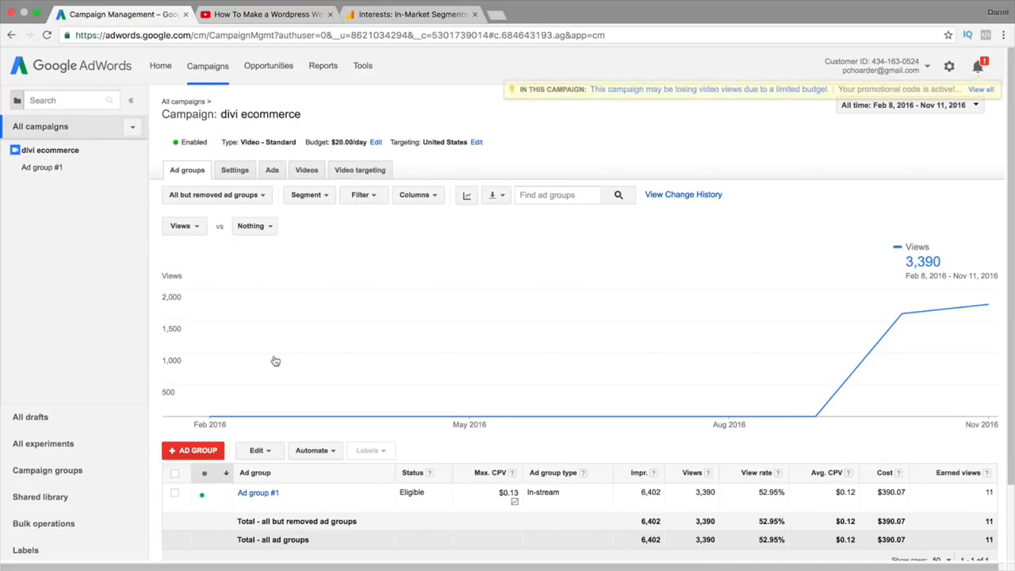
mouse_move(278, 359)
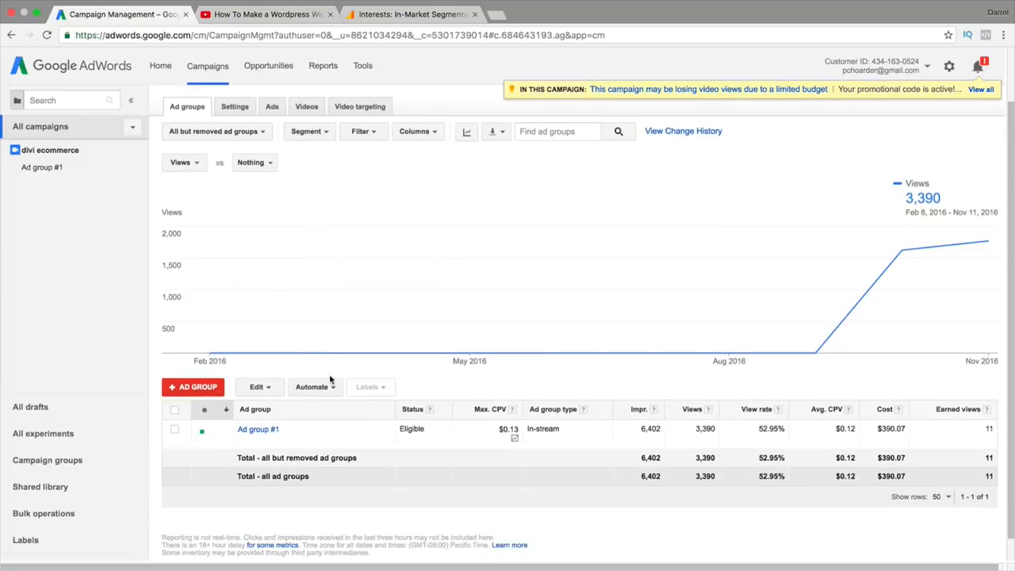
click(236, 171)
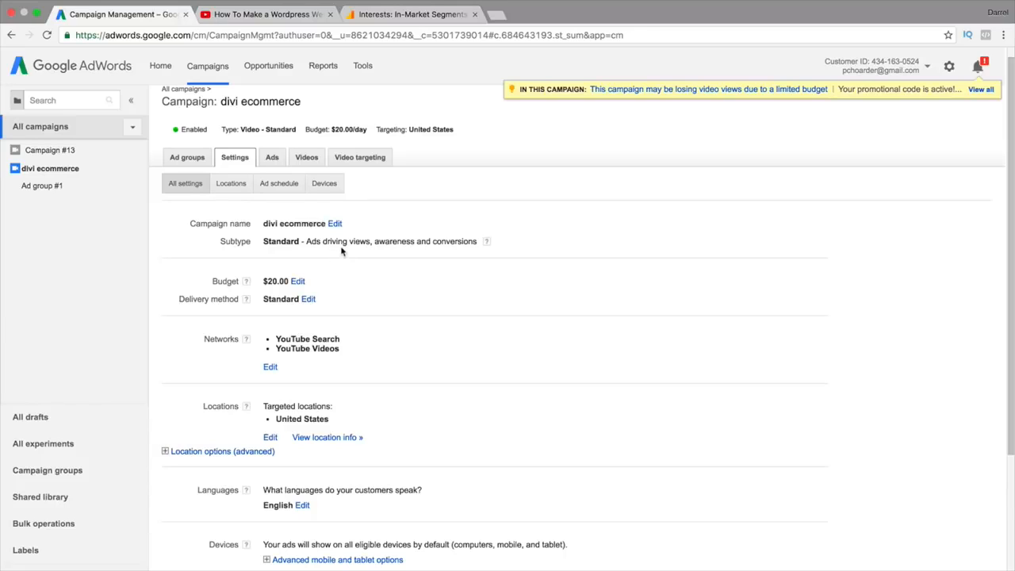
click(296, 281)
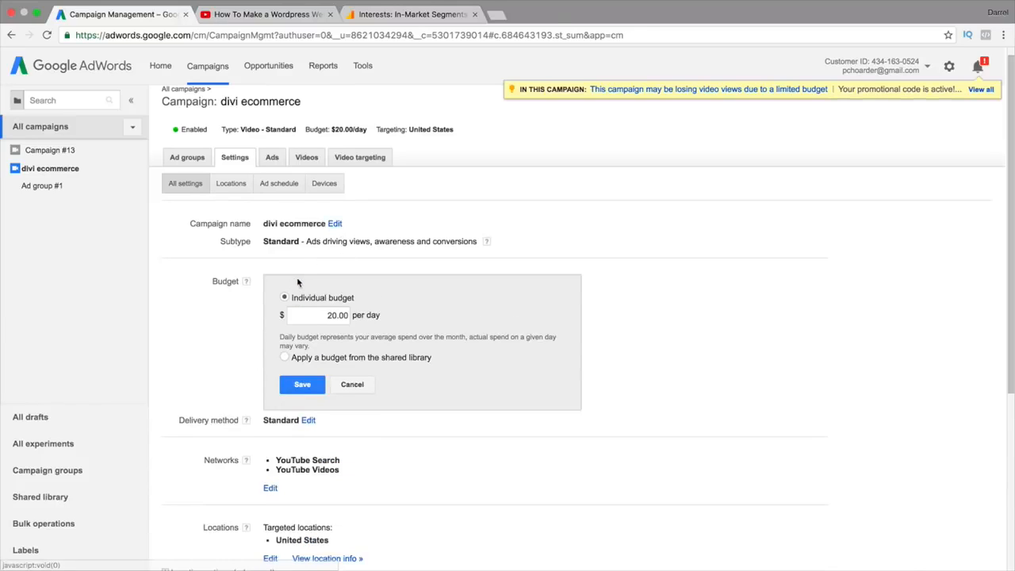
click(351, 383)
scroll(370, 372, down, 3)
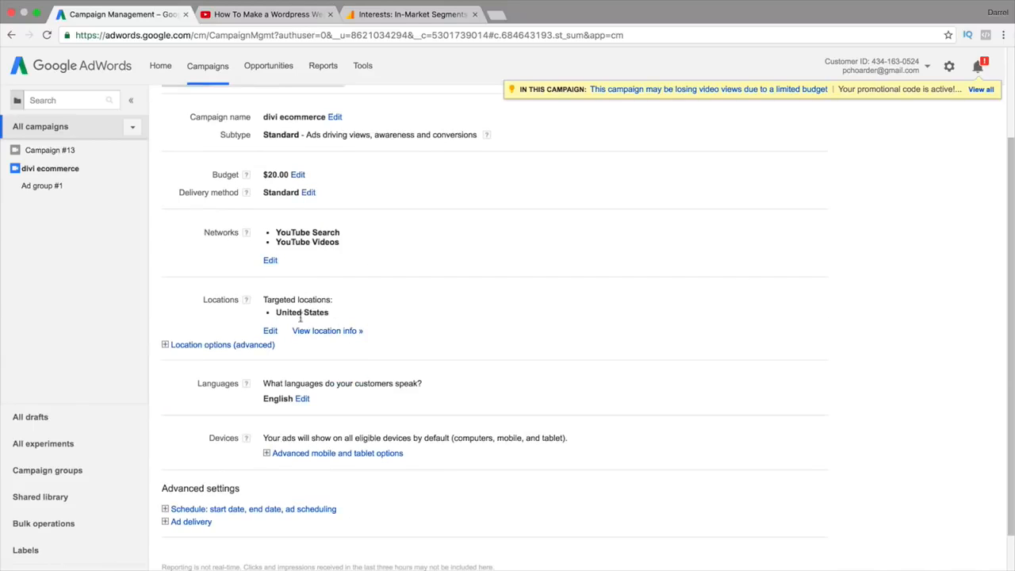
scroll(324, 341, up, 3)
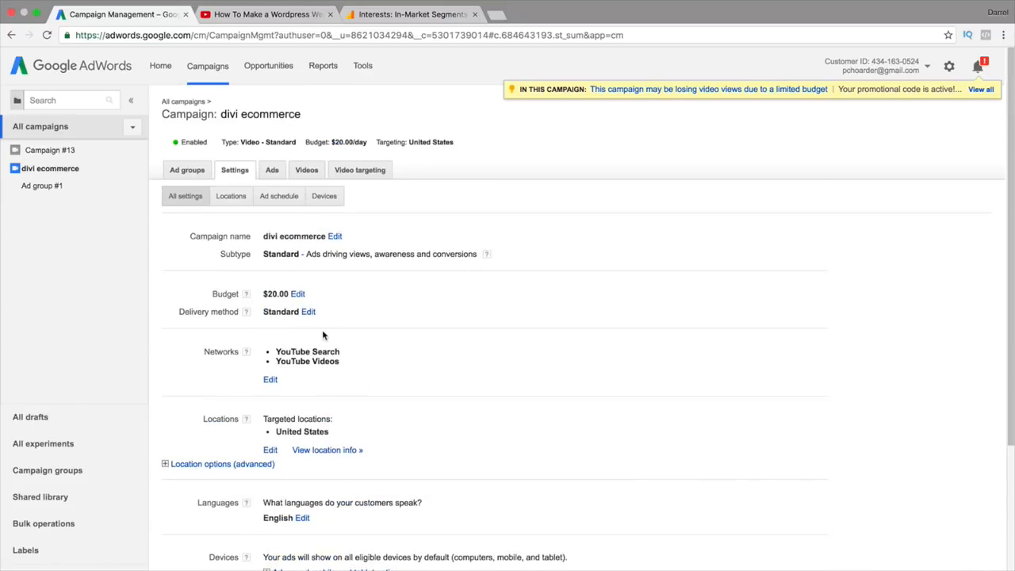
- Review the divi ecommerce campaign's ads and its video performance, including the October views on the chart
click(272, 170)
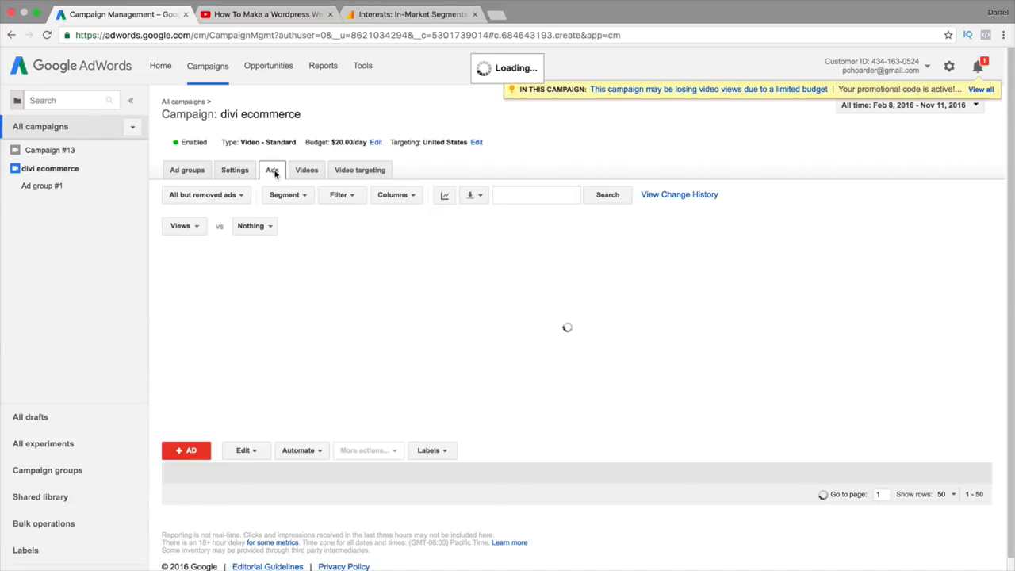
scroll(285, 302, down, 2)
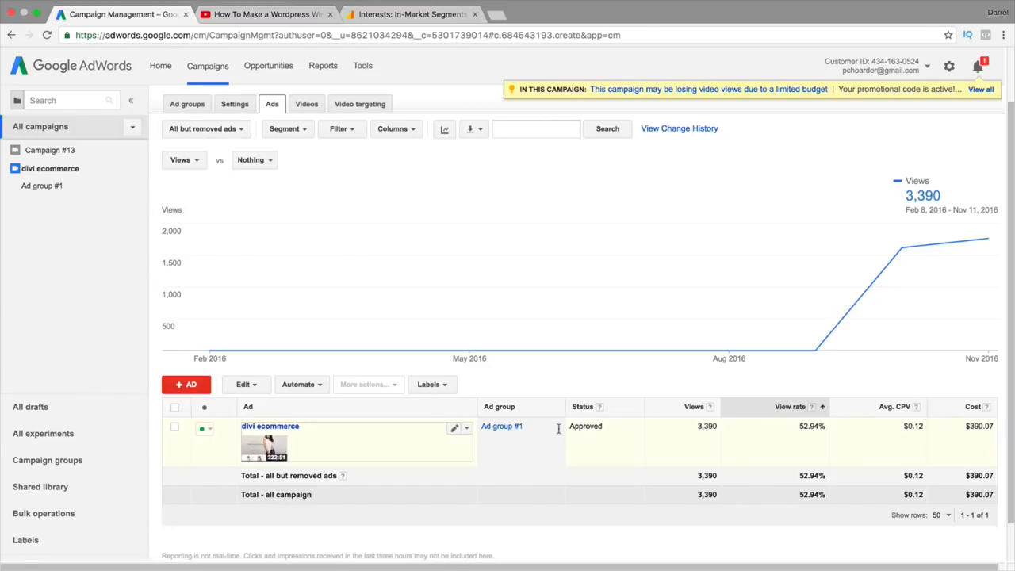
scroll(412, 262, up, 2)
click(316, 126)
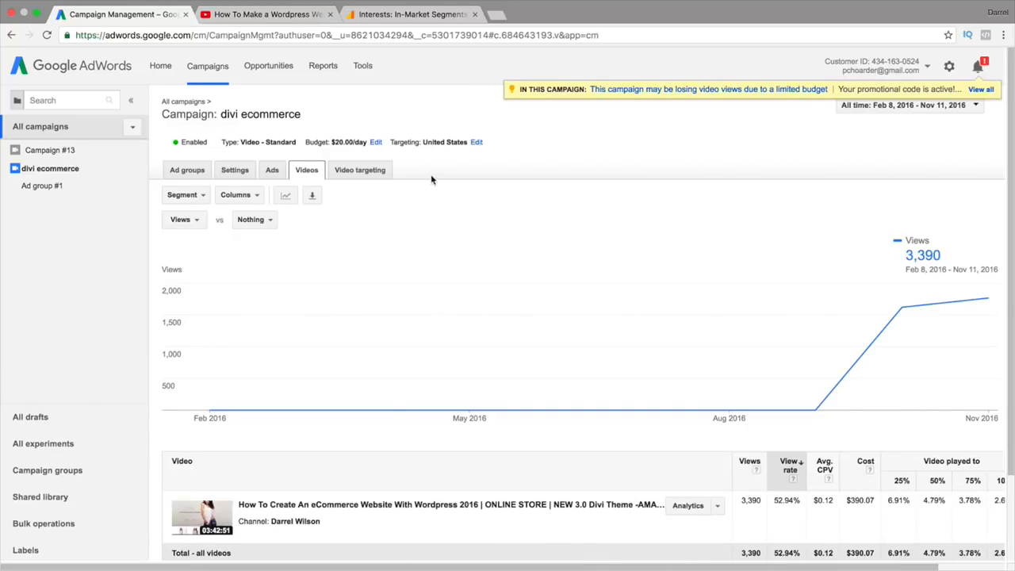
mouse_move(906, 340)
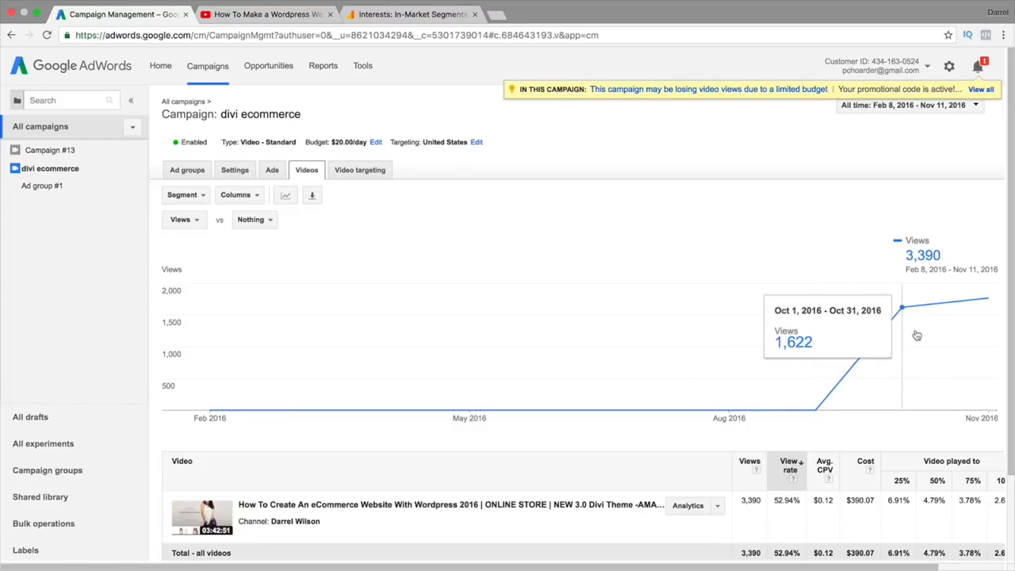
- Examine the campaign's video targeting results by age group and by interest audience
click(366, 173)
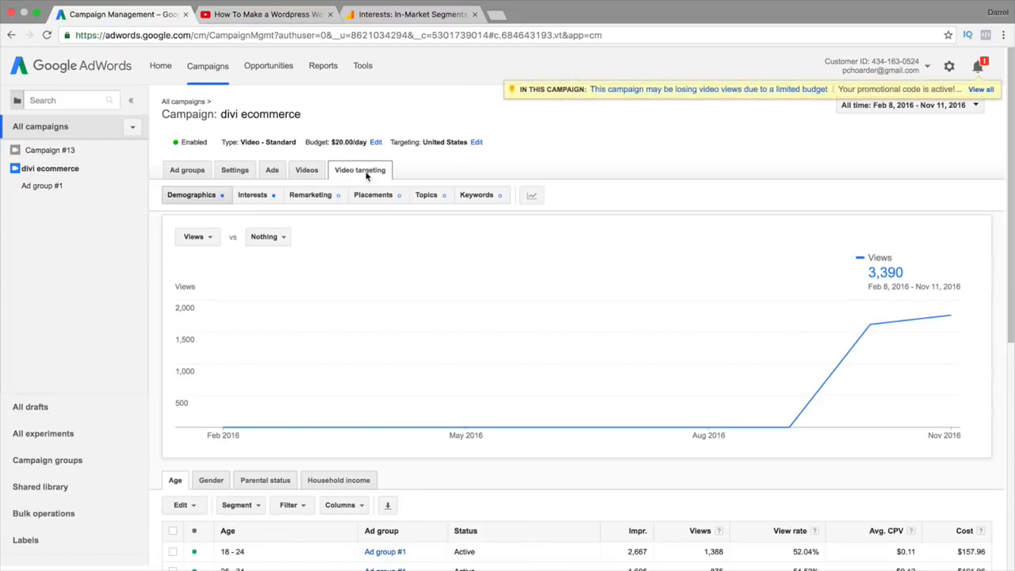
scroll(380, 345, down, 3)
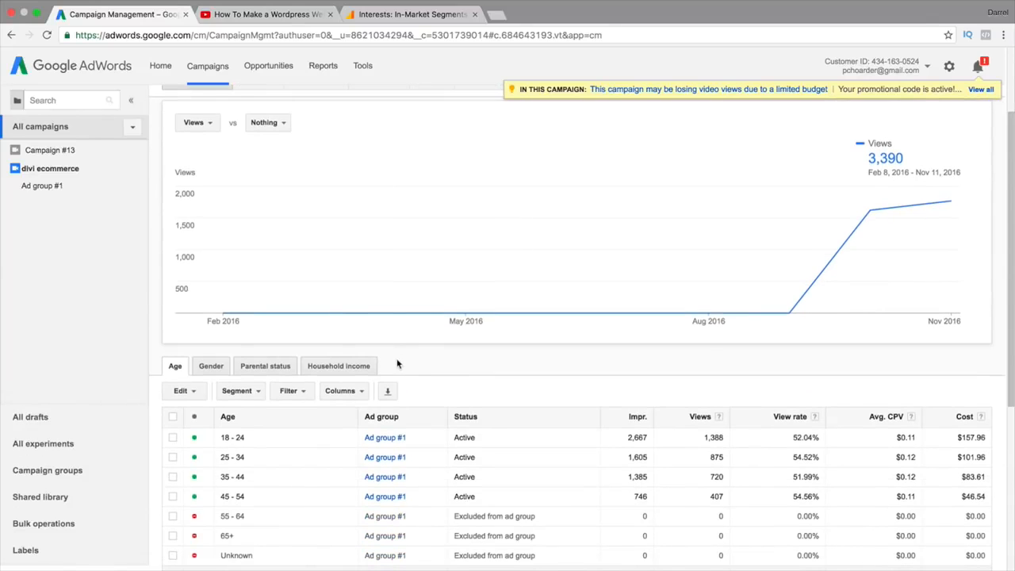
scroll(397, 364, up, 2)
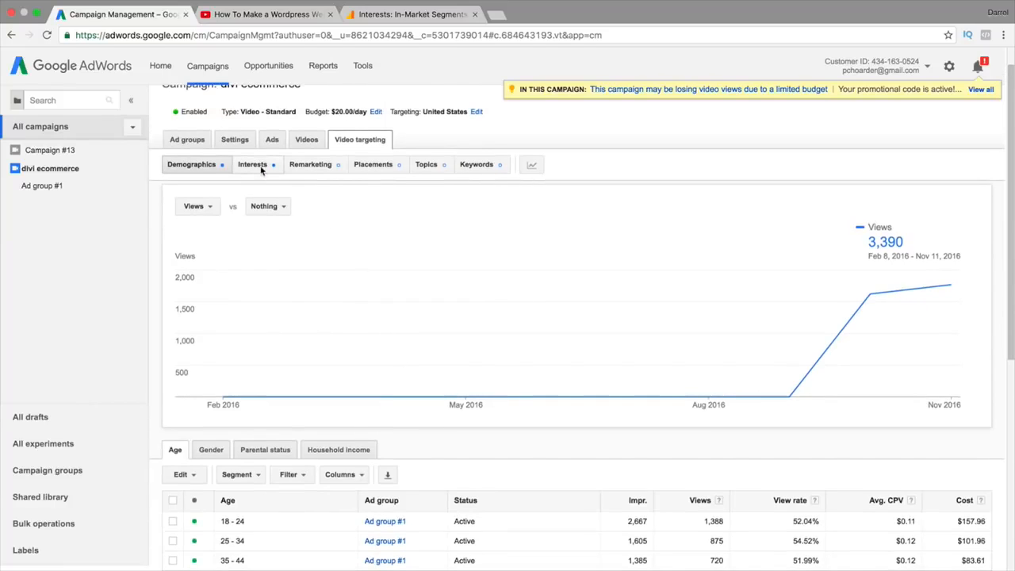
click(252, 165)
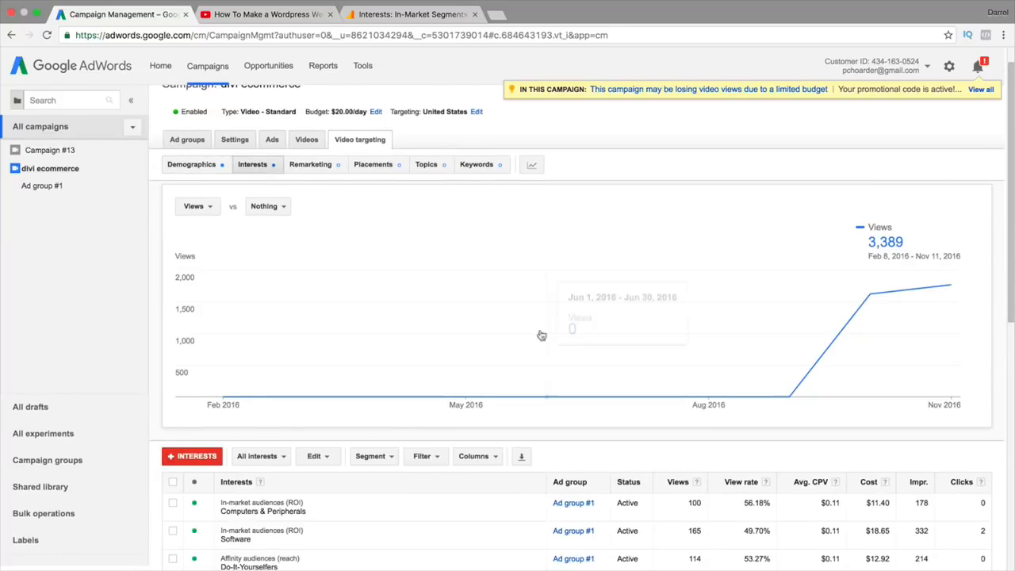
scroll(565, 357, down, 2)
scroll(579, 351, down, 3)
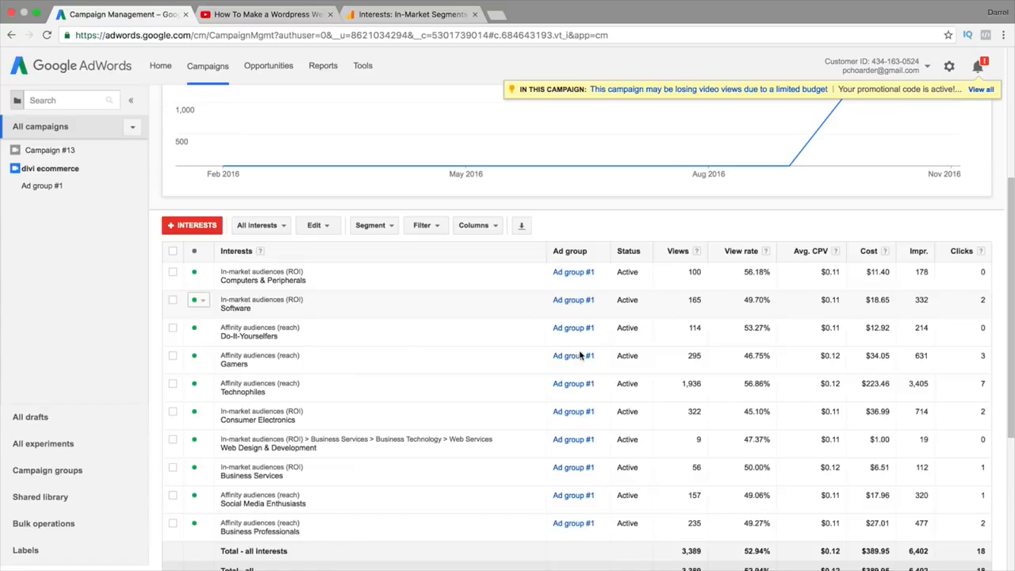
scroll(578, 353, down, 1)
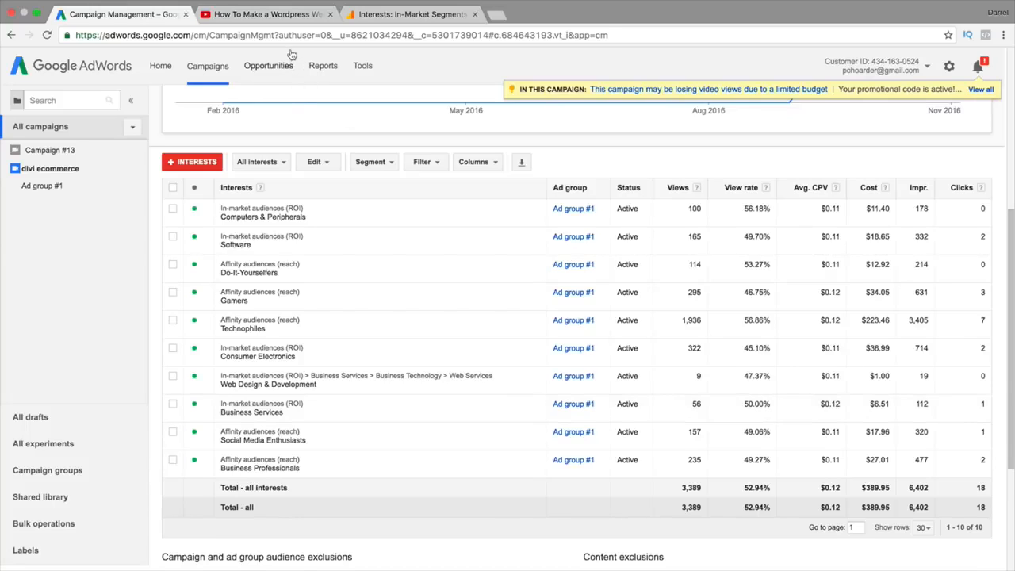
scroll(294, 211, up, 1)
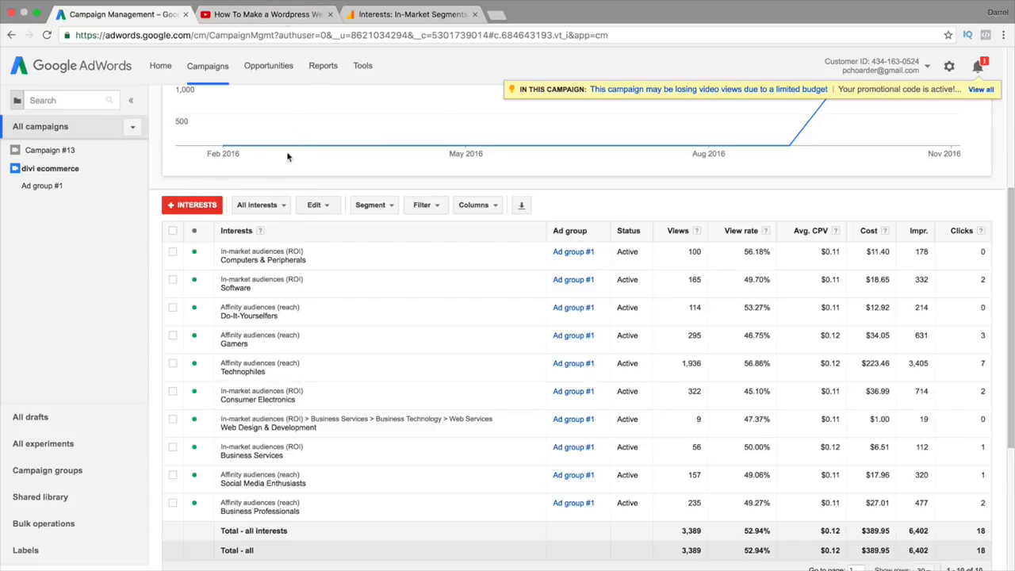
- Switch to YouTube, open the video "How To Create An eCommerce Website With Wordpress 2016", pause it and review its analytics overview
click(289, 18)
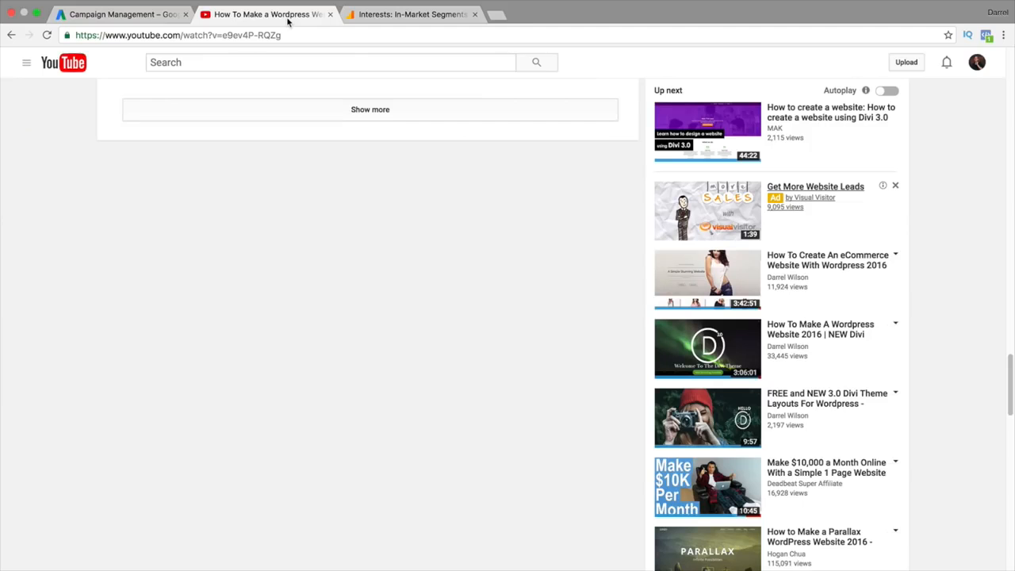
click(820, 270)
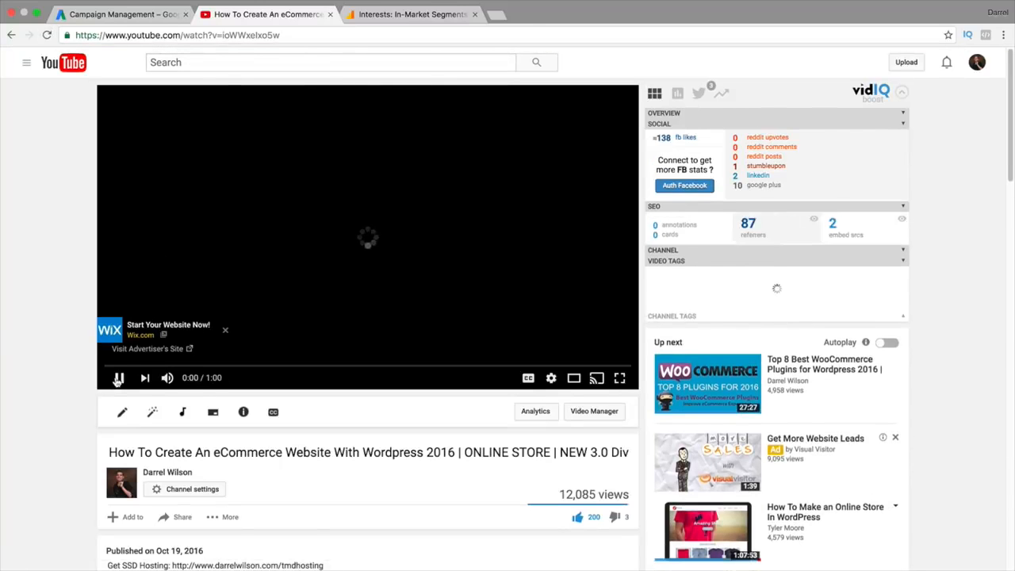
click(119, 379)
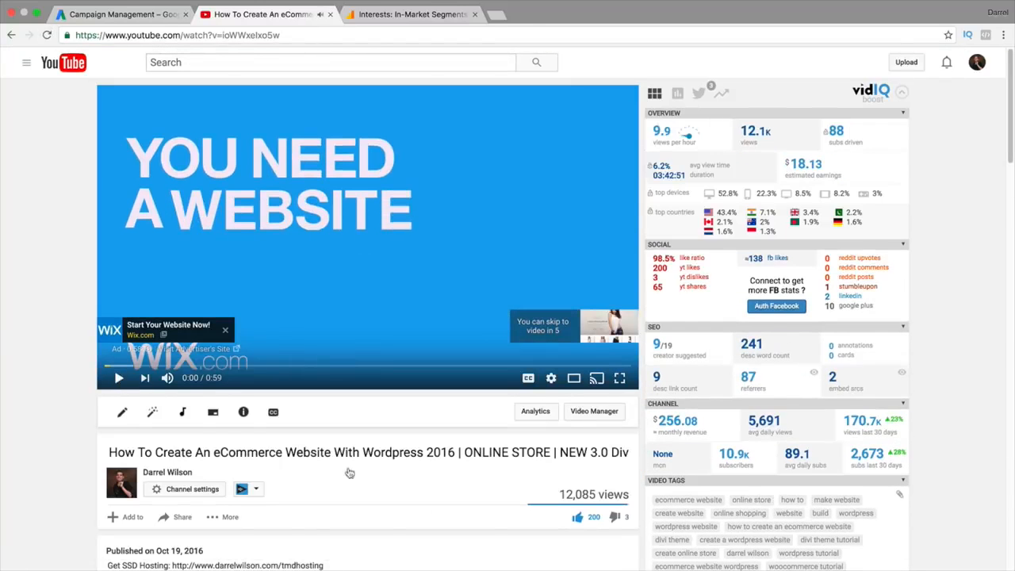
click(543, 411)
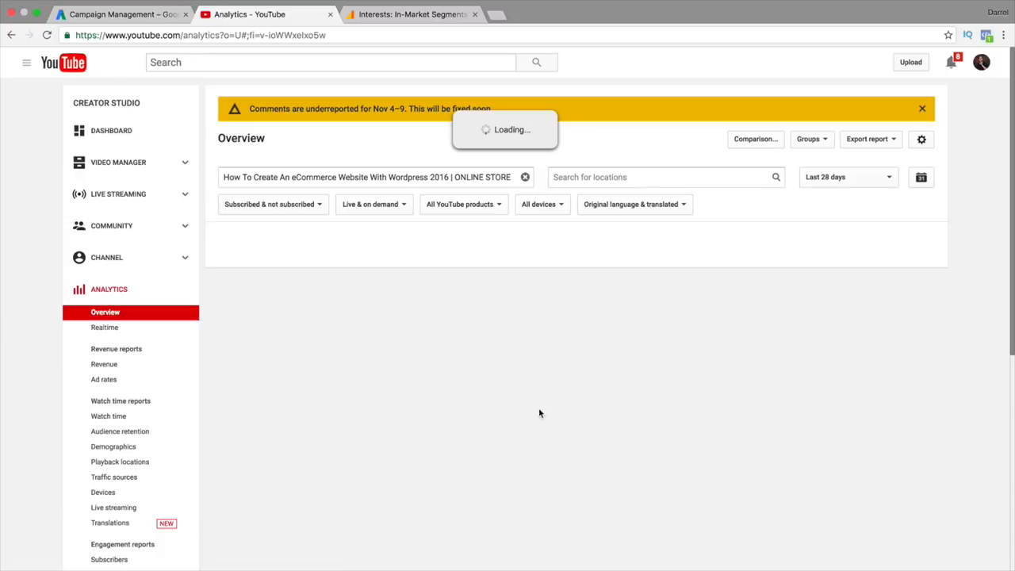
scroll(532, 412, down, 2)
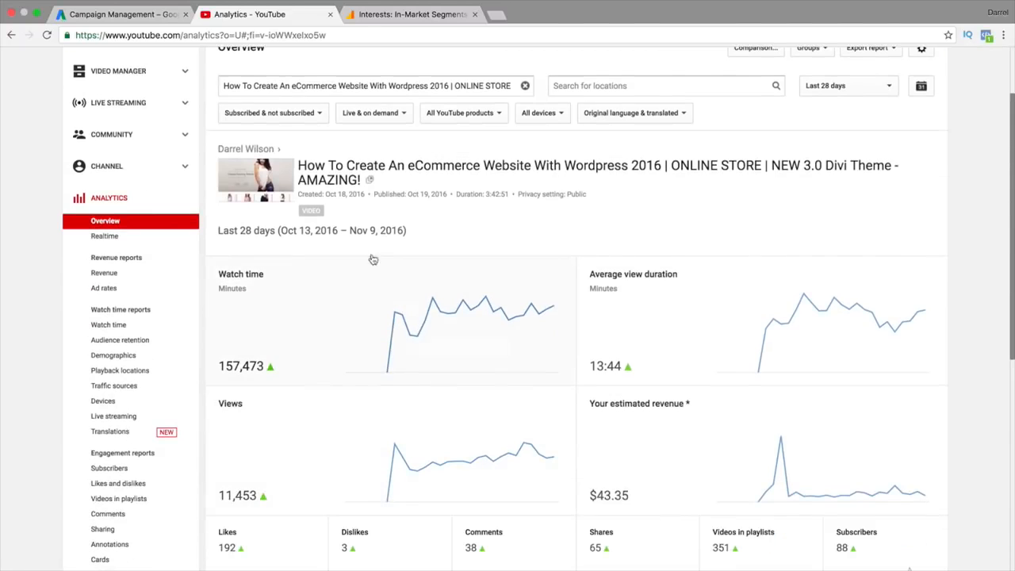
scroll(238, 269, down, 10)
scroll(186, 222, up, 10)
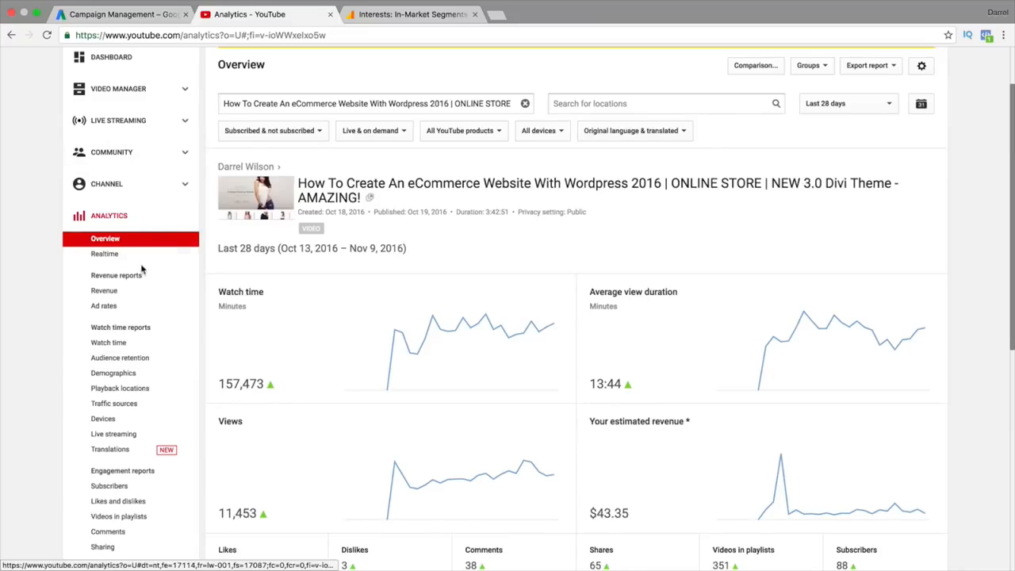
- Find the video "How To Create A Beautiful and Free eCommerce Website with Wordpress - 2016(Online Store!)" among the channel's uploads and view its analytics
click(136, 91)
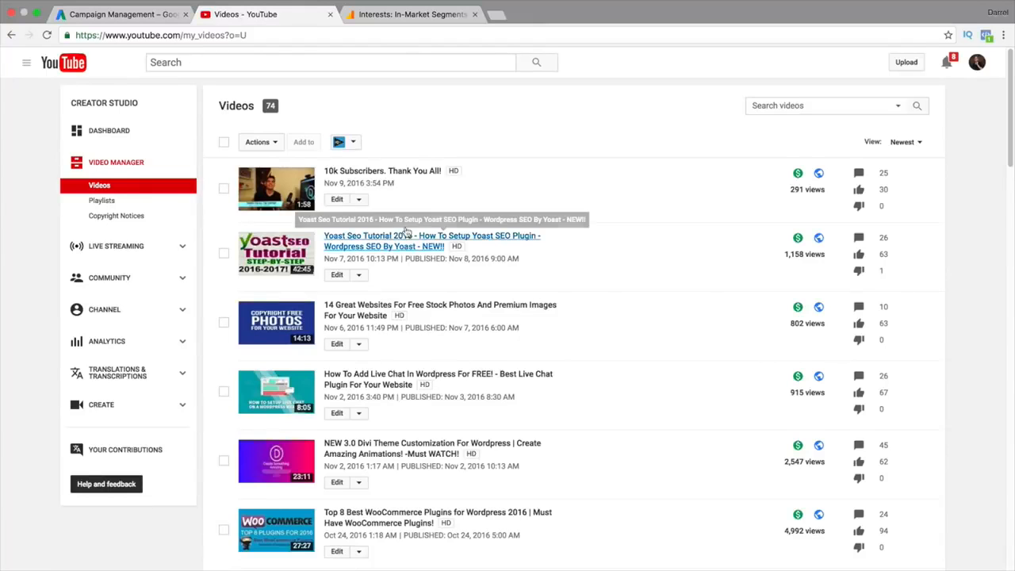
scroll(419, 241, down, 4)
scroll(419, 241, down, 15)
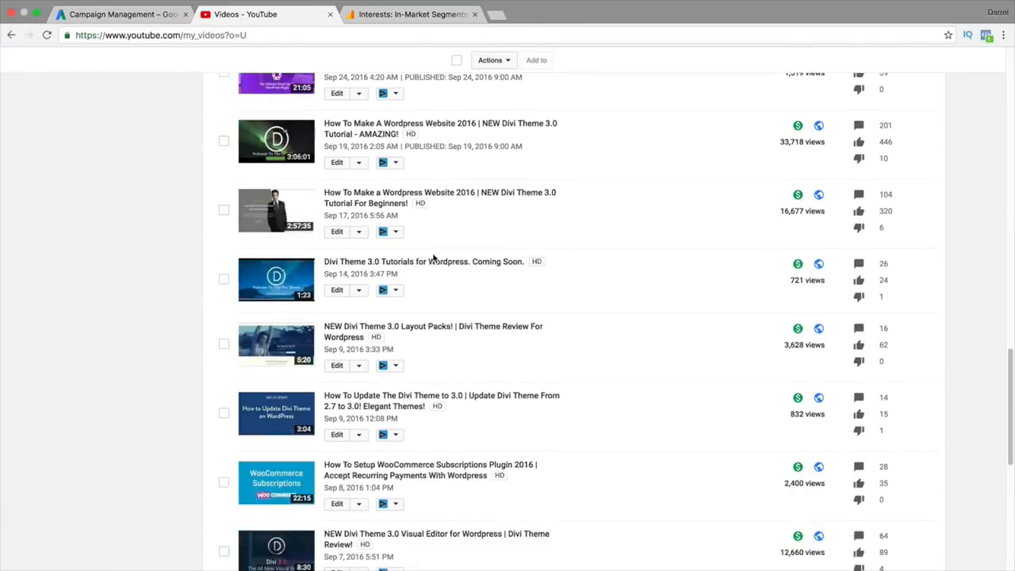
click(247, 432)
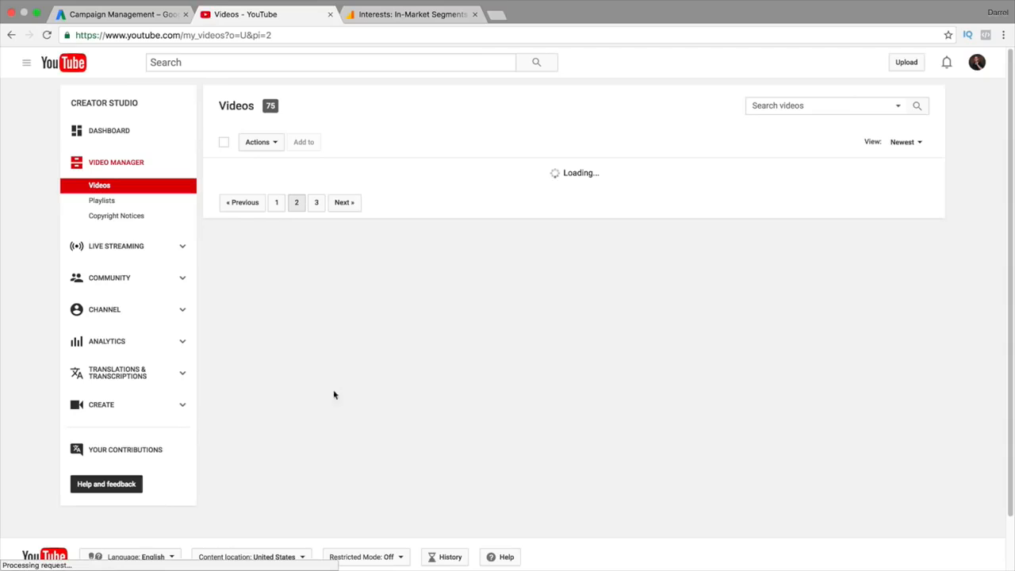
scroll(513, 317, down, 12)
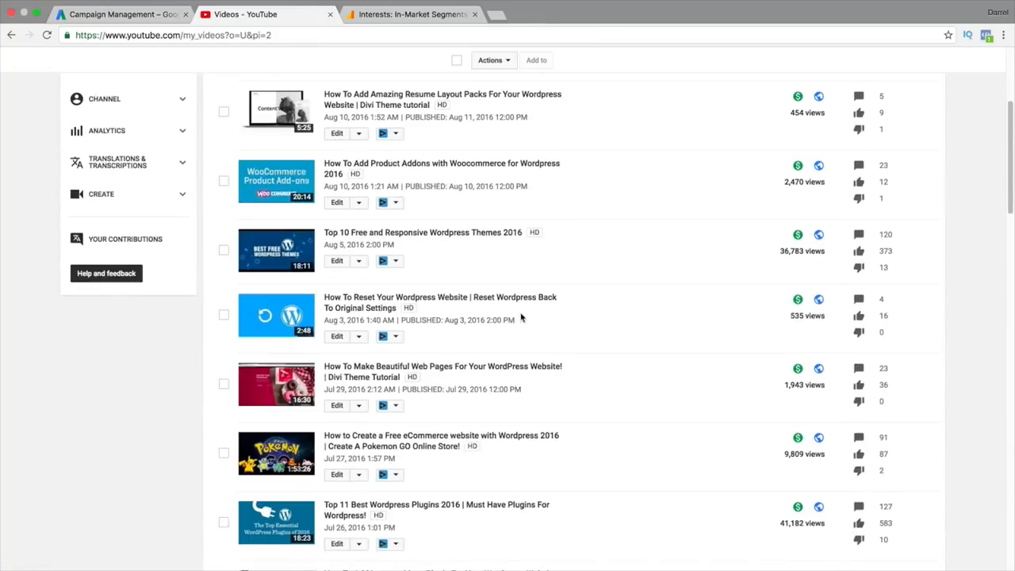
scroll(530, 309, down, 10)
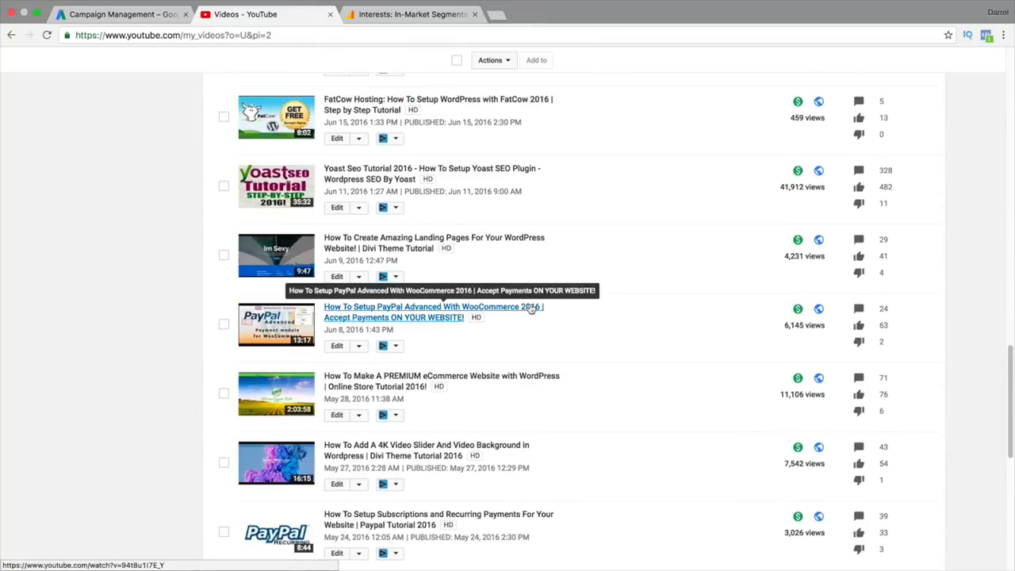
click(368, 478)
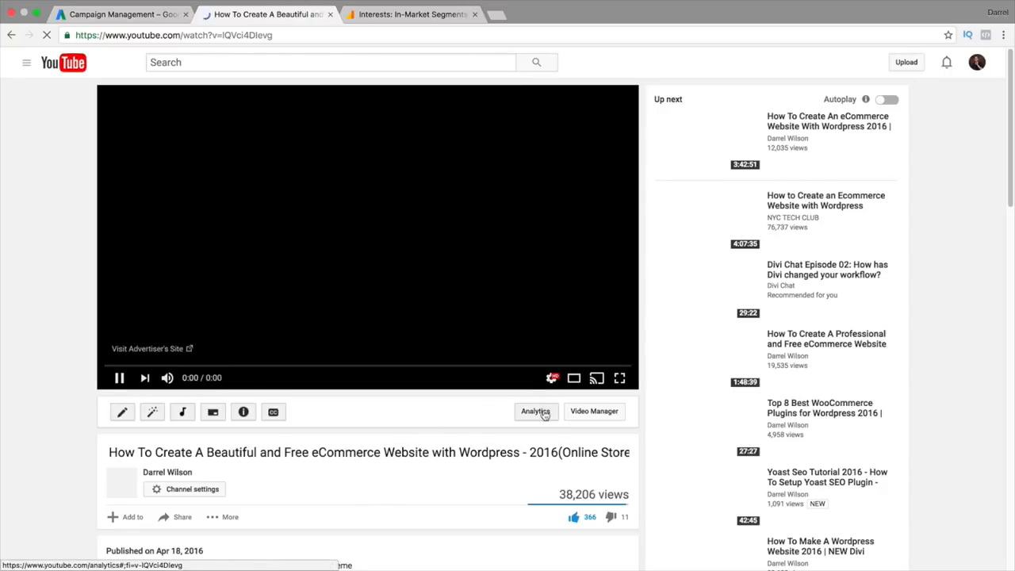
click(535, 410)
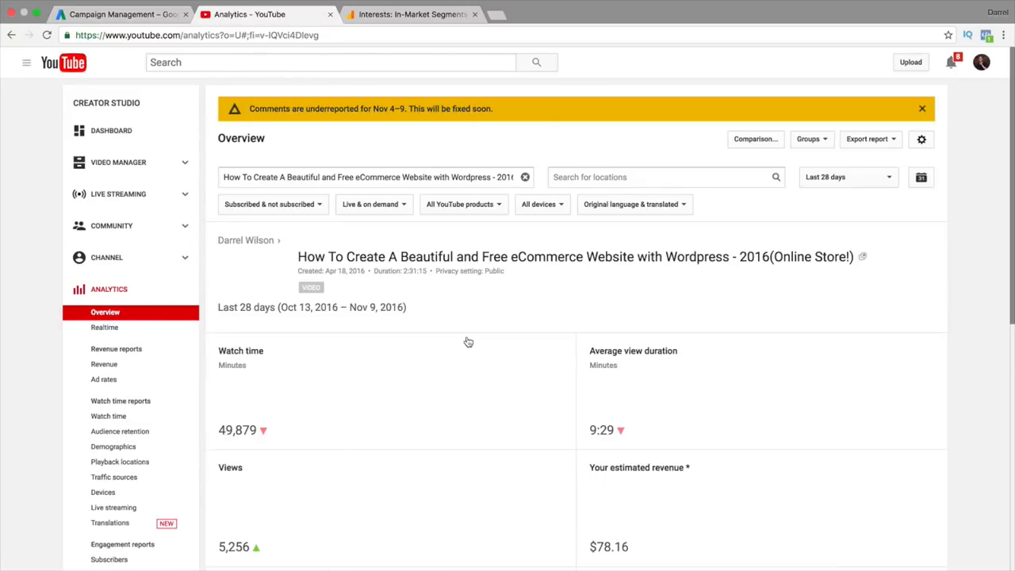
- Open the video's traffic sources report, set the date range to Lifetime and review the source breakdown
scroll(467, 341, down, 10)
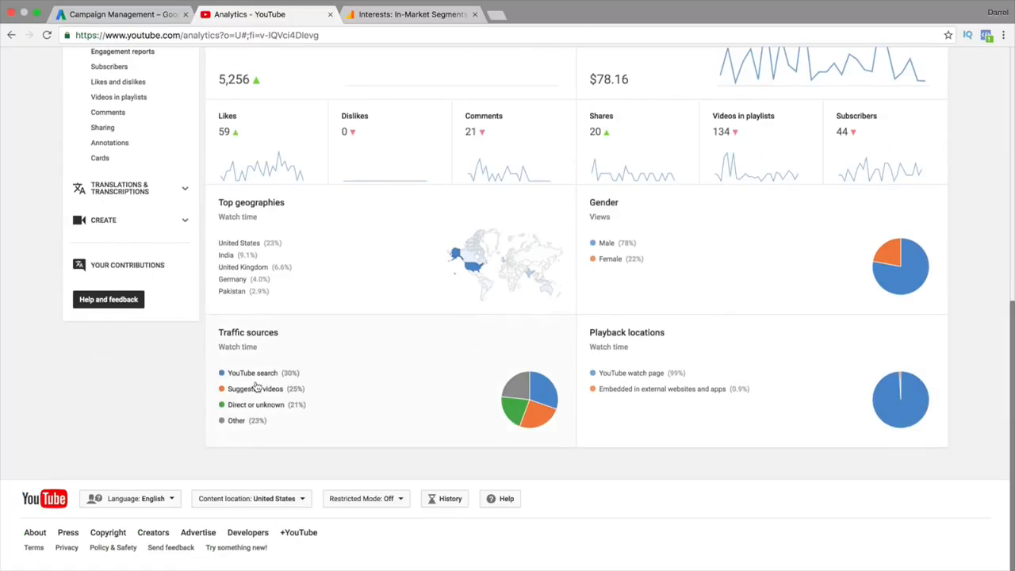
click(256, 386)
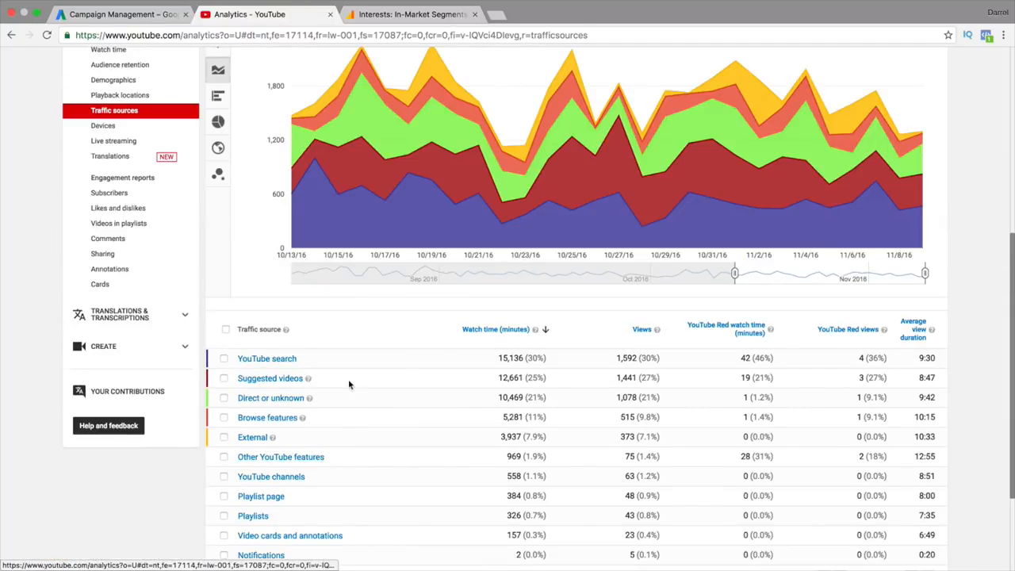
scroll(352, 384, up, 5)
click(868, 143)
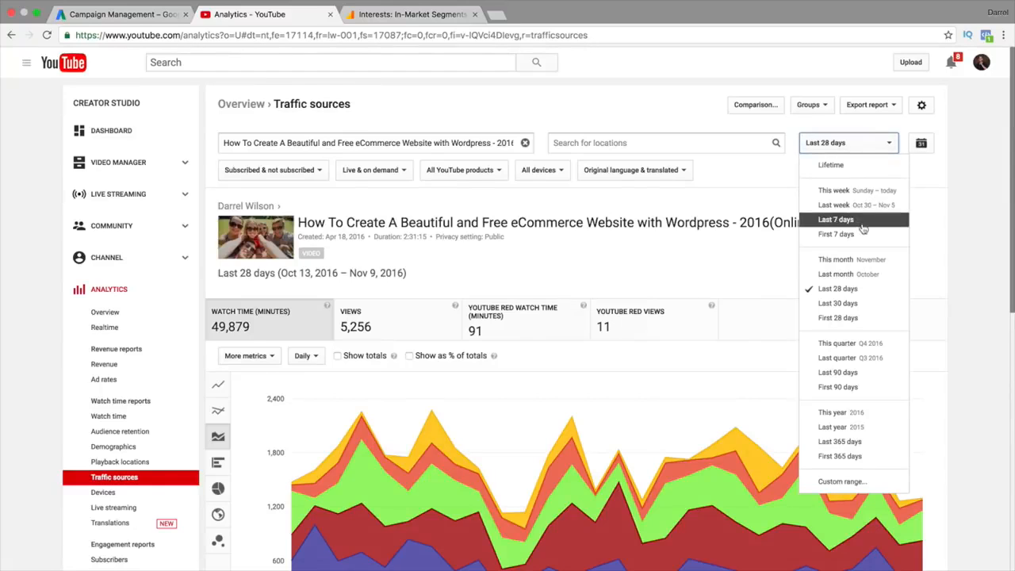
click(853, 168)
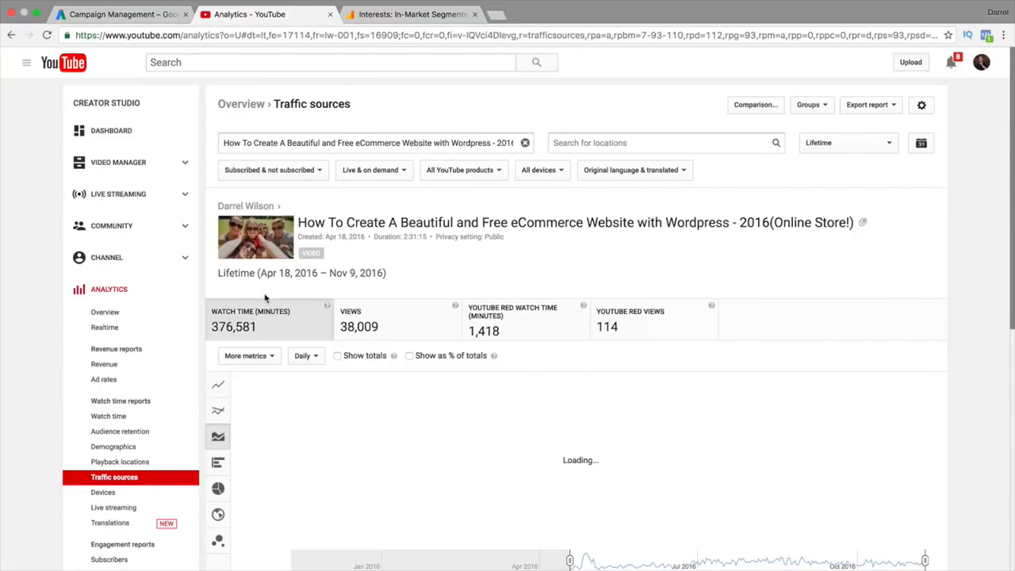
scroll(270, 305, down, 10)
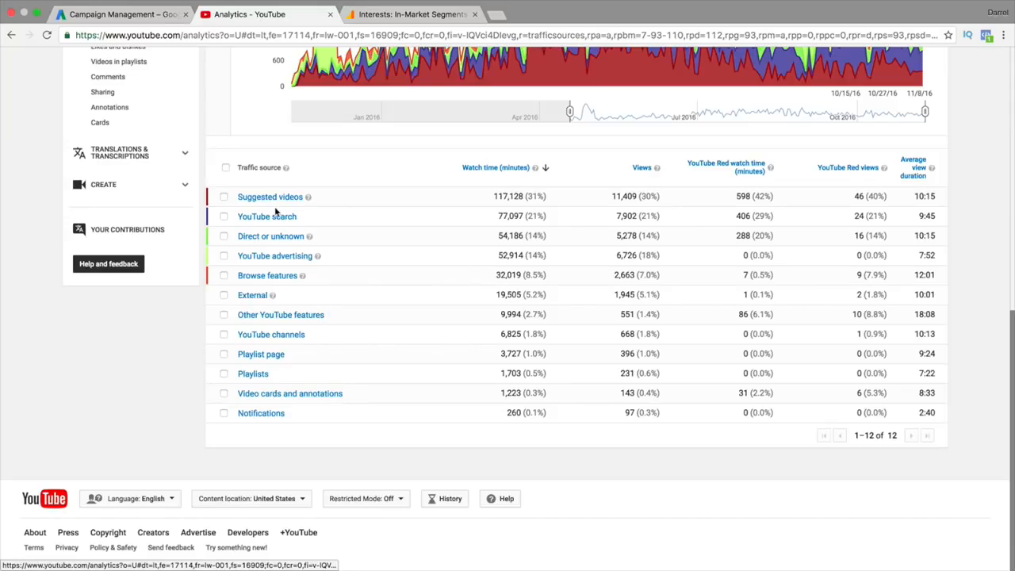
- Break down the YouTube advertising traffic and examine TrueView in-stream's watch time, views and average view duration
click(275, 256)
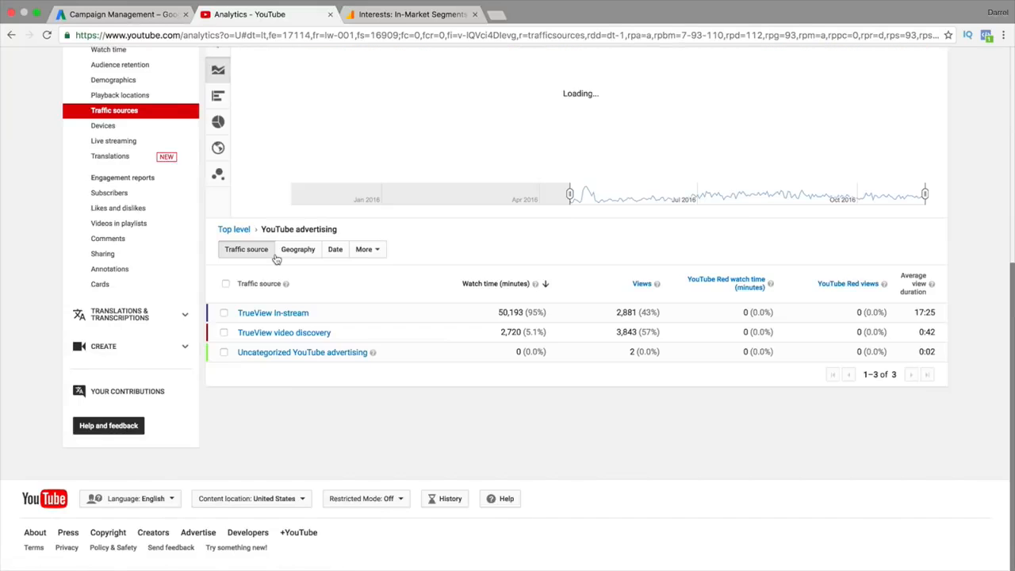
scroll(364, 349, down, 1)
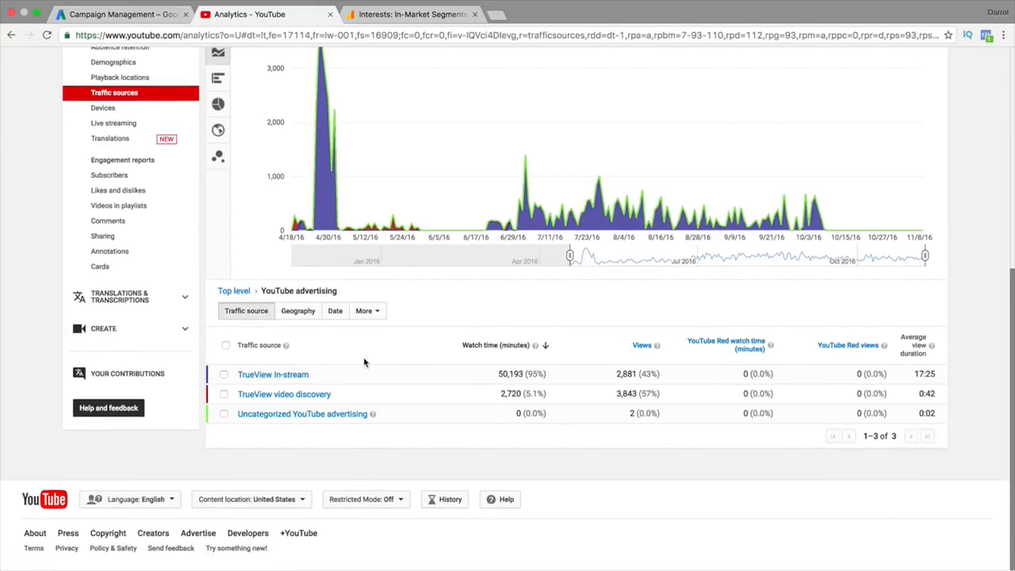
mouse_move(310, 376)
mouse_down()
mouse_move(253, 378)
mouse_move(315, 374)
mouse_up()
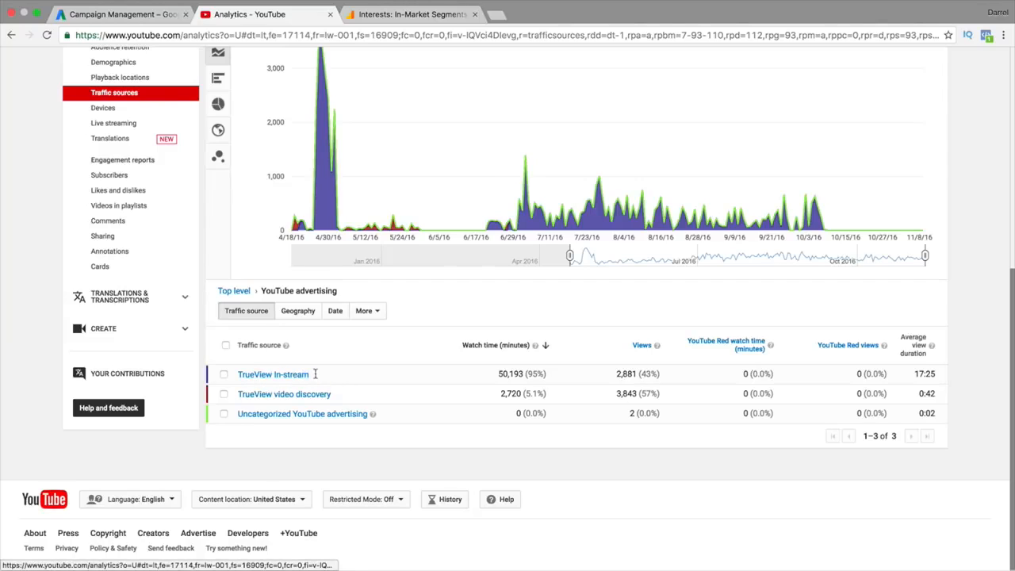
drag(500, 377, 551, 380)
drag(615, 375, 678, 373)
drag(912, 374, 942, 376)
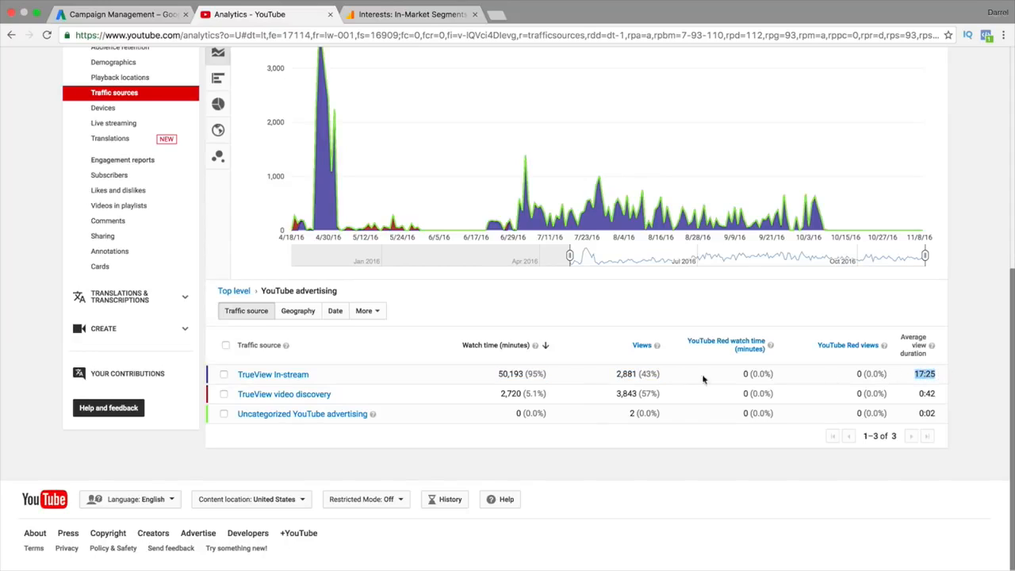
- Compare the TrueView video discovery figures with the TrueView in-stream row
drag(344, 395, 233, 394)
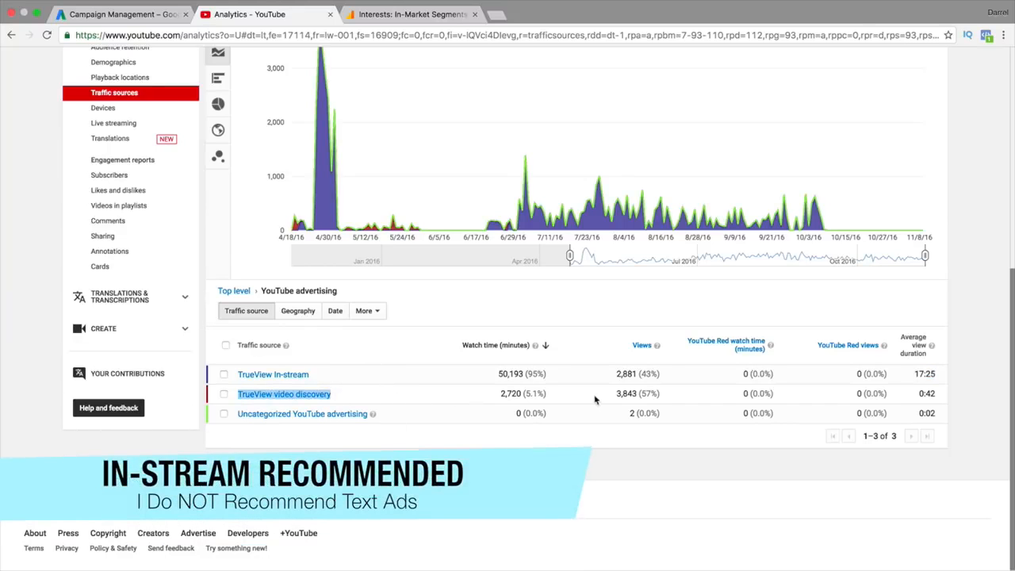
drag(613, 395, 662, 393)
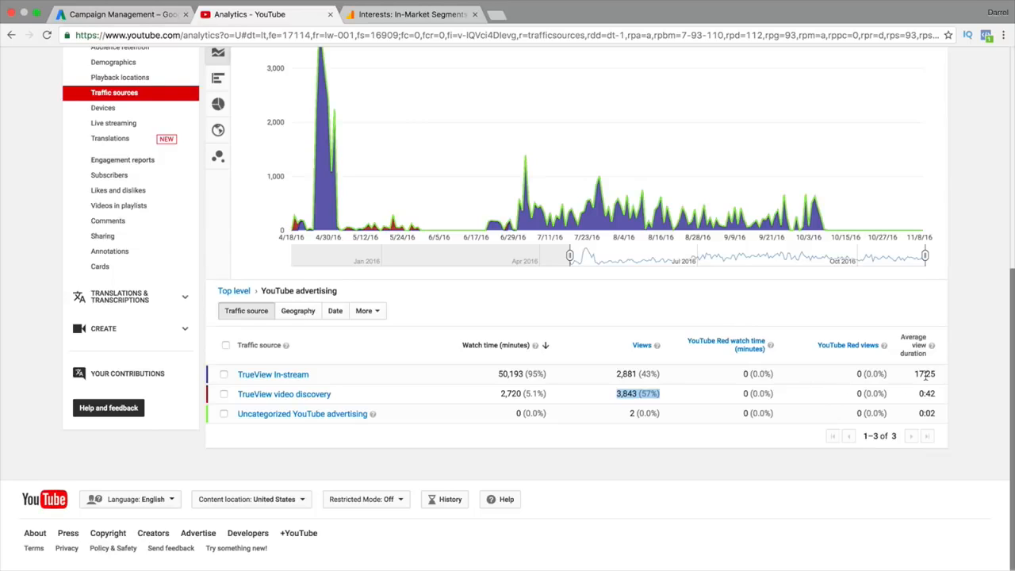
drag(942, 378, 241, 379)
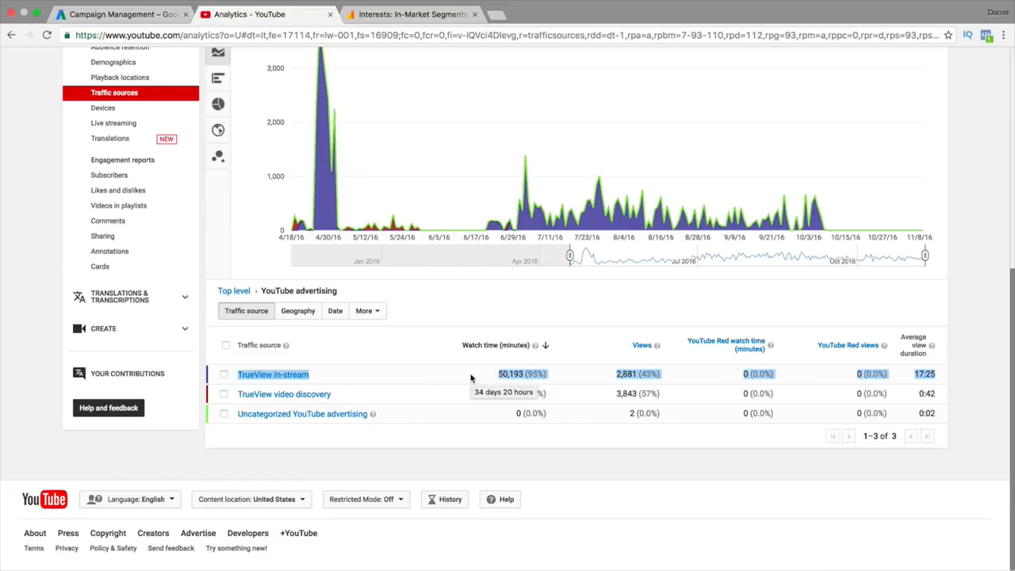
click(449, 401)
drag(926, 394, 232, 395)
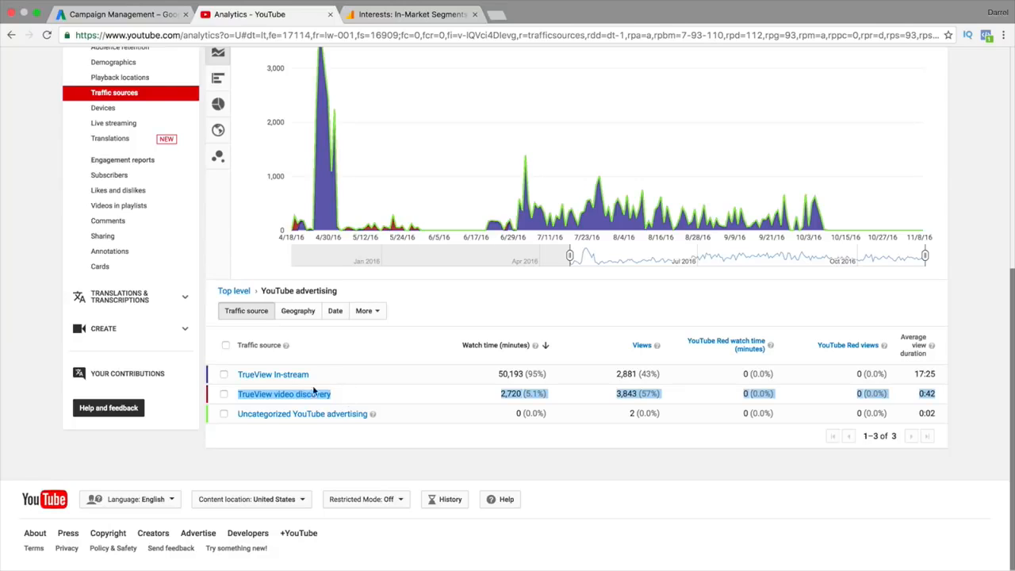
- Switch to Google AdWords and examine the Technophiles row's views, view rate and impressions in the campaign's interests
click(146, 14)
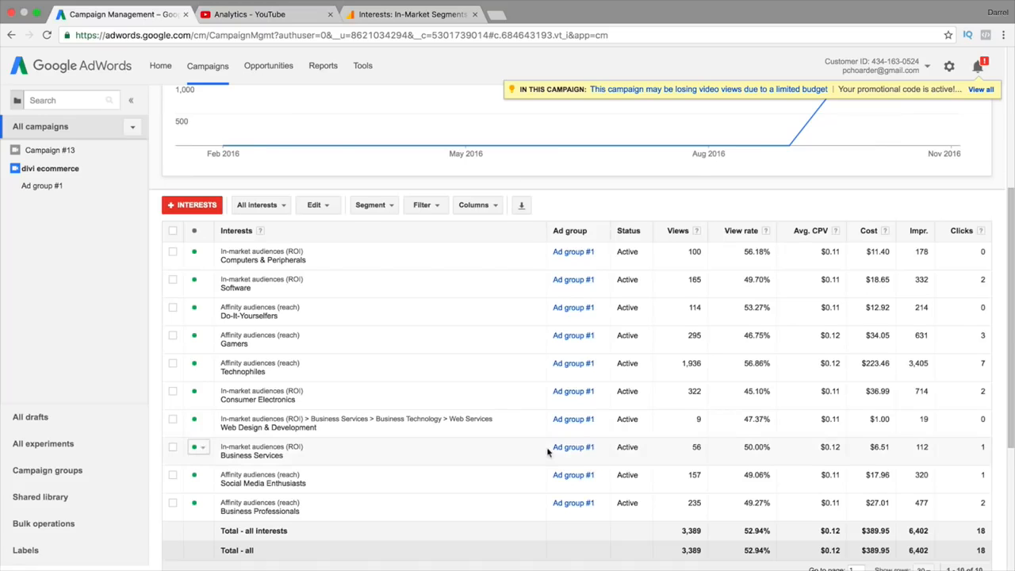
scroll(547, 450, down, 1)
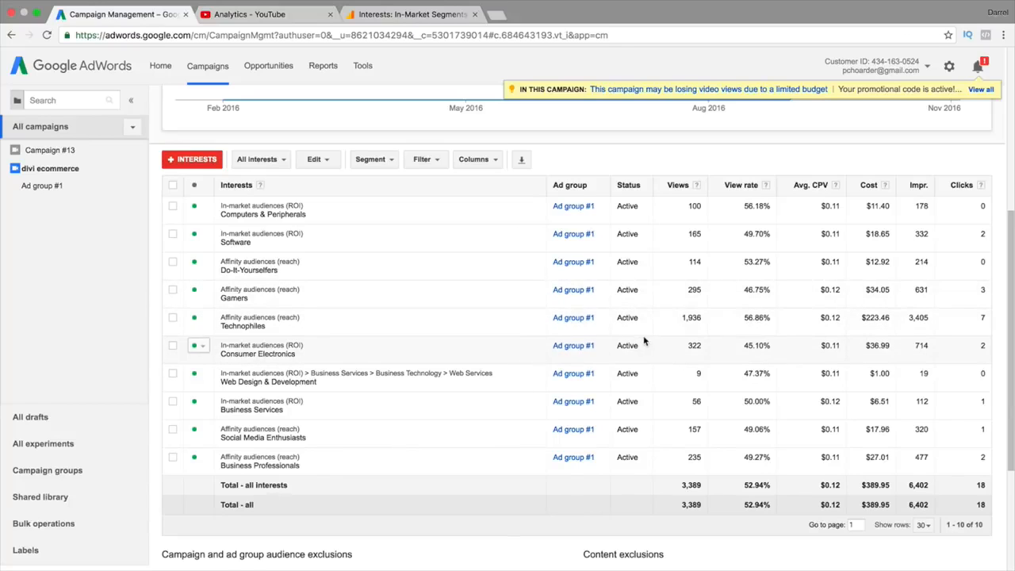
drag(250, 329, 742, 329)
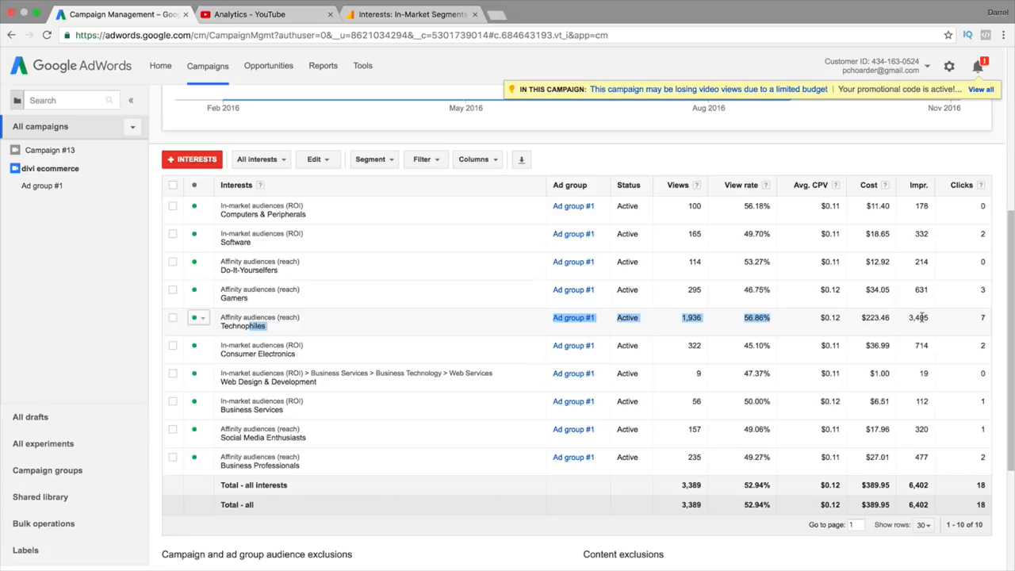
drag(908, 317, 932, 317)
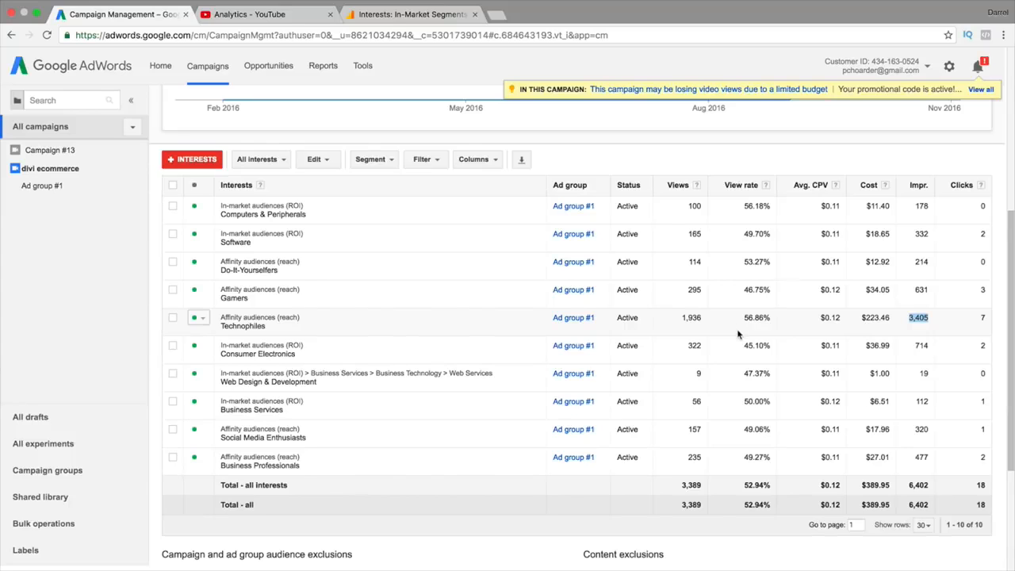
- Switch to Google Analytics and review the Affinity Categories report for the website's top audience interests
click(382, 14)
click(105, 471)
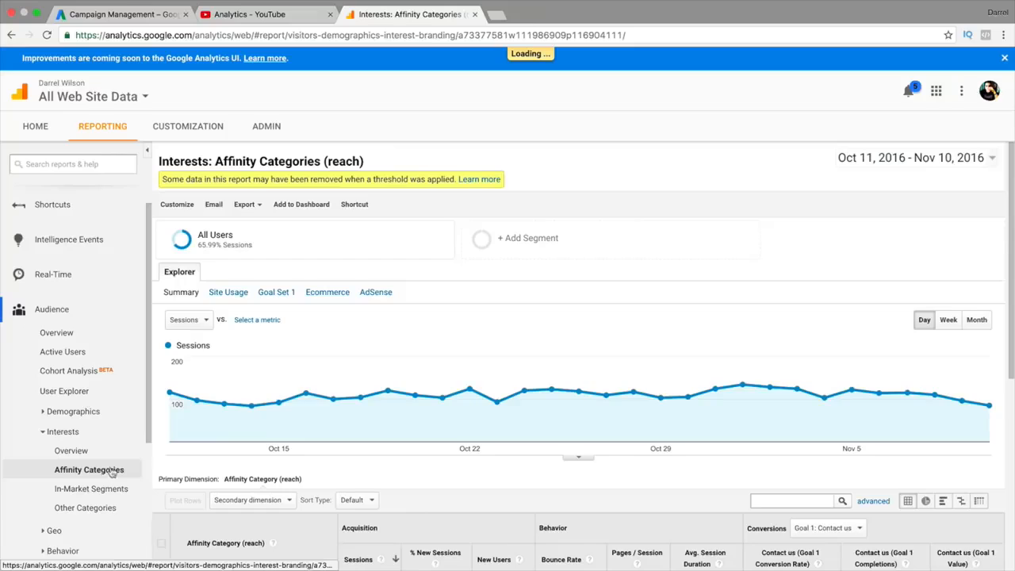
scroll(255, 415, down, 3)
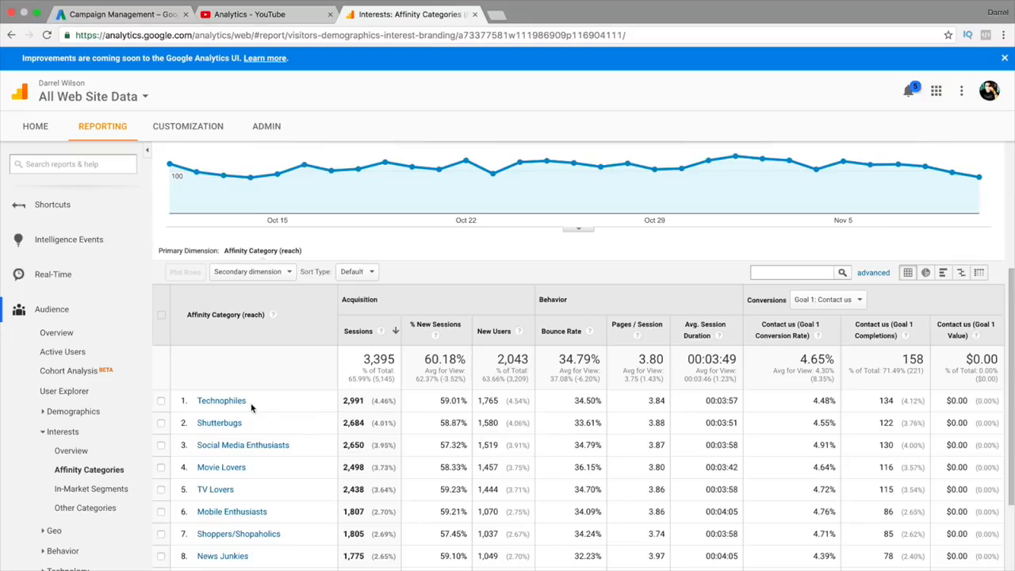
- Return to Google AdWords, list all campaigns and examine divi ecommerce's impressions and average cost per view
click(245, 16)
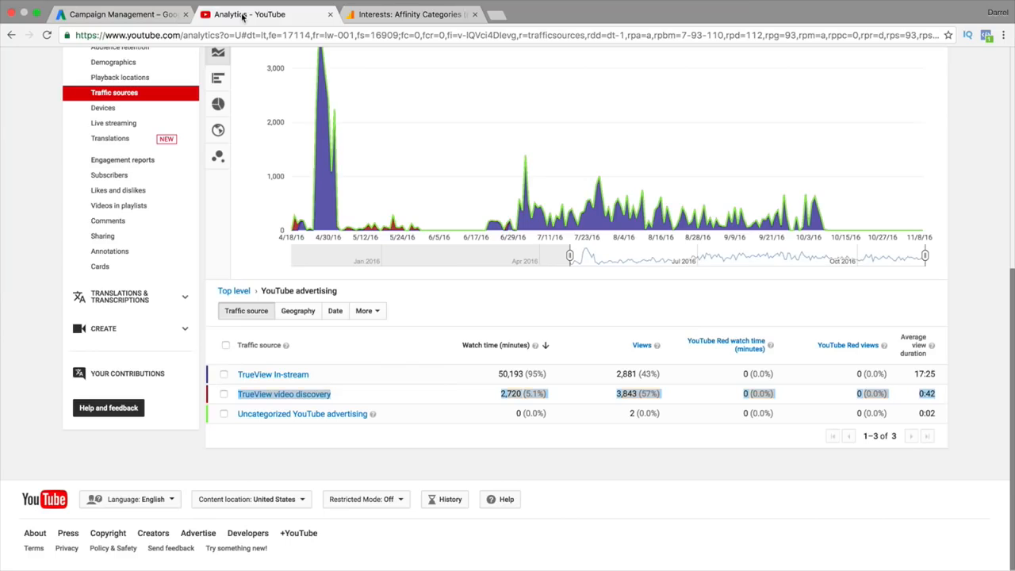
click(135, 12)
scroll(410, 310, up, 5)
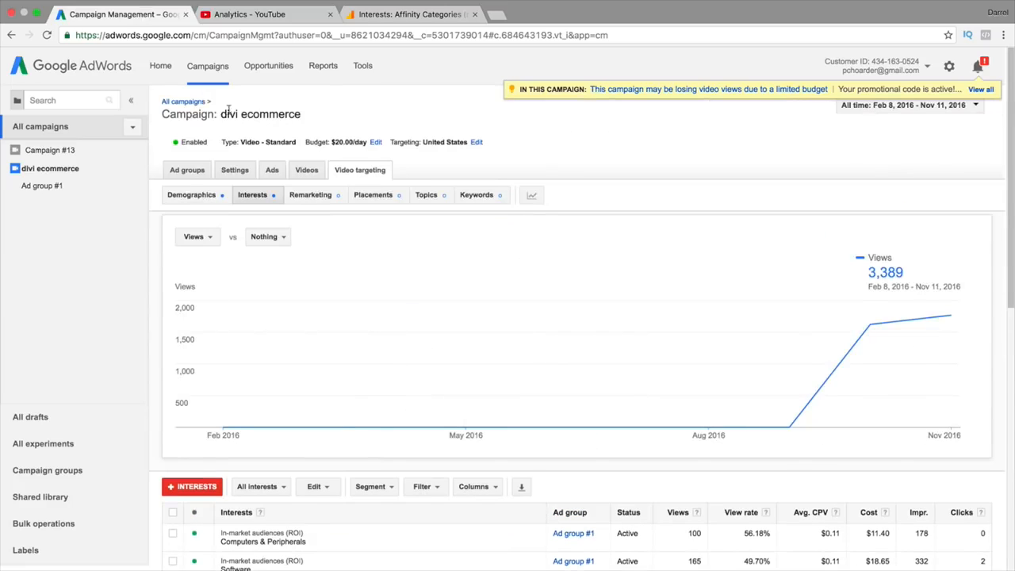
click(203, 67)
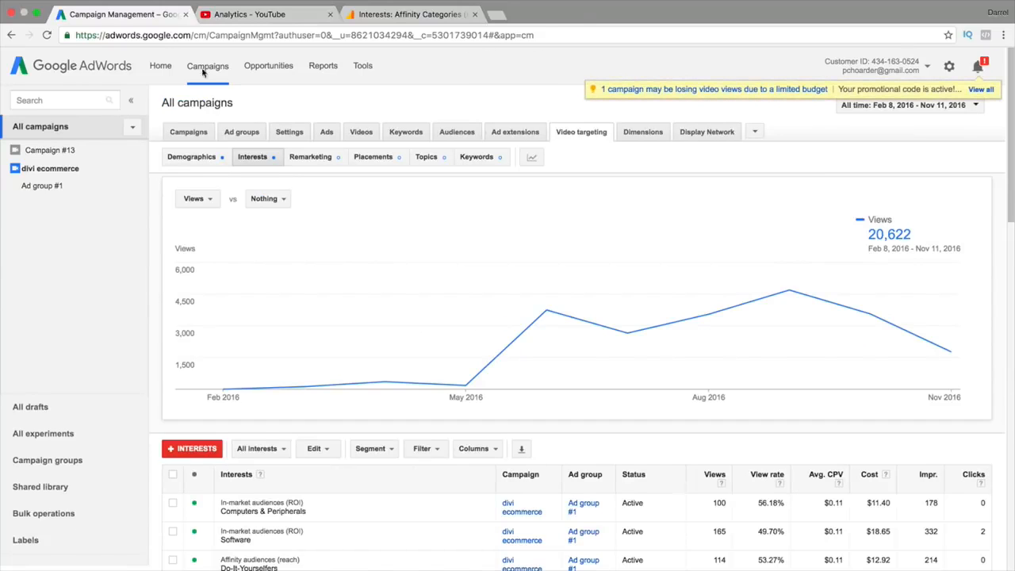
click(208, 133)
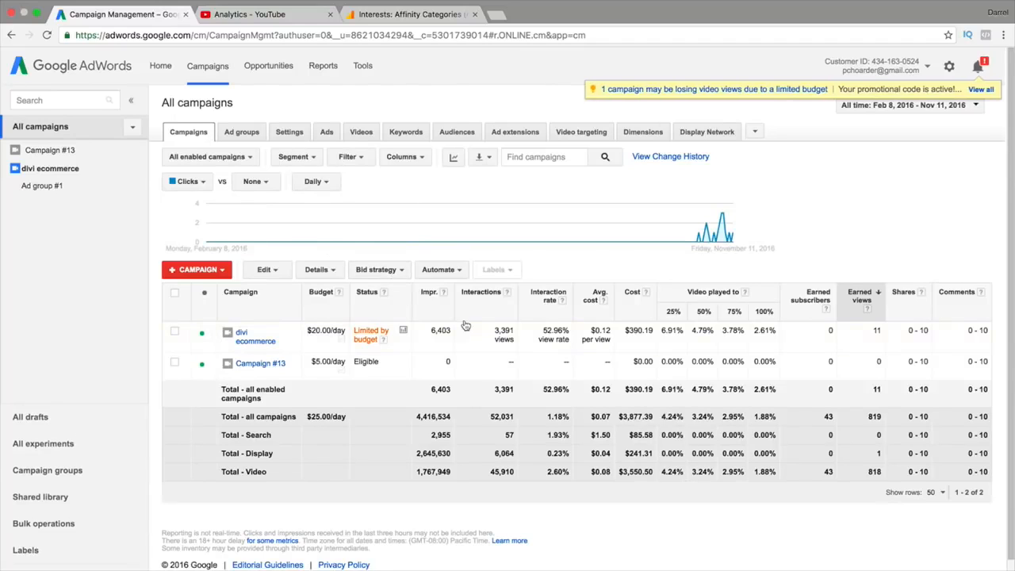
drag(431, 331, 448, 332)
drag(590, 330, 609, 333)
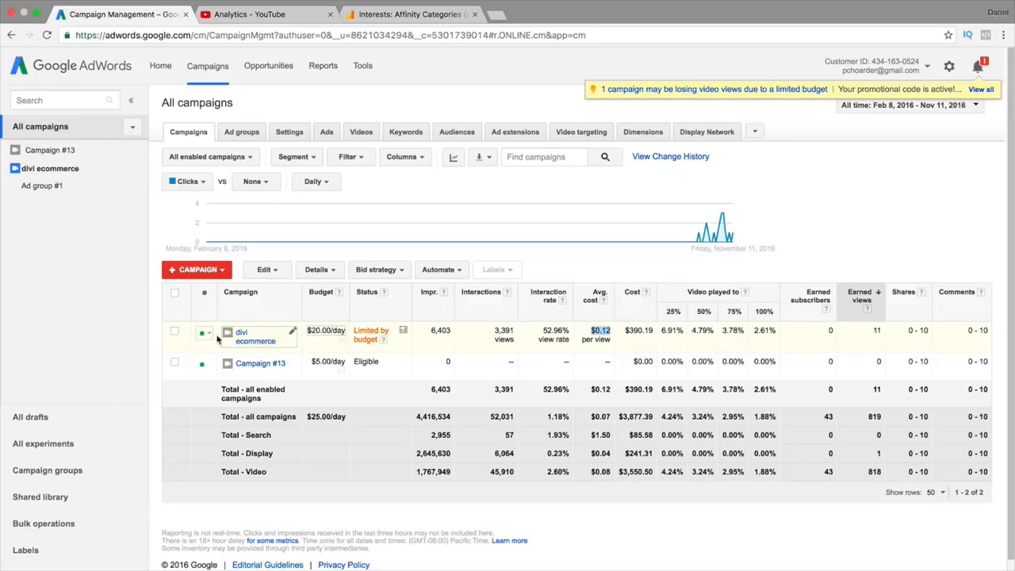
- Open the divi ecommerce campaign and inspect the maximum CPV bid of Ad group #1
click(255, 341)
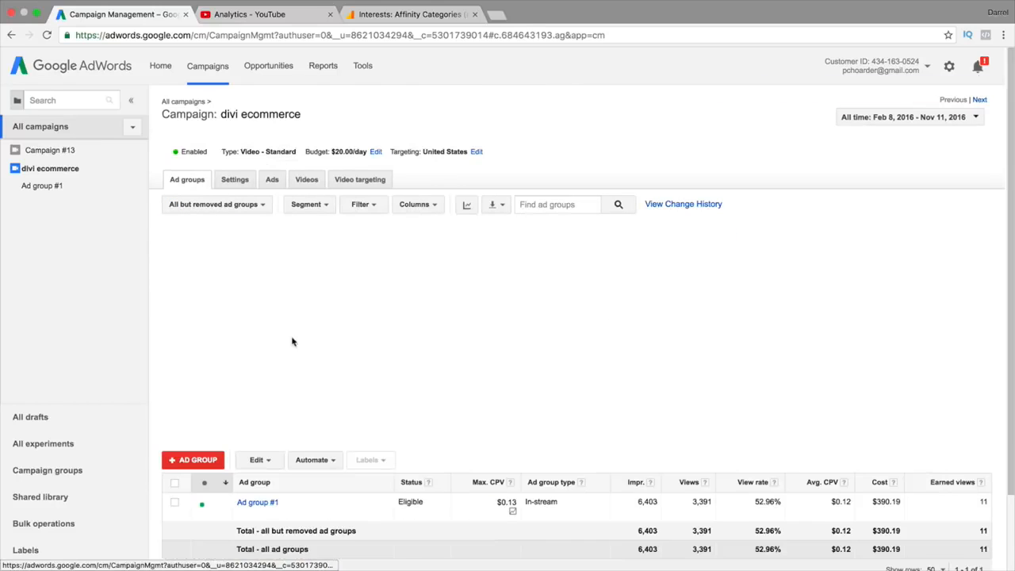
scroll(450, 401, down, 2)
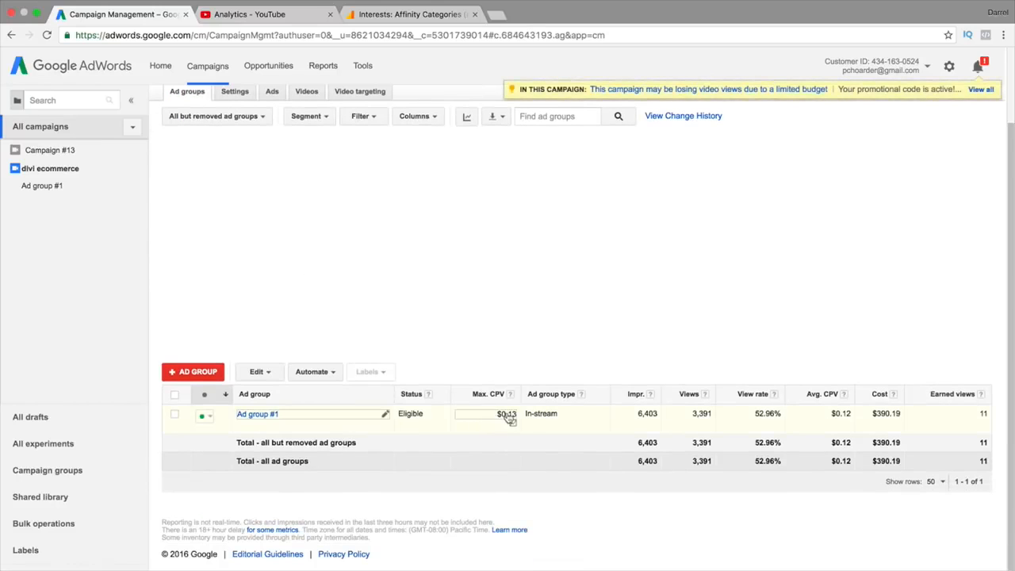
click(508, 417)
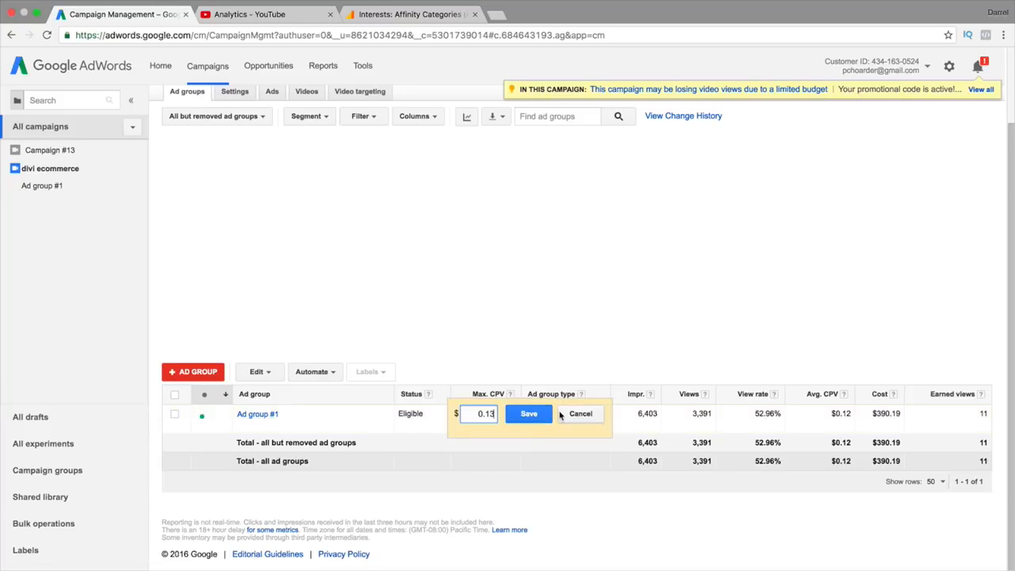
click(579, 414)
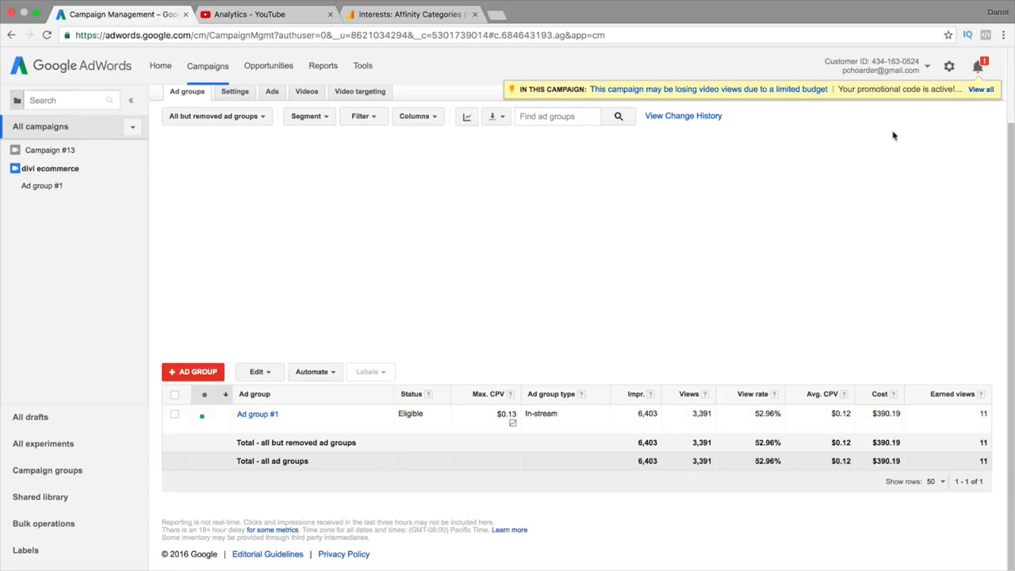
- View the AdWords phone support details among the account options and return to the divi ecommerce campaign overview
click(944, 68)
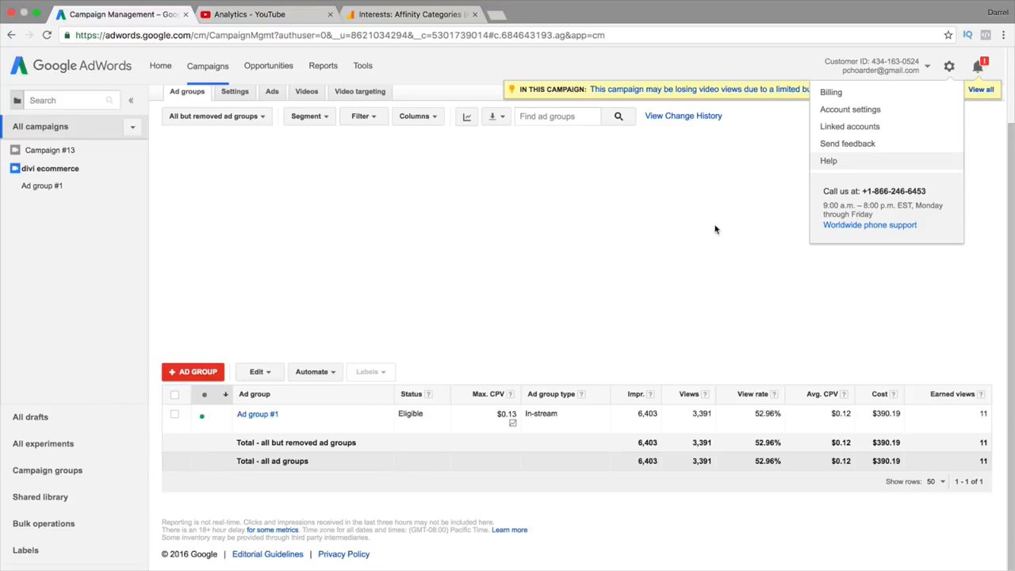
click(702, 290)
scroll(702, 292, up, 2)
scroll(703, 292, up, 1)
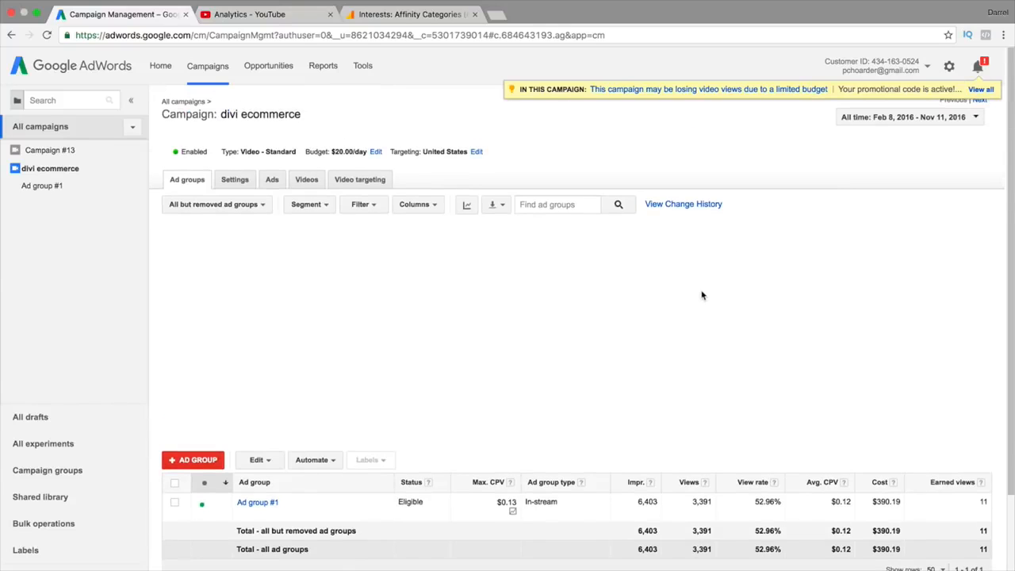